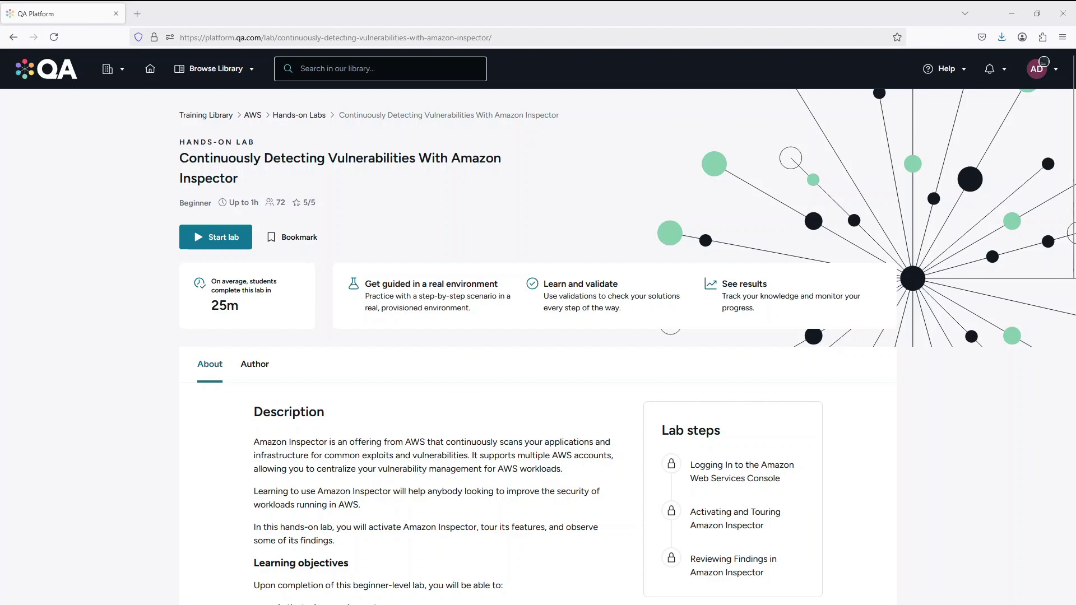
- Review the lab's author details, then read its description, learning objectives, prerequisites and environment overview
{"action": "left_click", "coordinate": [253, 365]}
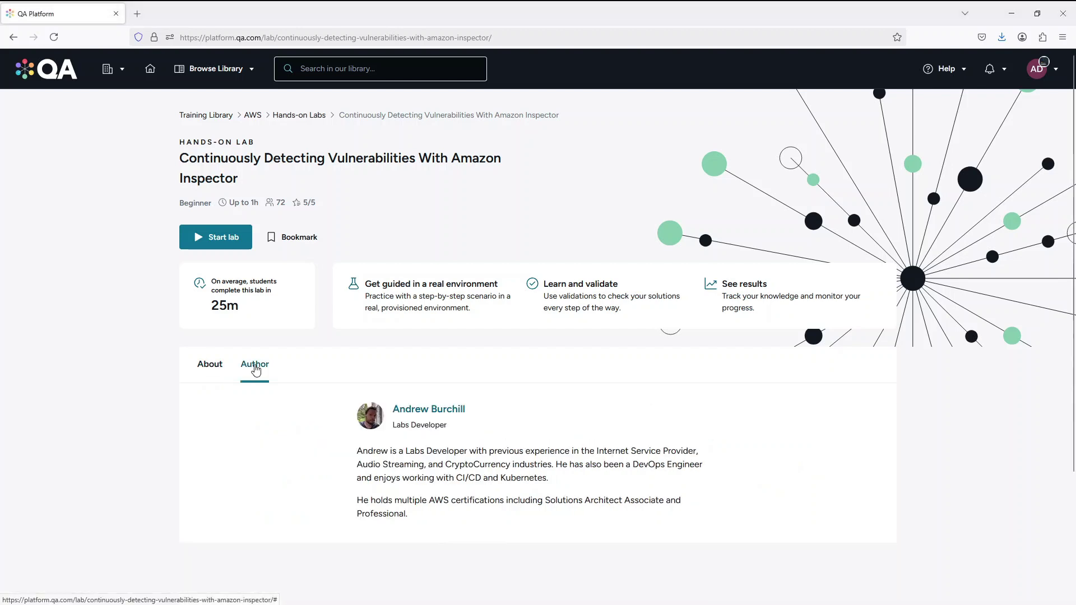
{"action": "left_click", "coordinate": [212, 365]}
{"action": "scroll", "coordinate": [216, 366], "scroll_direction": "down", "scroll_amount": 4}
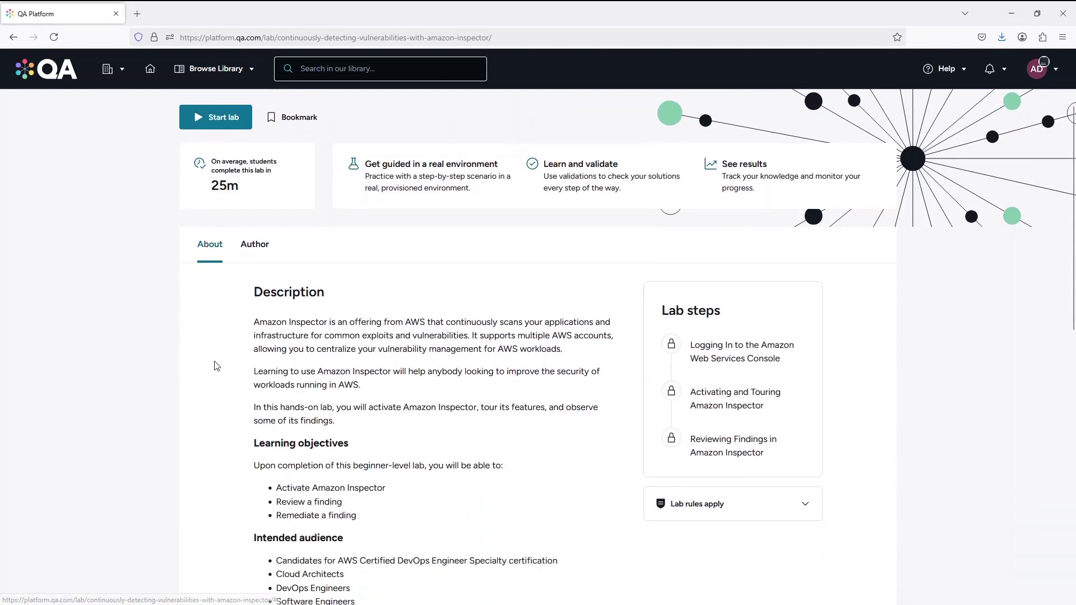
{"action": "scroll", "coordinate": [217, 367], "scroll_direction": "down", "scroll_amount": 1}
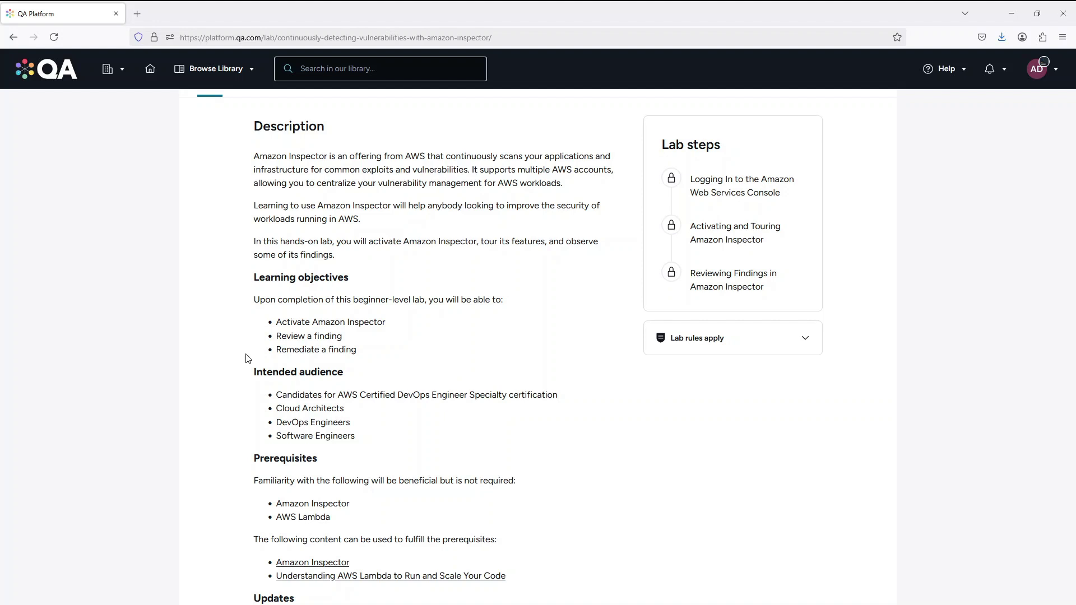
{"action": "scroll", "coordinate": [248, 358], "scroll_direction": "down", "scroll_amount": 6}
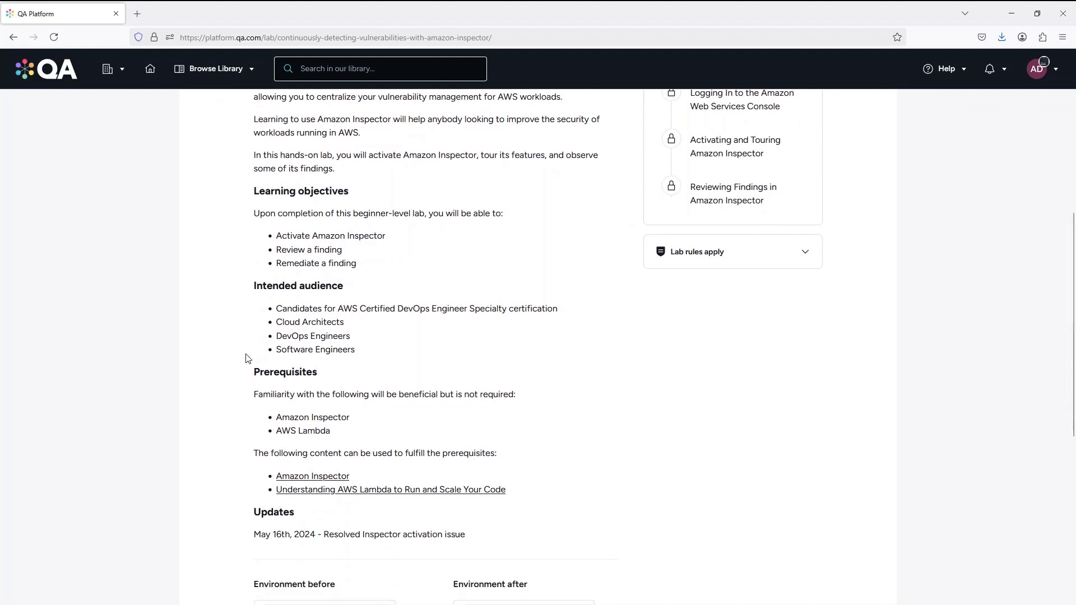
{"action": "scroll", "coordinate": [248, 359], "scroll_direction": "down", "scroll_amount": 1}
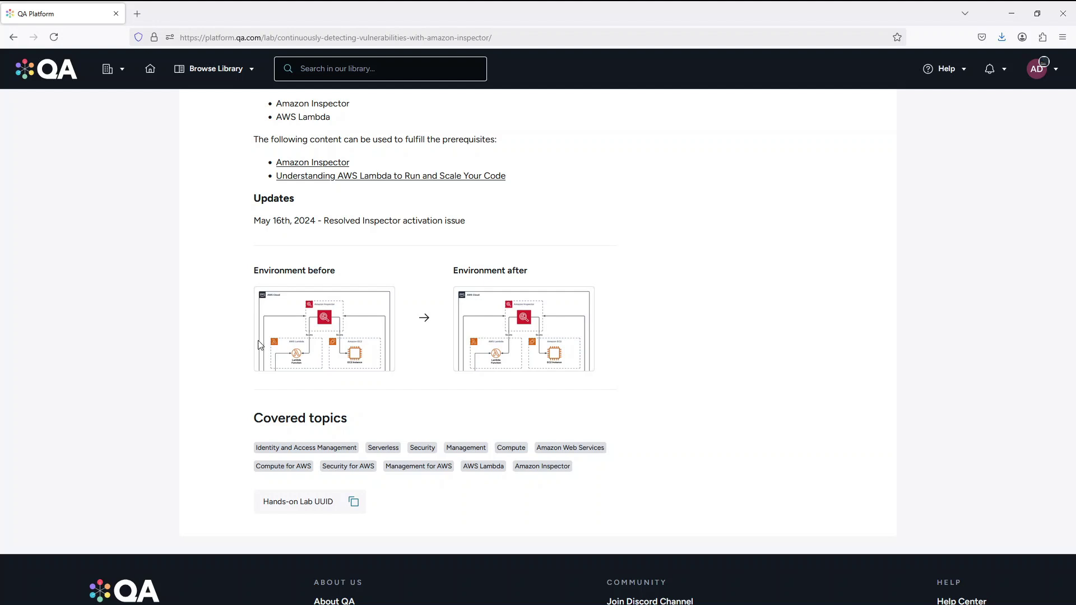
- Open the Amazon Inspector and Understanding AWS Lambda prerequisite lessons in separate tabs, view both and return to the lab page
{"action": "middle_click", "coordinate": [308, 168]}
{"action": "middle_click", "coordinate": [334, 176]}
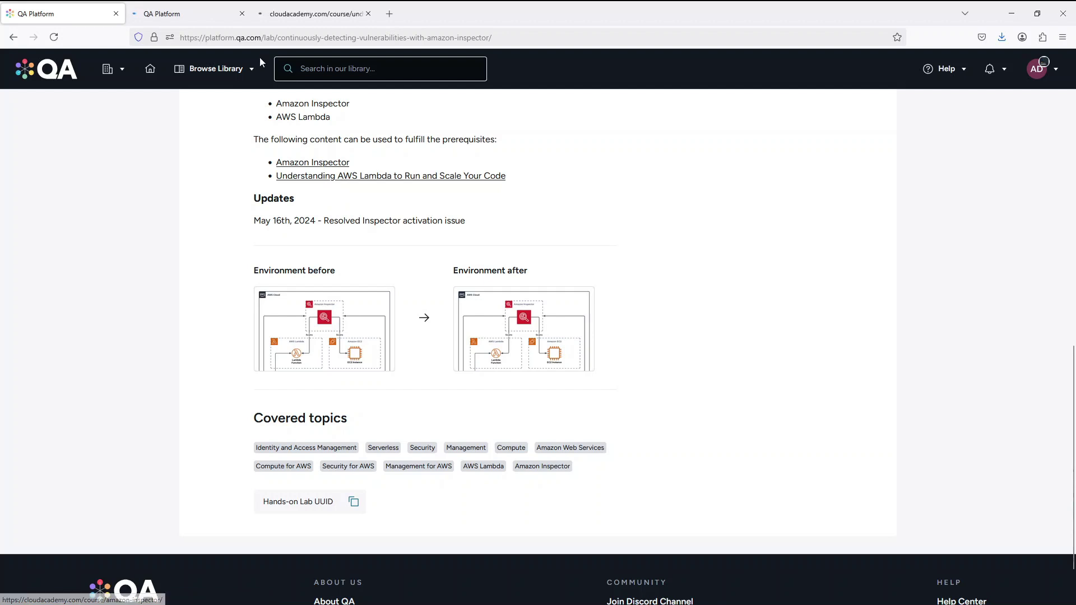
{"action": "left_click", "coordinate": [180, 12]}
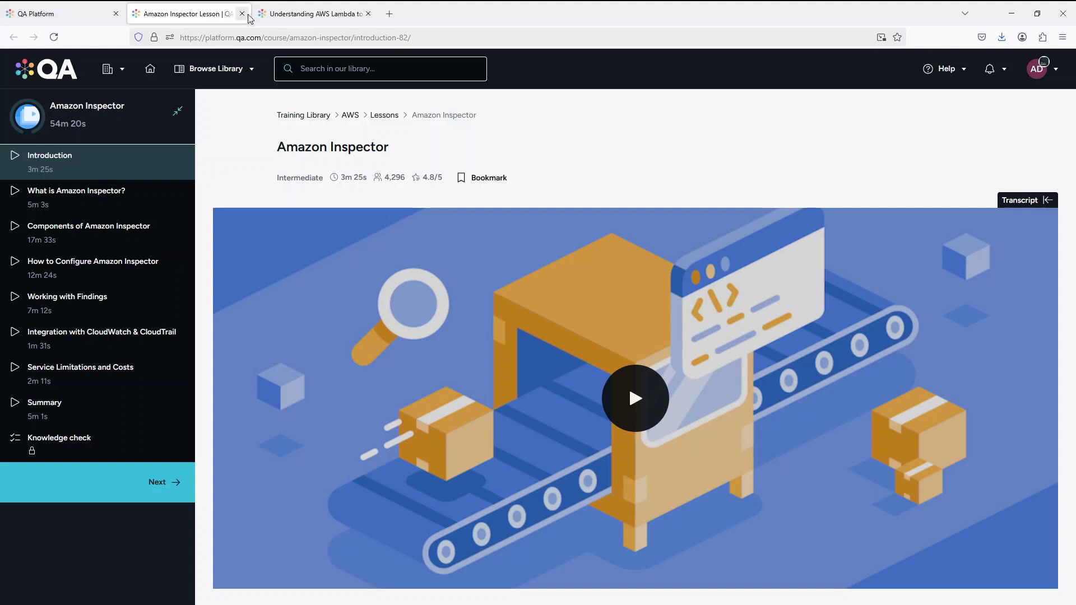
{"action": "left_click", "coordinate": [301, 20]}
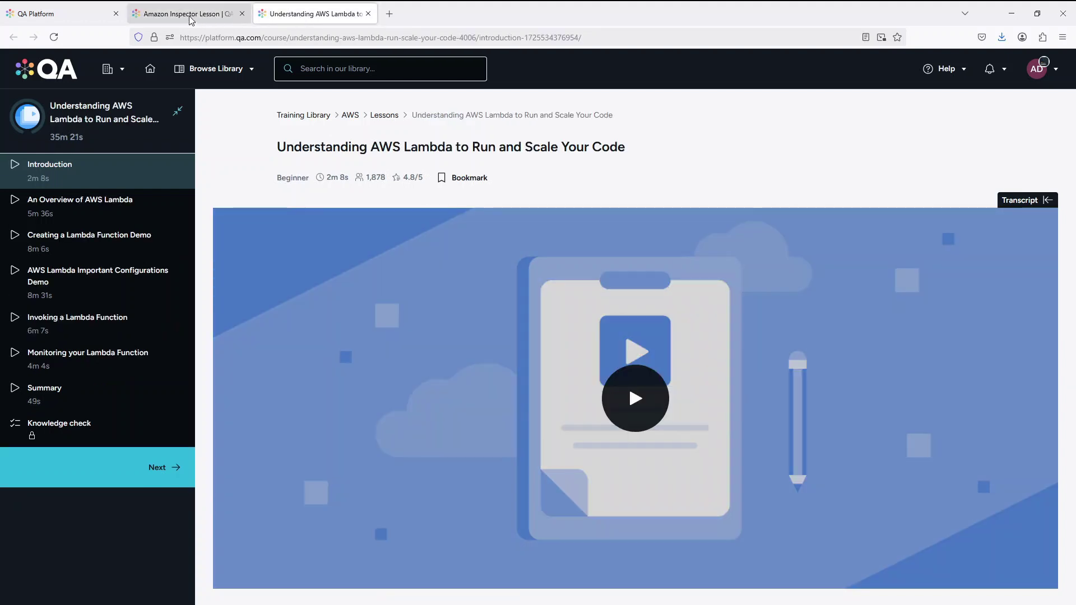
{"action": "left_click", "coordinate": [44, 17]}
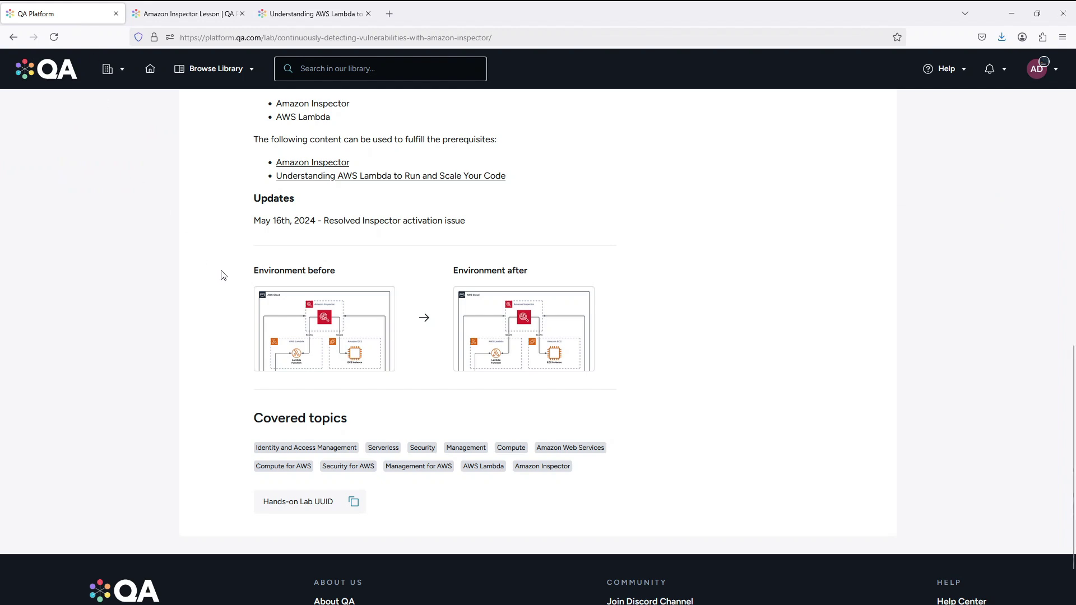
- View the enlarged Environment before and Environment after diagrams, closing each one
{"action": "left_click", "coordinate": [296, 312]}
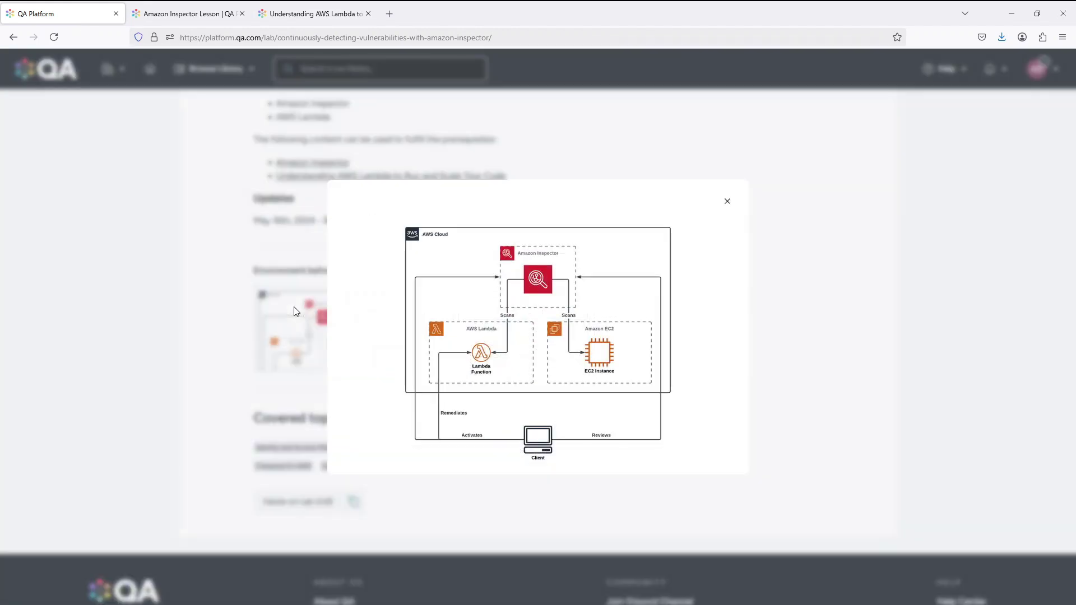
{"action": "left_click", "coordinate": [840, 365]}
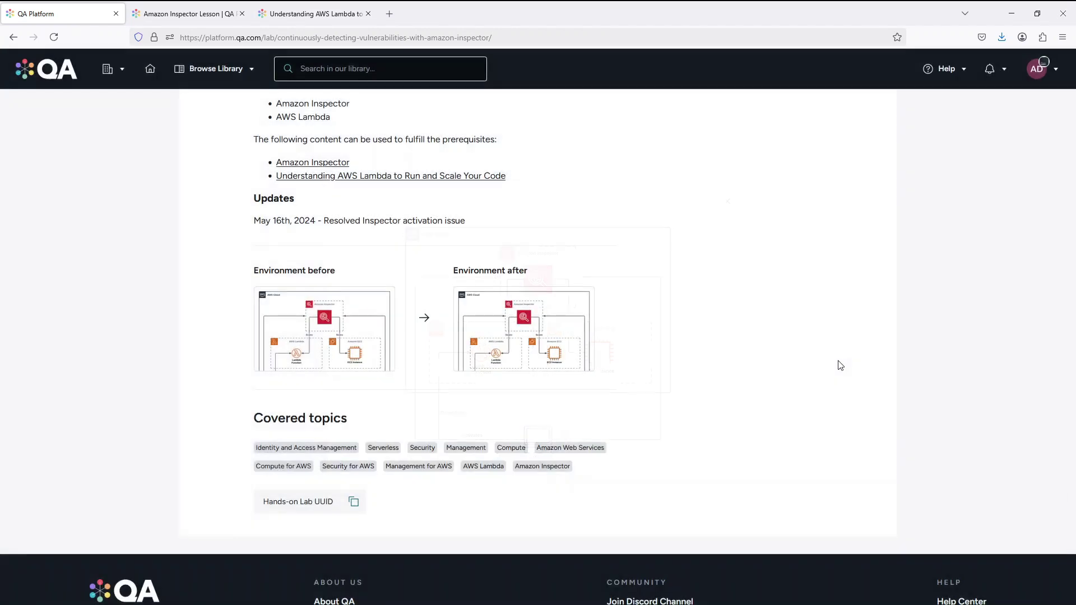
{"action": "left_click", "coordinate": [555, 329]}
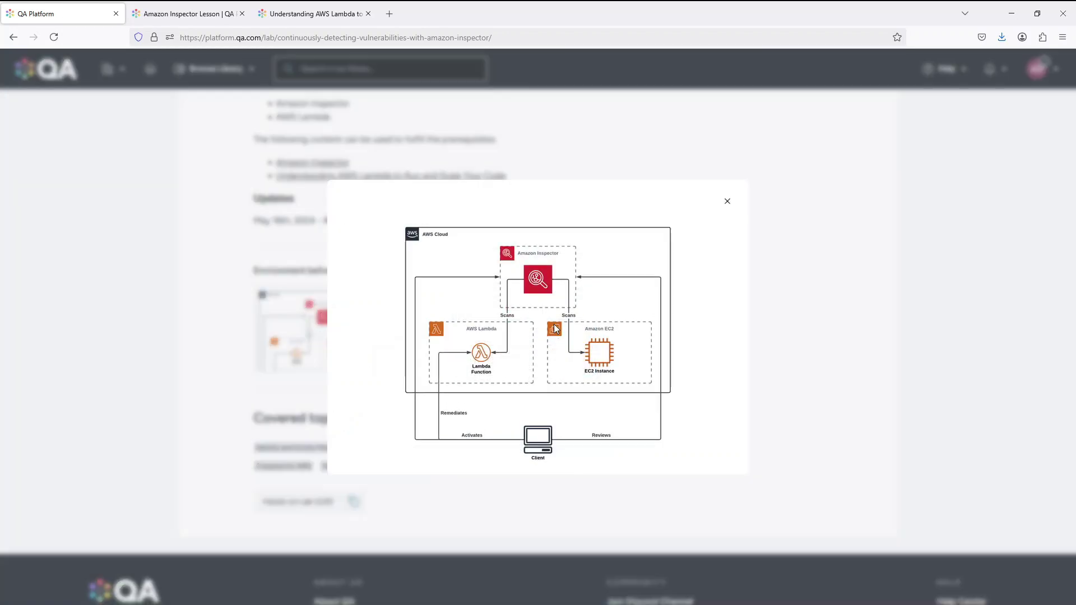
{"action": "left_click", "coordinate": [872, 349]}
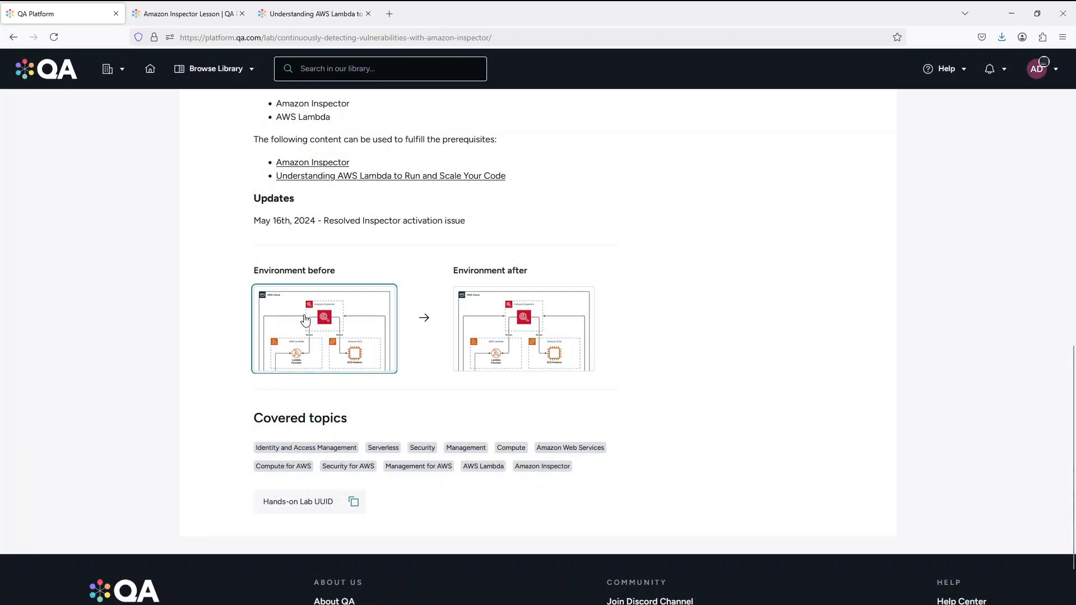
- Compare the before and after environment diagrams full size in separate tabs, then close both and return to the lab page
{"action": "middle_click", "coordinate": [329, 331]}
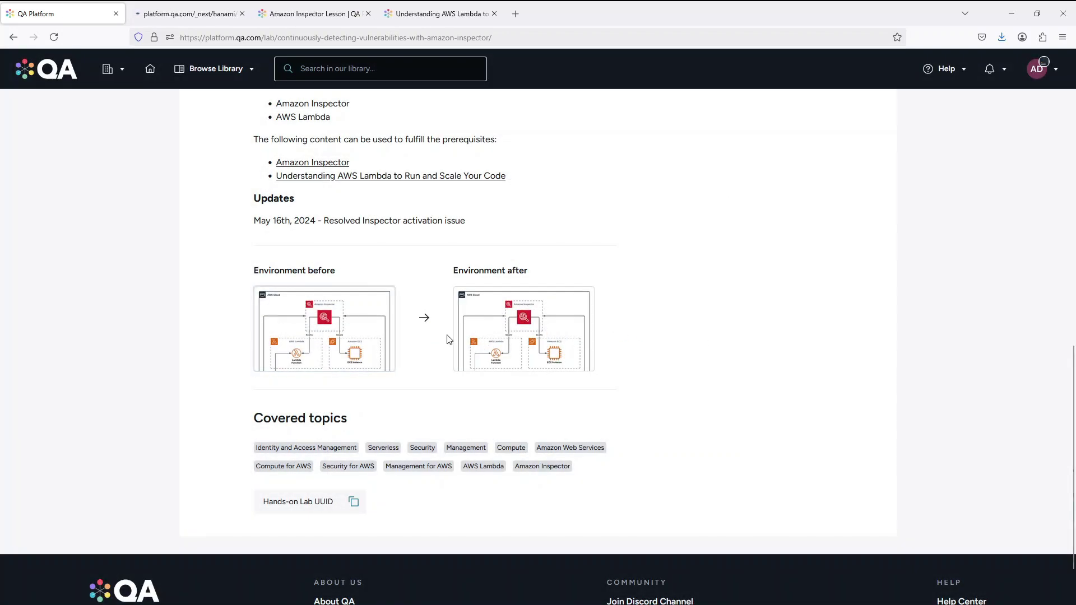
{"action": "middle_click", "coordinate": [509, 335]}
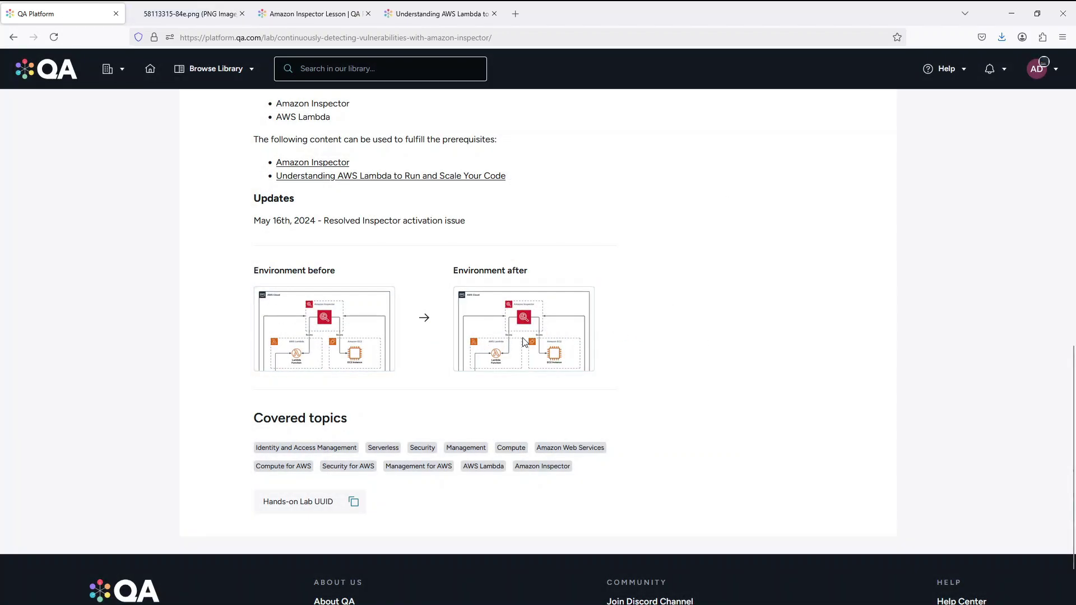
{"action": "left_click", "coordinate": [209, 17]}
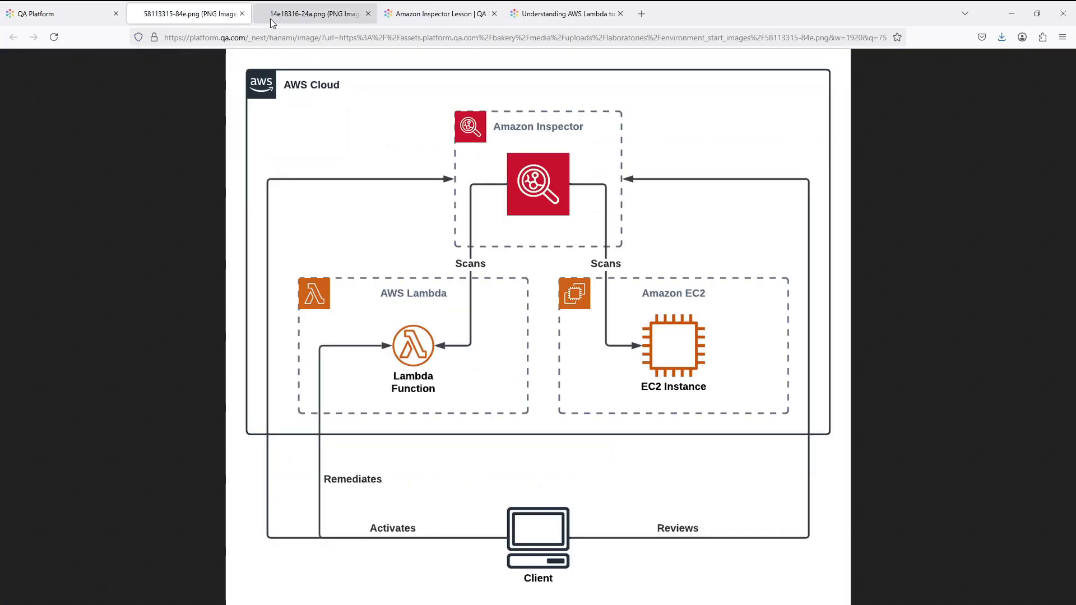
{"action": "left_click", "coordinate": [298, 21]}
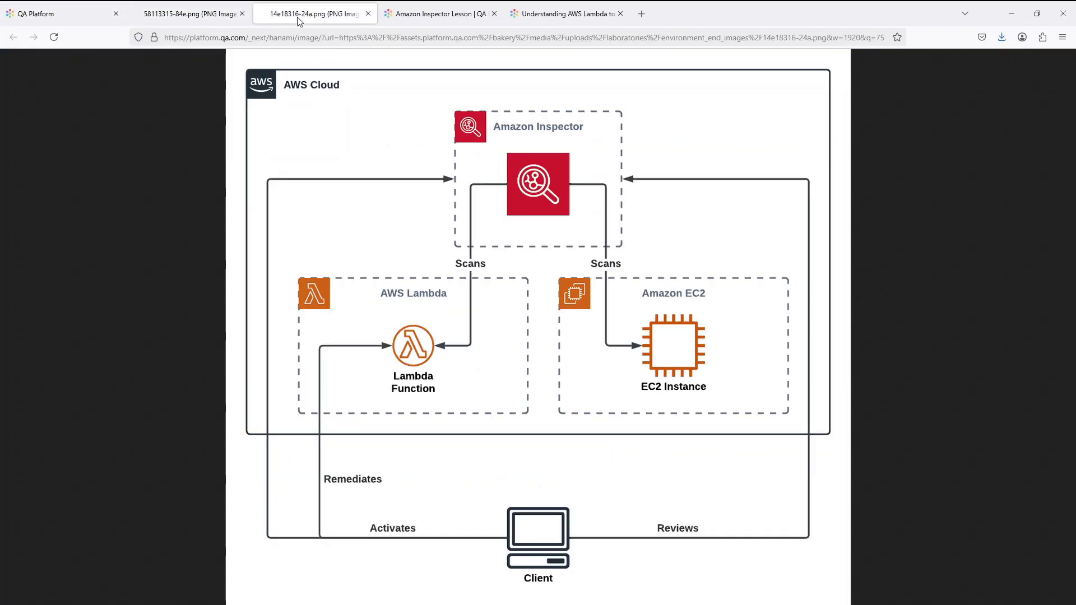
{"action": "left_click", "coordinate": [242, 14]}
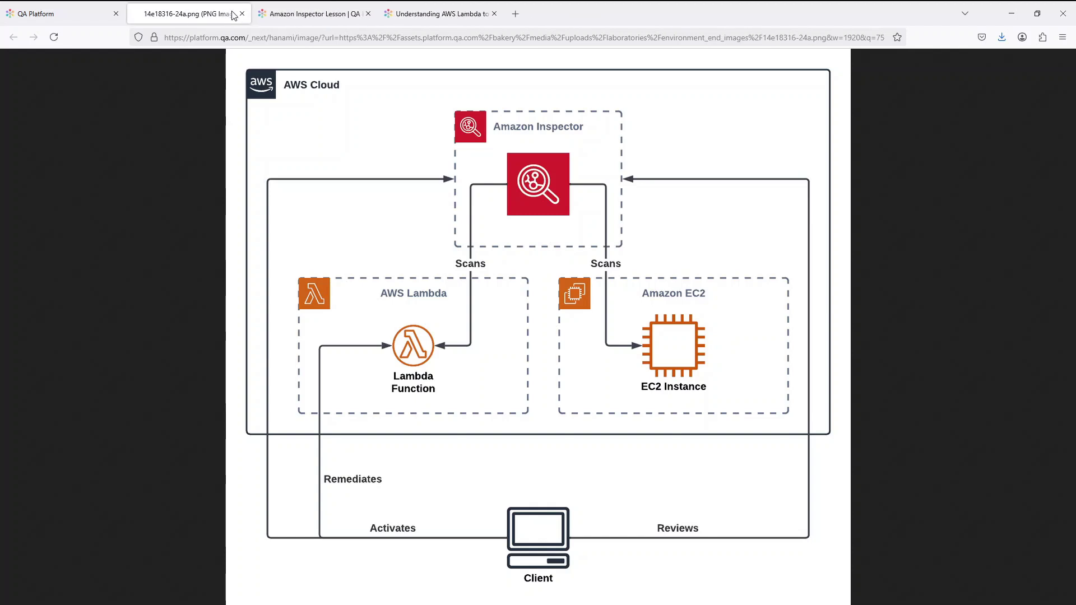
{"action": "left_click", "coordinate": [242, 14]}
{"action": "left_click", "coordinate": [77, 16]}
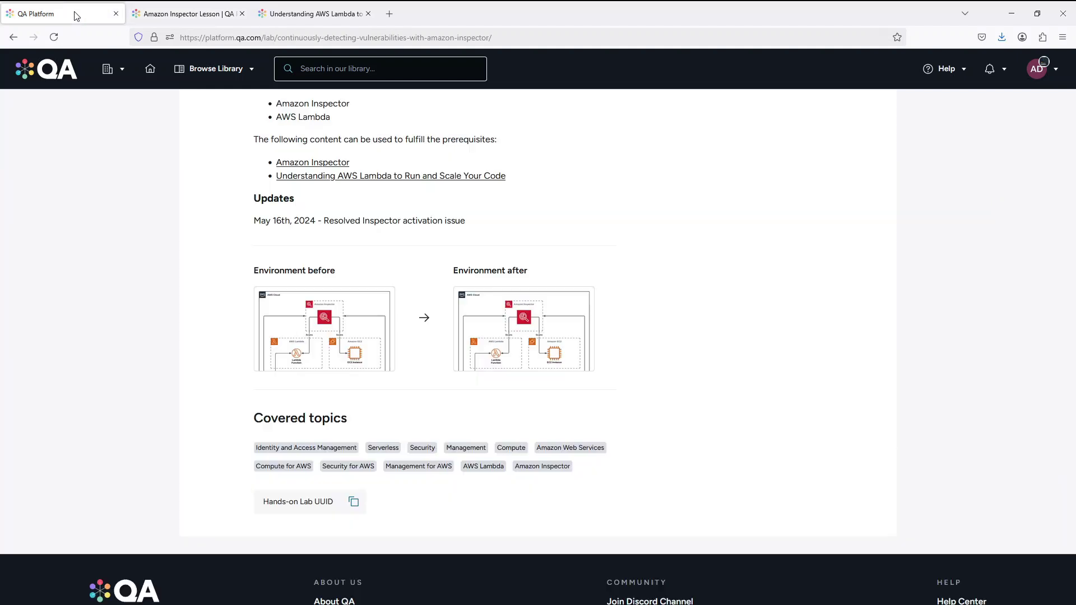
- Start the Continuously Detecting Vulnerabilities With Amazon Inspector lab and close the two prerequisite lesson tabs
{"action": "scroll", "coordinate": [65, 312], "scroll_direction": "up", "scroll_amount": 10}
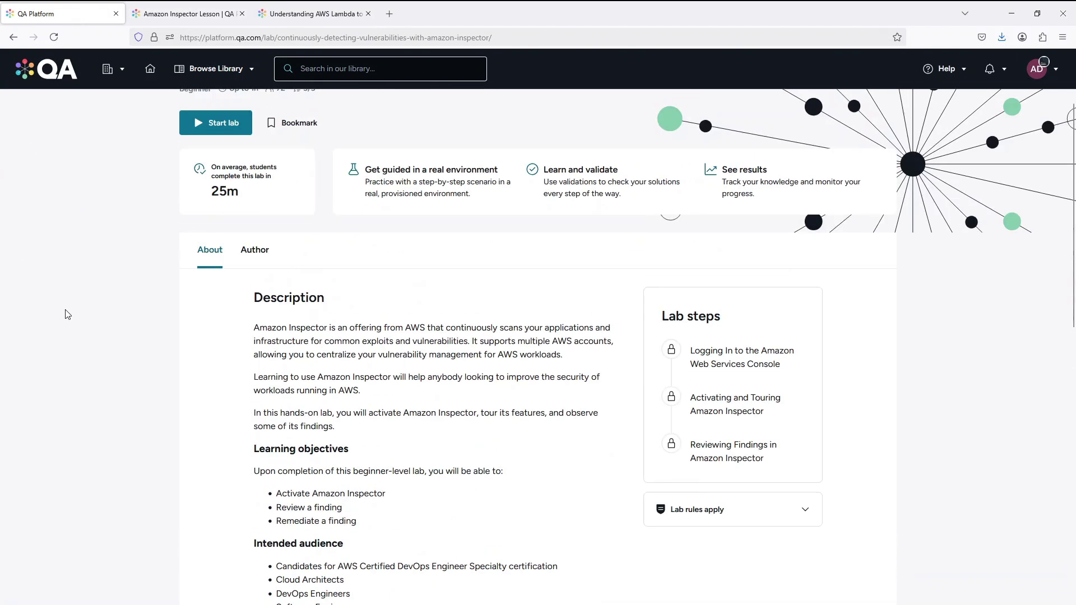
{"action": "scroll", "coordinate": [65, 312], "scroll_direction": "up", "scroll_amount": 2}
{"action": "left_click", "coordinate": [212, 237]}
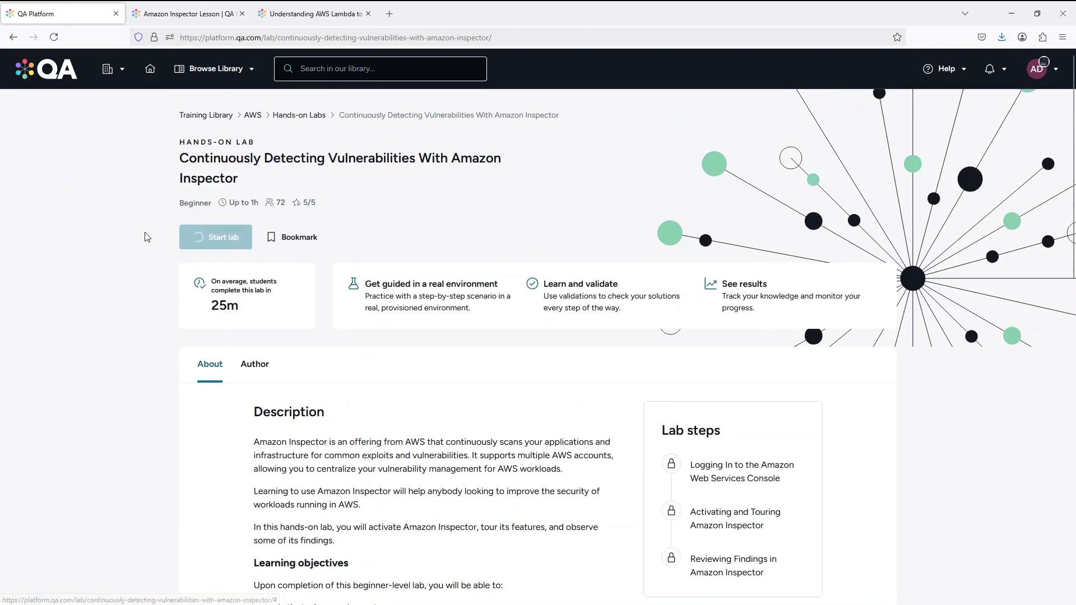
{"action": "left_click", "coordinate": [242, 13]}
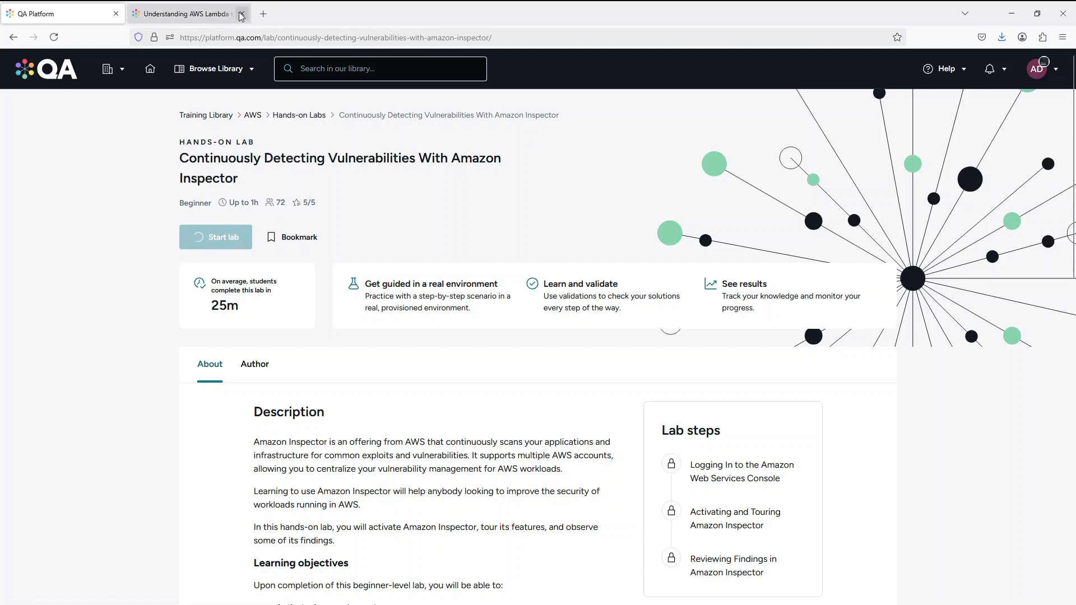
{"action": "left_click", "coordinate": [241, 14]}
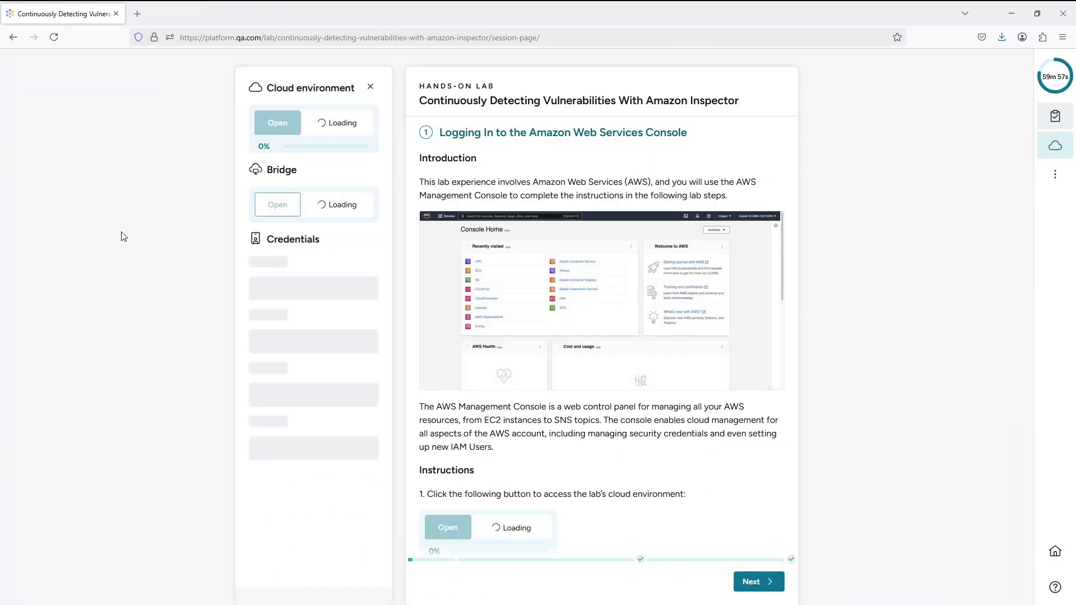
- Collapse and reopen the Logging In to the Amazon Web Services Console section, then read its sign-in and region instructions
{"action": "left_click", "coordinate": [527, 138]}
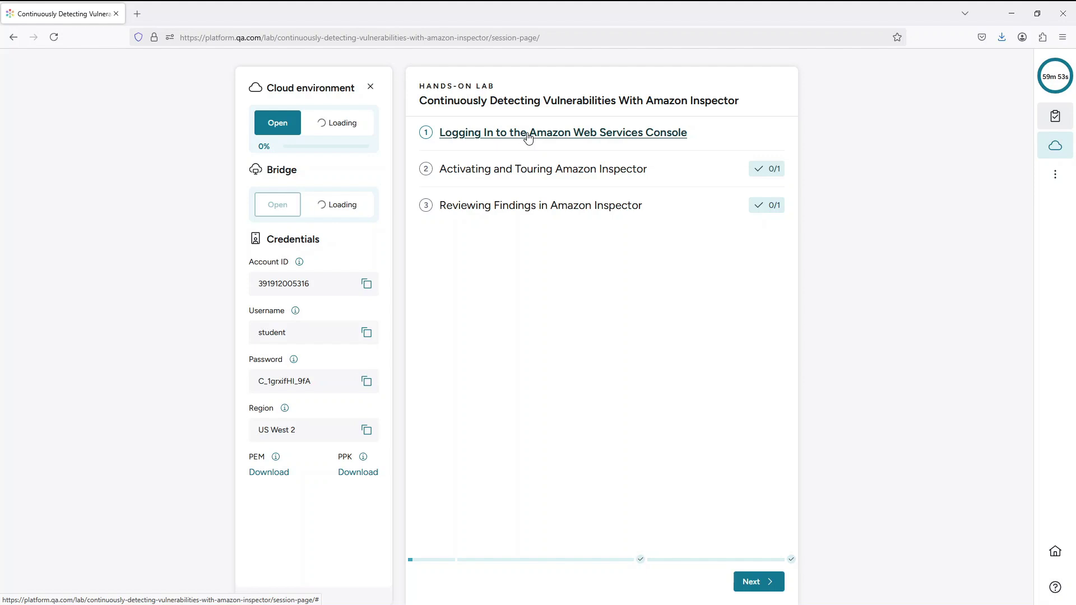
{"action": "left_click", "coordinate": [527, 138]}
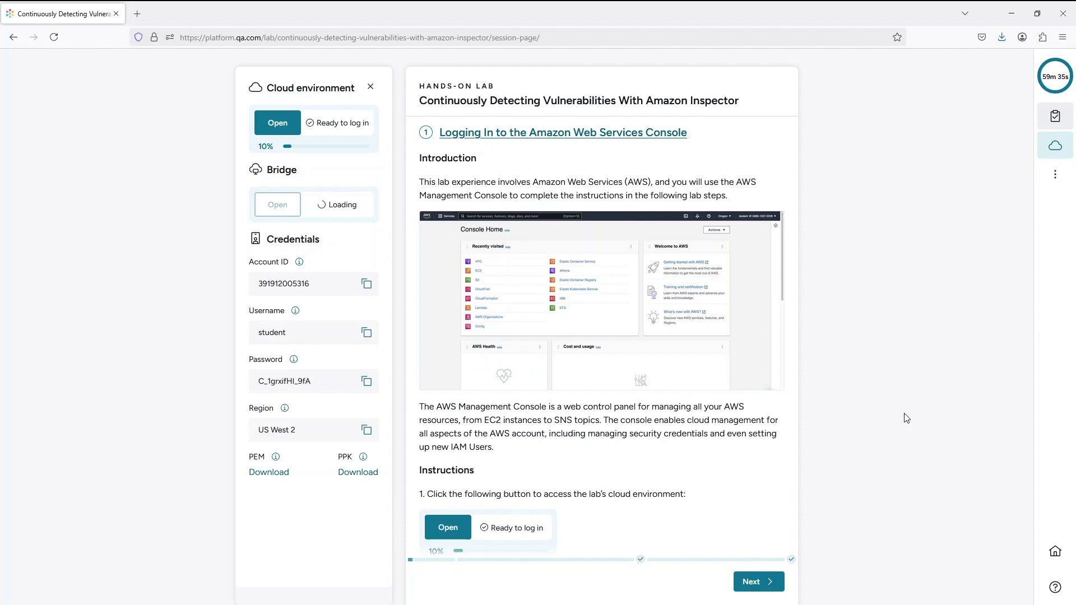
{"action": "scroll", "coordinate": [784, 434], "scroll_direction": "down", "scroll_amount": 10}
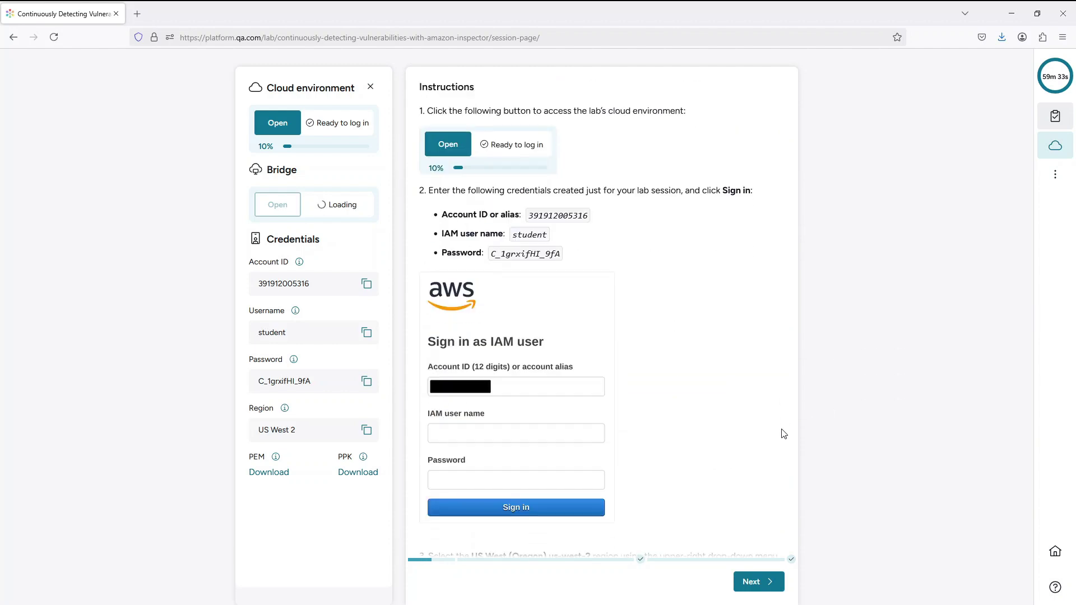
{"action": "scroll", "coordinate": [783, 434], "scroll_direction": "down", "scroll_amount": 3}
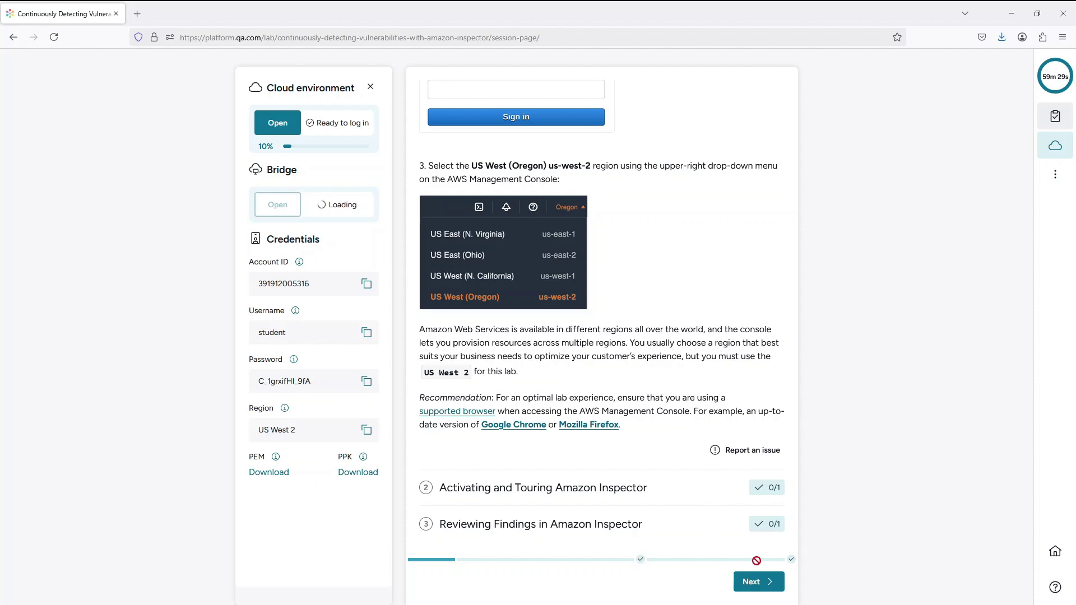
- Advance to the Activating and Touring Amazon Inspector lab step and read its introduction
{"action": "left_click", "coordinate": [757, 582]}
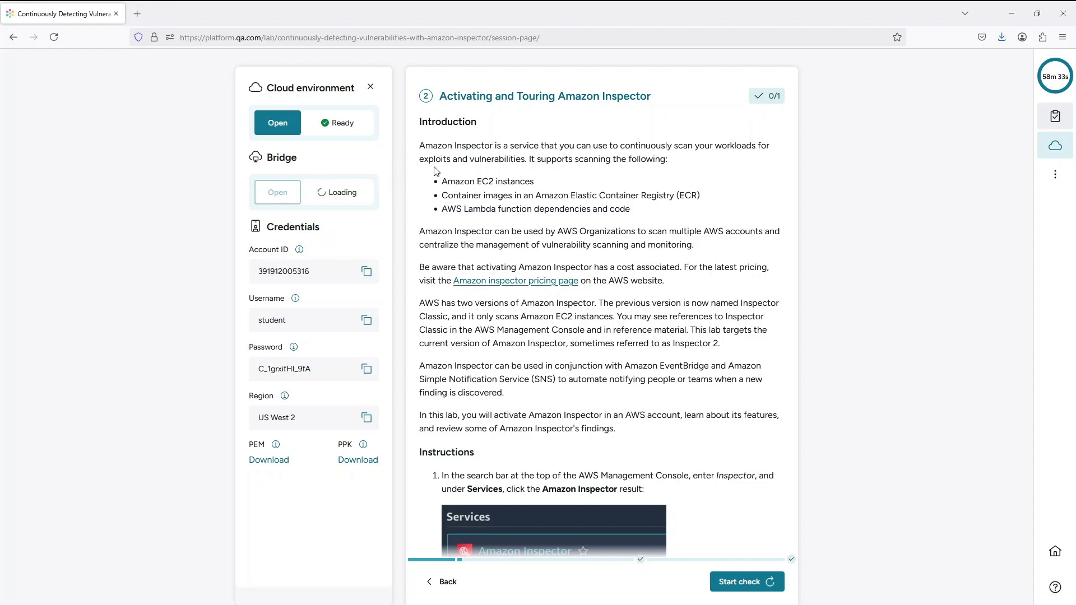
{"action": "left_click", "coordinate": [510, 96]}
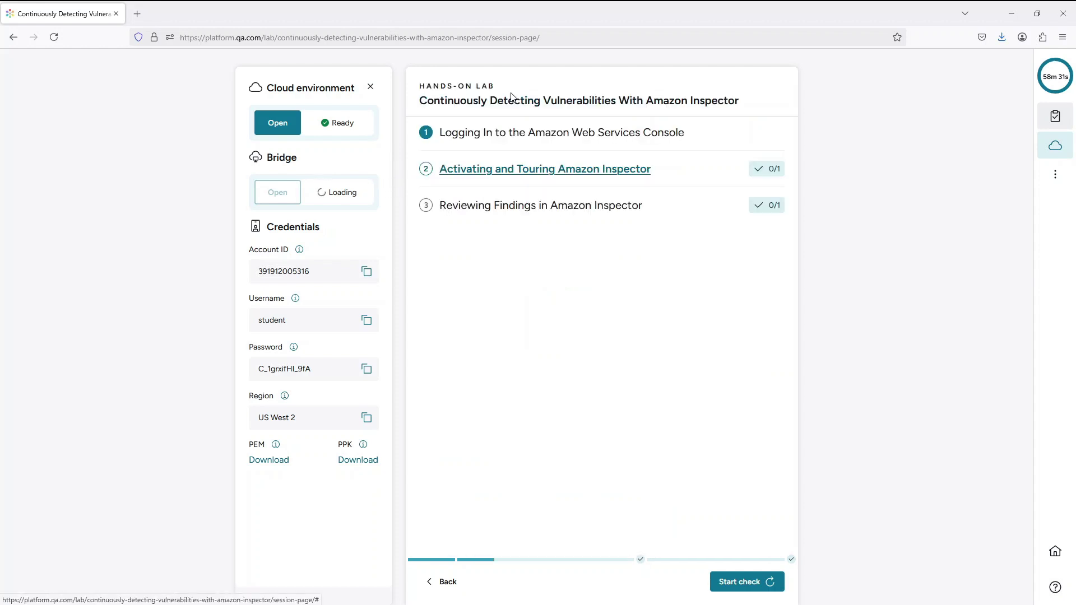
{"action": "left_click", "coordinate": [501, 171]}
{"action": "scroll", "coordinate": [505, 181], "scroll_direction": "down", "scroll_amount": 3}
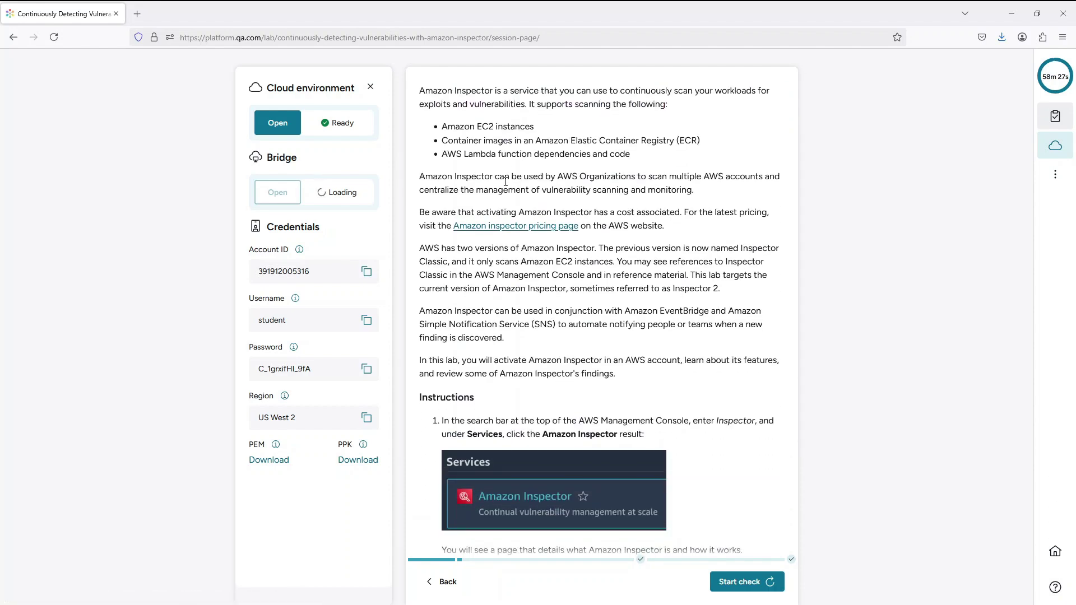
{"action": "scroll", "coordinate": [592, 199], "scroll_direction": "up", "scroll_amount": 2}
{"action": "scroll", "coordinate": [592, 199], "scroll_direction": "down", "scroll_amount": 2}
- Open the Amazon Inspector pricing page from the lab introduction and read its pricing overview of the scan types
{"action": "left_click", "coordinate": [522, 229]}
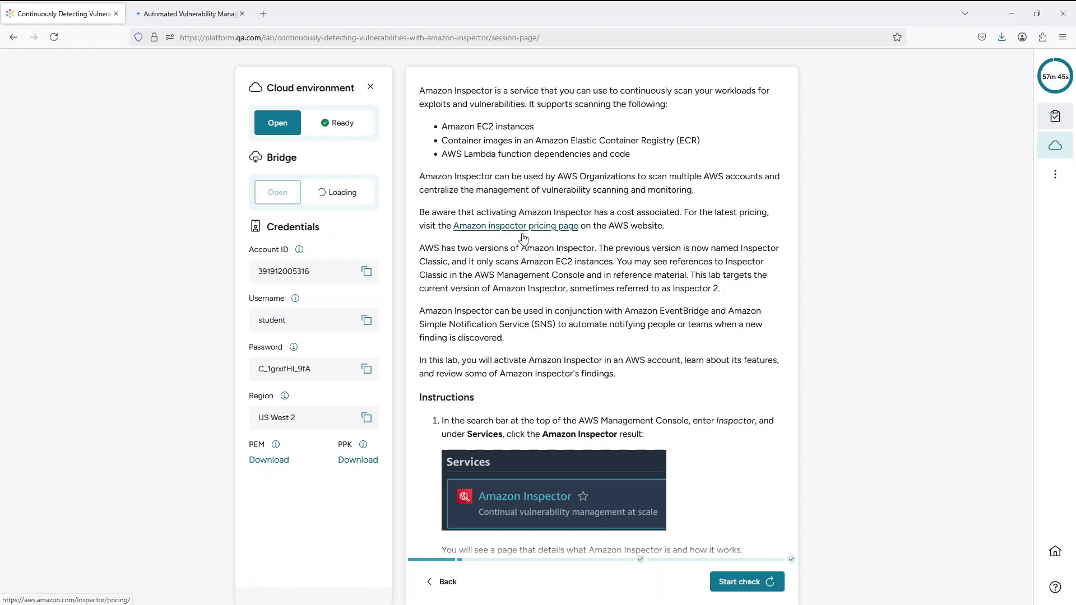
{"action": "scroll", "coordinate": [544, 264], "scroll_direction": "down", "scroll_amount": 2}
{"action": "scroll", "coordinate": [545, 264], "scroll_direction": "down", "scroll_amount": 2}
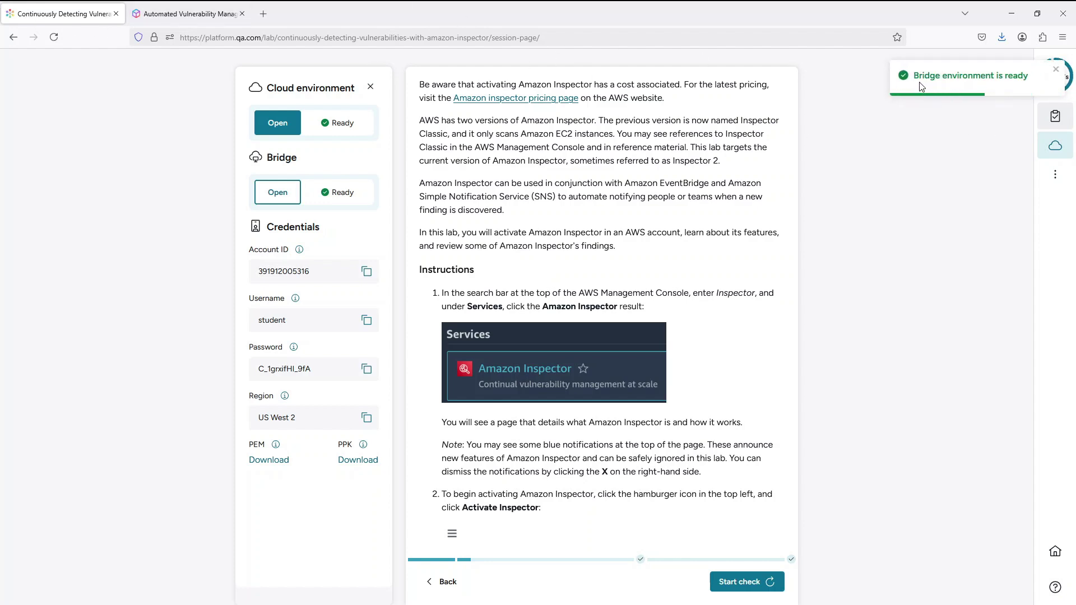
{"action": "left_click", "coordinate": [188, 15]}
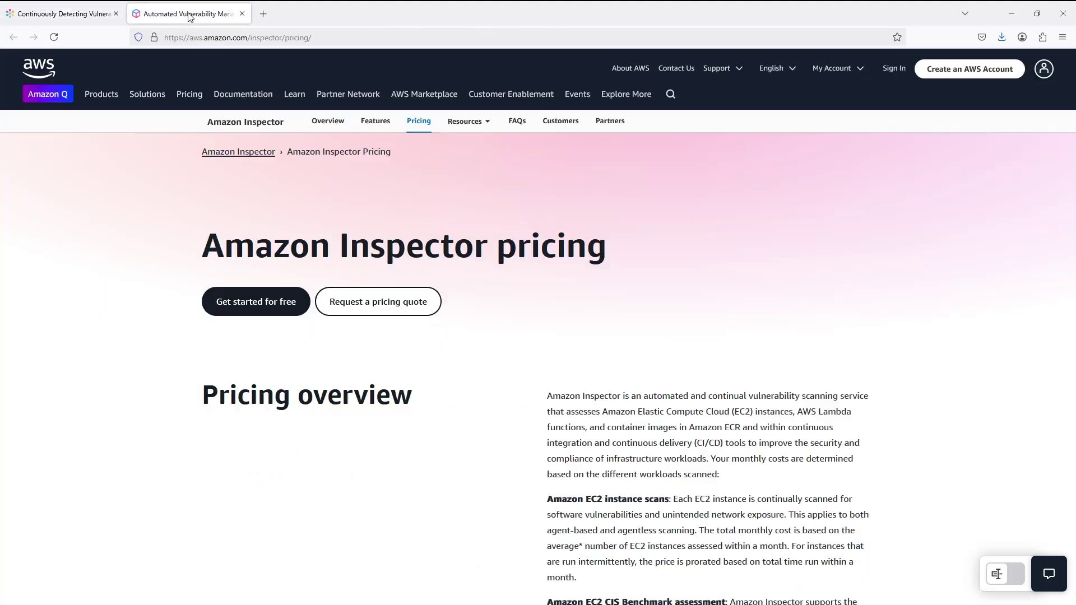
{"action": "scroll", "coordinate": [219, 275], "scroll_direction": "down", "scroll_amount": 3}
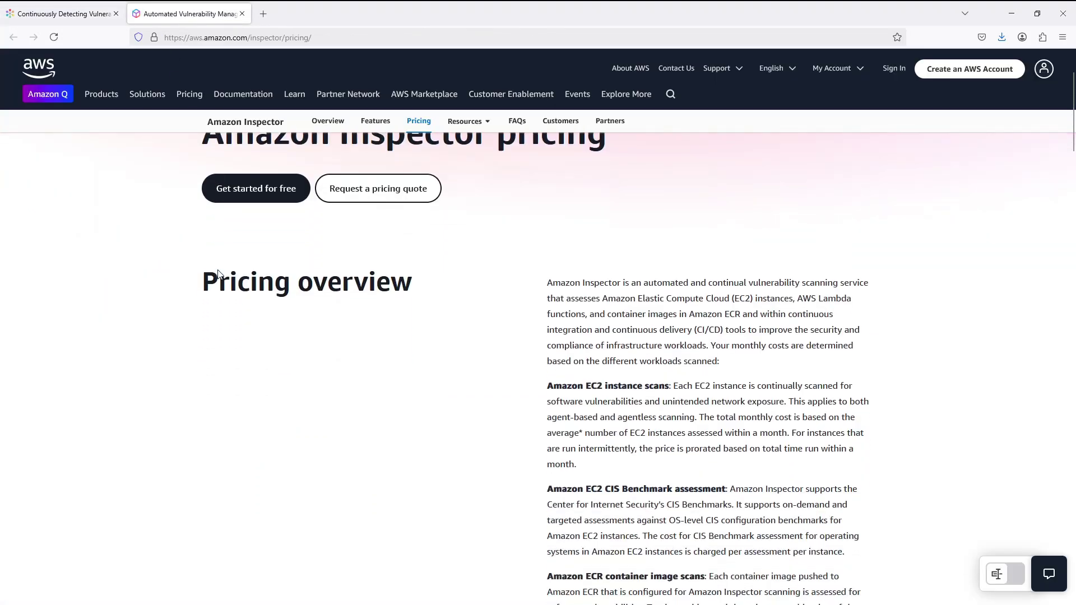
{"action": "scroll", "coordinate": [220, 275], "scroll_direction": "down", "scroll_amount": 8}
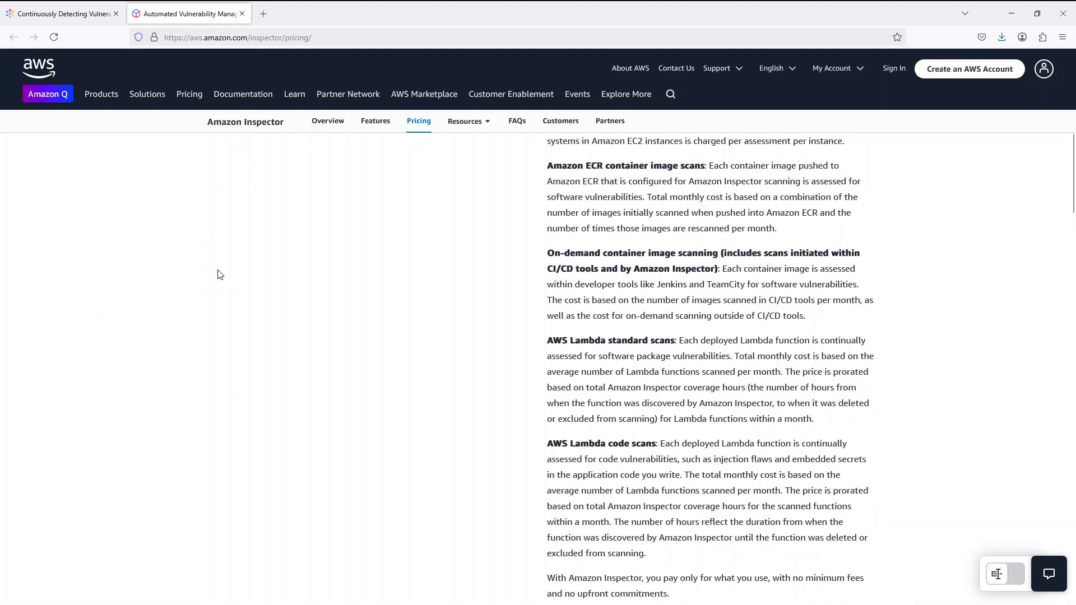
- Read the rest of the Amazon Inspector pricing page, covering the free trial, US East (Ohio) pricing details and the pricing examples
{"action": "scroll", "coordinate": [220, 274], "scroll_direction": "down", "scroll_amount": 5}
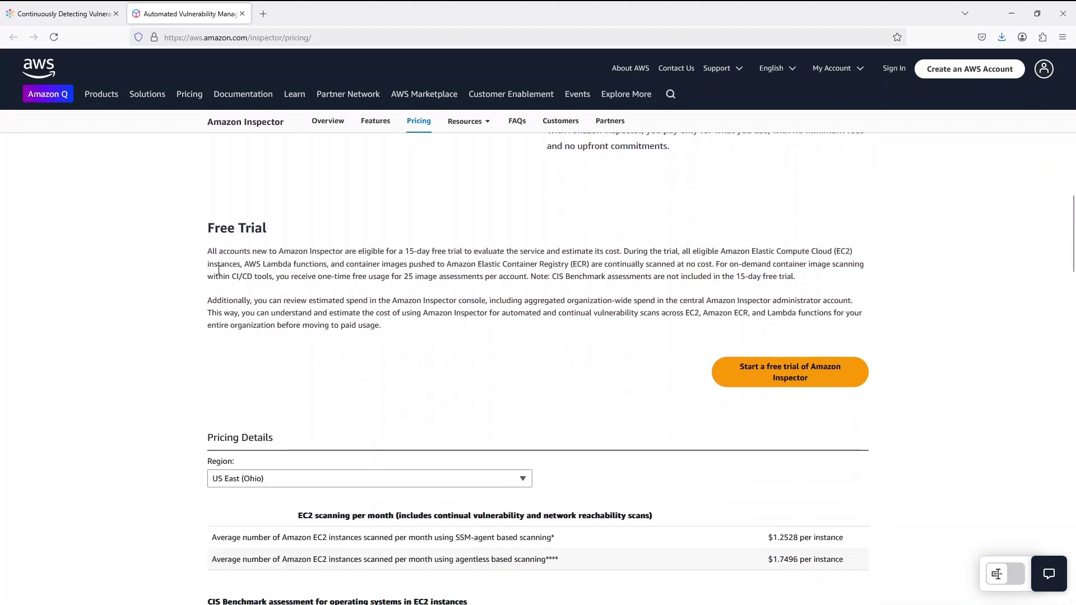
{"action": "scroll", "coordinate": [219, 274], "scroll_direction": "down", "scroll_amount": 6}
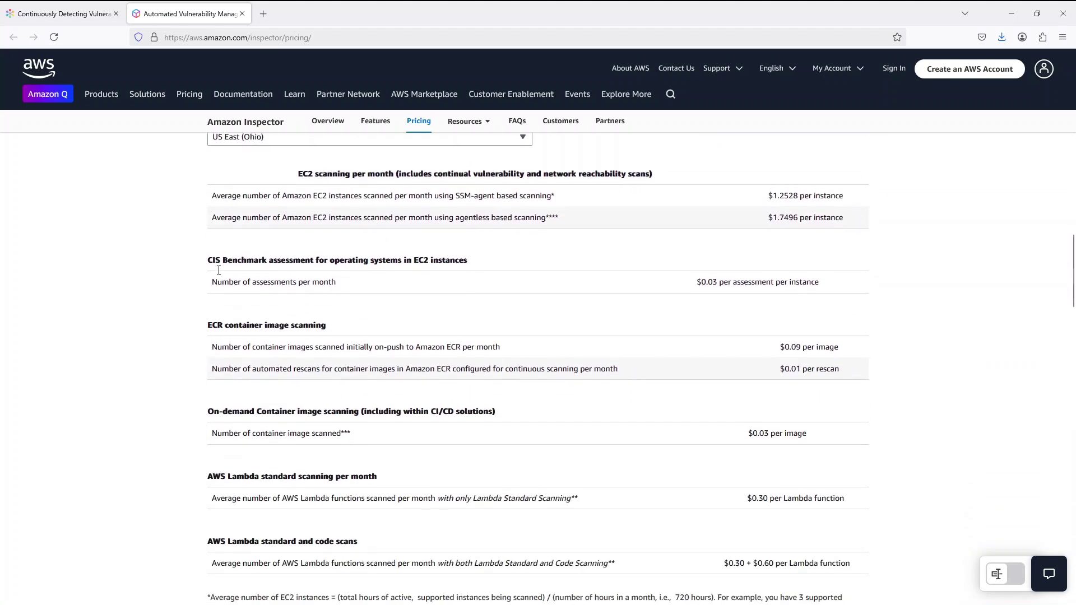
{"action": "scroll", "coordinate": [219, 274], "scroll_direction": "down", "scroll_amount": 2}
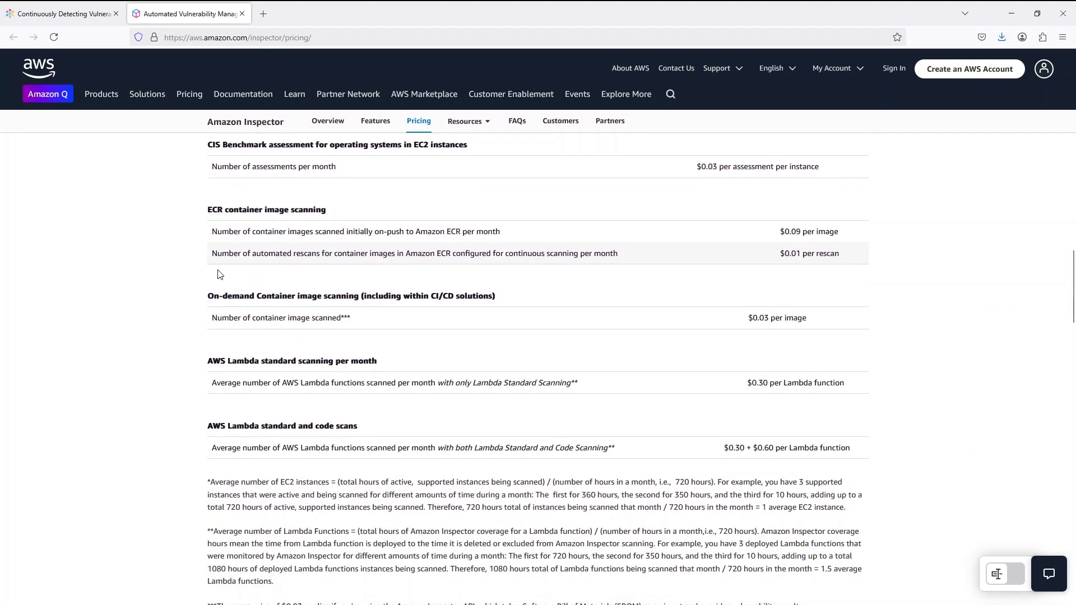
{"action": "scroll", "coordinate": [219, 275], "scroll_direction": "down", "scroll_amount": 6}
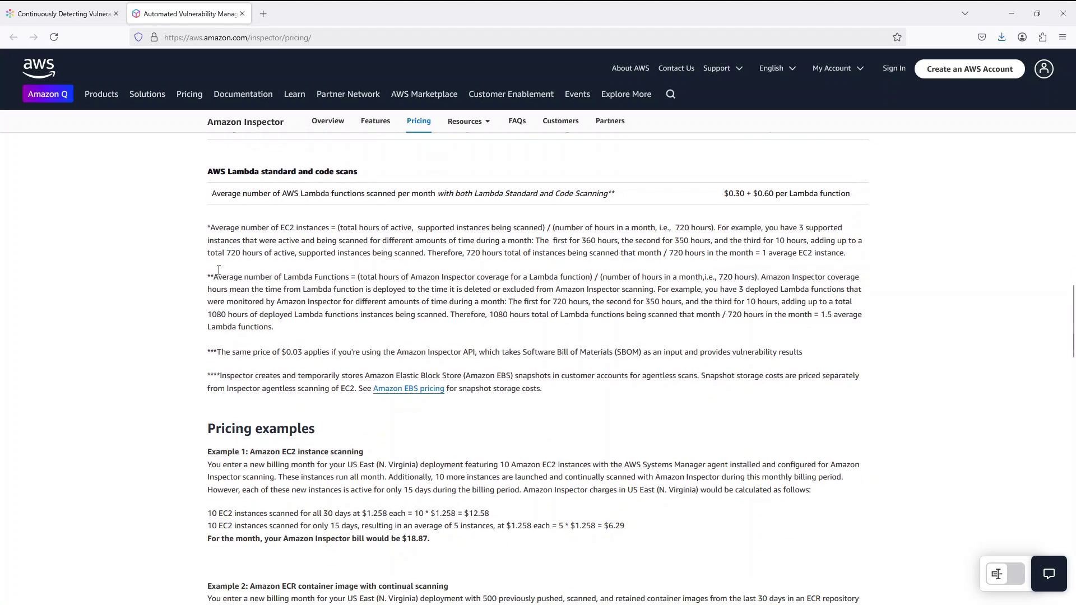
{"action": "scroll", "coordinate": [219, 274], "scroll_direction": "down", "scroll_amount": 5}
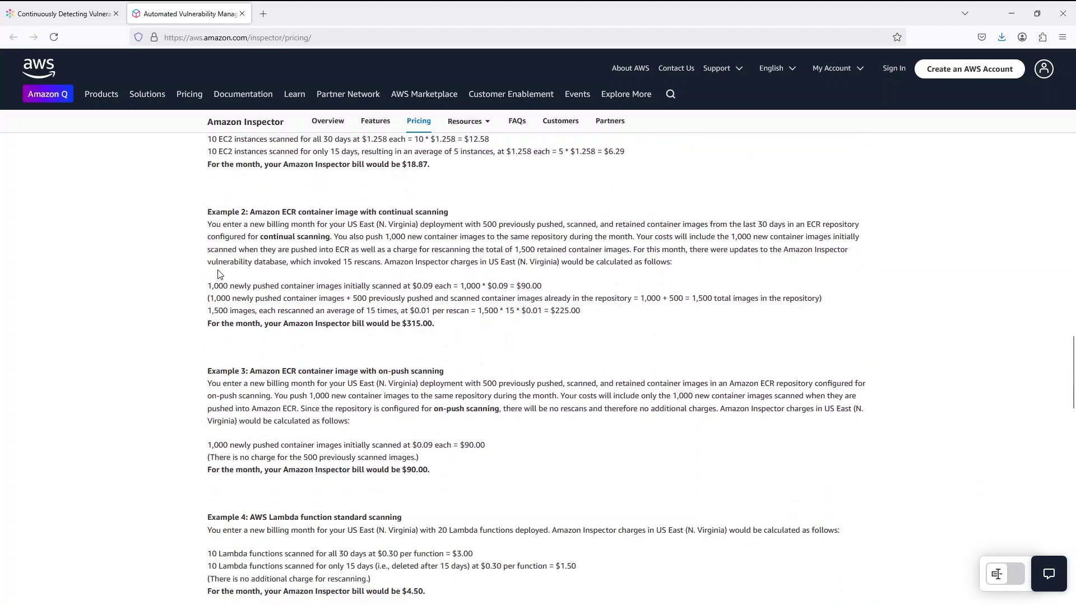
{"action": "scroll", "coordinate": [219, 275], "scroll_direction": "down", "scroll_amount": 1}
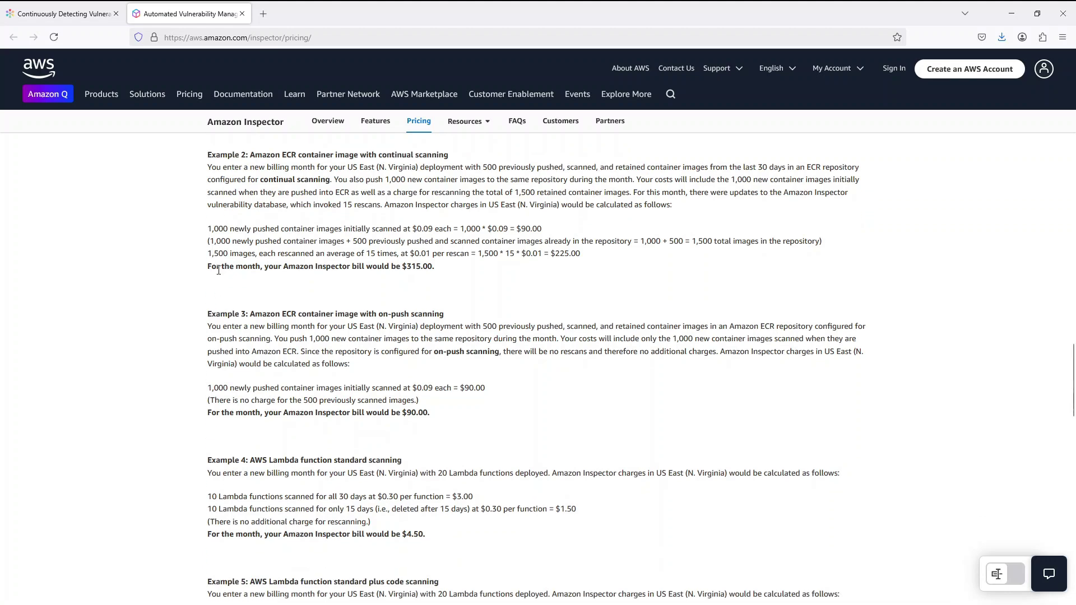
{"action": "scroll", "coordinate": [218, 271], "scroll_direction": "down", "scroll_amount": 7}
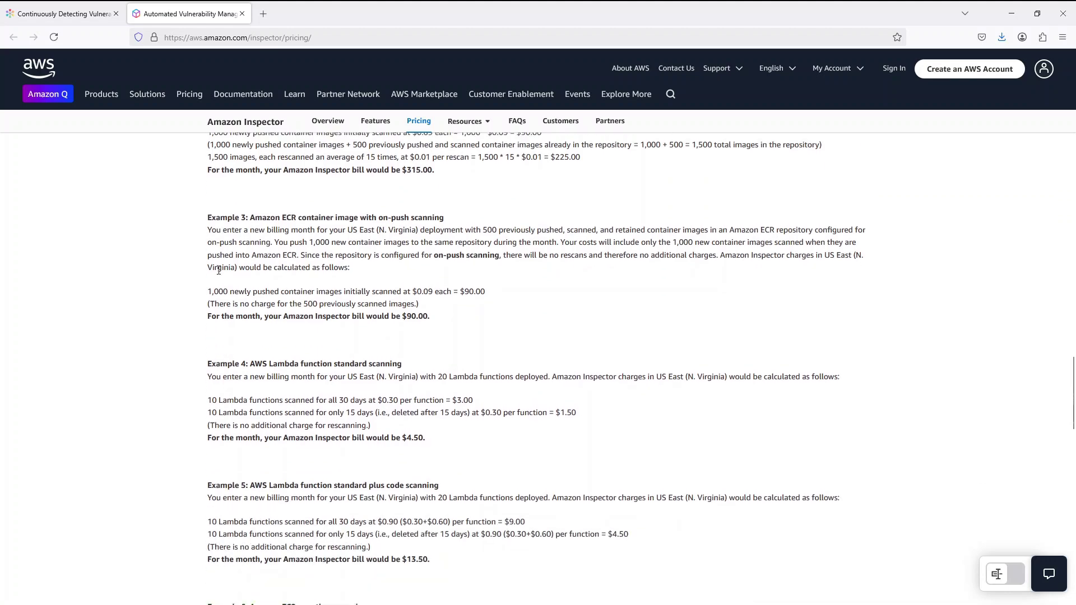
{"action": "scroll", "coordinate": [219, 274], "scroll_direction": "down", "scroll_amount": 6}
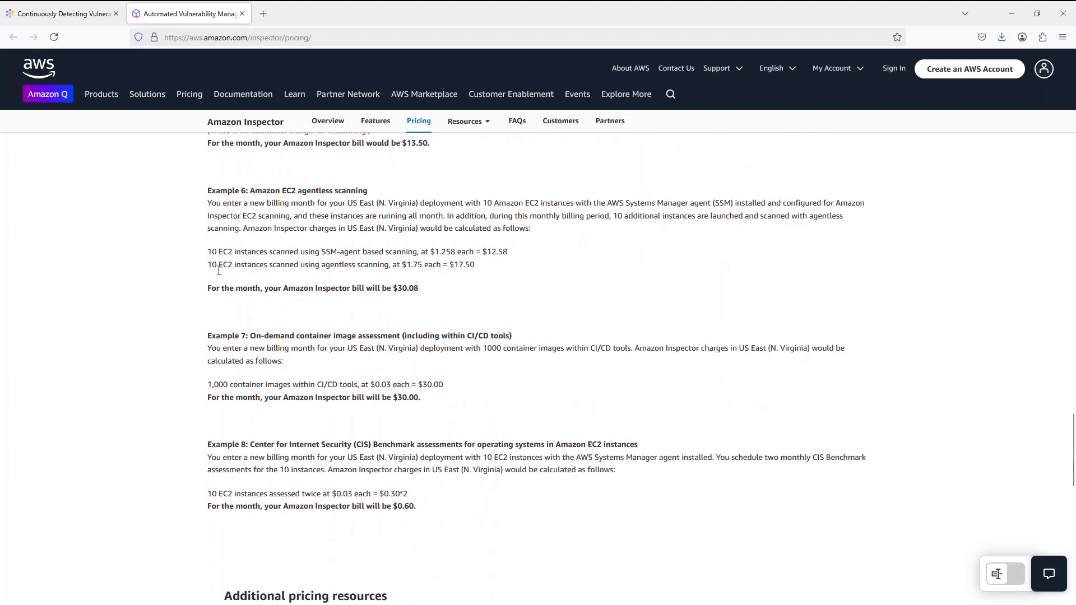
{"action": "scroll", "coordinate": [219, 271], "scroll_direction": "down", "scroll_amount": 6}
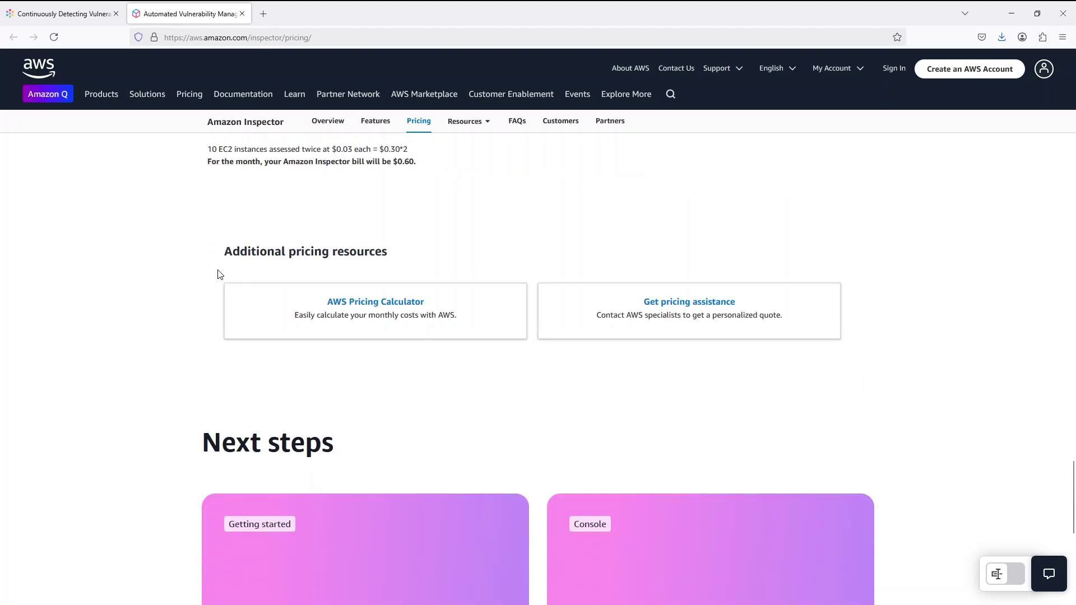
{"action": "scroll", "coordinate": [218, 274], "scroll_direction": "down", "scroll_amount": 1}
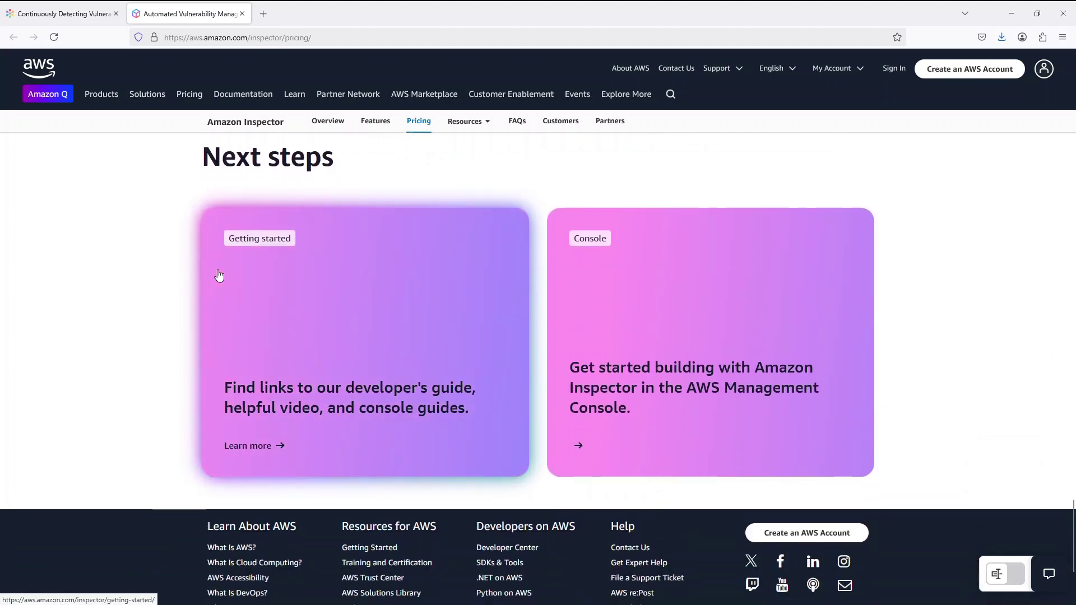
- Return to the lab page and read the instructions for opening and activating Amazon Inspector
{"action": "left_click", "coordinate": [94, 13]}
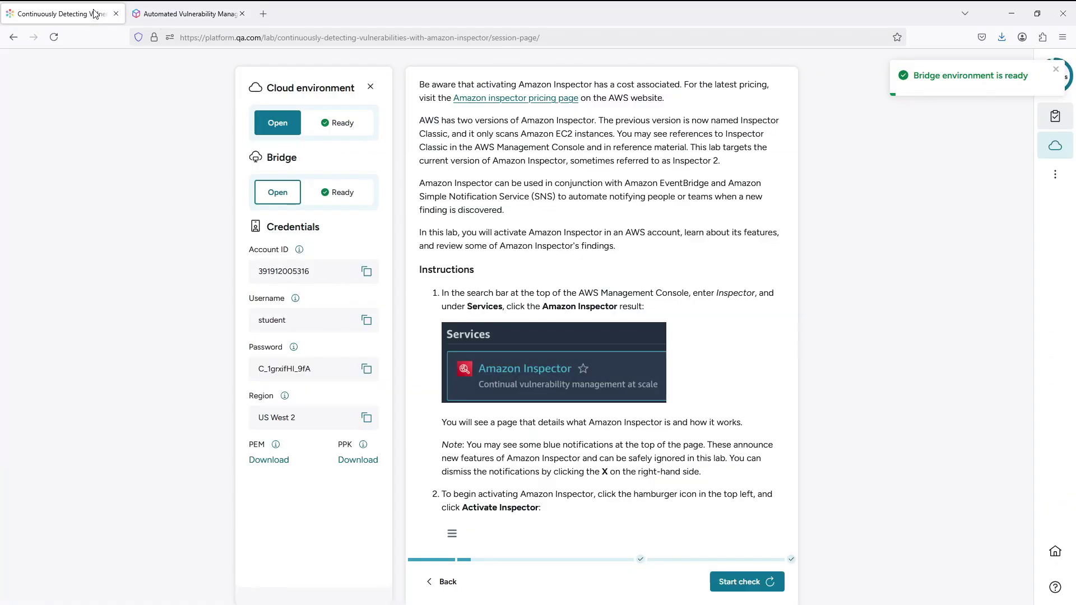
{"action": "scroll", "coordinate": [430, 228], "scroll_direction": "down", "scroll_amount": 2}
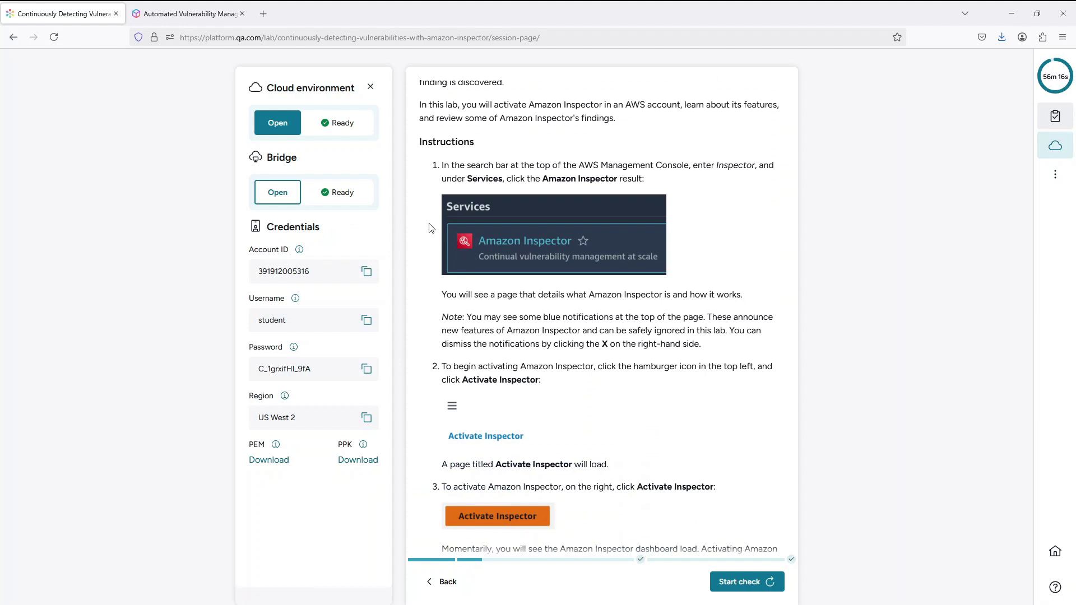
{"action": "scroll", "coordinate": [430, 228], "scroll_direction": "down", "scroll_amount": 1}
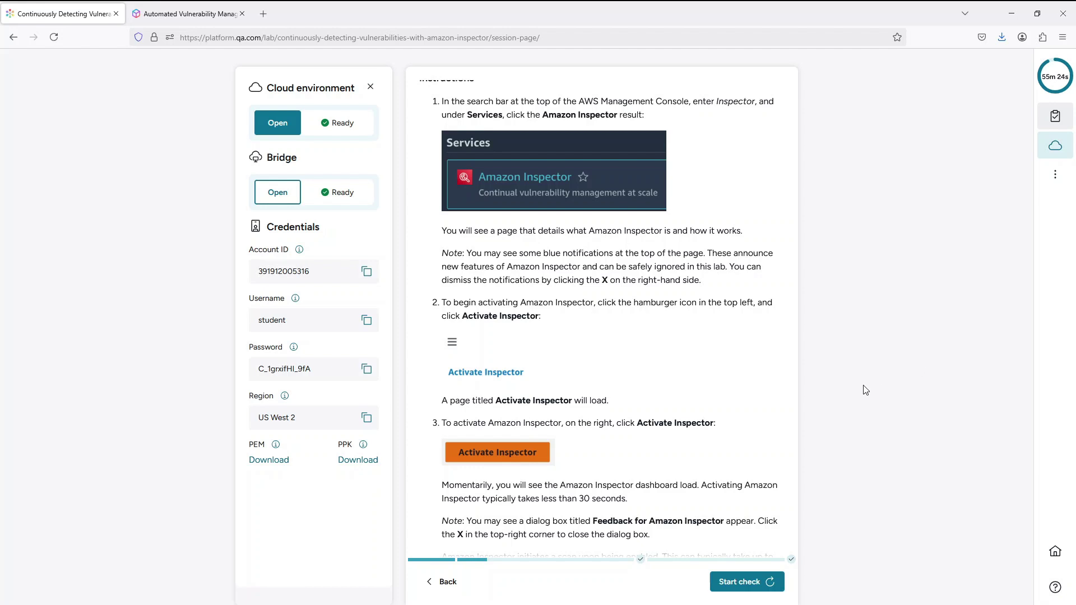
{"action": "scroll", "coordinate": [734, 370], "scroll_direction": "down", "scroll_amount": 3}
{"action": "scroll", "coordinate": [734, 370], "scroll_direction": "down", "scroll_amount": 1}
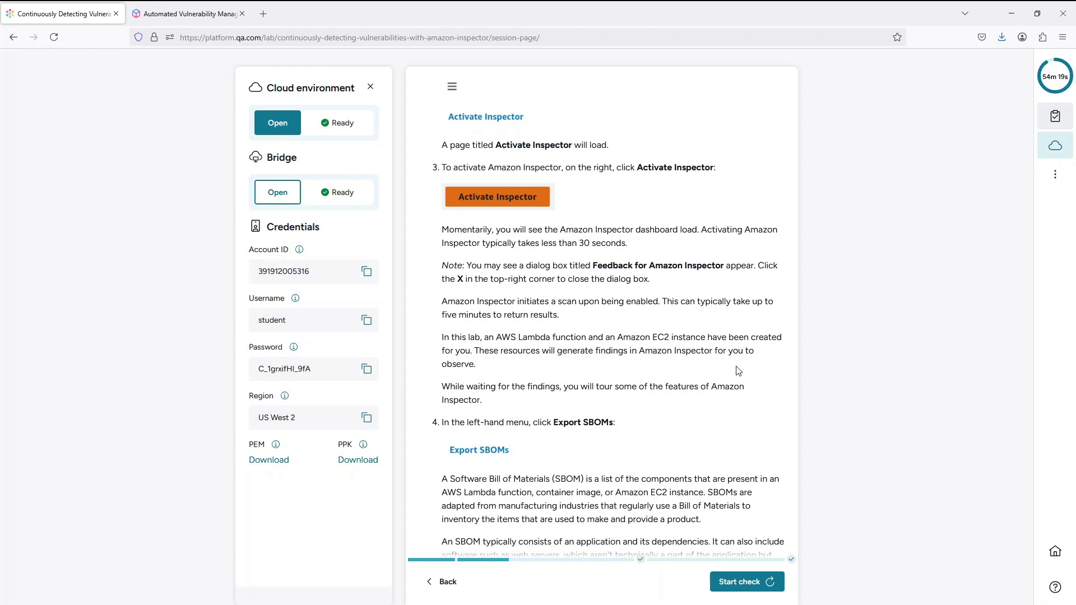
- Read the lab instructions on exporting SBOMs and on using suppression rules
{"action": "scroll", "coordinate": [726, 367], "scroll_direction": "down", "scroll_amount": 5}
{"action": "scroll", "coordinate": [726, 368], "scroll_direction": "down", "scroll_amount": 2}
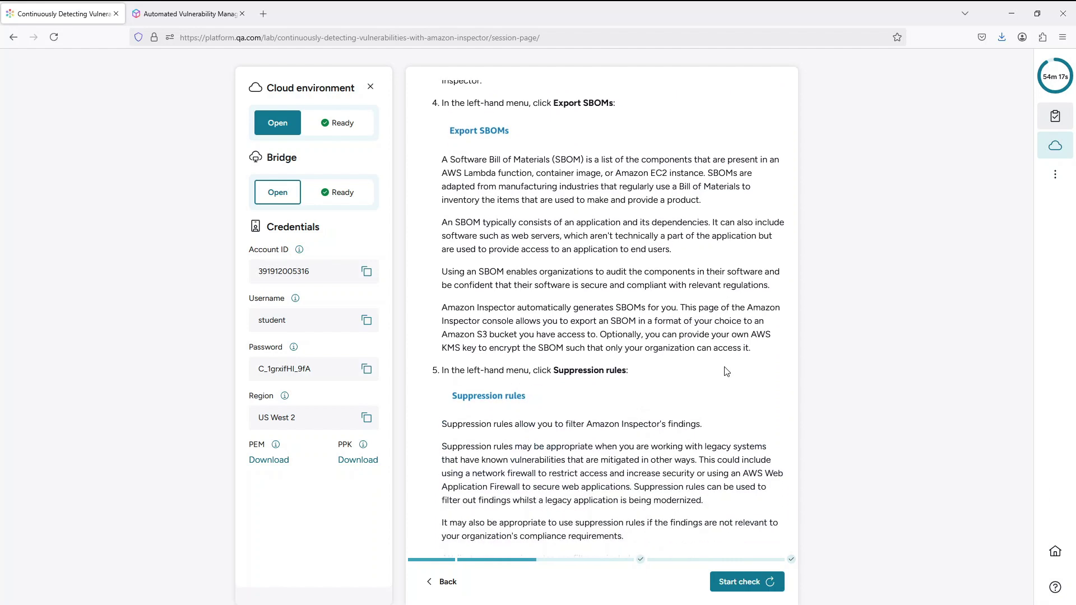
{"action": "scroll", "coordinate": [726, 372], "scroll_direction": "down", "scroll_amount": 1}
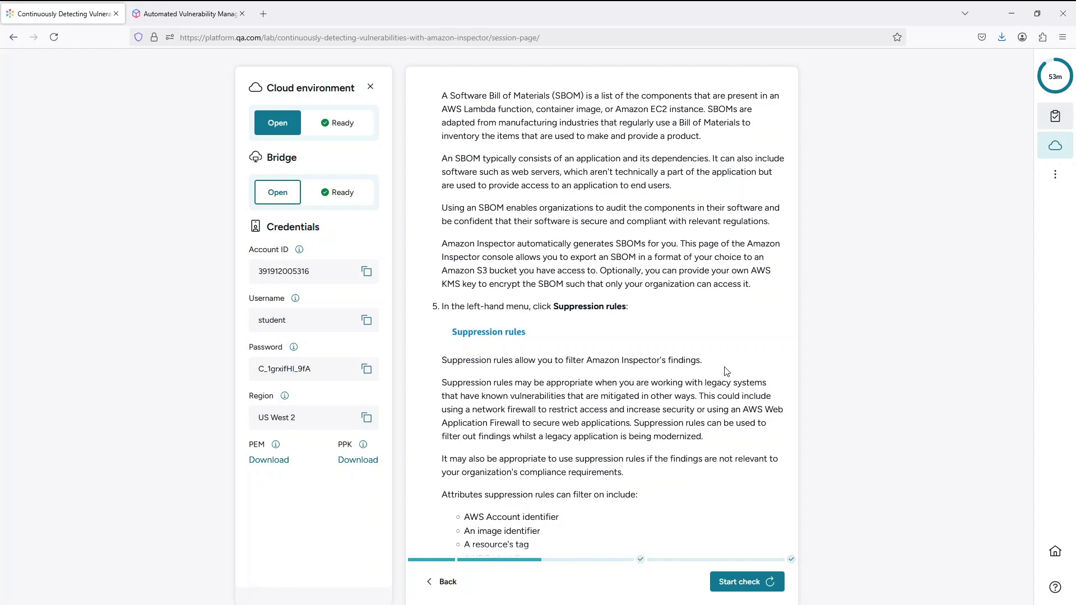
{"action": "scroll", "coordinate": [671, 372], "scroll_direction": "down", "scroll_amount": 3}
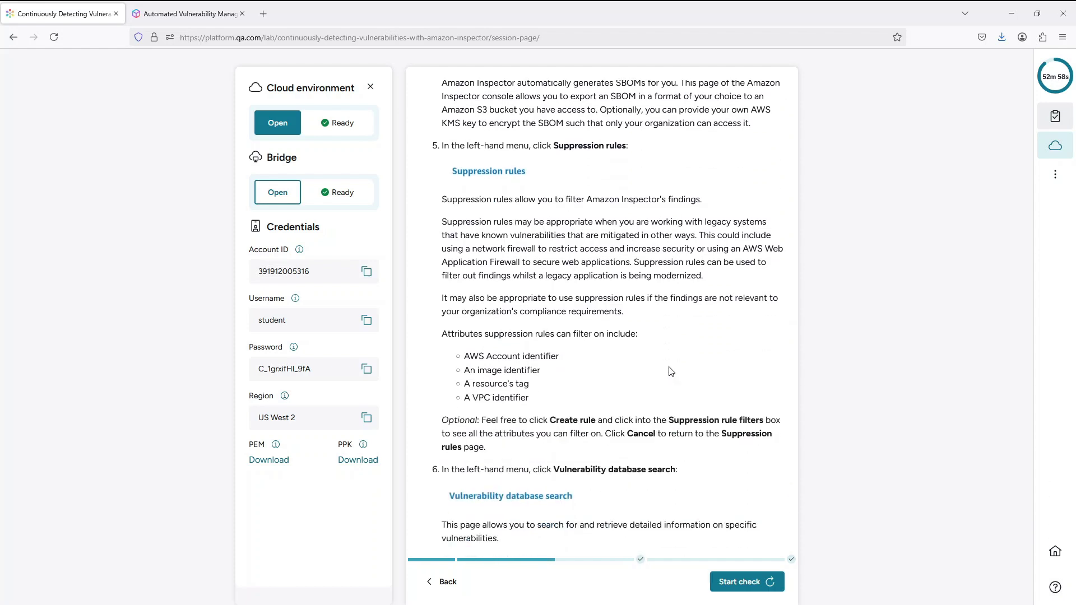
{"action": "scroll", "coordinate": [671, 371], "scroll_direction": "down", "scroll_amount": 2}
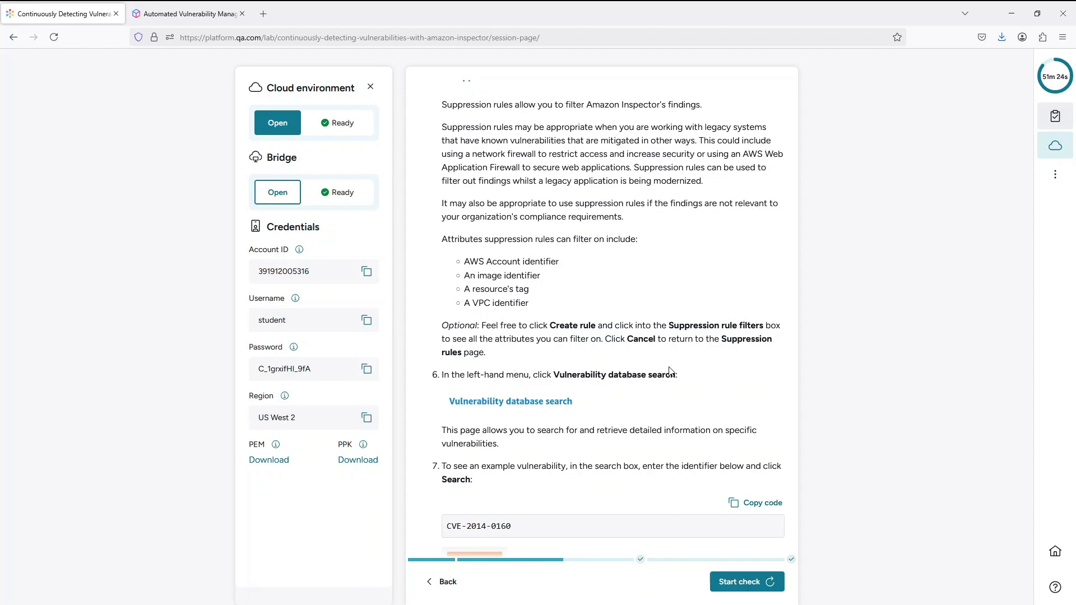
- Read the lab instructions on searching the vulnerability database for CVE-2014-0160 and on account management
{"action": "scroll", "coordinate": [616, 395], "scroll_direction": "down", "scroll_amount": 5}
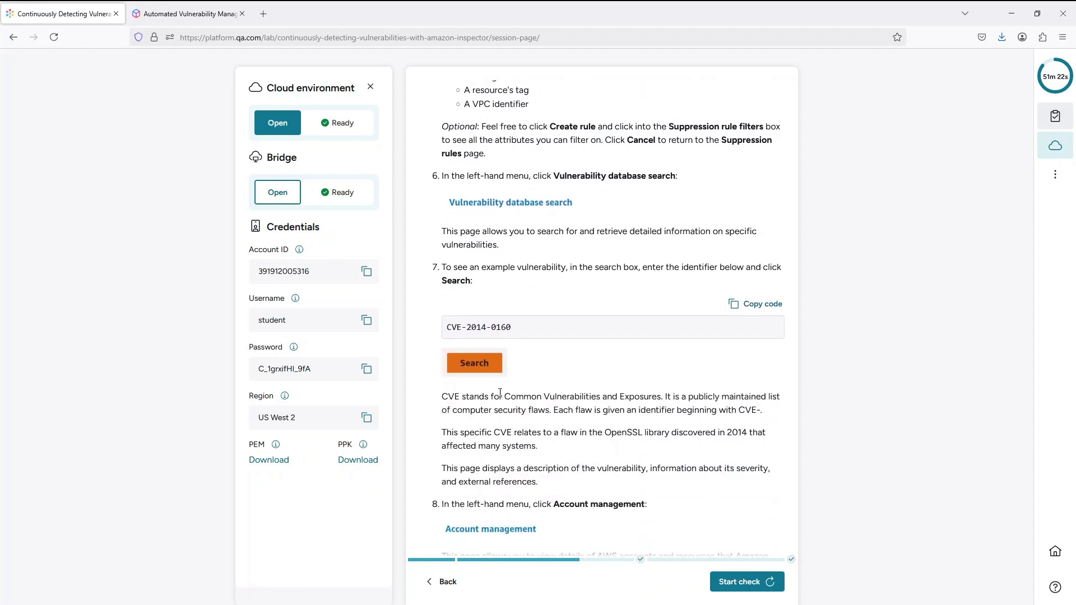
{"action": "scroll", "coordinate": [498, 389], "scroll_direction": "down", "scroll_amount": 1}
{"action": "scroll", "coordinate": [498, 389], "scroll_direction": "down", "scroll_amount": 1}
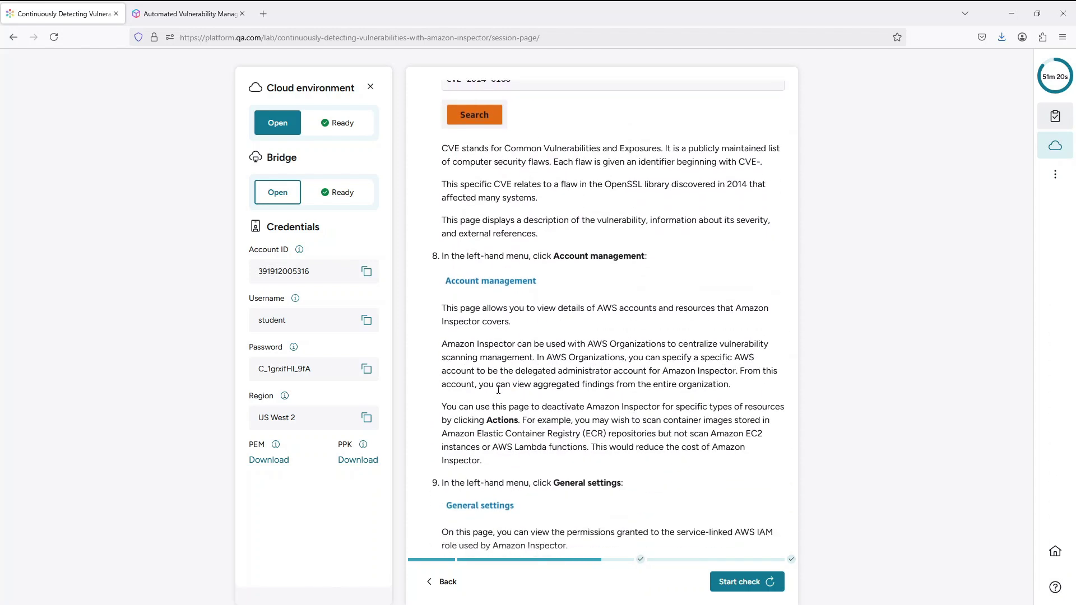
{"action": "scroll", "coordinate": [498, 389], "scroll_direction": "up", "scroll_amount": 1}
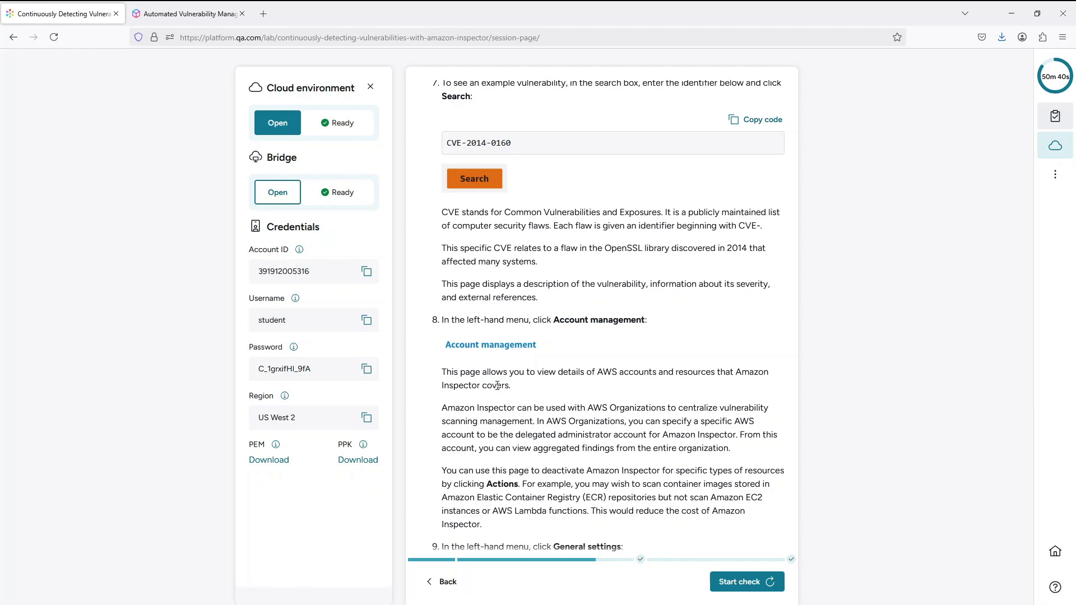
- Read the General settings and Usage instructions, and run the Activated Amazon Inspector validation check
{"action": "scroll", "coordinate": [591, 373], "scroll_direction": "down", "scroll_amount": 5}
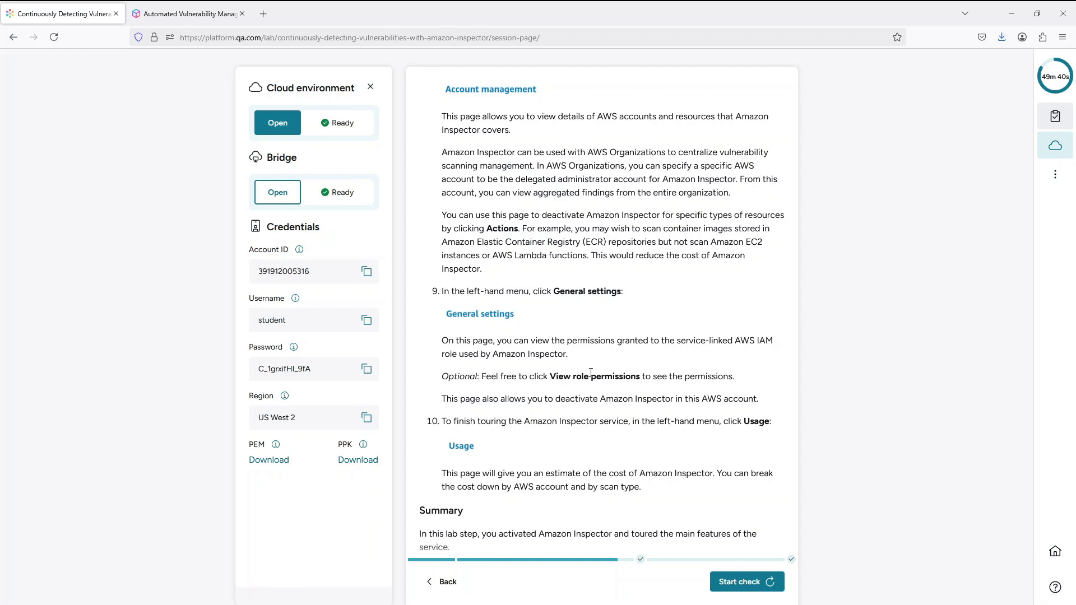
{"action": "scroll", "coordinate": [591, 372], "scroll_direction": "down", "scroll_amount": 4}
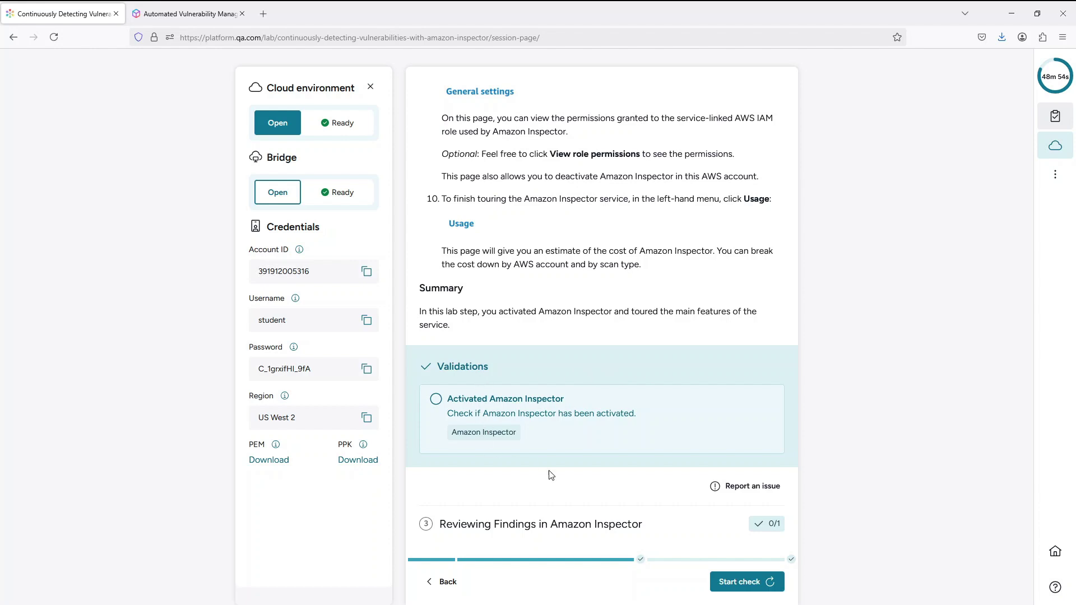
{"action": "left_click", "coordinate": [729, 587]}
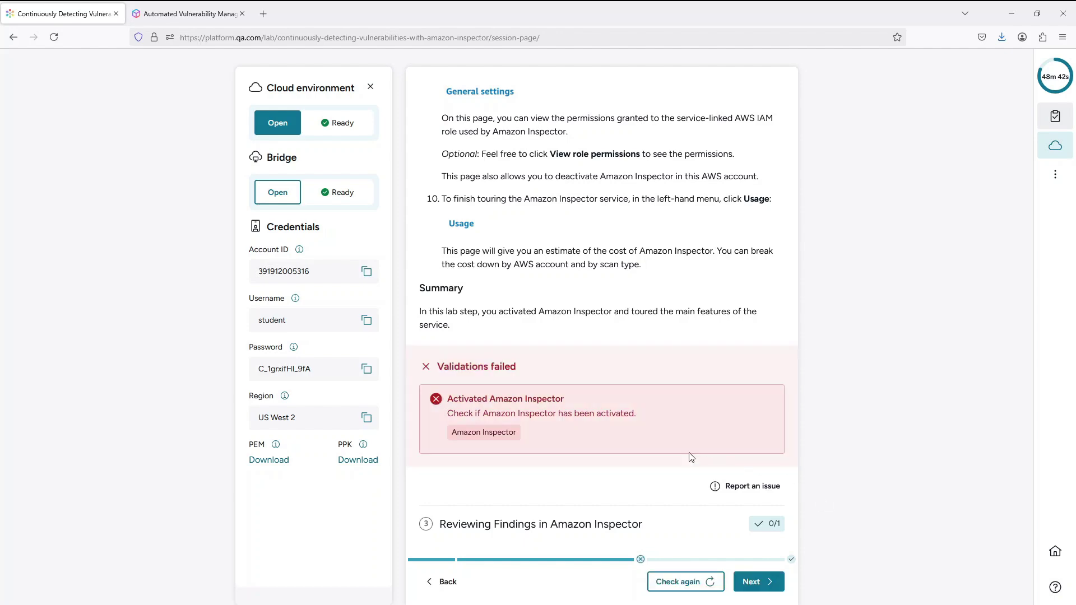
- Go back to the introduction of the Activating and Touring Amazon Inspector step and review its opening instructions
{"action": "scroll", "coordinate": [692, 458], "scroll_direction": "up", "scroll_amount": 10}
{"action": "scroll", "coordinate": [664, 448], "scroll_direction": "up", "scroll_amount": 15}
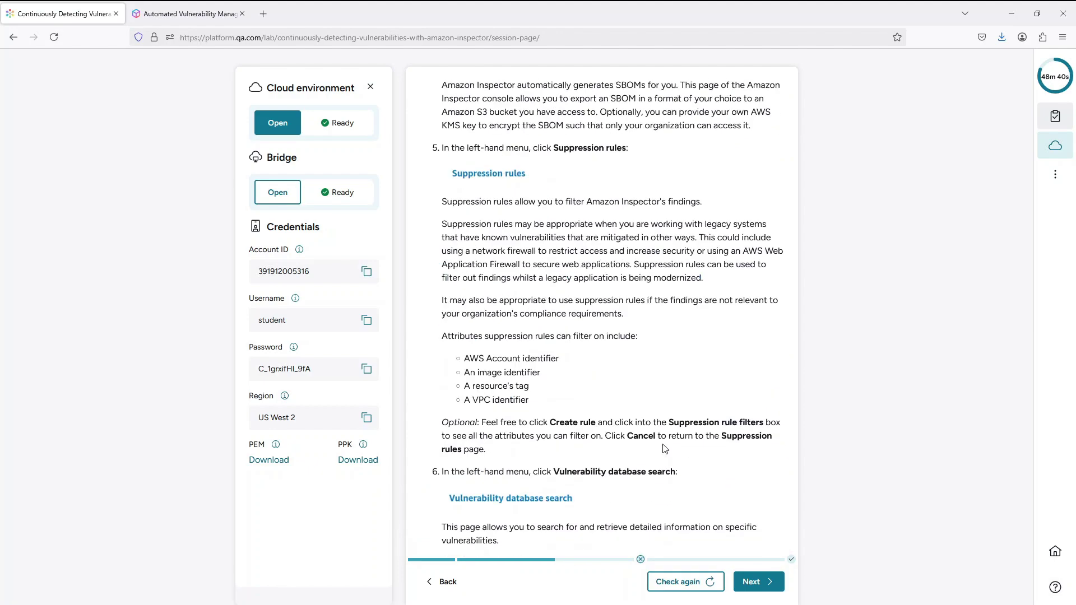
{"action": "scroll", "coordinate": [663, 448], "scroll_direction": "up", "scroll_amount": 2}
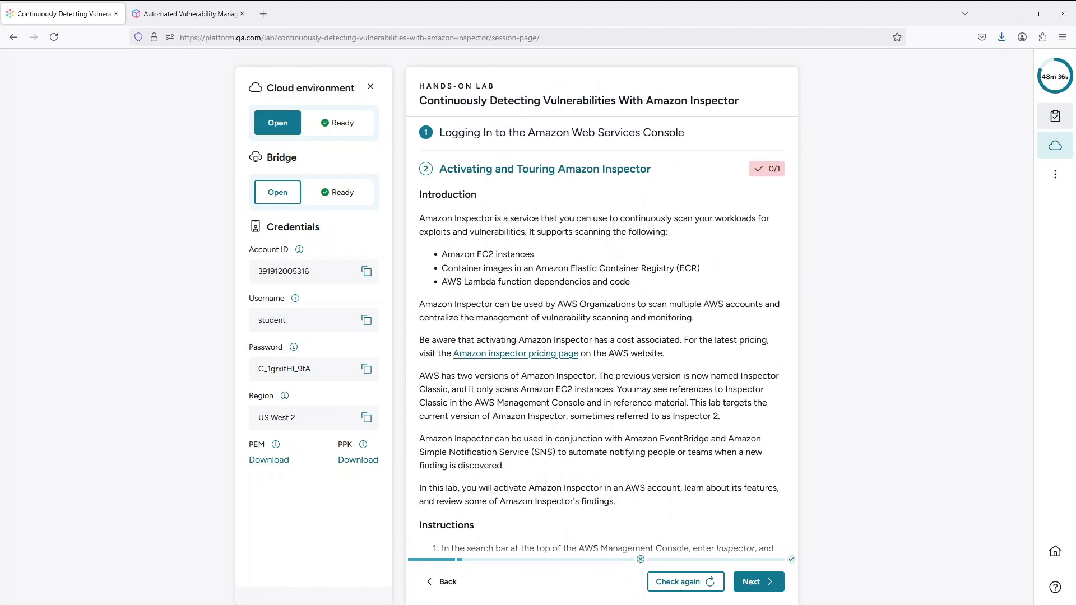
{"action": "scroll", "coordinate": [632, 404], "scroll_direction": "down", "scroll_amount": 2}
{"action": "scroll", "coordinate": [632, 404], "scroll_direction": "down", "scroll_amount": 10}
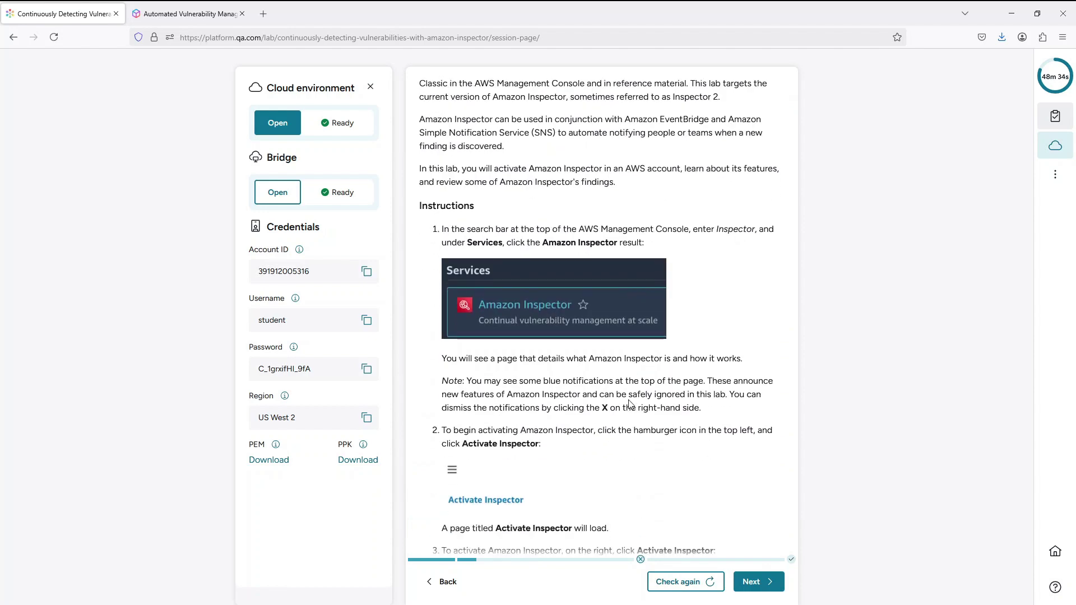
{"action": "scroll", "coordinate": [626, 401], "scroll_direction": "up", "scroll_amount": 10}
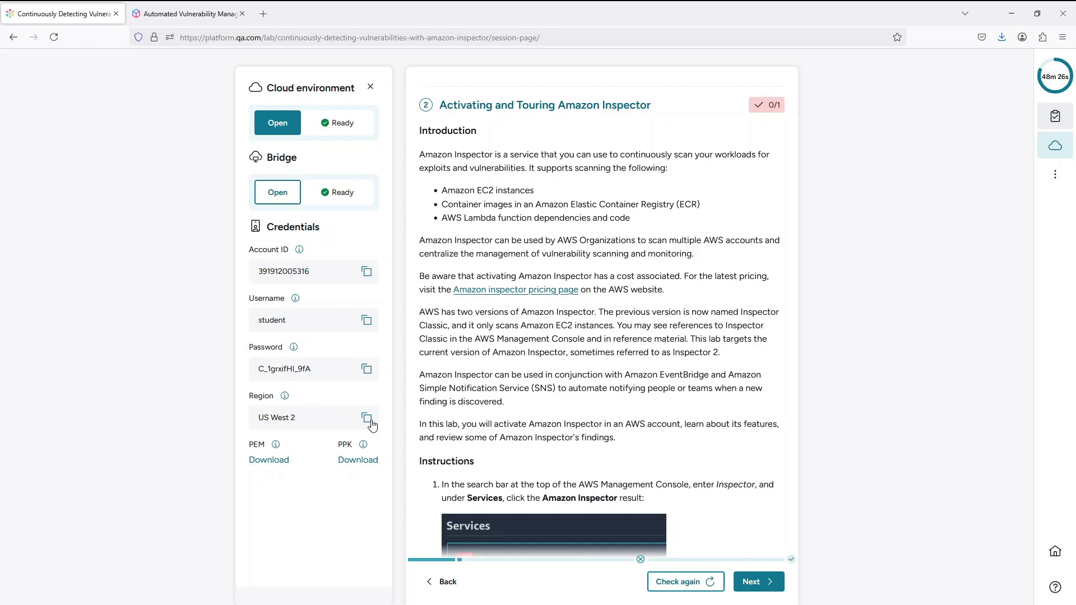
- Review the lab instructions again from activating Inspector through SBOMs, suppression rules, vulnerability search, account management and general settings
{"action": "scroll", "coordinate": [580, 432], "scroll_direction": "down", "scroll_amount": 6}
{"action": "scroll", "coordinate": [581, 432], "scroll_direction": "down", "scroll_amount": 6}
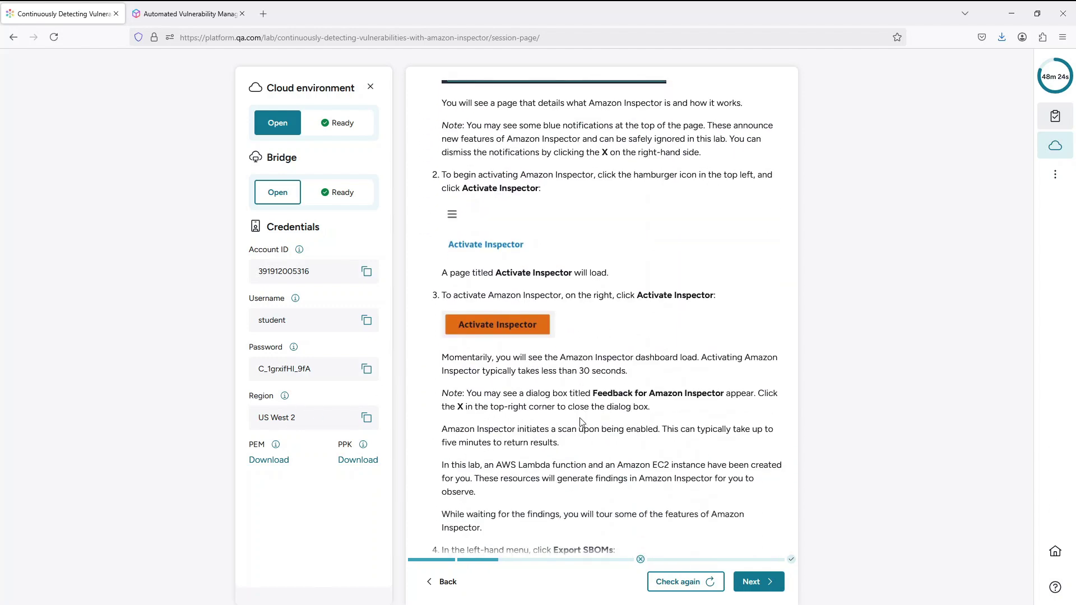
{"action": "scroll", "coordinate": [580, 419], "scroll_direction": "down", "scroll_amount": 4}
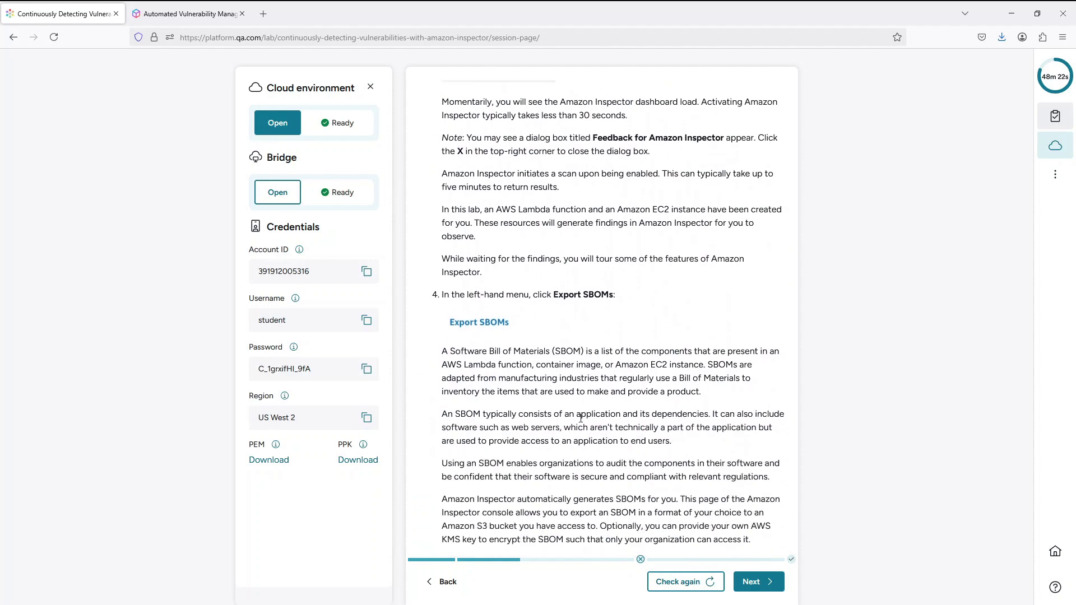
{"action": "scroll", "coordinate": [569, 335], "scroll_direction": "down", "scroll_amount": 6}
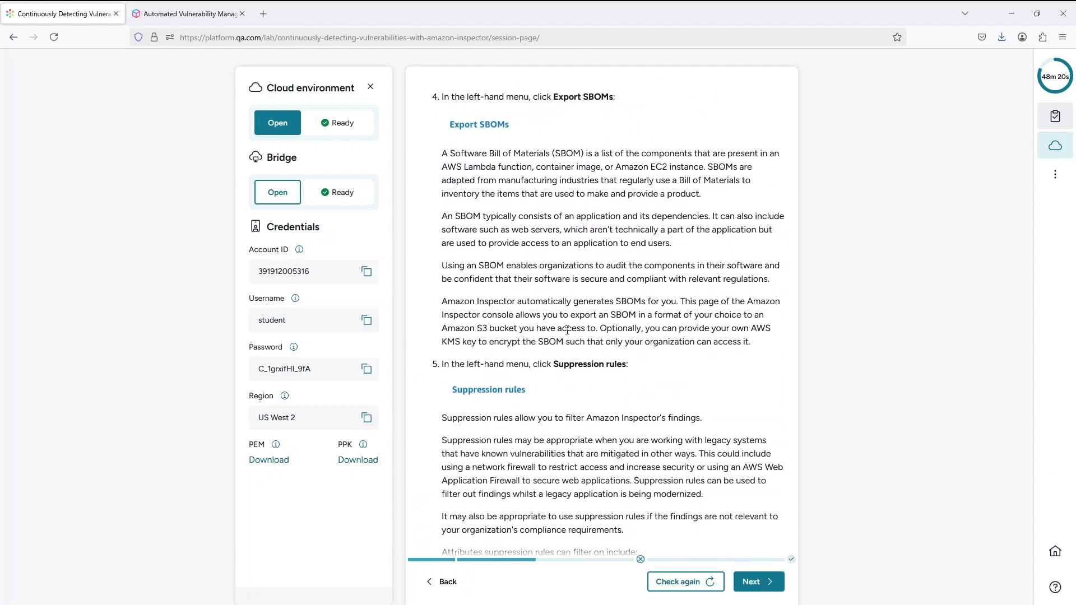
{"action": "scroll", "coordinate": [568, 335], "scroll_direction": "down", "scroll_amount": 7}
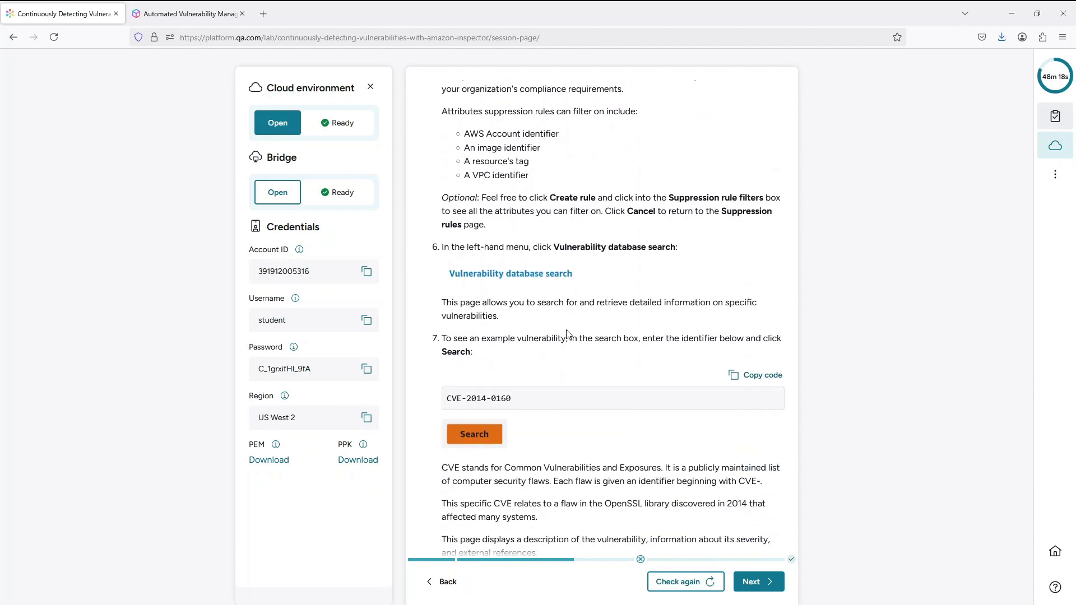
{"action": "scroll", "coordinate": [568, 335], "scroll_direction": "down", "scroll_amount": 1}
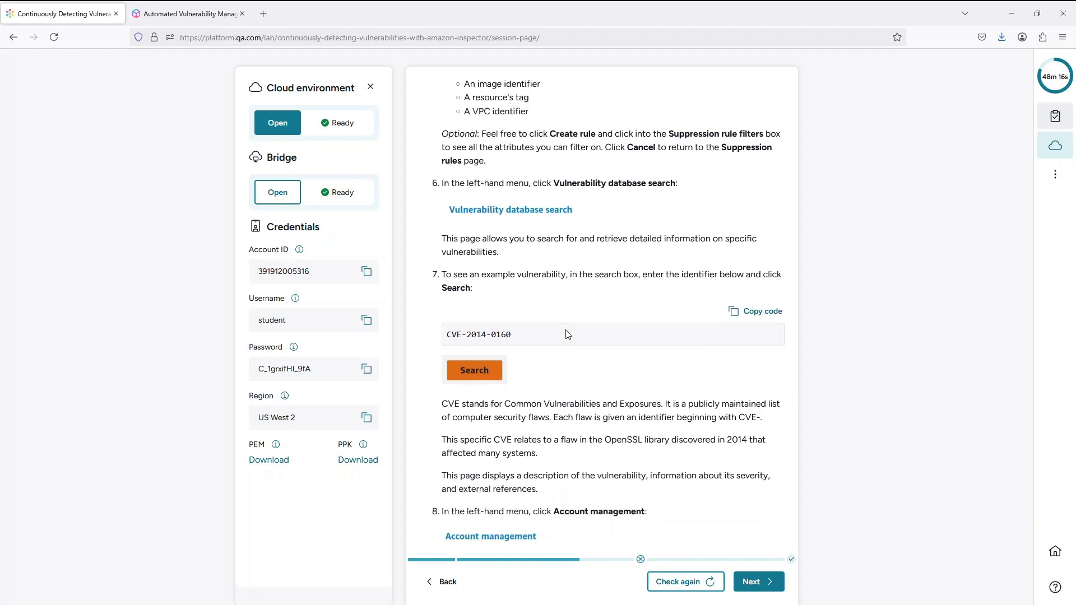
{"action": "scroll", "coordinate": [496, 358], "scroll_direction": "down", "scroll_amount": 1}
{"action": "scroll", "coordinate": [492, 376], "scroll_direction": "down", "scroll_amount": 1}
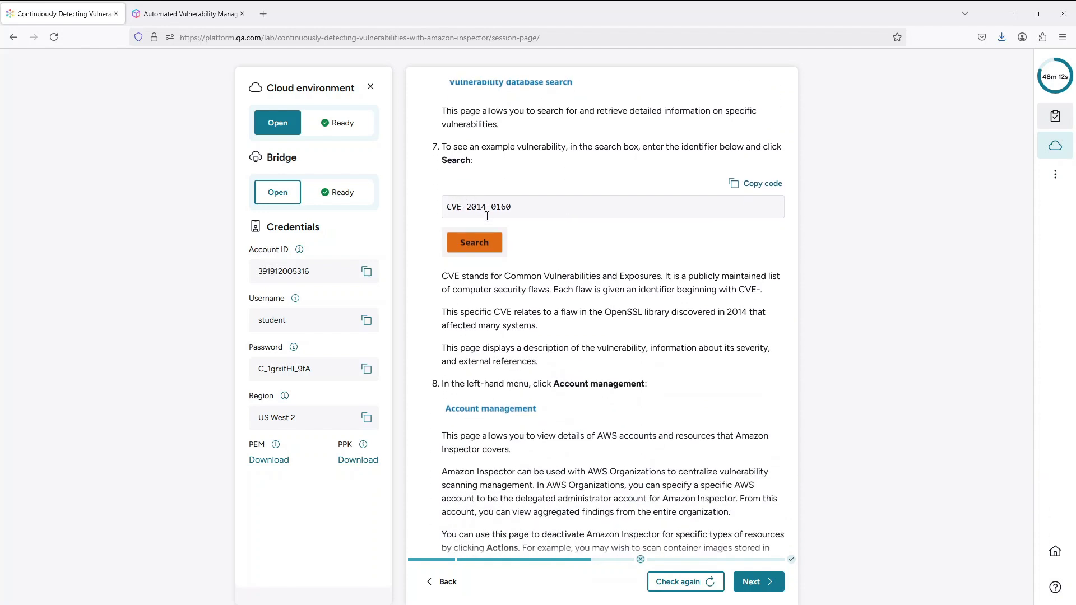
{"action": "scroll", "coordinate": [497, 307], "scroll_direction": "down", "scroll_amount": 3}
{"action": "scroll", "coordinate": [496, 304], "scroll_direction": "down", "scroll_amount": 4}
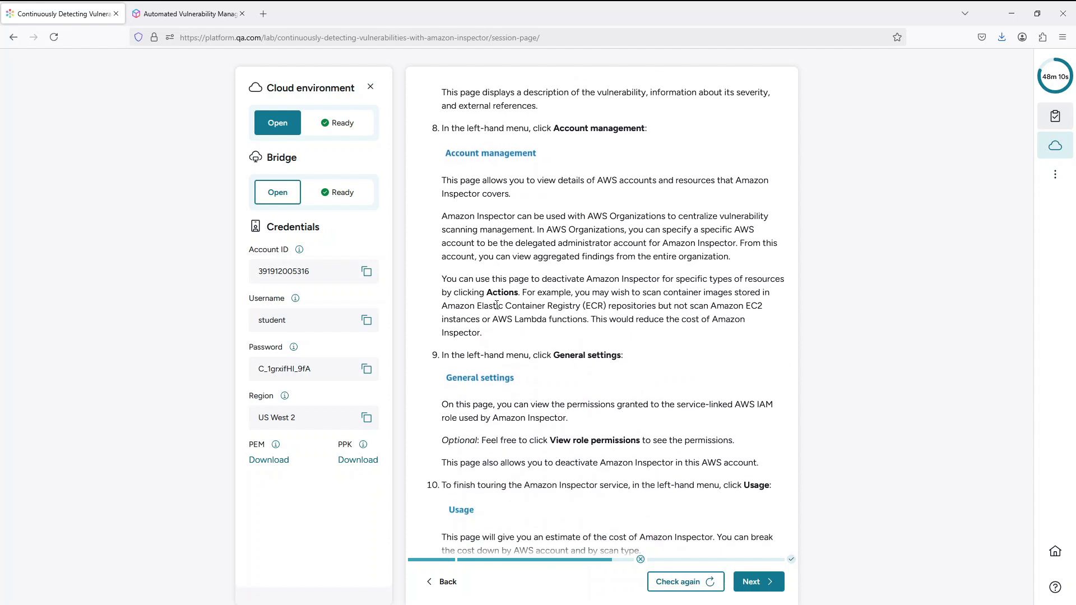
- Open the lab's AWS cloud environment from the session page and enter the provided IAM username on the sign-in form
{"action": "scroll", "coordinate": [498, 309], "scroll_direction": "down", "scroll_amount": 2}
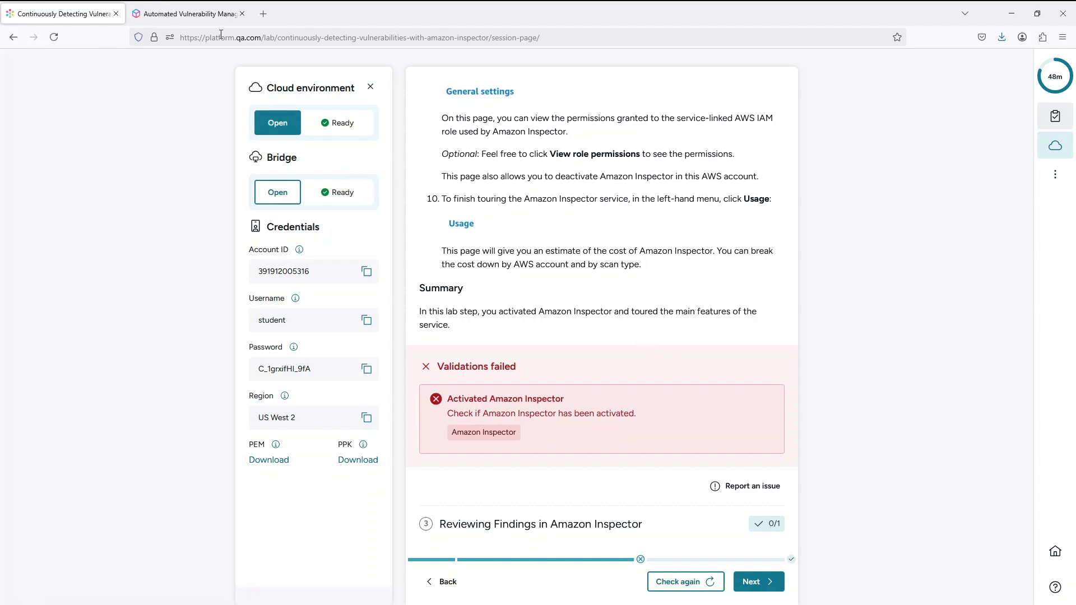
{"action": "left_click", "coordinate": [277, 122]}
{"action": "left_click", "coordinate": [90, 9]}
{"action": "left_click", "coordinate": [205, 11]}
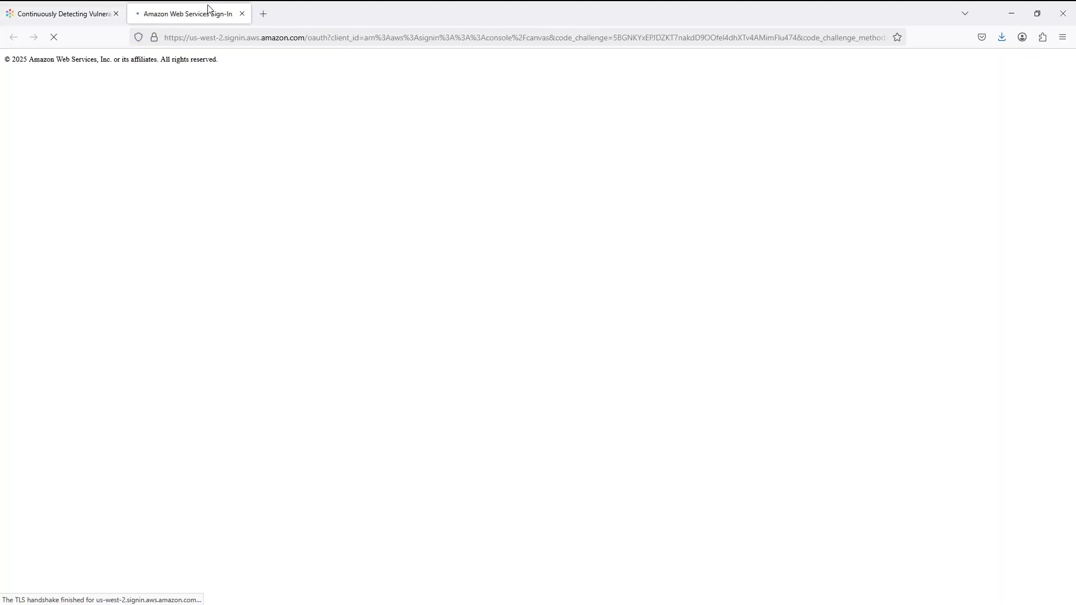
{"action": "key", "text": "ctrl+v"}
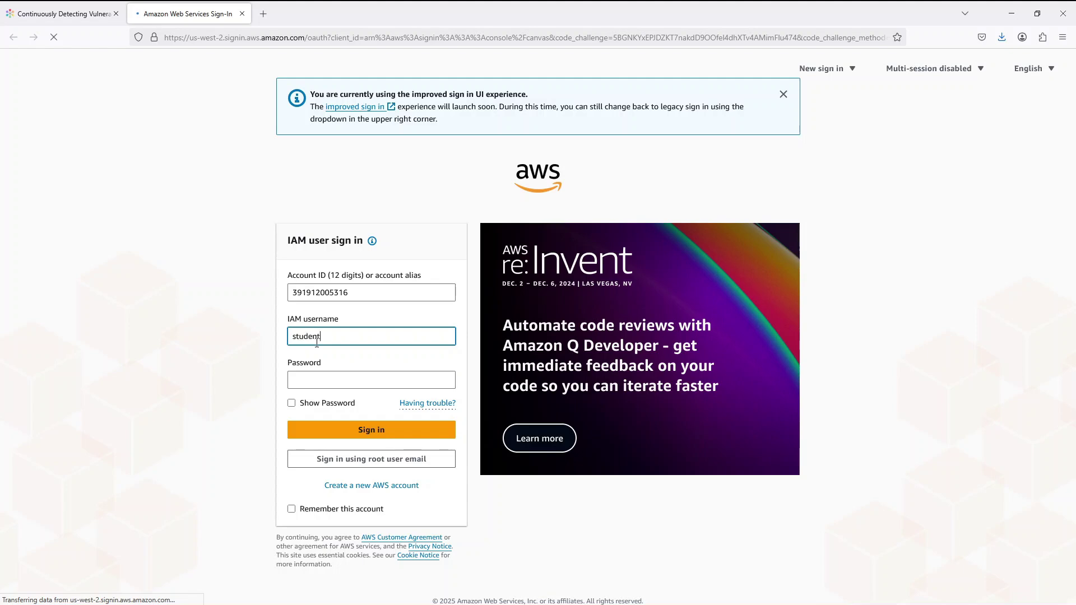
- Copy the lab's account password from the session credentials, paste it into the IAM sign-in form and sign in
{"action": "left_click", "coordinate": [79, 12]}
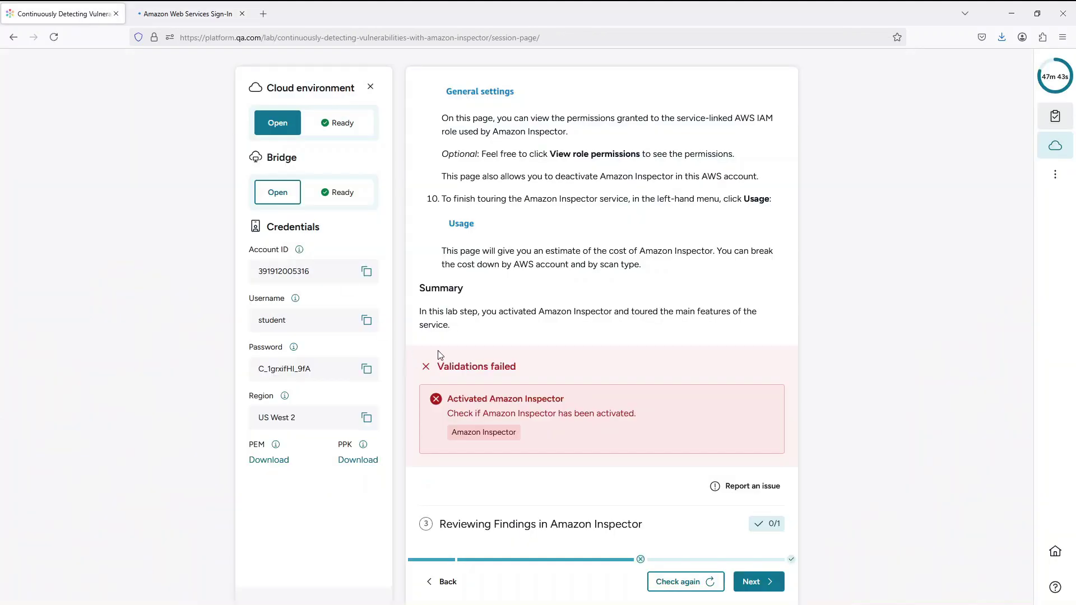
{"action": "left_click", "coordinate": [366, 369]}
{"action": "left_click", "coordinate": [218, 12]}
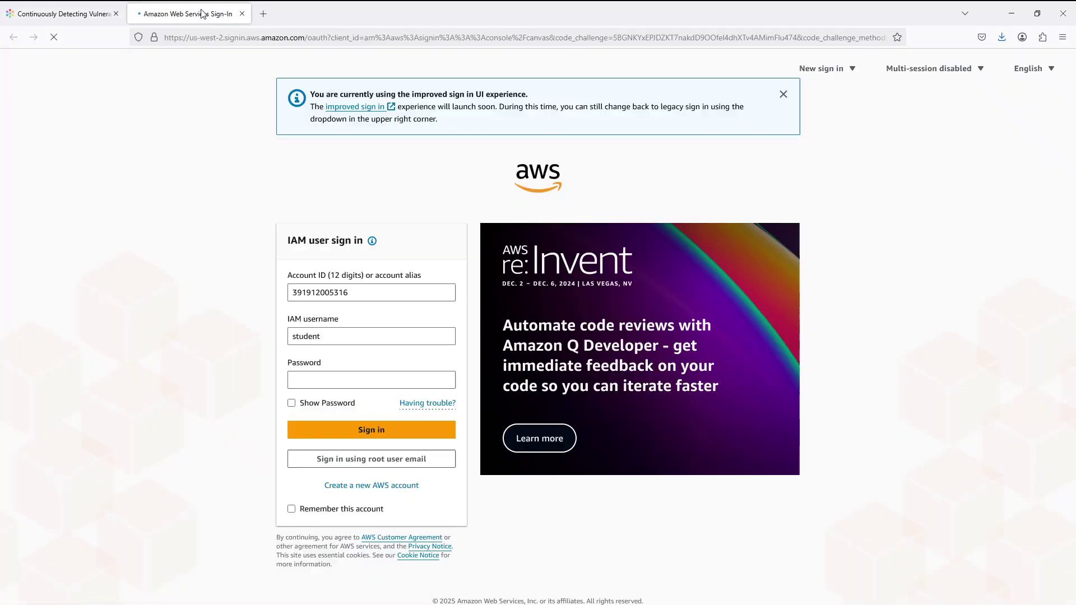
{"action": "left_click", "coordinate": [356, 379]}
{"action": "key", "text": "ctrl+v"}
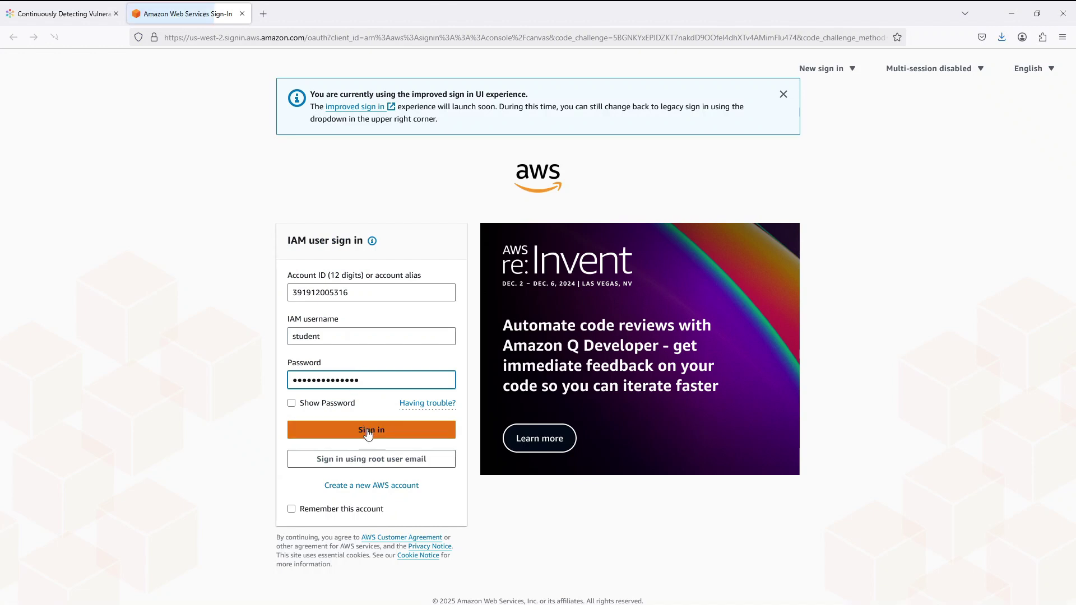
{"action": "left_click", "coordinate": [368, 430]}
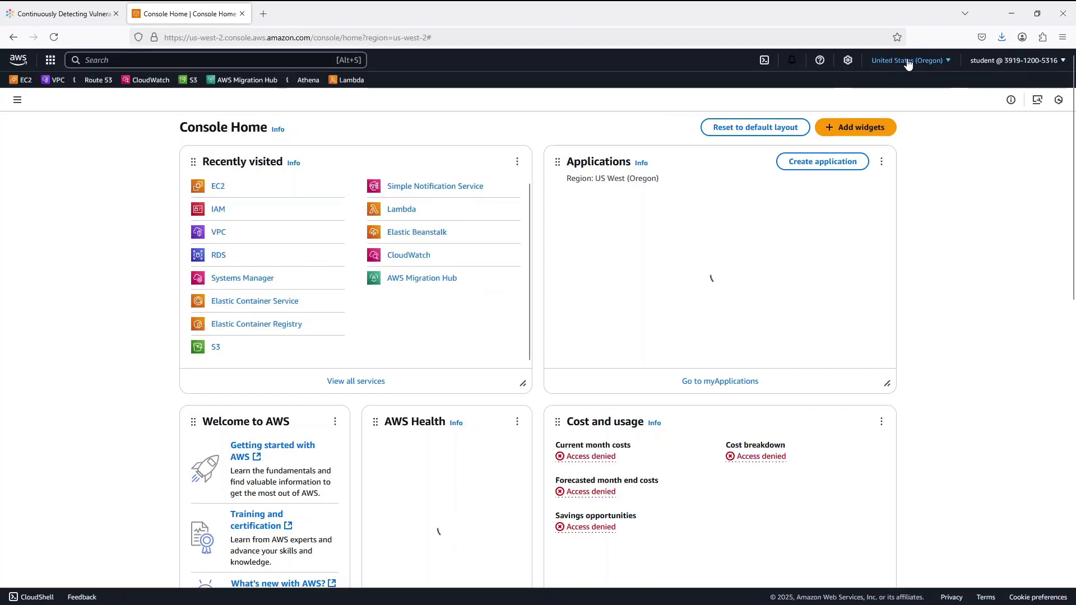
- Compare the region given in the lab credentials with the region selected in the AWS console
{"action": "left_click", "coordinate": [90, 8]}
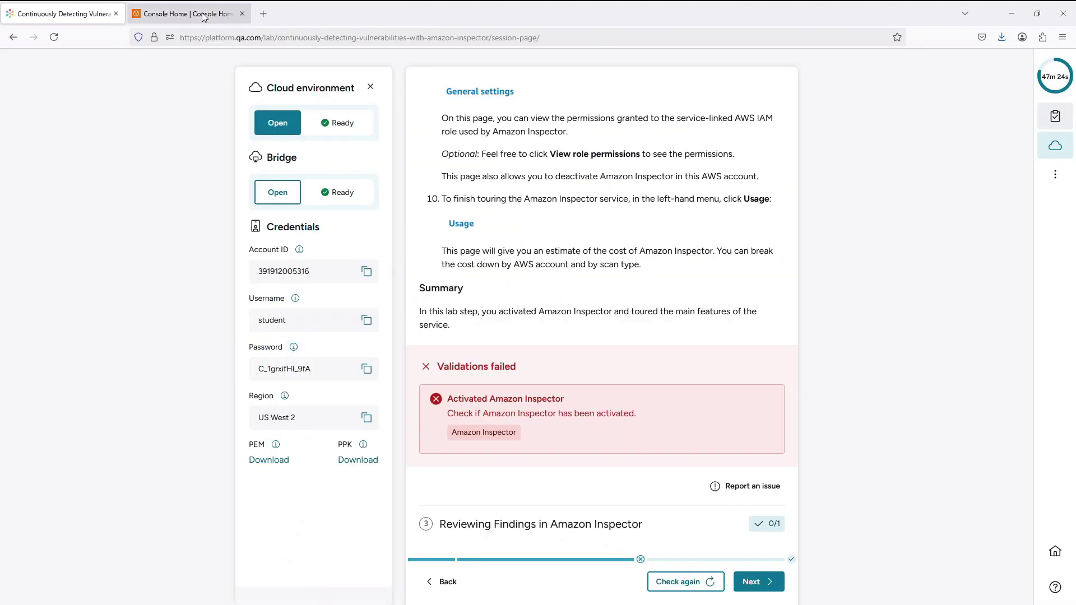
{"action": "left_click", "coordinate": [185, 13]}
{"action": "left_click", "coordinate": [948, 62]}
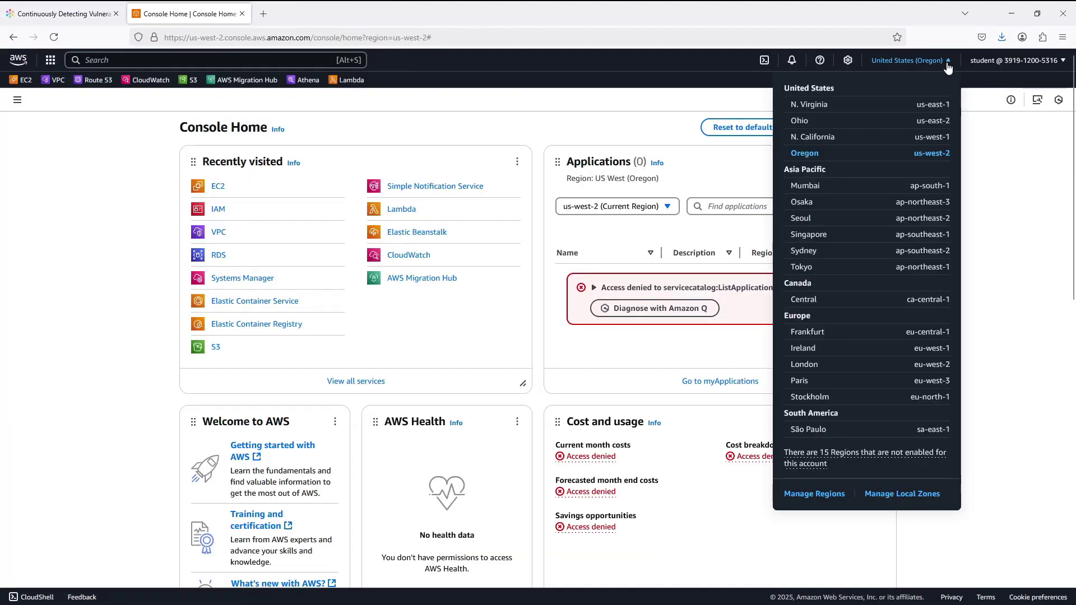
{"action": "left_click", "coordinate": [984, 163]}
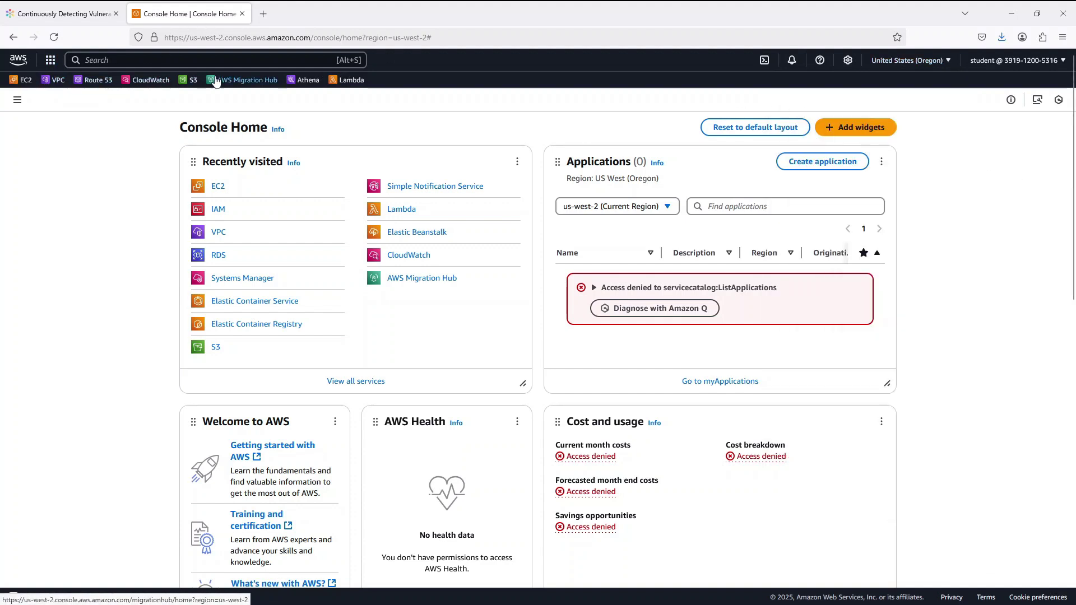
- Find Amazon Inspector through the console search, mark the service as a favorite and open it
{"action": "left_click", "coordinate": [283, 60]}
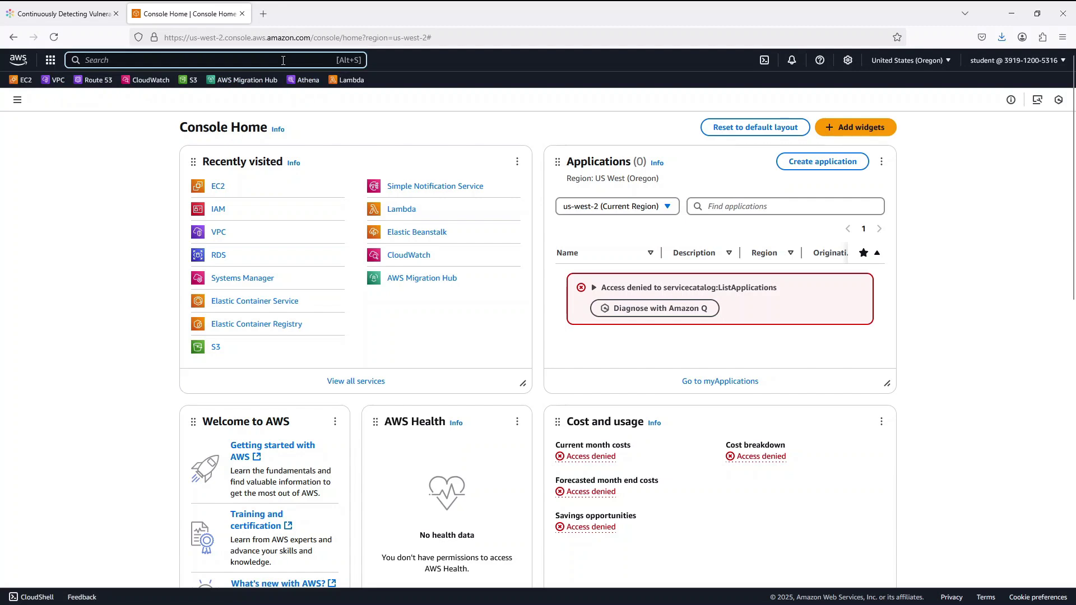
{"action": "type", "text": "inpecto"}
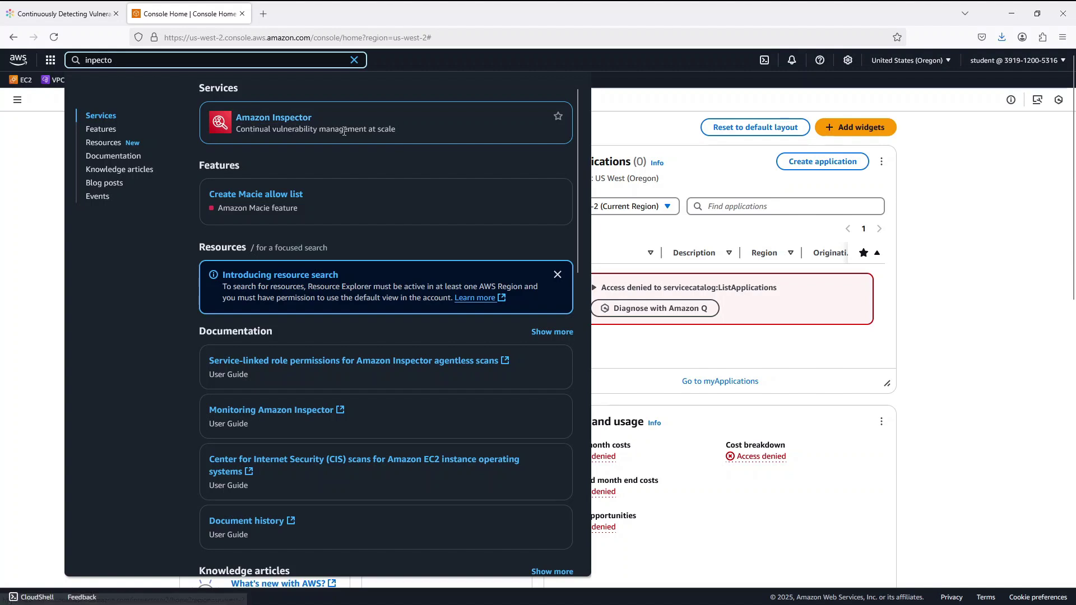
{"action": "left_click", "coordinate": [557, 117]}
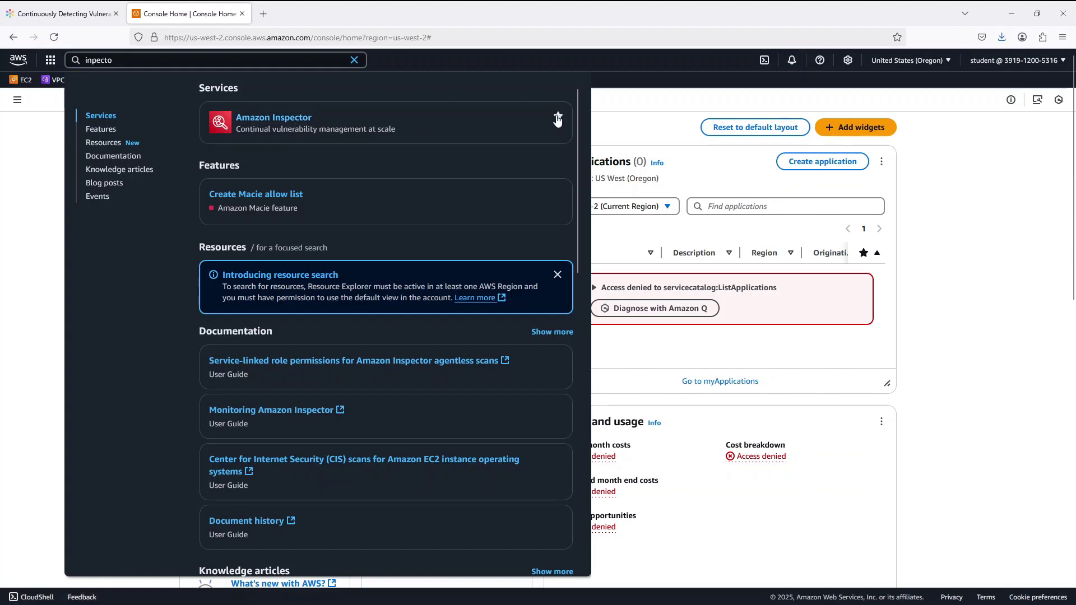
{"action": "left_click", "coordinate": [264, 114]}
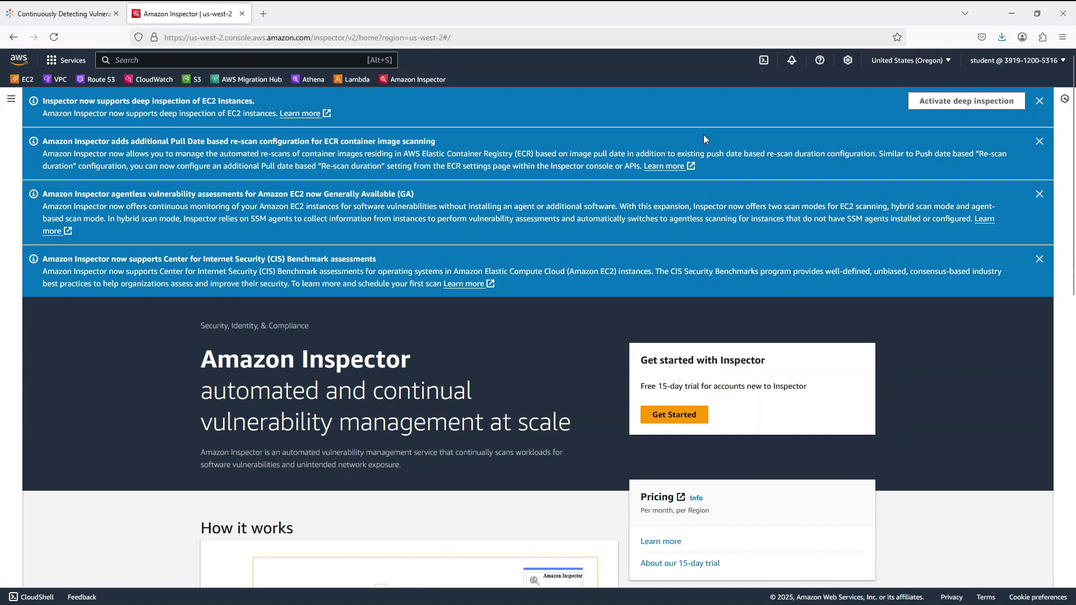
- Dismiss all four announcement banners on the Amazon Inspector home page
{"action": "left_click", "coordinate": [1040, 101]}
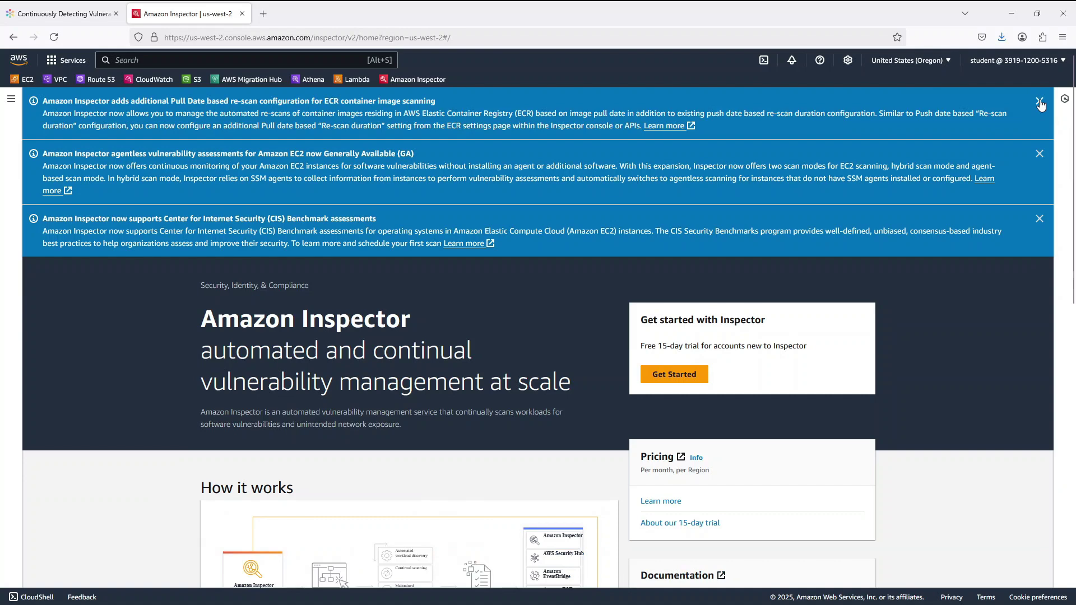
{"action": "left_click", "coordinate": [1040, 101]}
{"action": "left_click", "coordinate": [1040, 102]}
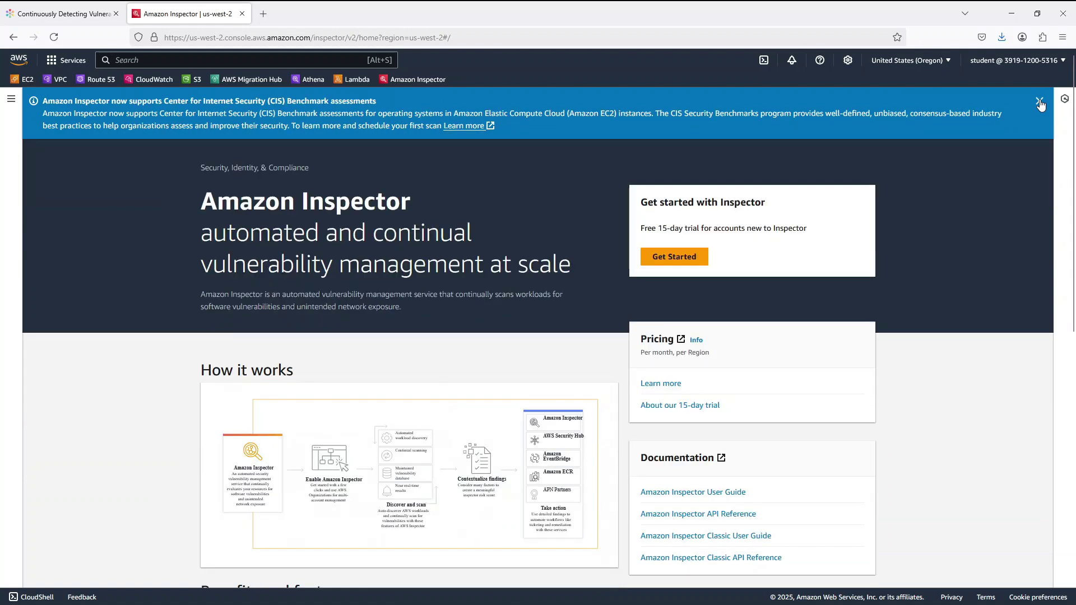
{"action": "left_click", "coordinate": [1039, 102]}
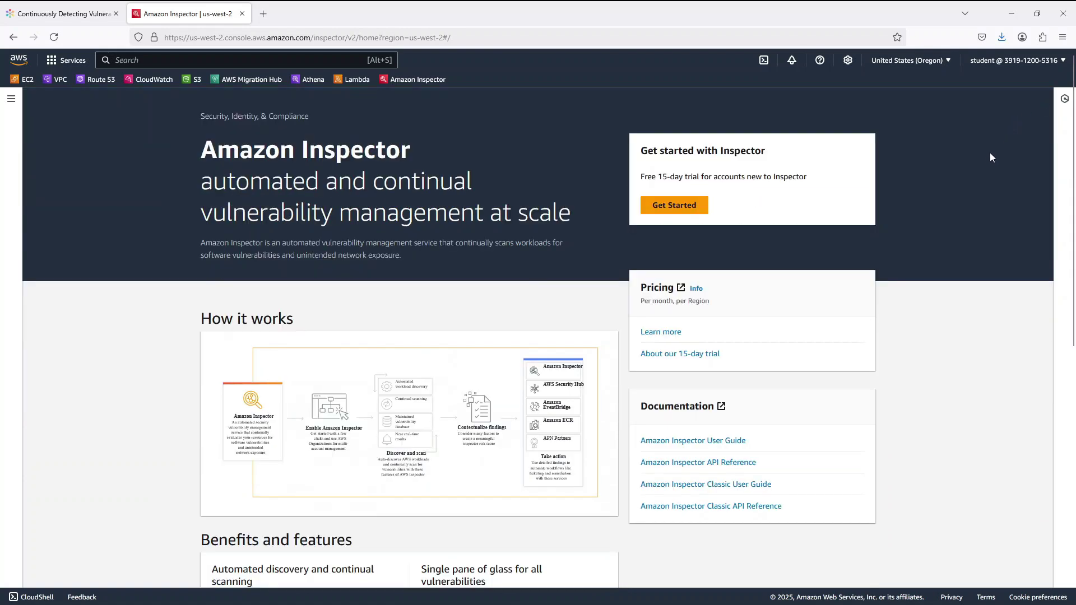
- Open the How it works diagram in a separate tab, examine it and return to the Inspector home page
{"action": "scroll", "coordinate": [990, 162], "scroll_direction": "down", "scroll_amount": 4}
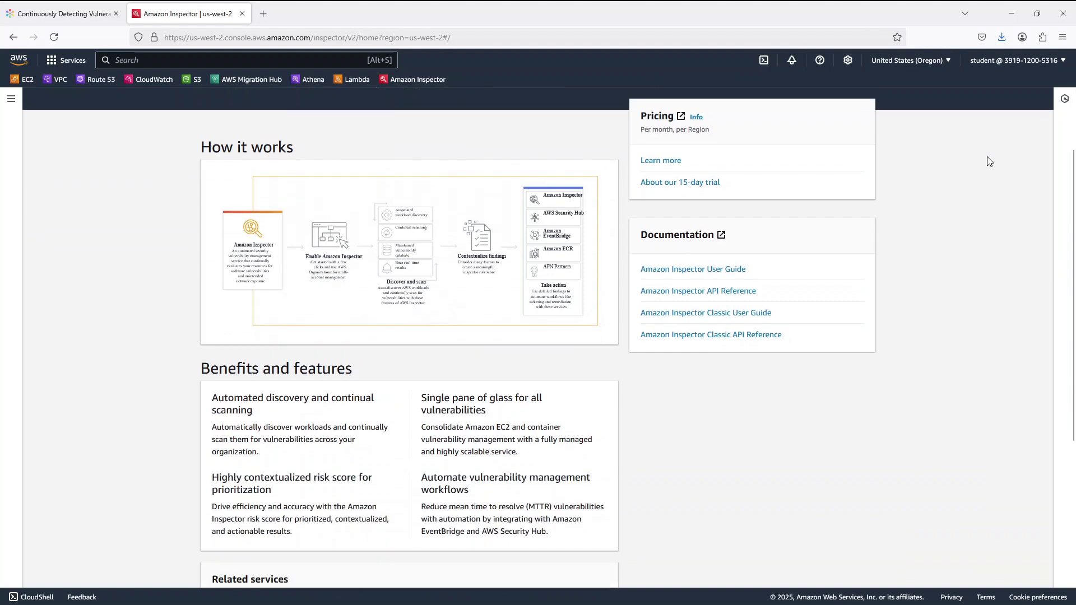
{"action": "scroll", "coordinate": [989, 162], "scroll_direction": "up", "scroll_amount": 1}
{"action": "middle_click", "coordinate": [426, 208]}
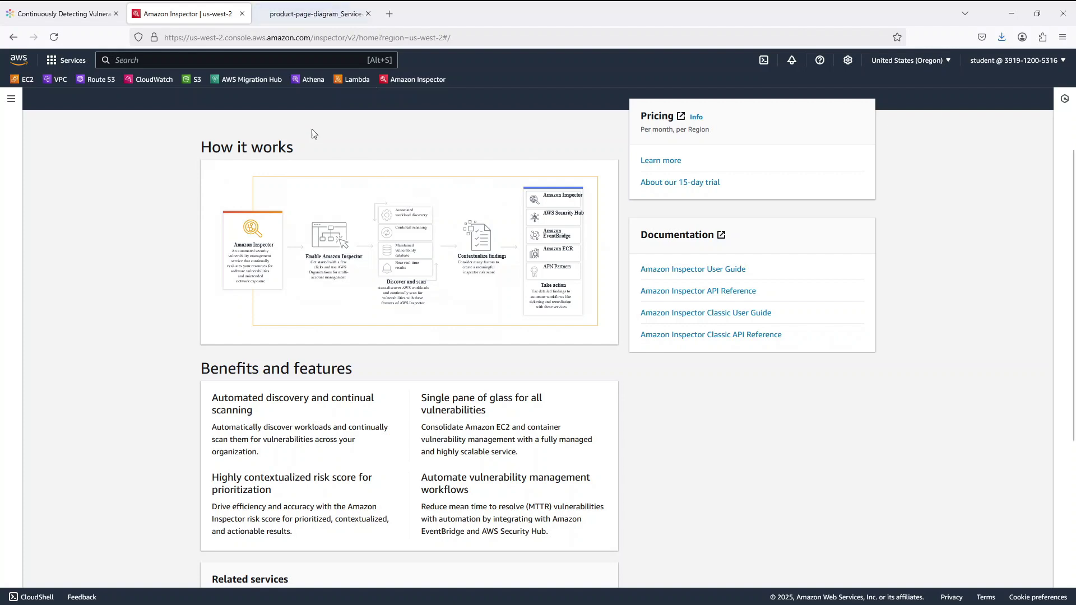
{"action": "left_click", "coordinate": [291, 20]}
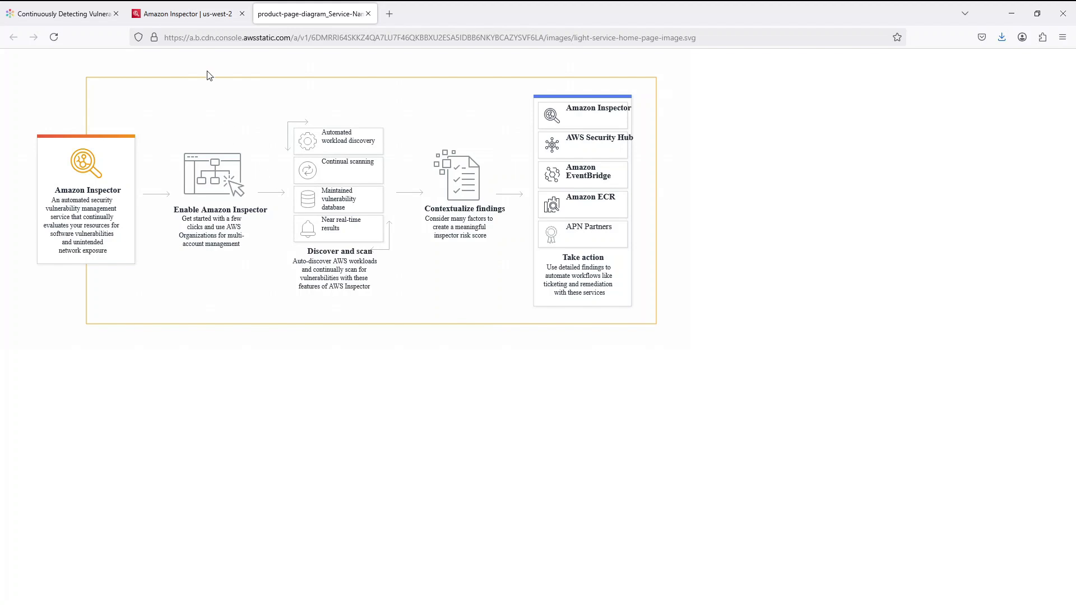
{"action": "left_click", "coordinate": [207, 17]}
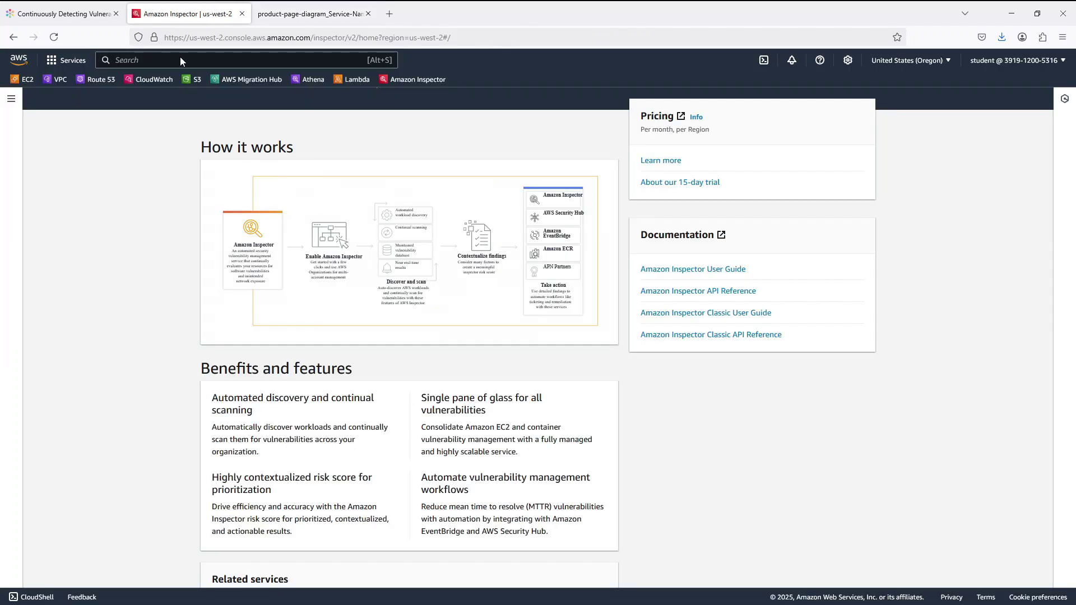
- Read the Benefits and features and Related services sections of the Inspector home page
{"action": "scroll", "coordinate": [134, 300], "scroll_direction": "down", "scroll_amount": 2}
{"action": "scroll", "coordinate": [134, 300], "scroll_direction": "down", "scroll_amount": 3}
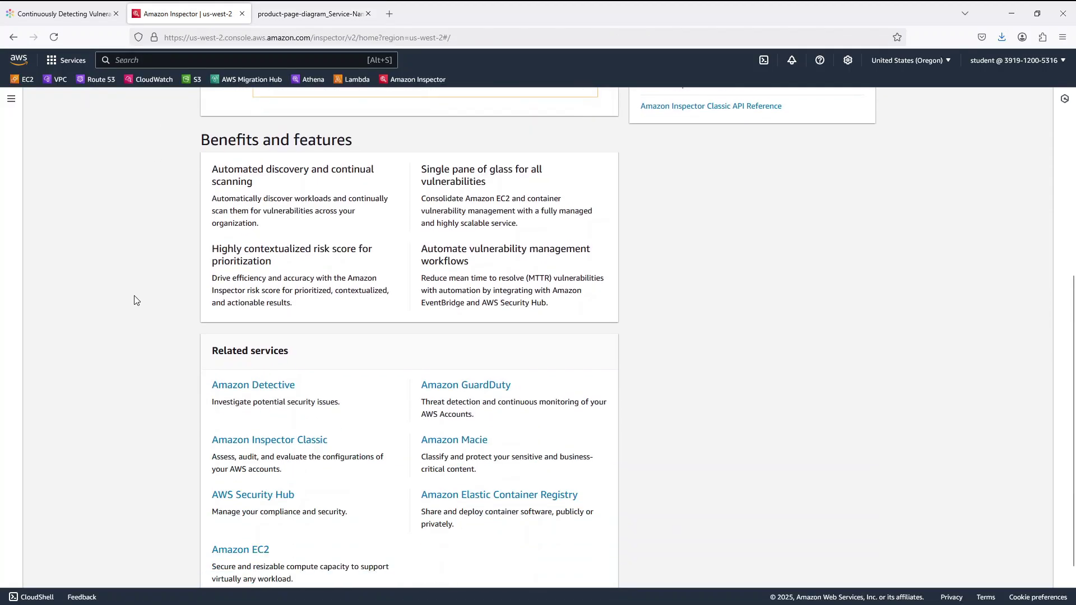
{"action": "scroll", "coordinate": [135, 300], "scroll_direction": "down", "scroll_amount": 1}
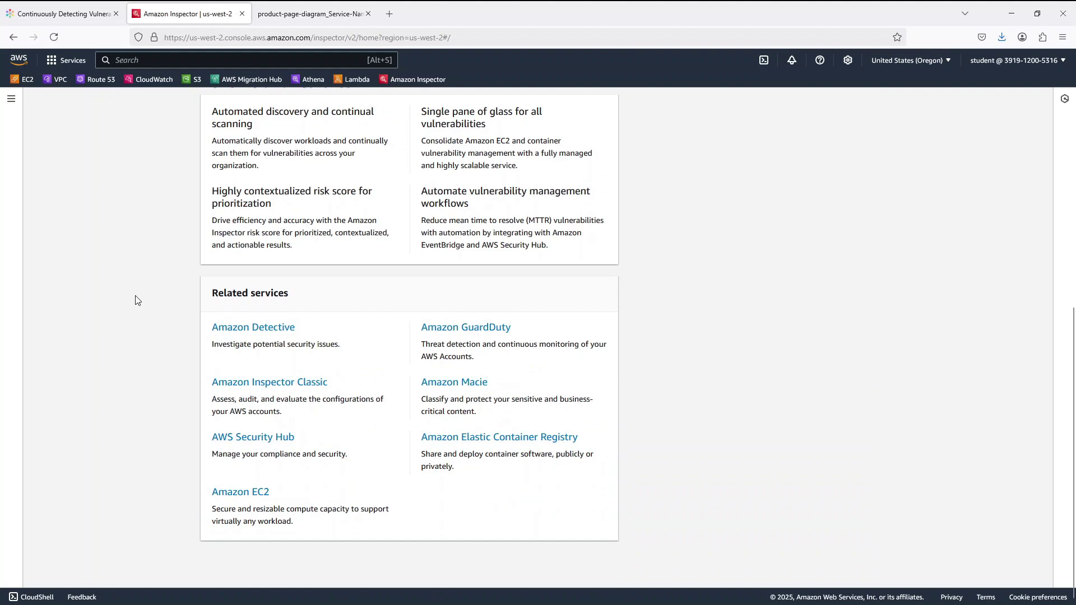
{"action": "scroll", "coordinate": [806, 288], "scroll_direction": "up", "scroll_amount": 8}
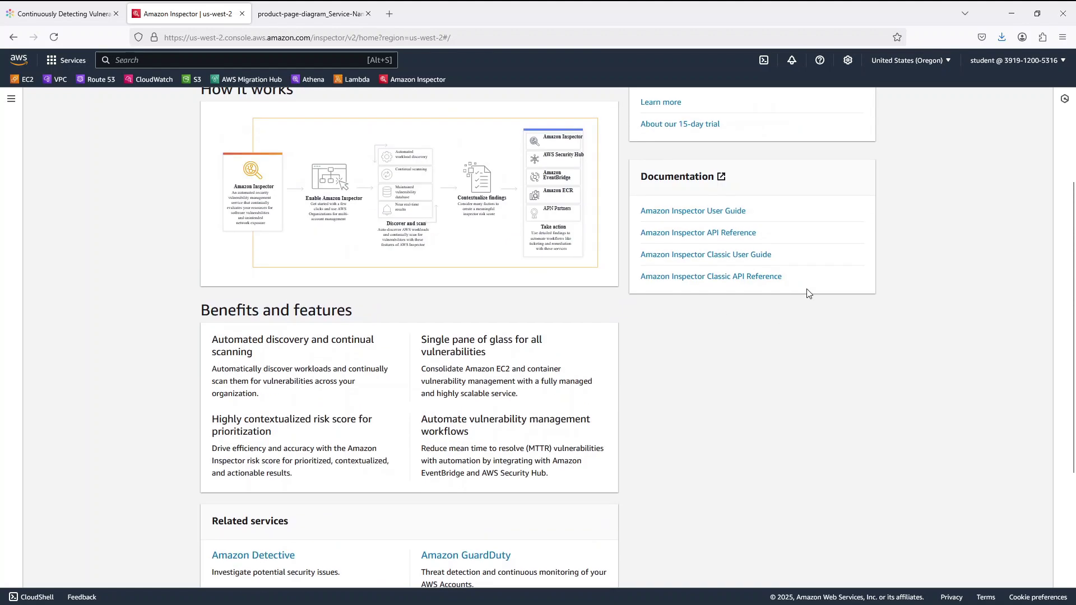
- Get started with Inspector and activate it for the account, closing the feedback survey and the welcome banners
{"action": "left_click", "coordinate": [694, 208]}
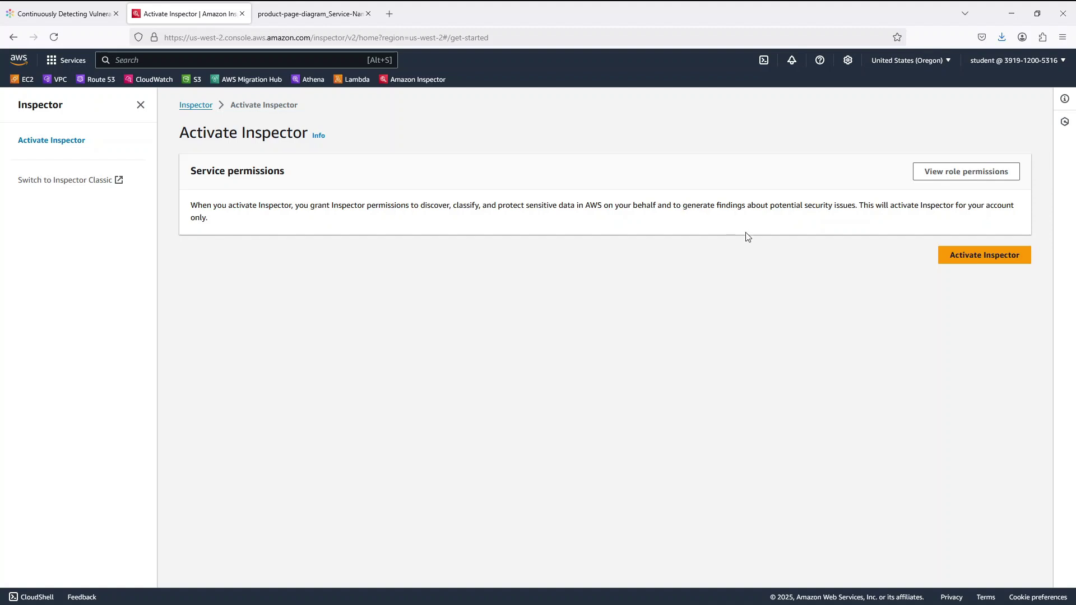
{"action": "left_click", "coordinate": [968, 261]}
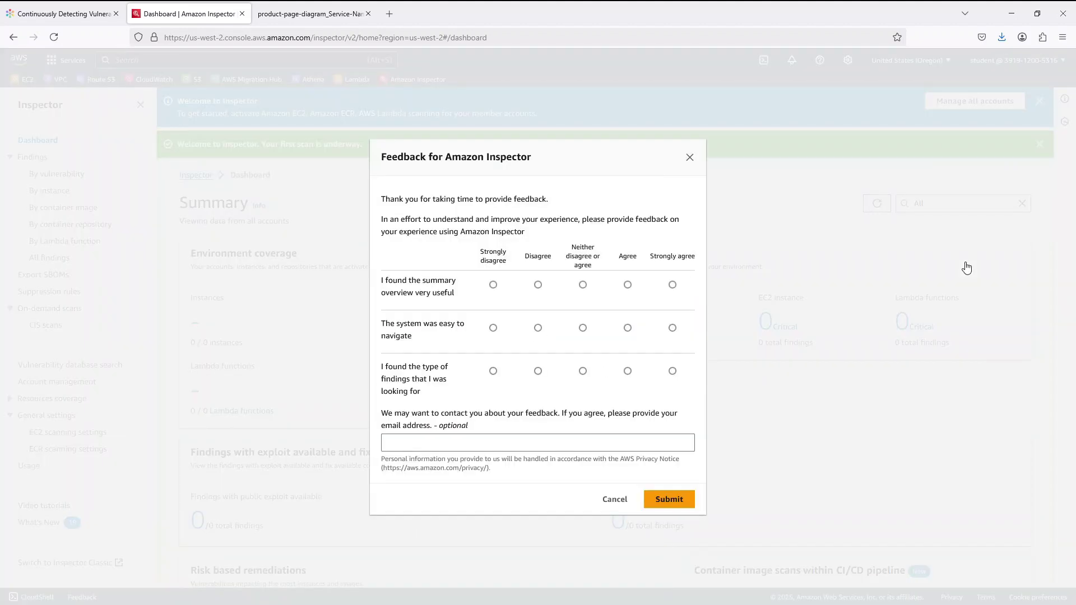
{"action": "left_click", "coordinate": [689, 158]}
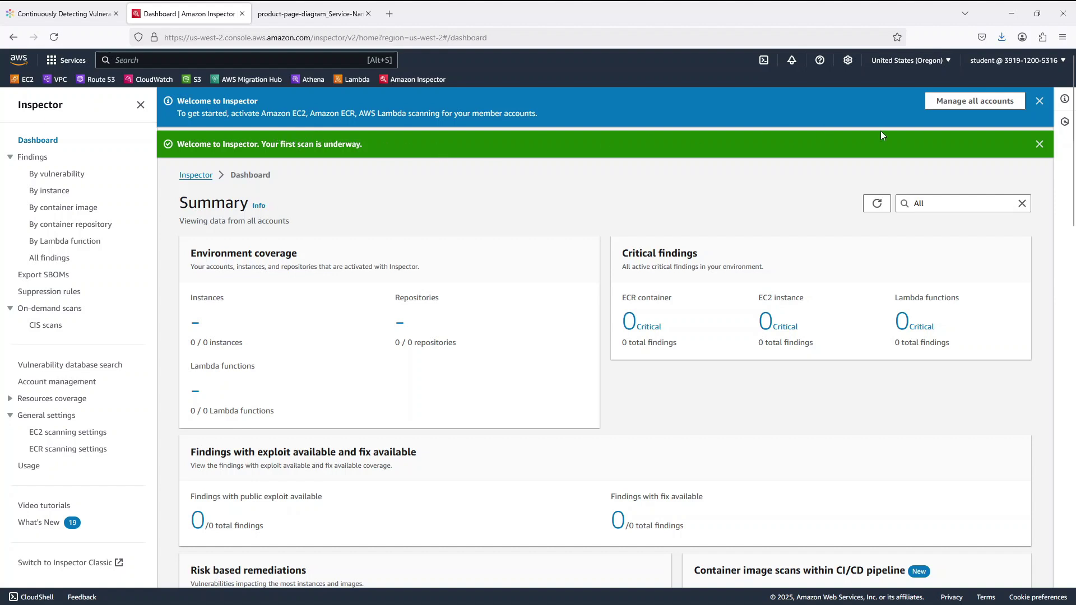
{"action": "left_click", "coordinate": [1040, 104]}
{"action": "left_click", "coordinate": [1042, 105]}
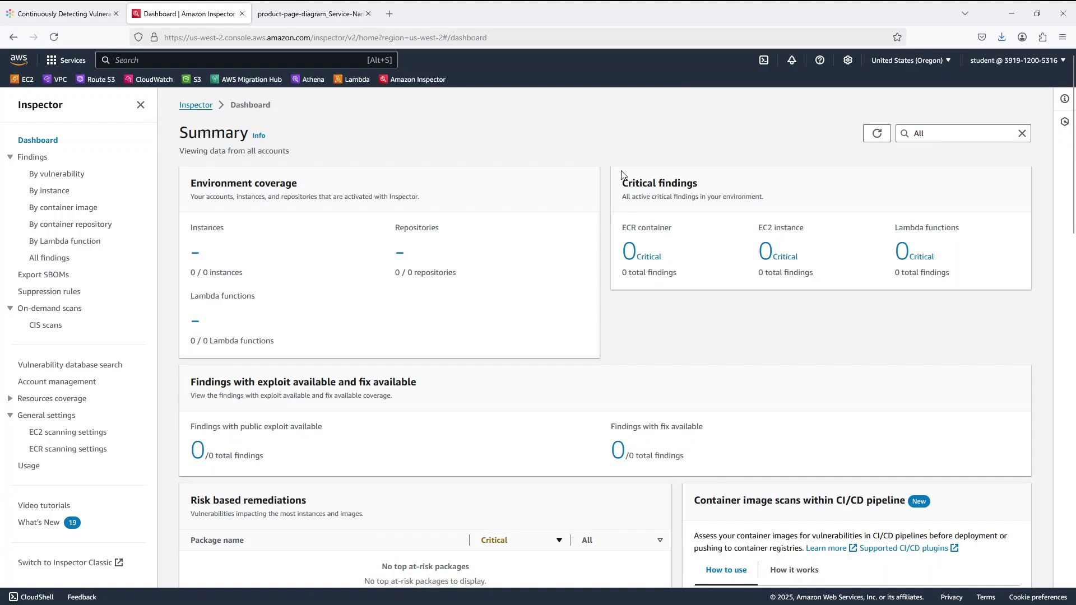
- Review the Inspector dashboard summary from risk-based remediations through ECR, EC2, AMI and Lambda findings to the Lambda code detectors
{"action": "scroll", "coordinate": [619, 185], "scroll_direction": "down", "scroll_amount": 4}
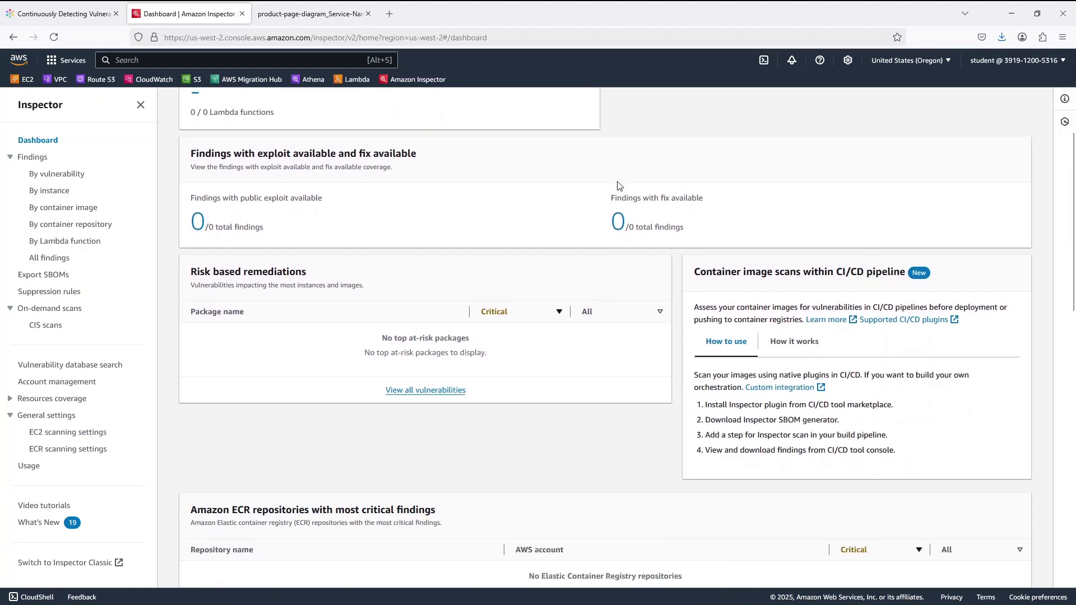
{"action": "scroll", "coordinate": [619, 186], "scroll_direction": "down", "scroll_amount": 3}
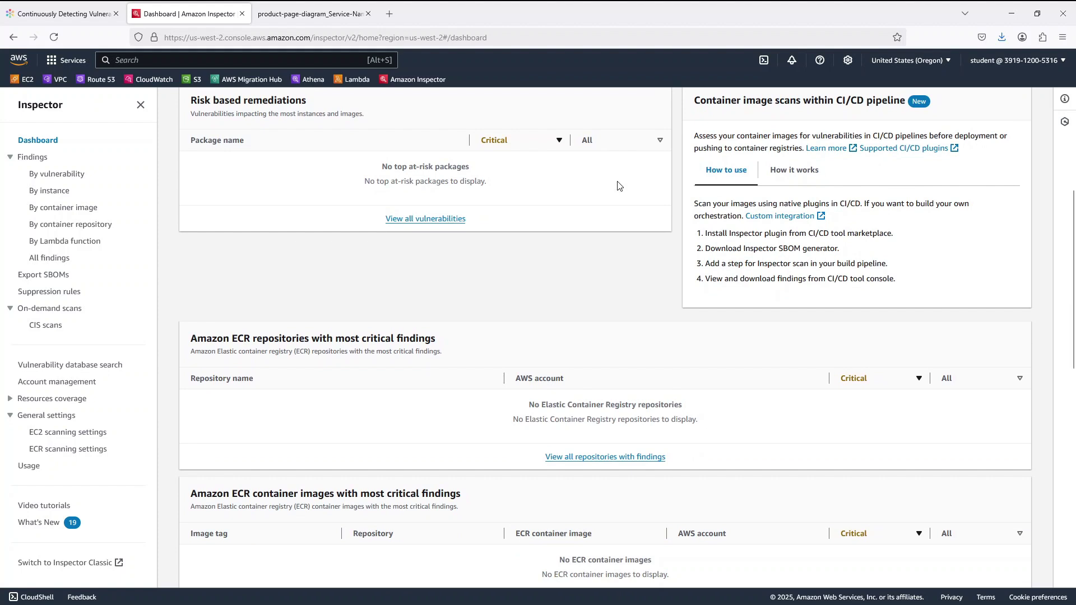
{"action": "scroll", "coordinate": [618, 185], "scroll_direction": "down", "scroll_amount": 4}
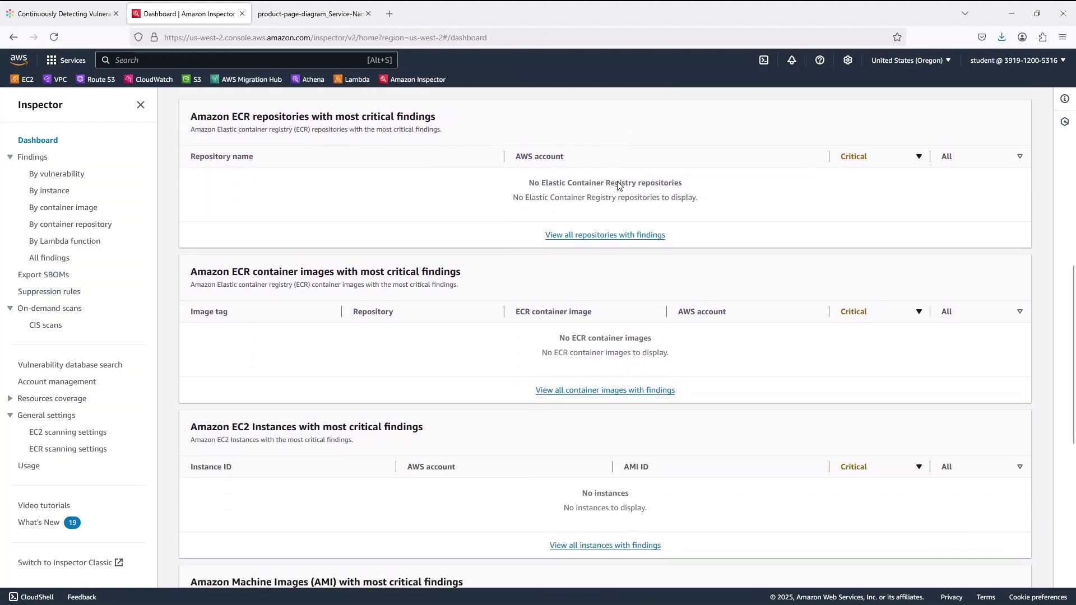
{"action": "scroll", "coordinate": [619, 186], "scroll_direction": "down", "scroll_amount": 5}
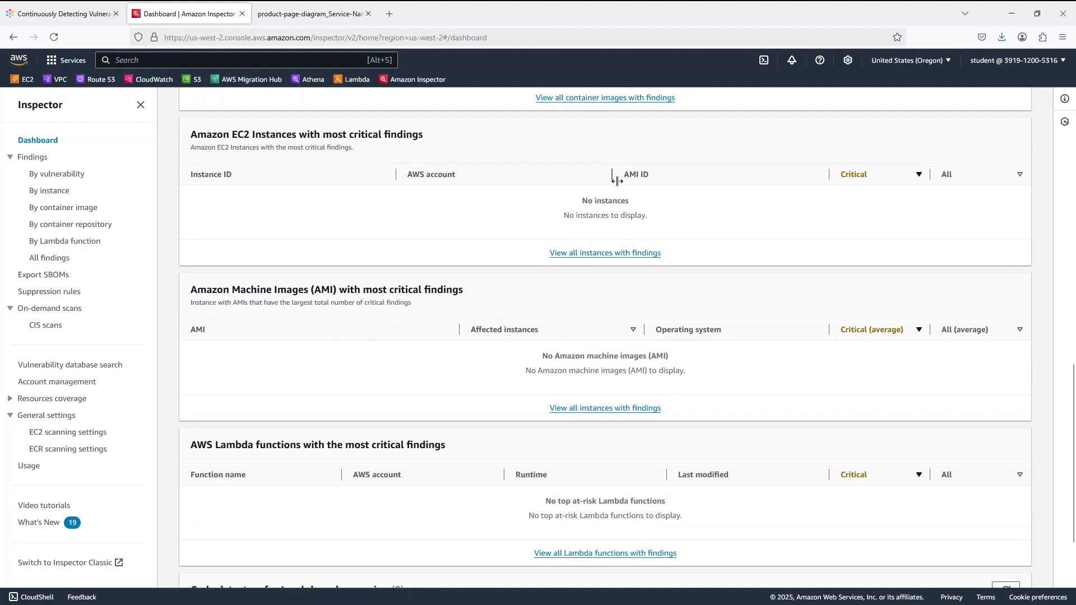
{"action": "scroll", "coordinate": [617, 181], "scroll_direction": "down", "scroll_amount": 3}
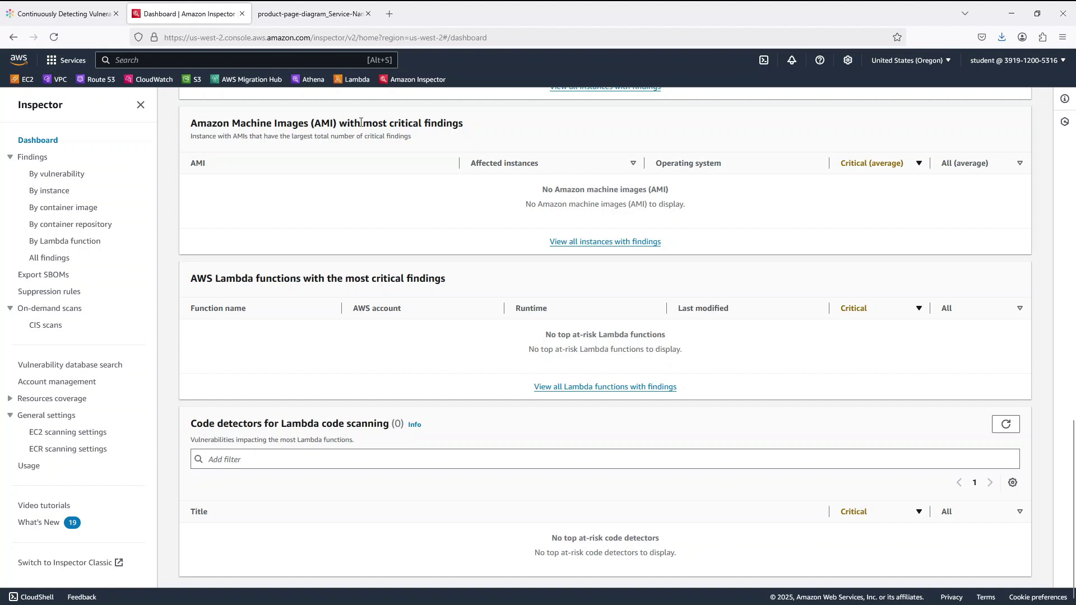
- Review the findings in every grouping: by vulnerability, instance, container image, container repository and Lambda function, ending with all findings
{"action": "left_click", "coordinate": [29, 162]}
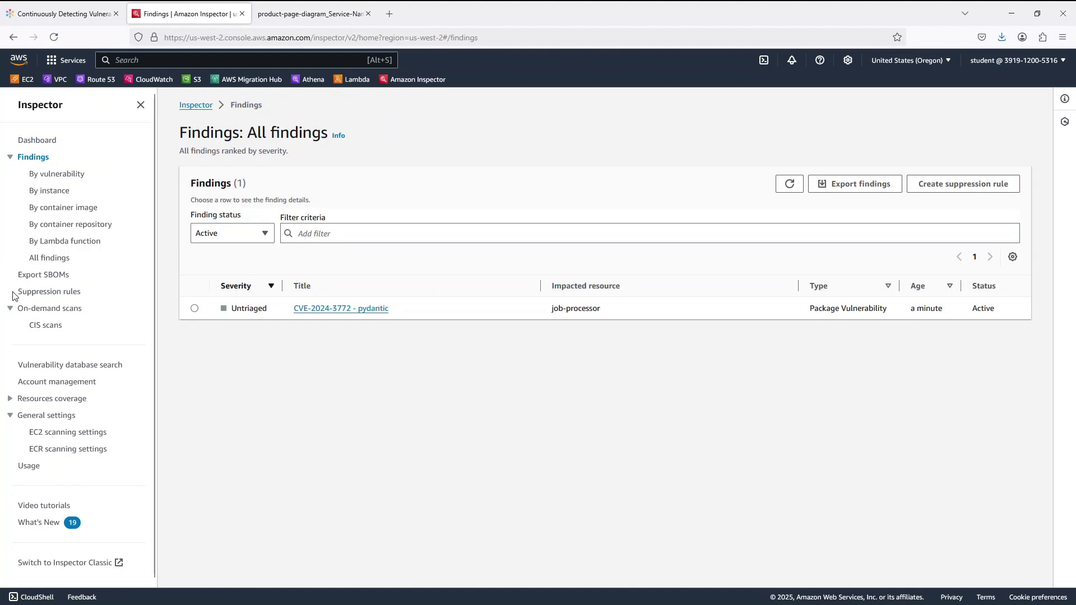
{"action": "left_click", "coordinate": [60, 175]}
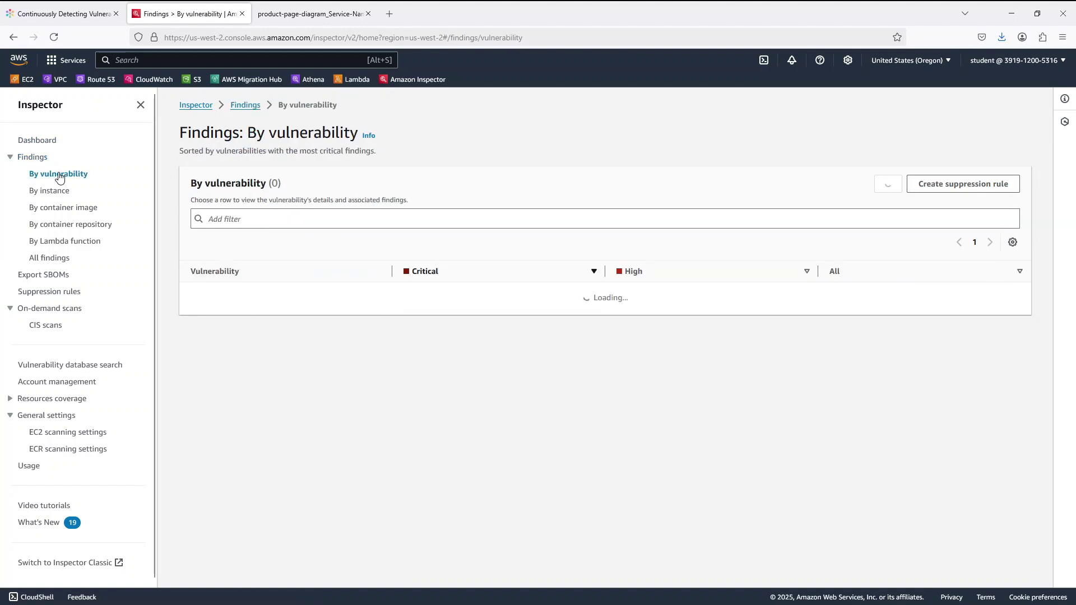
{"action": "left_click", "coordinate": [58, 193]}
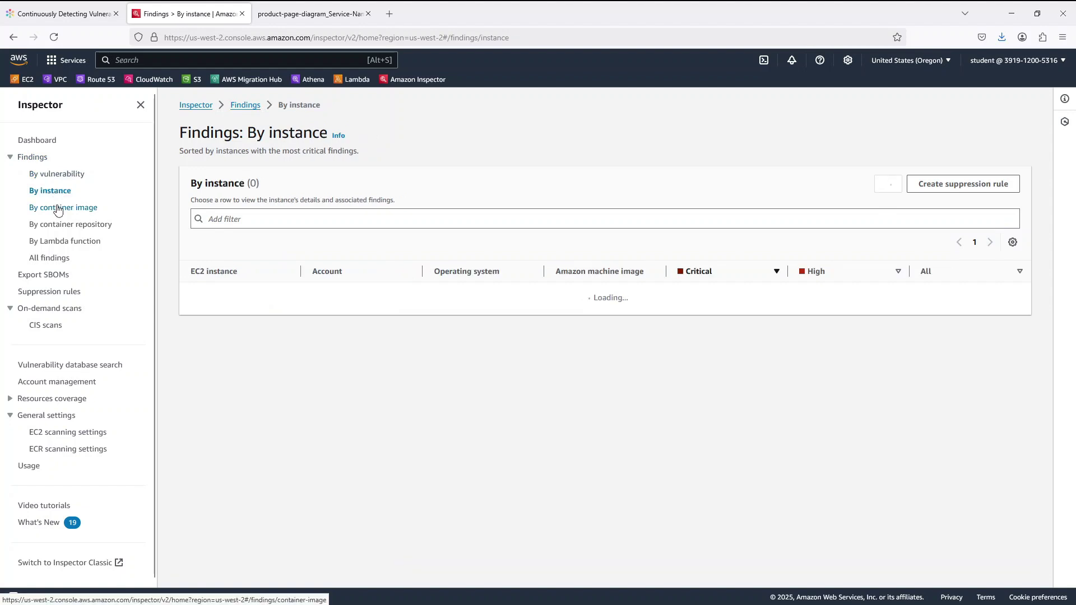
{"action": "left_click", "coordinate": [58, 209]}
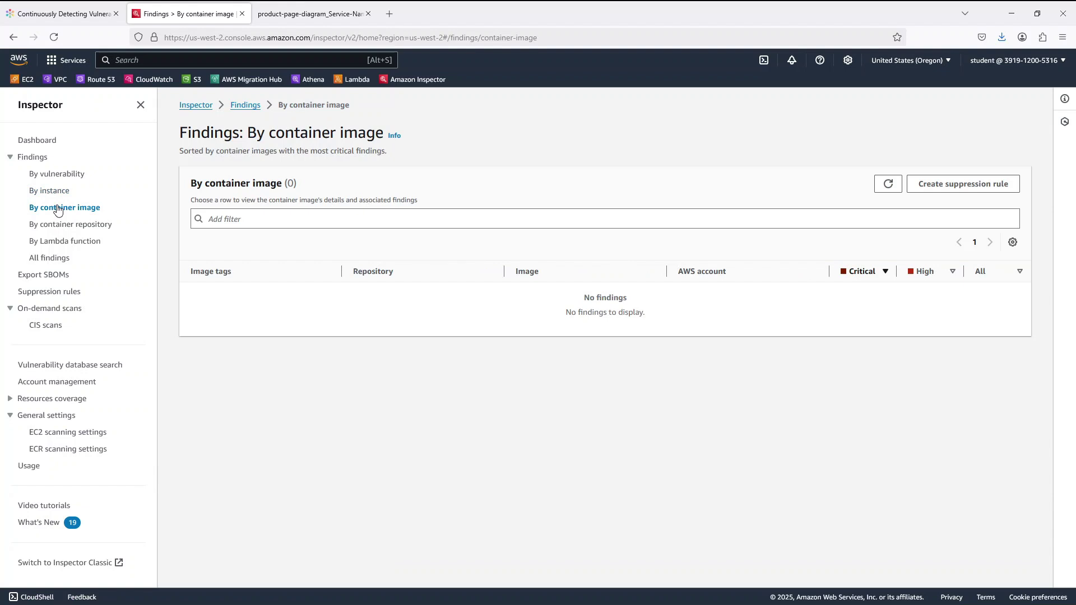
{"action": "left_click", "coordinate": [51, 230]}
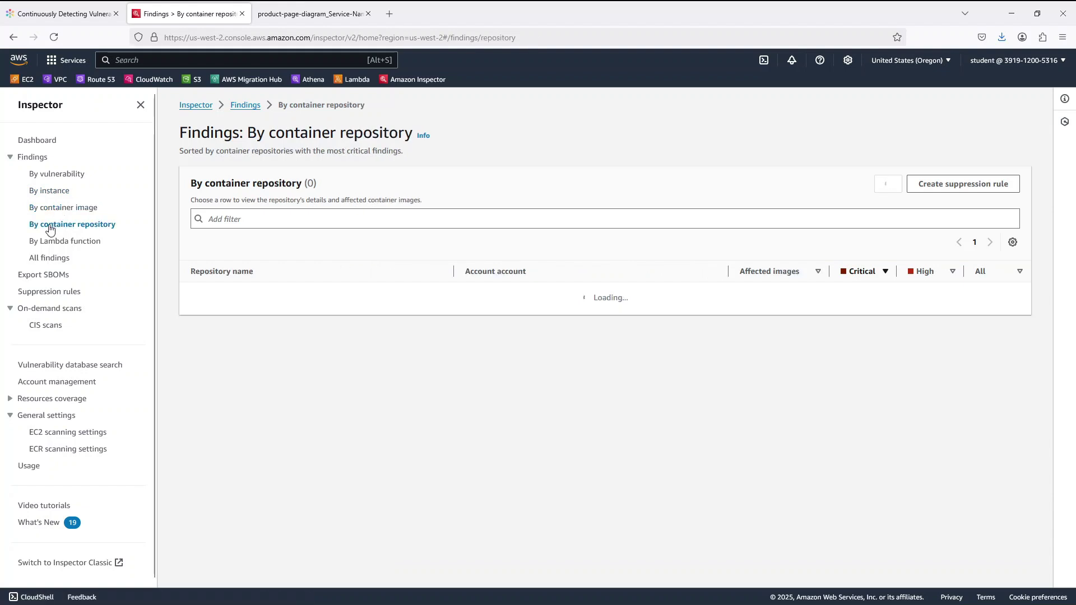
{"action": "left_click", "coordinate": [46, 245]}
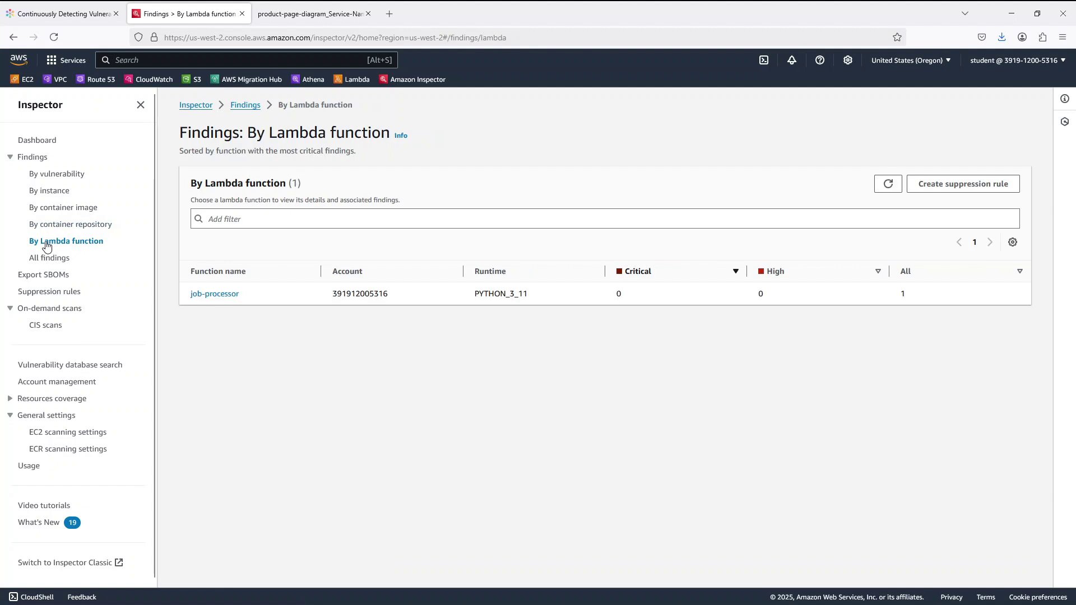
{"action": "left_click", "coordinate": [46, 262]}
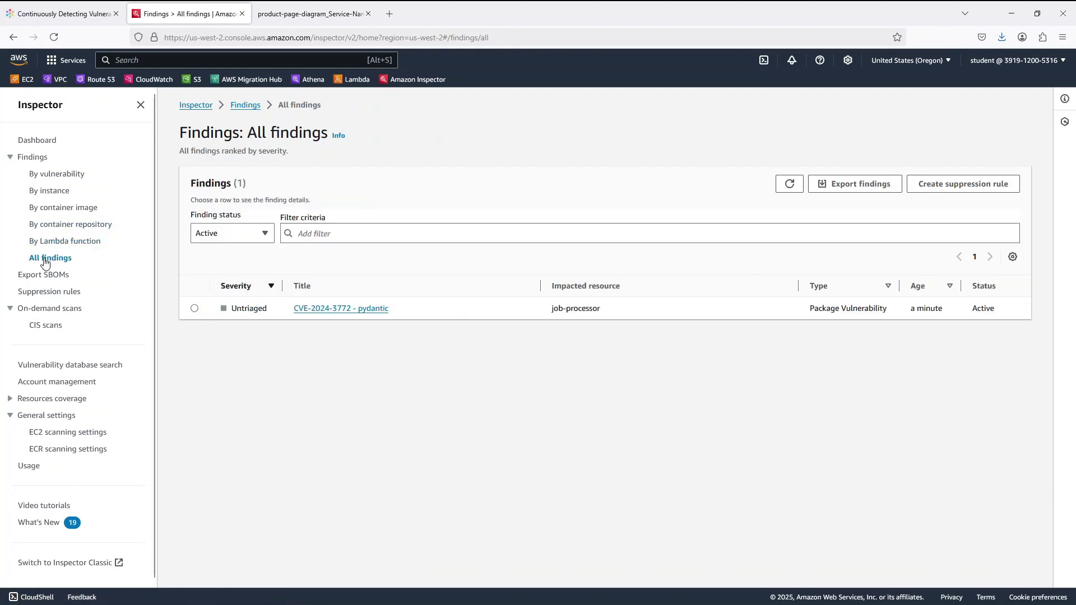
- Open the SBOM export page and examine the filters available for limiting the exported resources
{"action": "left_click", "coordinate": [43, 276]}
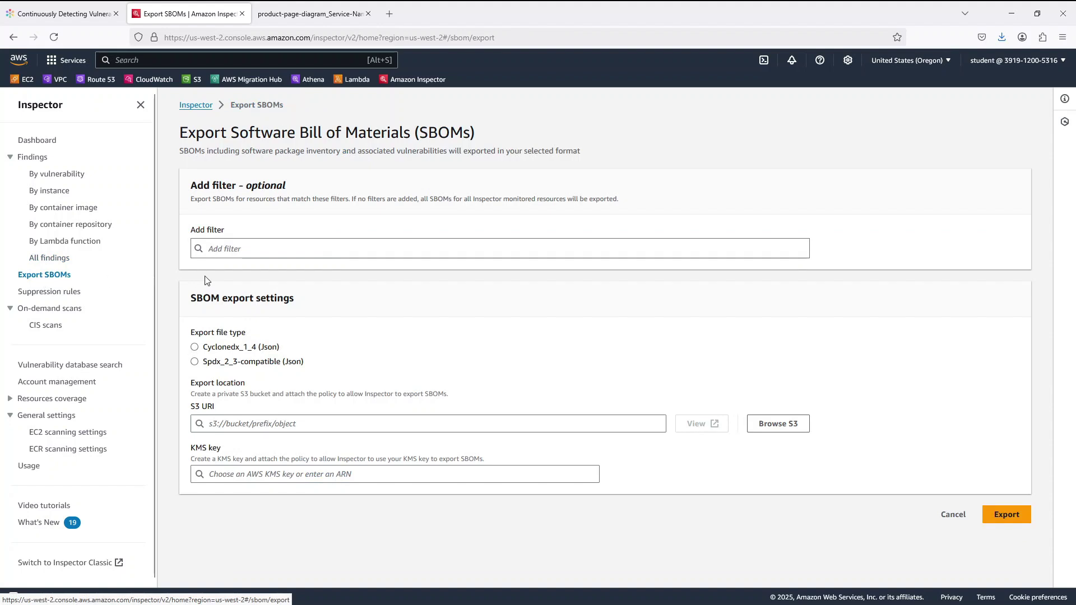
{"action": "left_click", "coordinate": [258, 248]}
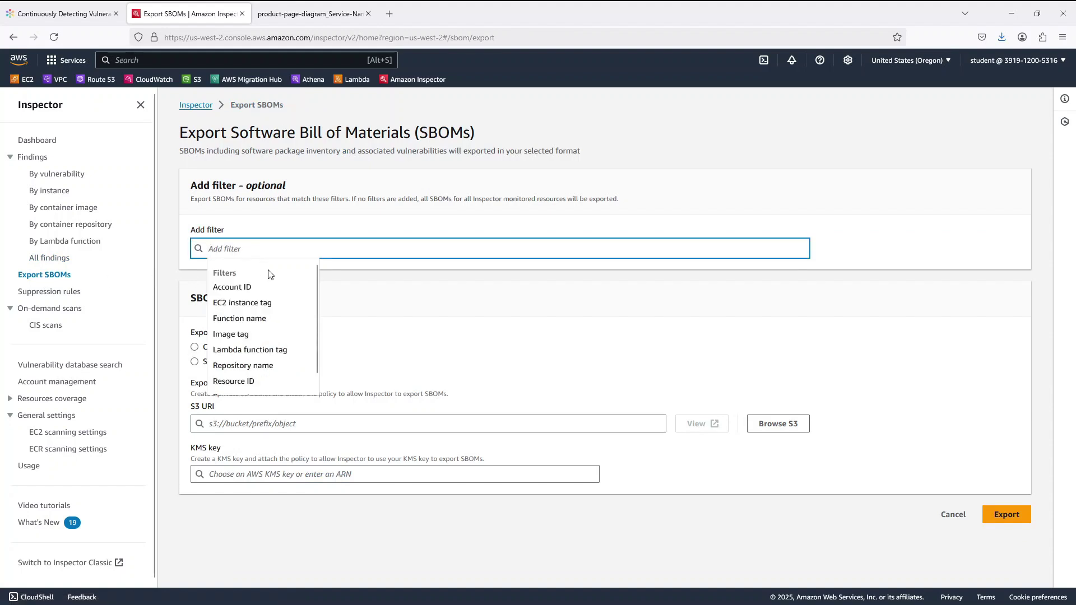
{"action": "scroll", "coordinate": [268, 274], "scroll_direction": "down", "scroll_amount": 1}
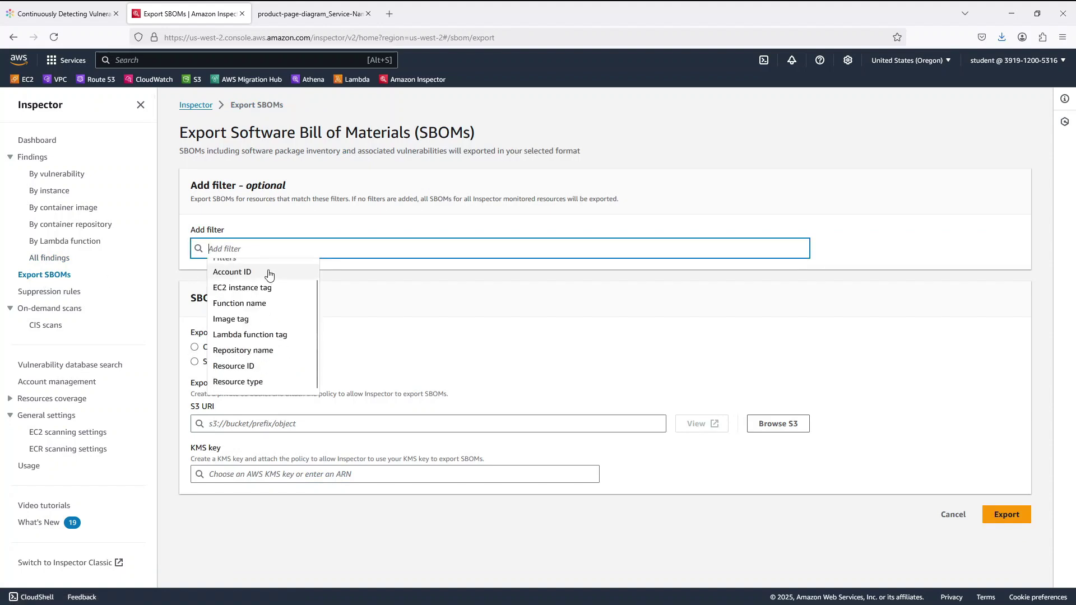
{"action": "scroll", "coordinate": [269, 274], "scroll_direction": "up", "scroll_amount": 1}
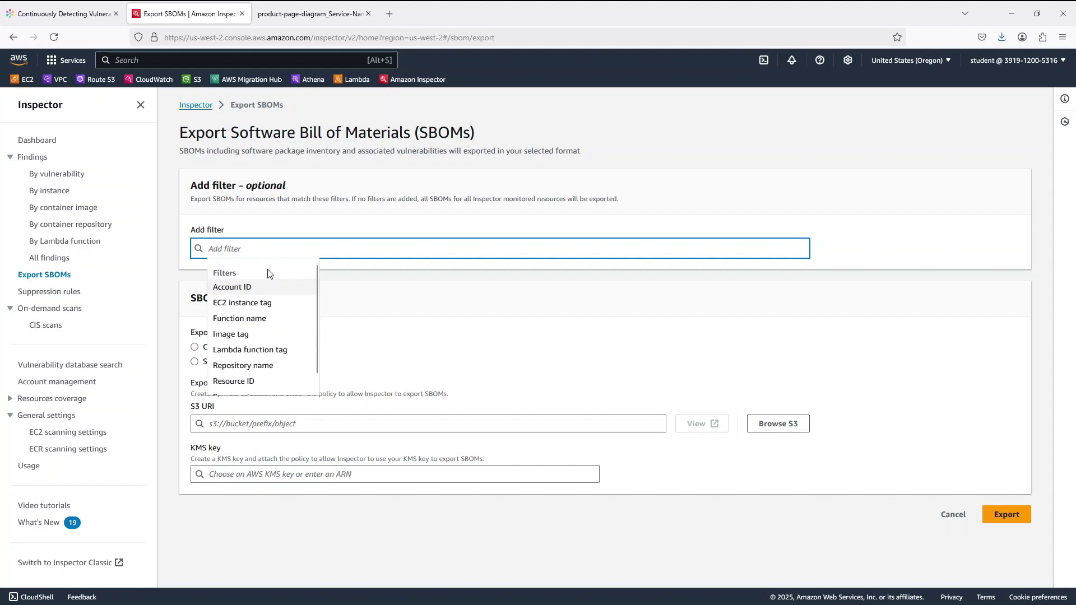
{"action": "left_click", "coordinate": [162, 237]}
- Open the form for creating a suppression rule and examine its available filters, from the common fields through code vulnerability
{"action": "left_click", "coordinate": [40, 292]}
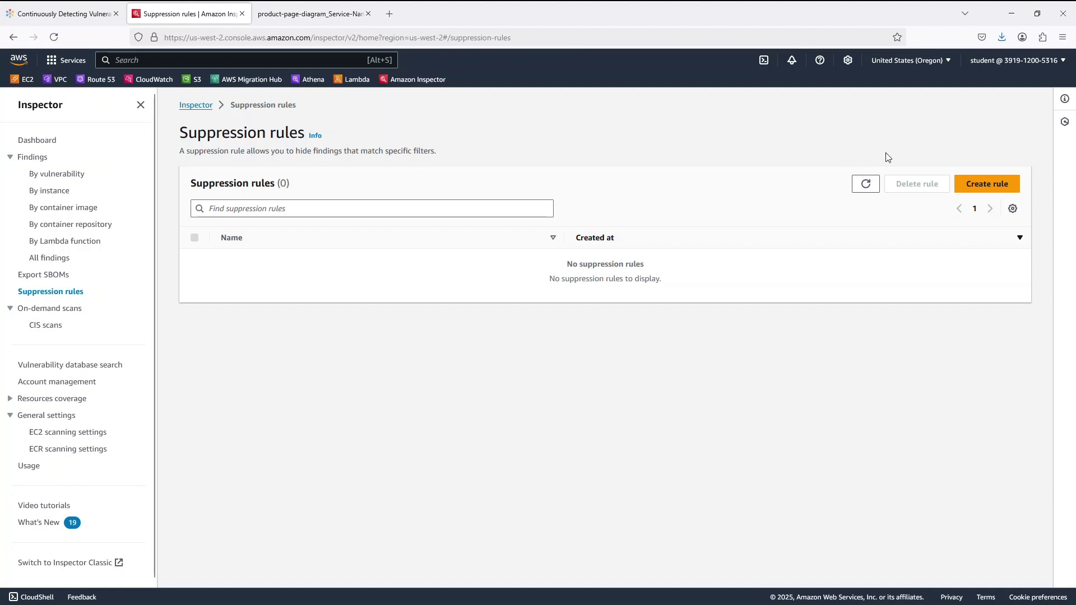
{"action": "left_click", "coordinate": [998, 185]}
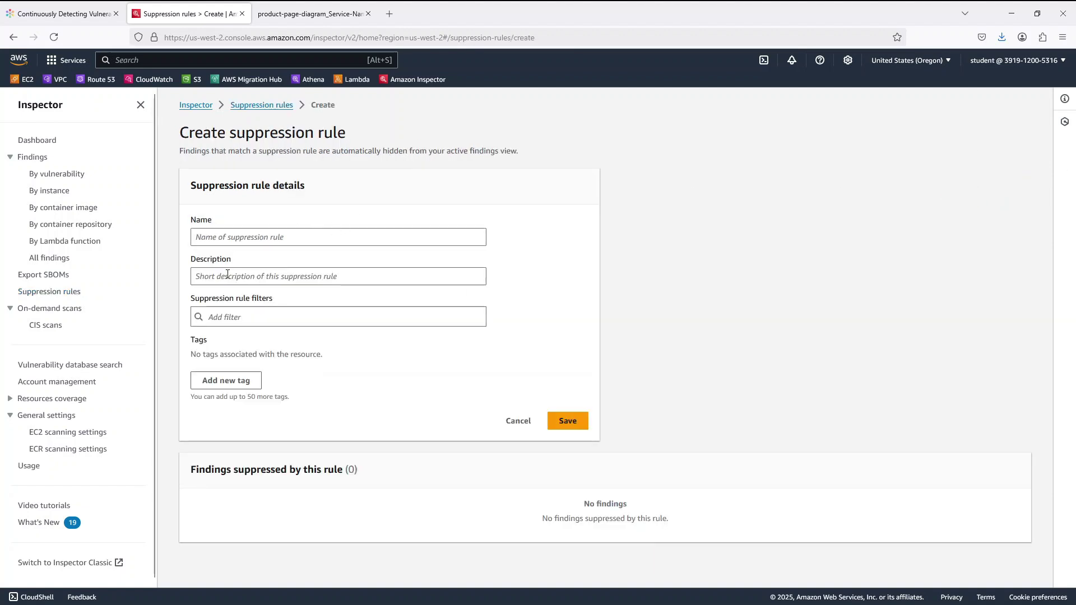
{"action": "left_click", "coordinate": [214, 316]}
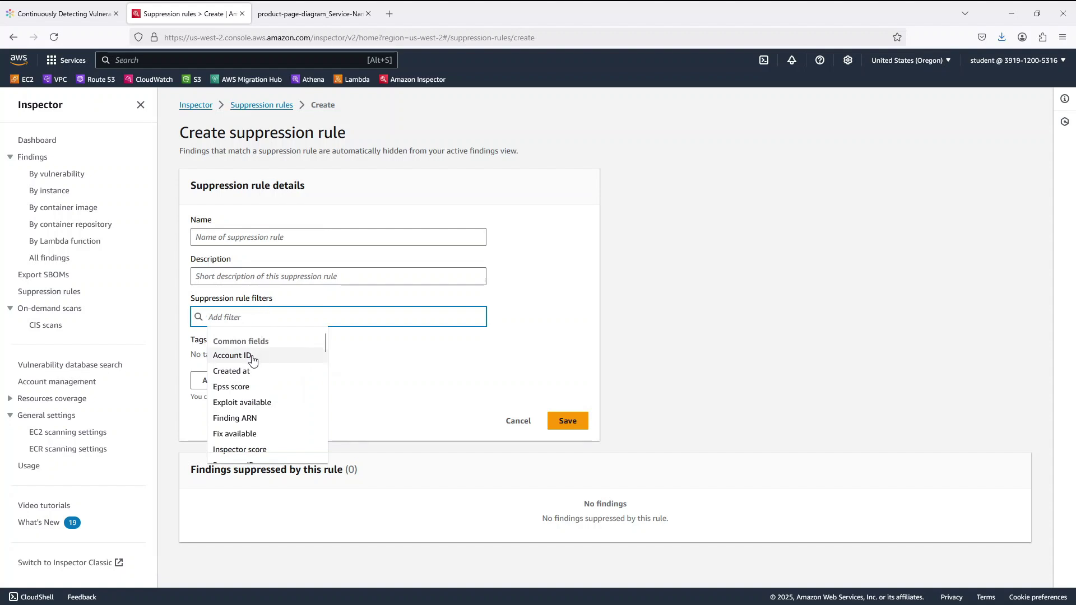
{"action": "scroll", "coordinate": [253, 360], "scroll_direction": "down", "scroll_amount": 6}
{"action": "scroll", "coordinate": [253, 360], "scroll_direction": "up", "scroll_amount": 6}
{"action": "scroll", "coordinate": [253, 361], "scroll_direction": "down", "scroll_amount": 5}
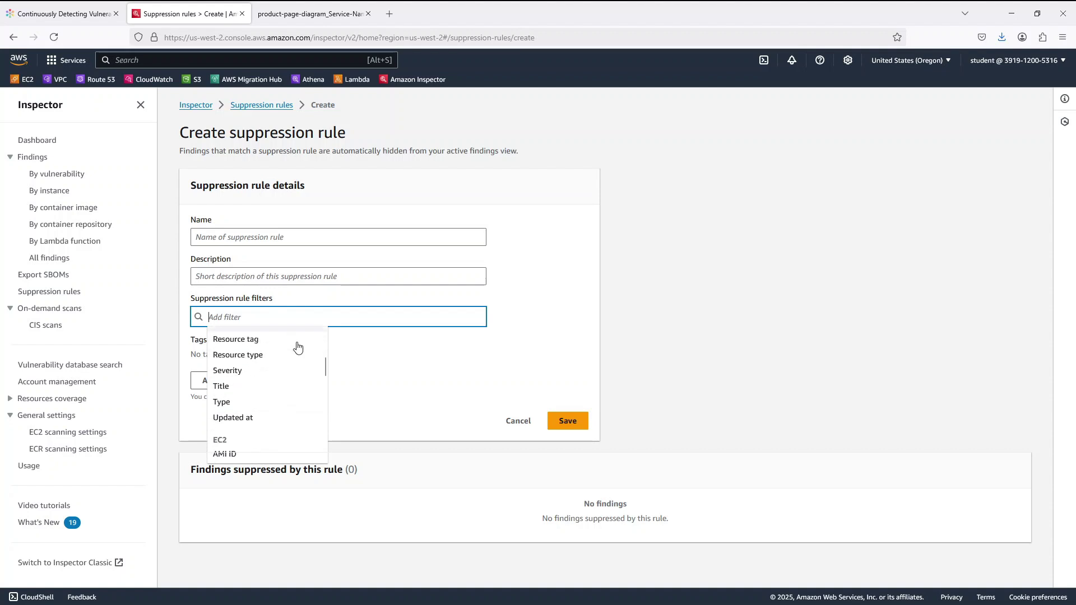
{"action": "scroll", "coordinate": [297, 347], "scroll_direction": "down", "scroll_amount": 4}
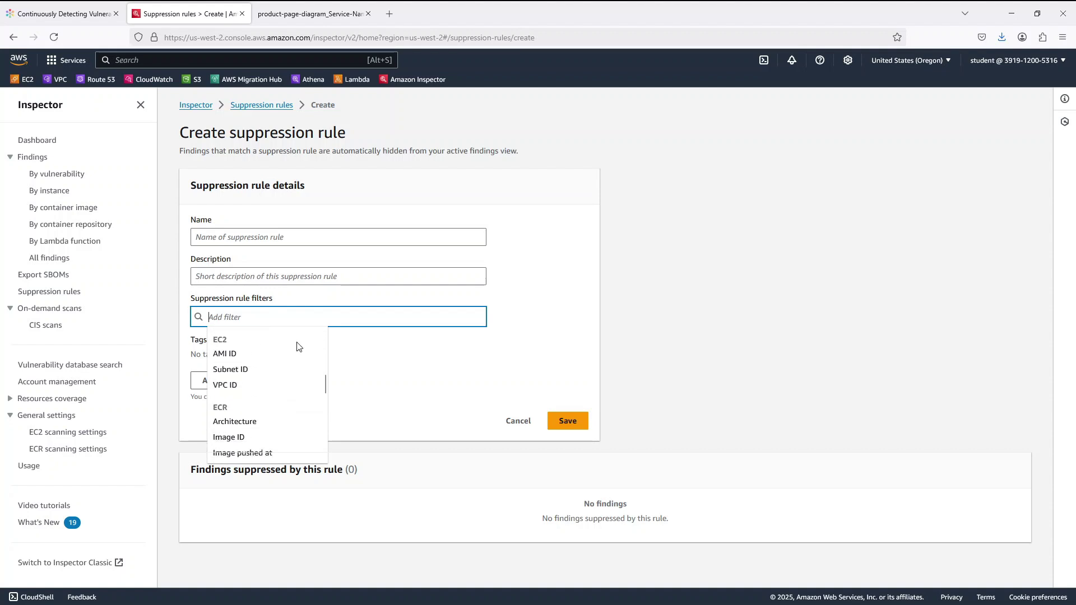
{"action": "scroll", "coordinate": [297, 347], "scroll_direction": "down", "scroll_amount": 5}
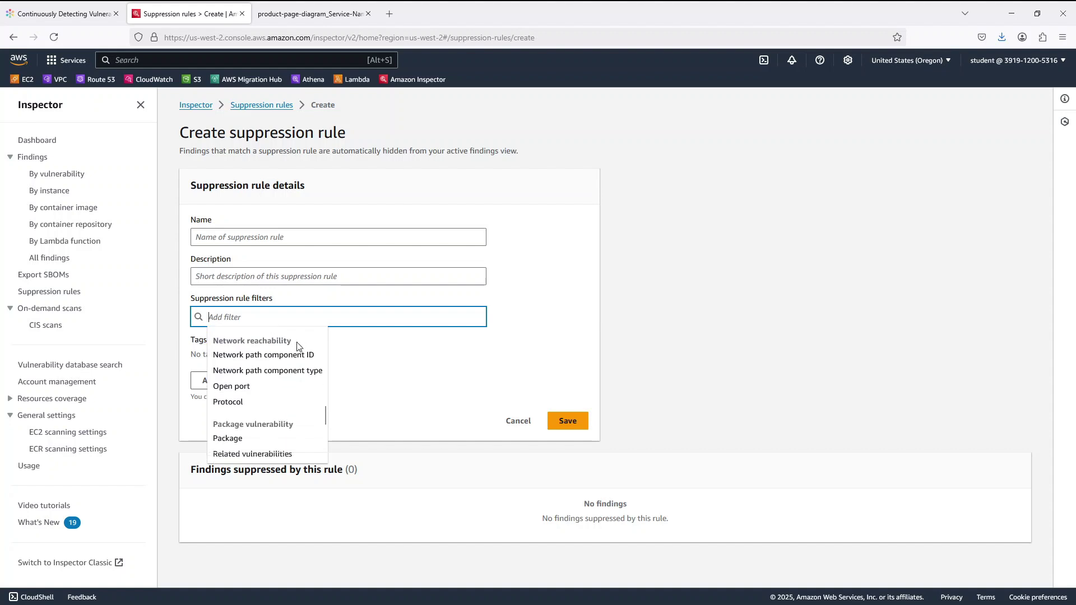
{"action": "scroll", "coordinate": [297, 347], "scroll_direction": "down", "scroll_amount": 5}
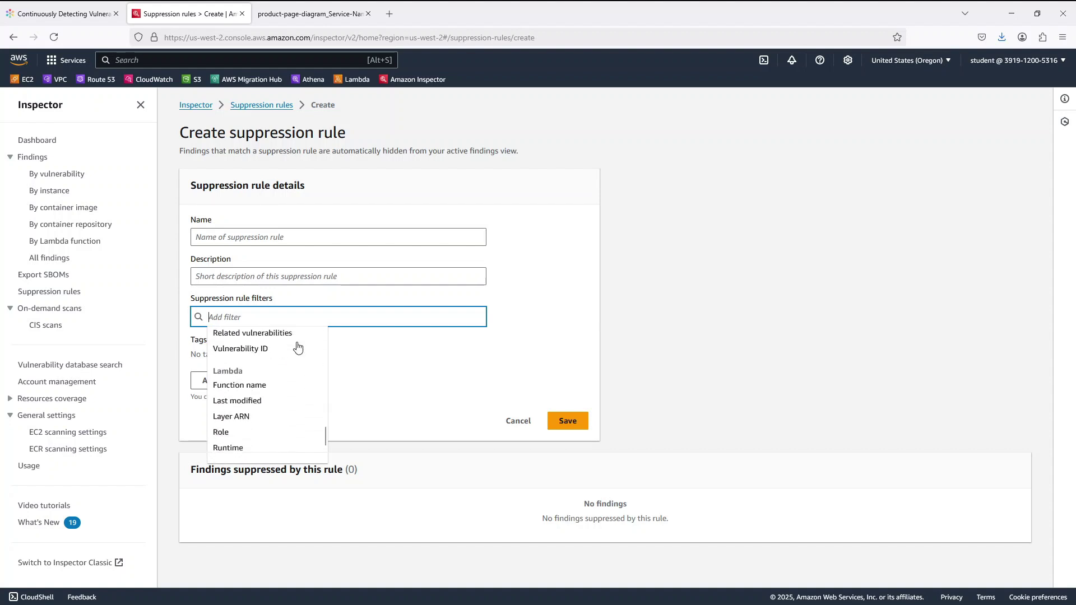
{"action": "scroll", "coordinate": [298, 347], "scroll_direction": "down", "scroll_amount": 2}
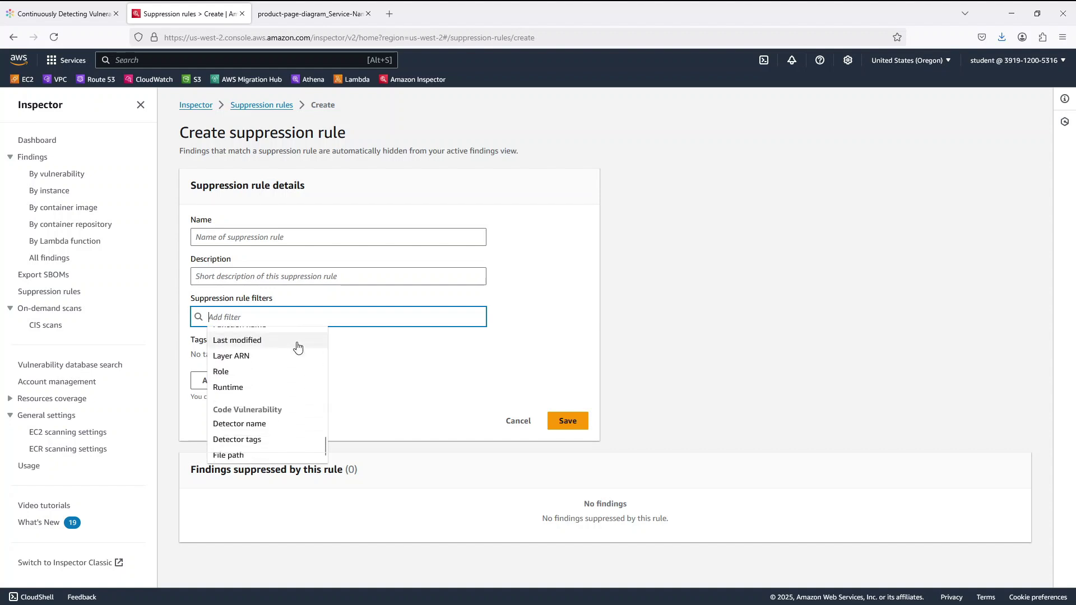
{"action": "scroll", "coordinate": [297, 347], "scroll_direction": "down", "scroll_amount": 1}
{"action": "left_click", "coordinate": [720, 331]}
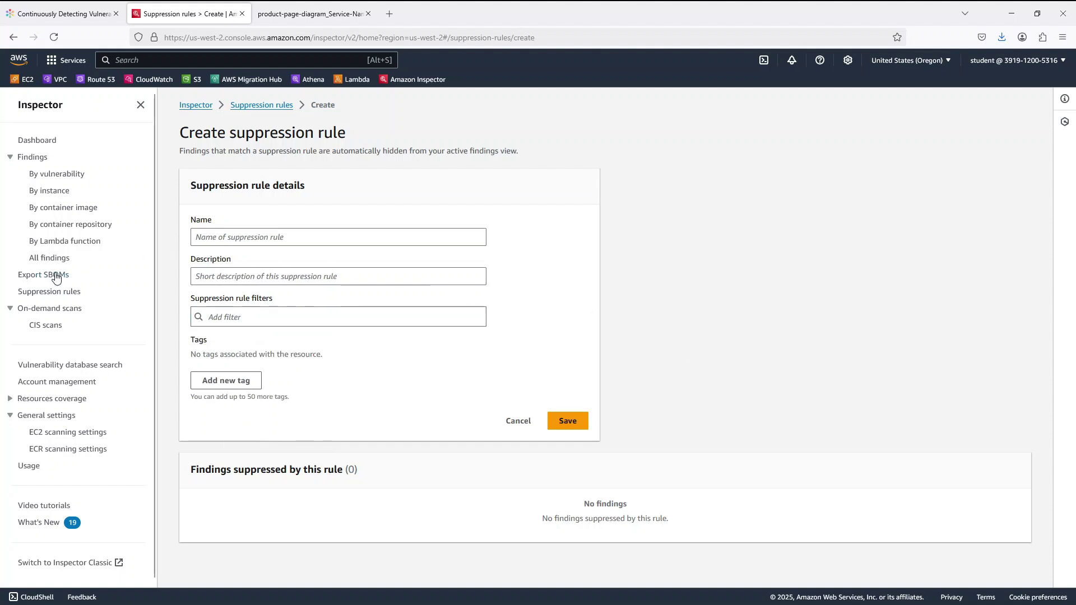
- Open the on-demand CIS scans and check both the scheduled scans and the scan results
{"action": "left_click", "coordinate": [59, 309]}
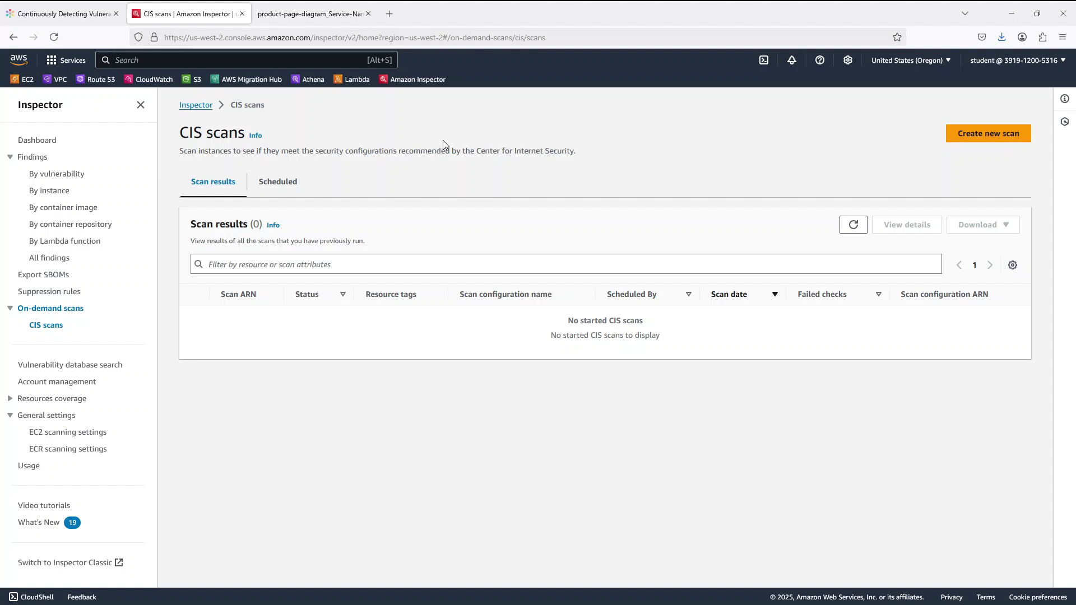
{"action": "left_click", "coordinate": [276, 184]}
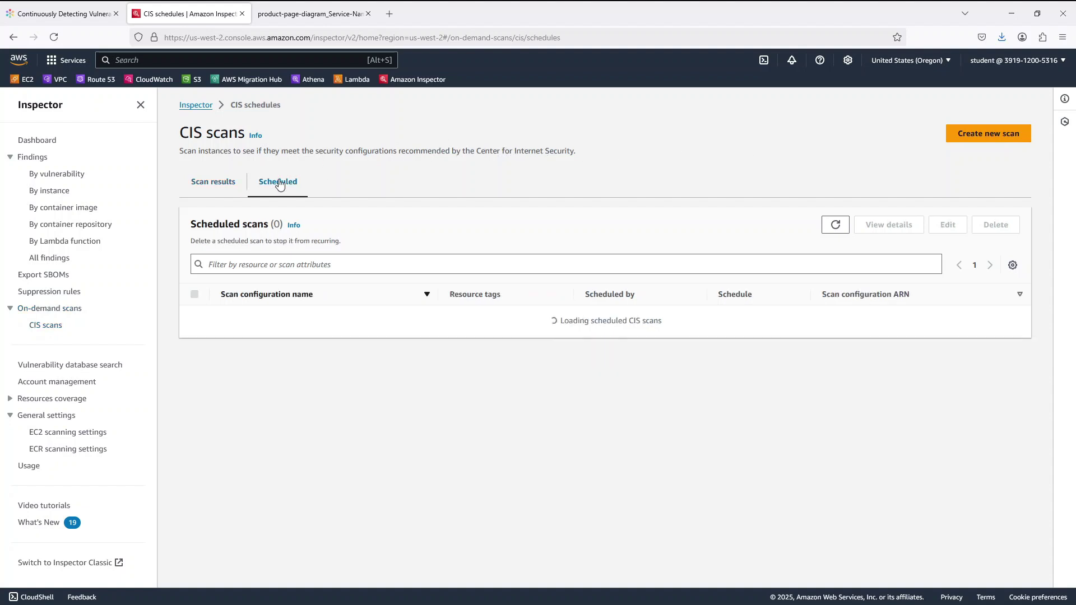
{"action": "left_click", "coordinate": [225, 188]}
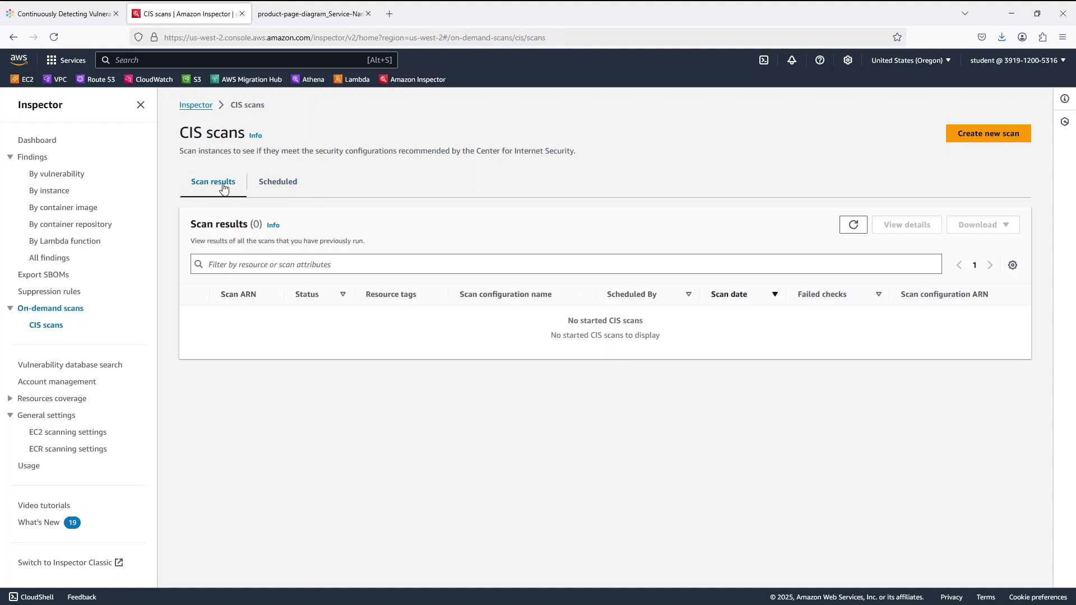
- Start creating a new CIS scan and examine its configuration form, including the CIS Benchmark level choices
{"action": "left_click", "coordinate": [997, 142]}
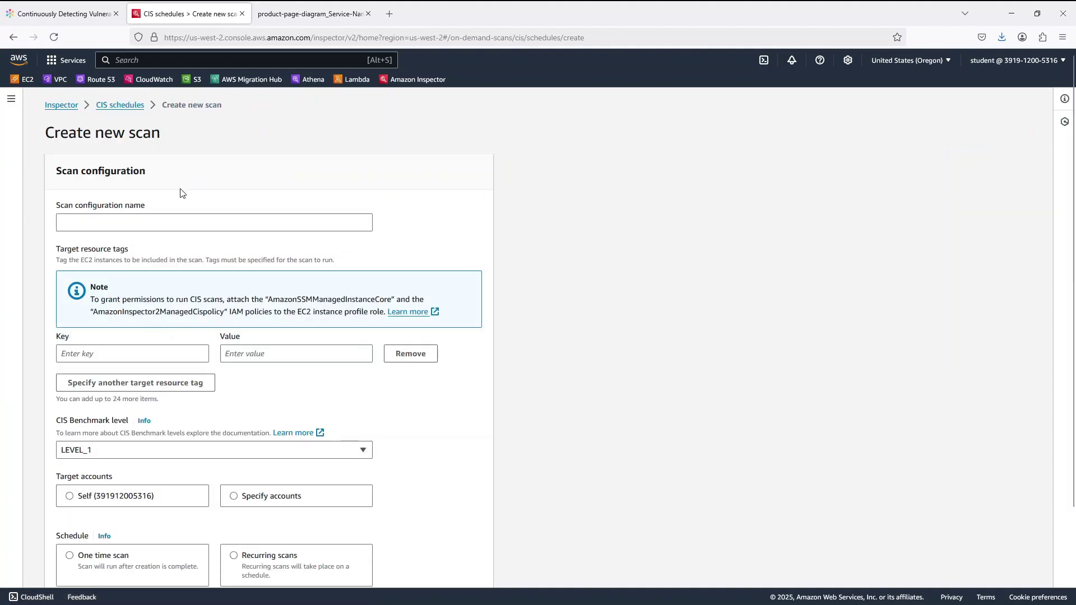
{"action": "scroll", "coordinate": [176, 188], "scroll_direction": "down", "scroll_amount": 2}
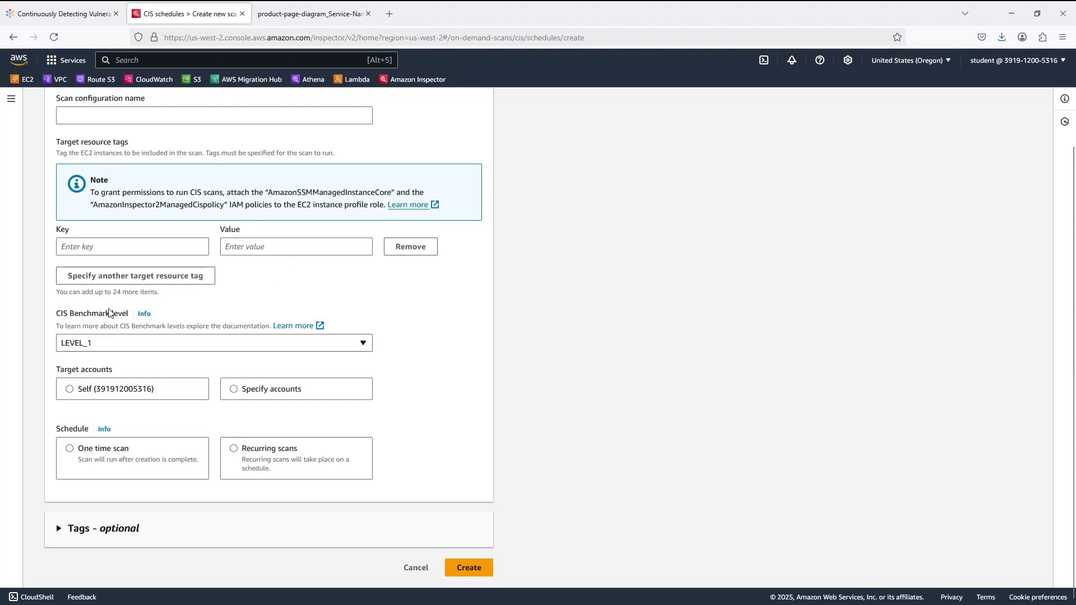
{"action": "left_click", "coordinate": [126, 346]}
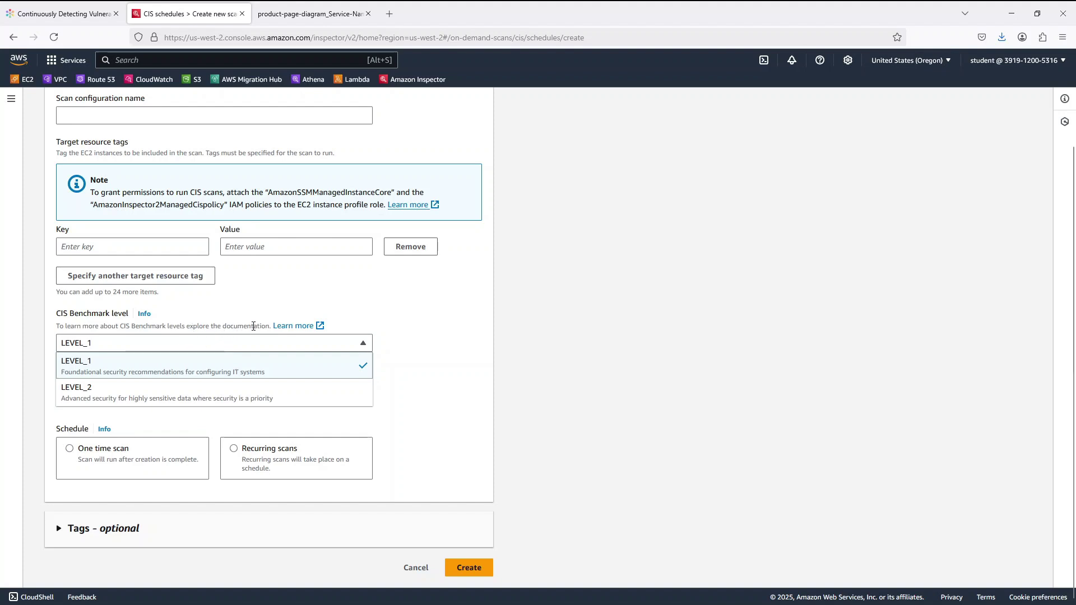
- Read the linked AWS documentation on CIS Benchmarks, including the benchmark levels, and cancel creating the new CIS scan
{"action": "left_click", "coordinate": [283, 326]}
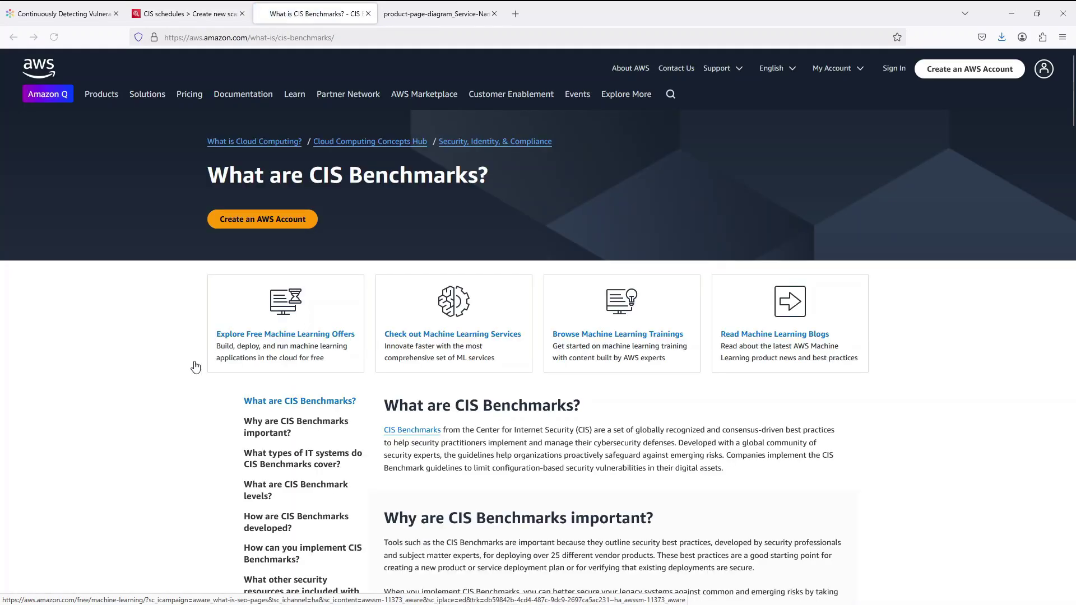
{"action": "scroll", "coordinate": [195, 367], "scroll_direction": "down", "scroll_amount": 3}
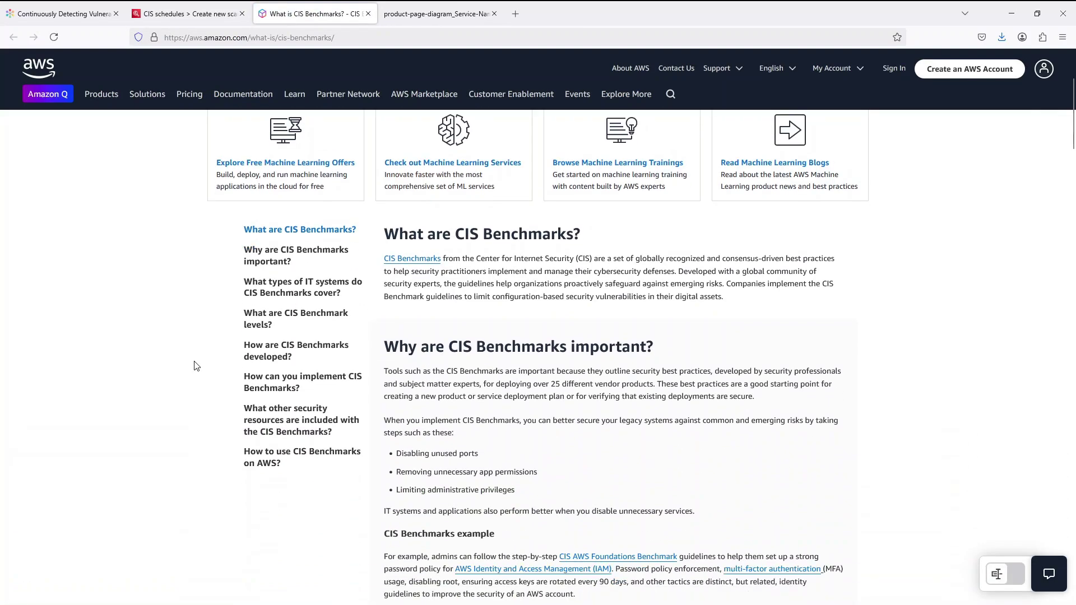
{"action": "scroll", "coordinate": [195, 367], "scroll_direction": "down", "scroll_amount": 5}
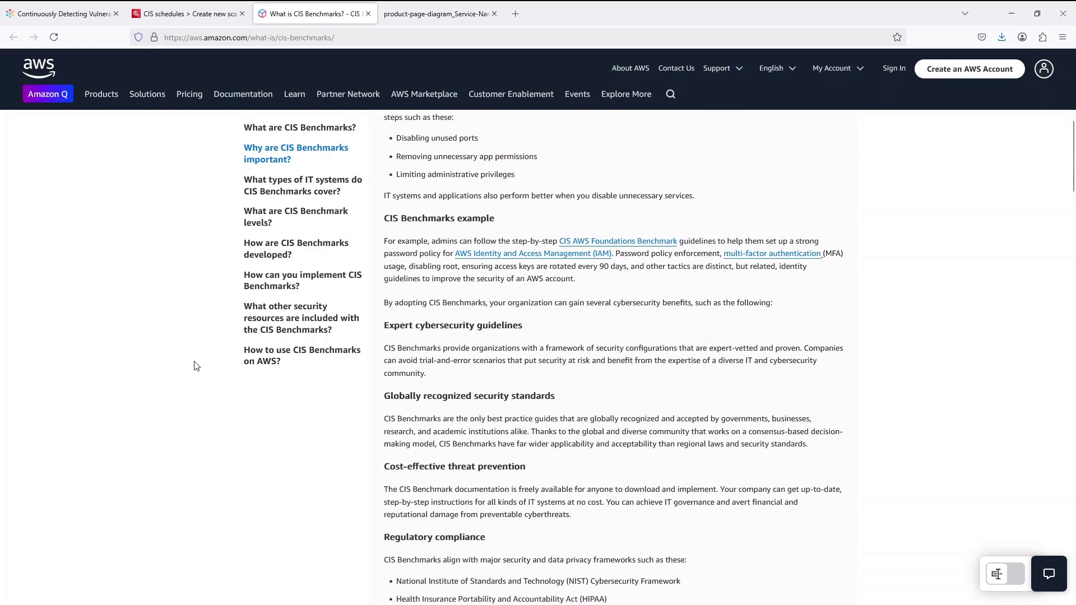
{"action": "scroll", "coordinate": [196, 366], "scroll_direction": "down", "scroll_amount": 5}
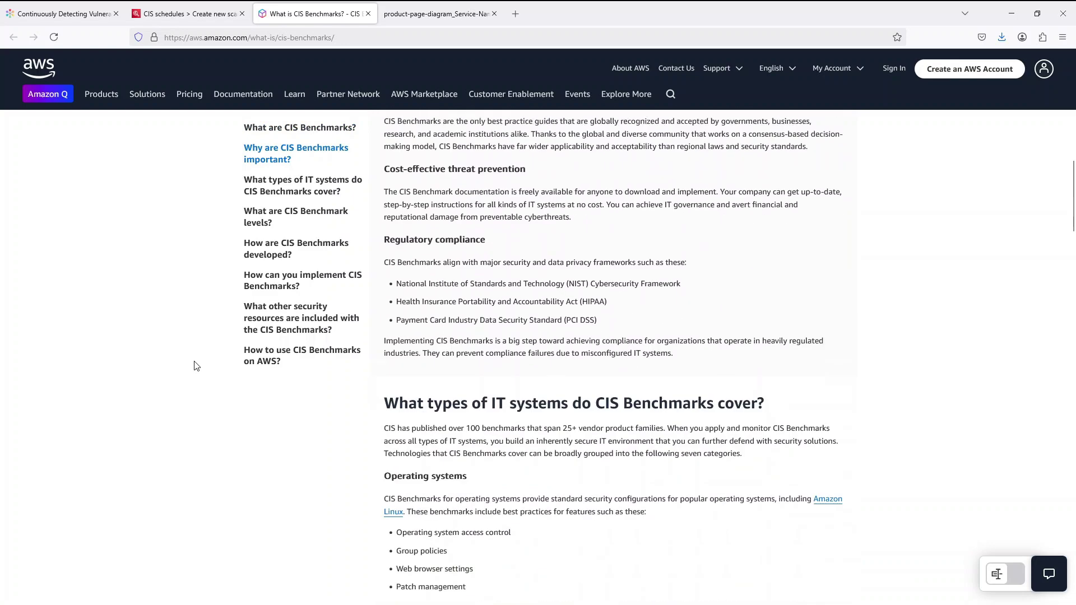
{"action": "scroll", "coordinate": [196, 366], "scroll_direction": "down", "scroll_amount": 4}
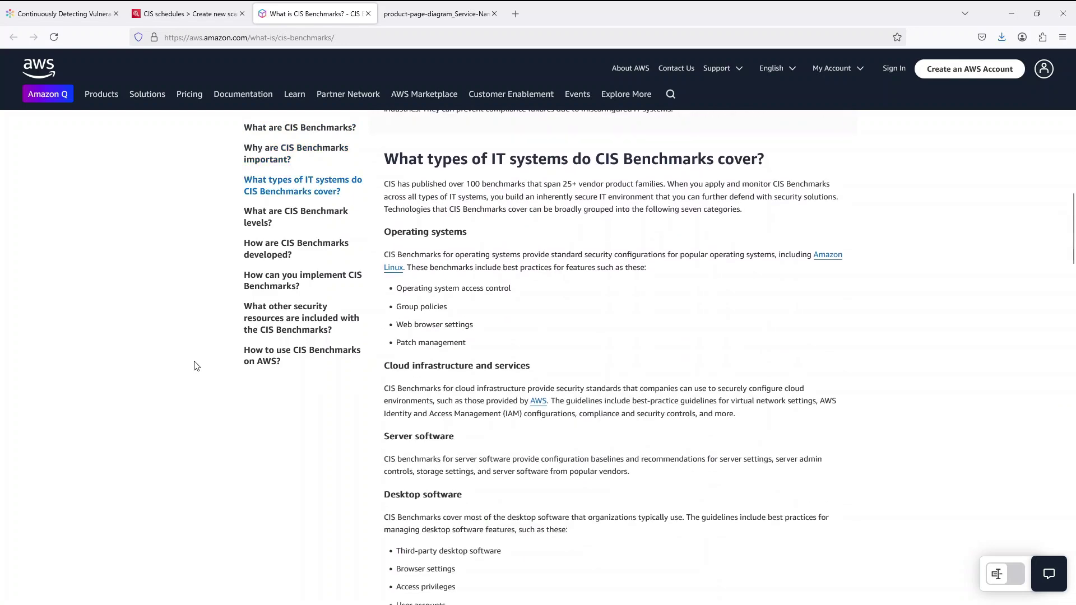
{"action": "scroll", "coordinate": [196, 366], "scroll_direction": "down", "scroll_amount": 3}
{"action": "scroll", "coordinate": [196, 366], "scroll_direction": "down", "scroll_amount": 7}
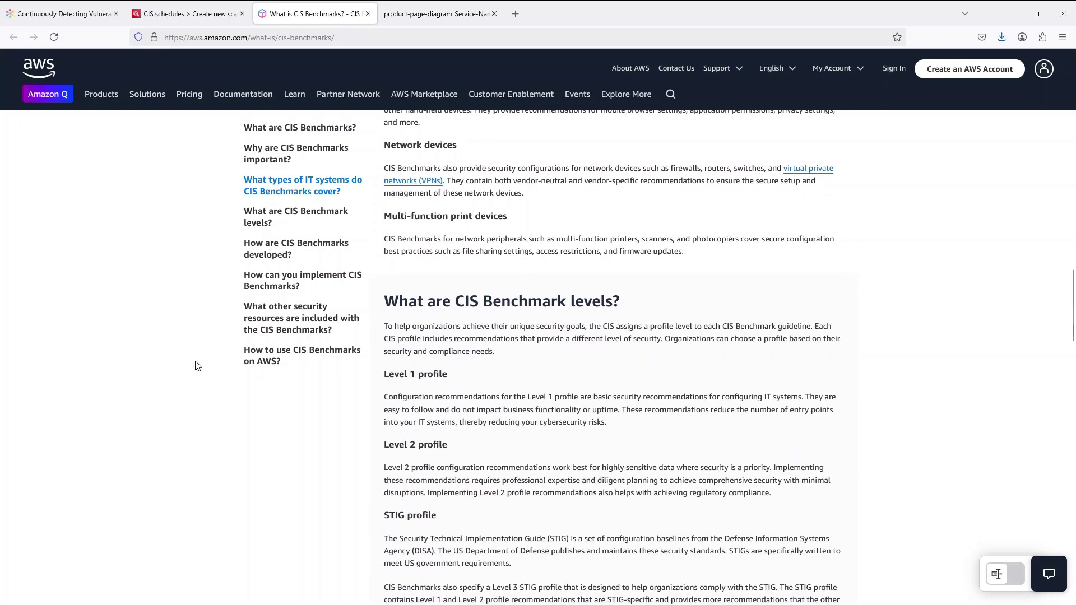
{"action": "scroll", "coordinate": [196, 366], "scroll_direction": "down", "scroll_amount": 3}
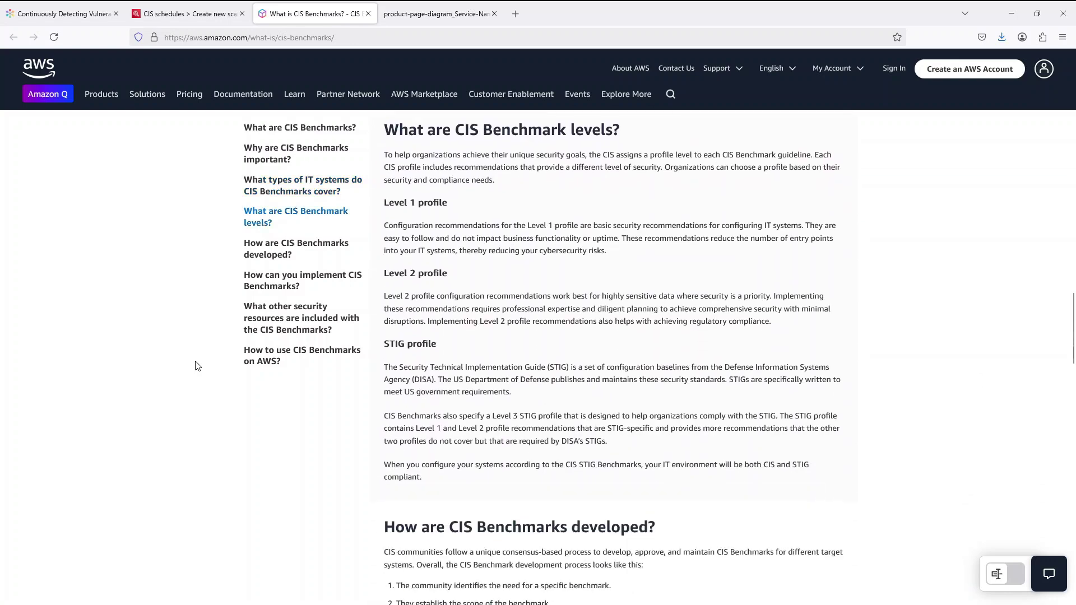
{"action": "scroll", "coordinate": [196, 366], "scroll_direction": "down", "scroll_amount": 6}
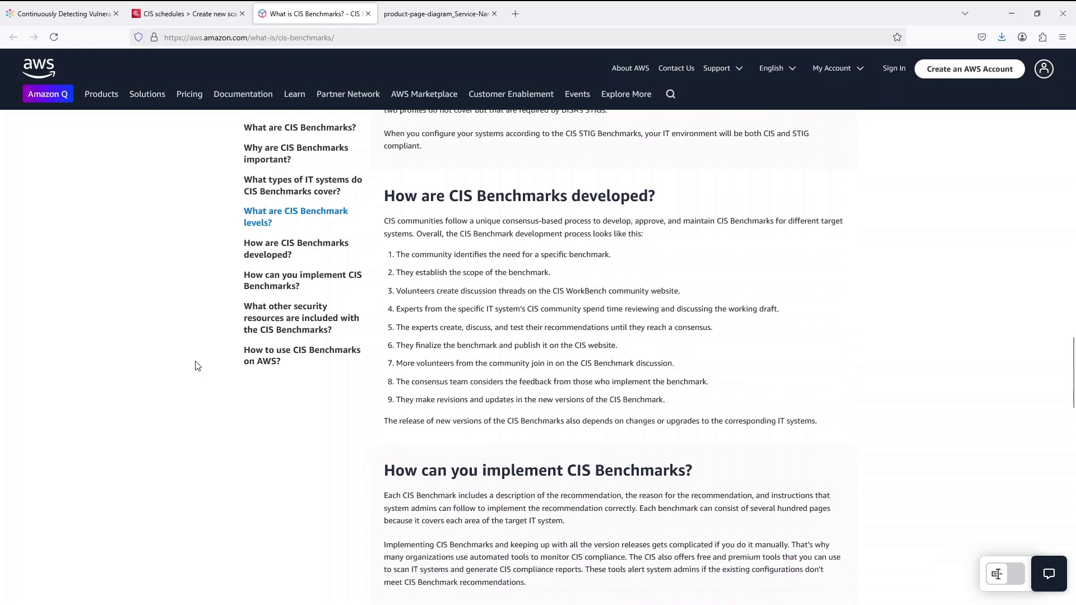
{"action": "scroll", "coordinate": [197, 366], "scroll_direction": "down", "scroll_amount": 5}
{"action": "scroll", "coordinate": [197, 366], "scroll_direction": "down", "scroll_amount": 7}
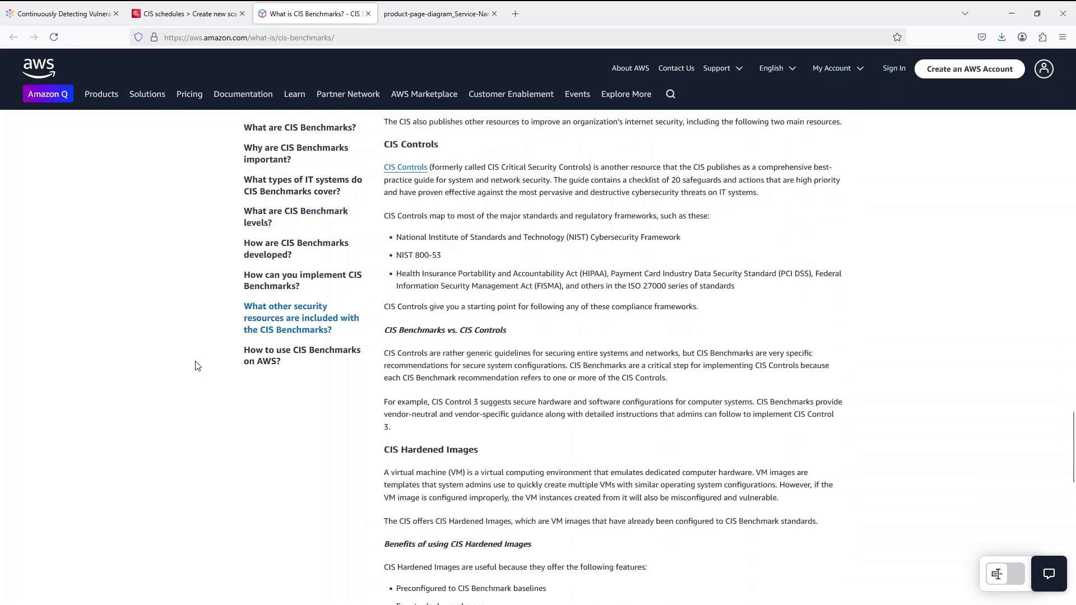
{"action": "scroll", "coordinate": [197, 366], "scroll_direction": "down", "scroll_amount": 7}
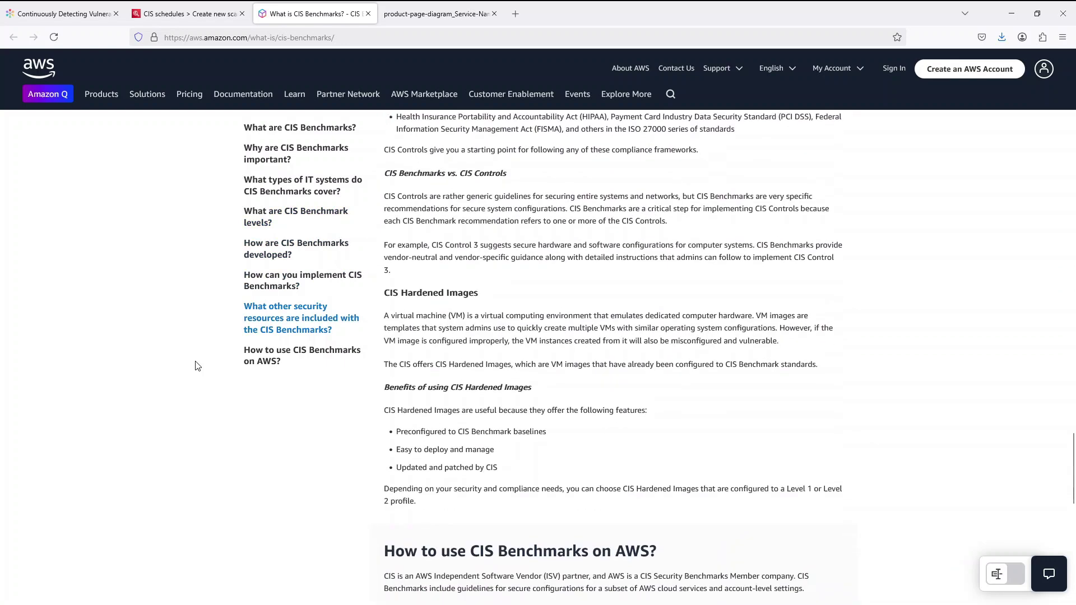
{"action": "scroll", "coordinate": [198, 366], "scroll_direction": "down", "scroll_amount": 4}
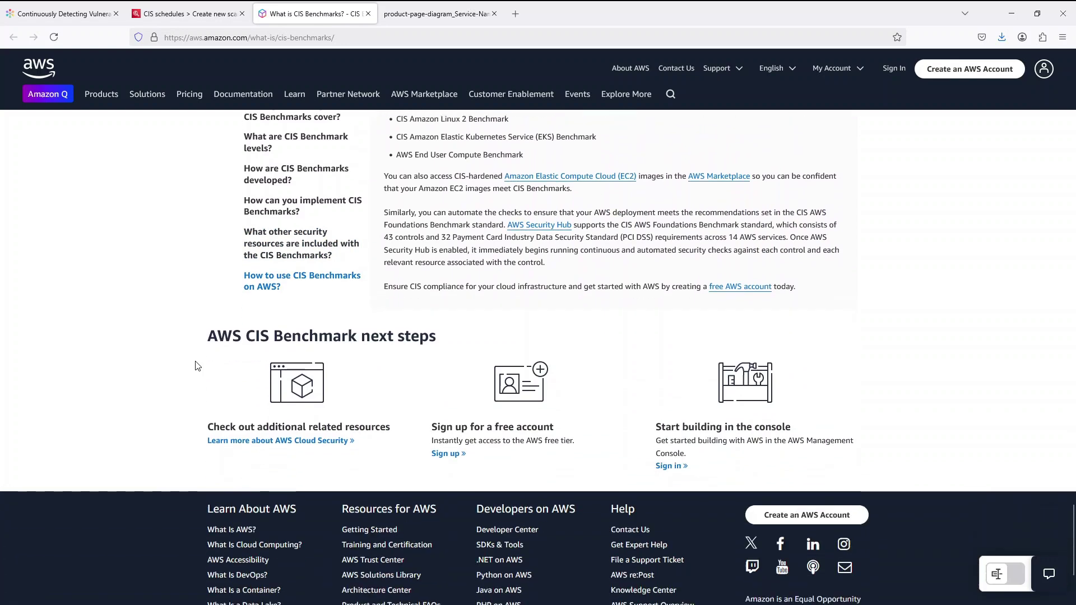
{"action": "left_click", "coordinate": [174, 16]}
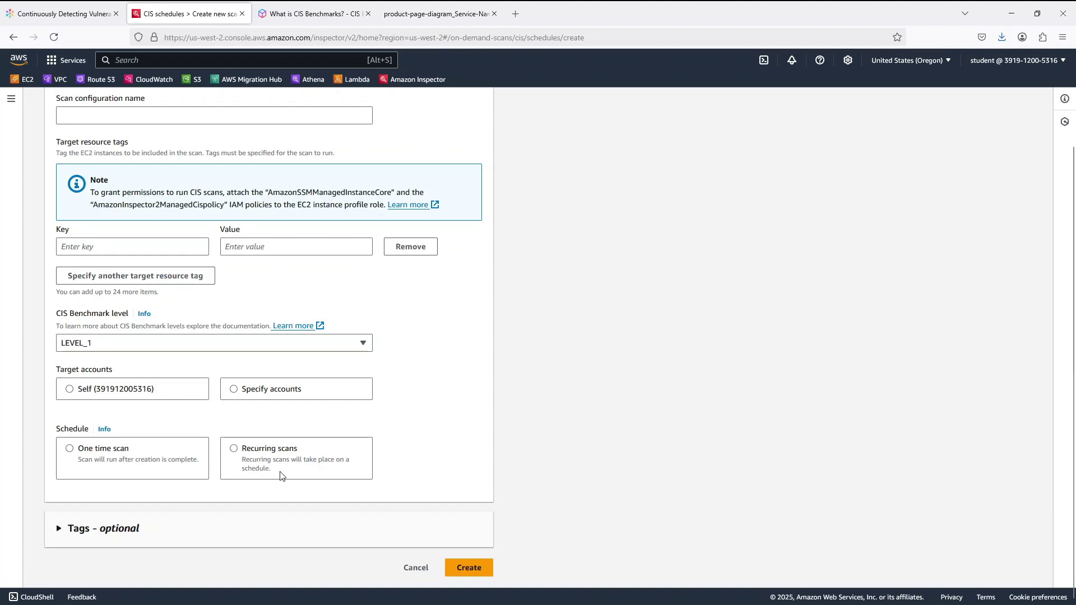
{"action": "left_click", "coordinate": [416, 568]}
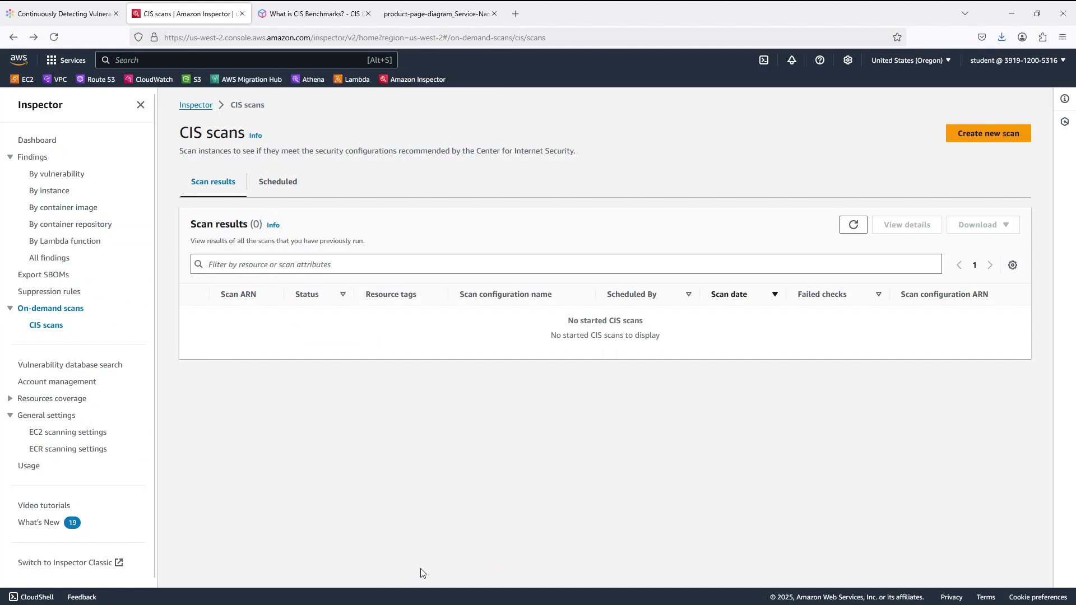
- Search the Inspector vulnerability database for CVE-2014-0160, copying the identifier from the QA lab instructions
{"action": "left_click", "coordinate": [65, 369]}
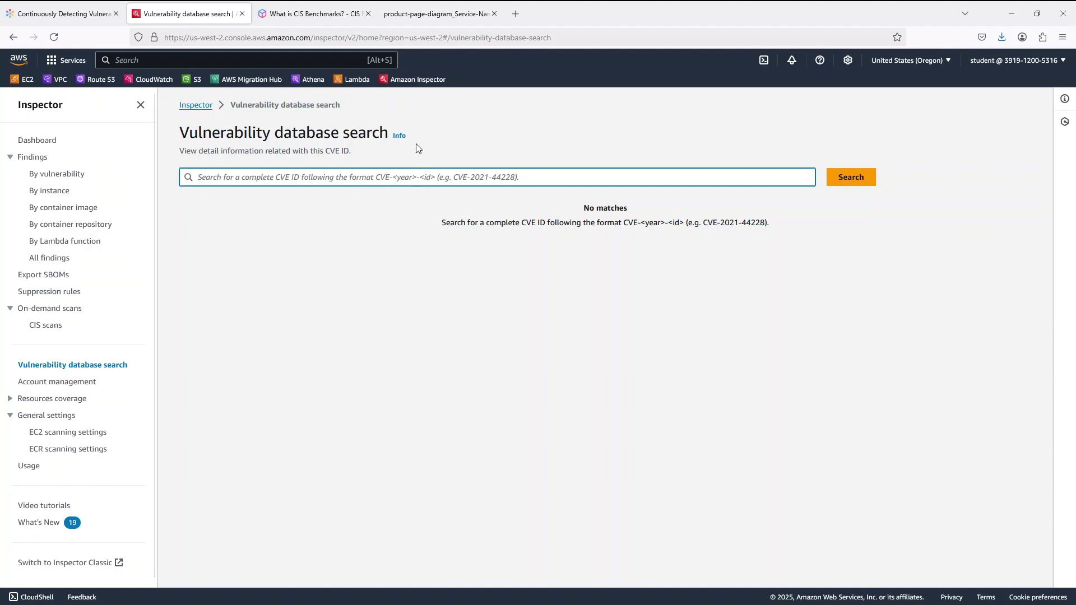
{"action": "left_click", "coordinate": [69, 8]}
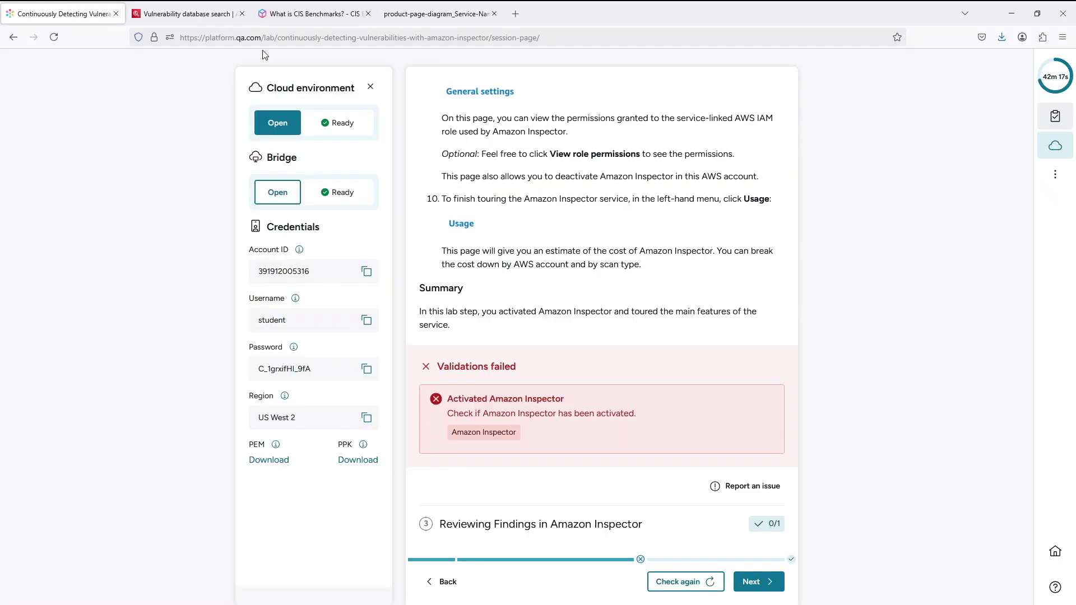
{"action": "scroll", "coordinate": [518, 174], "scroll_direction": "up", "scroll_amount": 6}
{"action": "scroll", "coordinate": [518, 174], "scroll_direction": "up", "scroll_amount": 4}
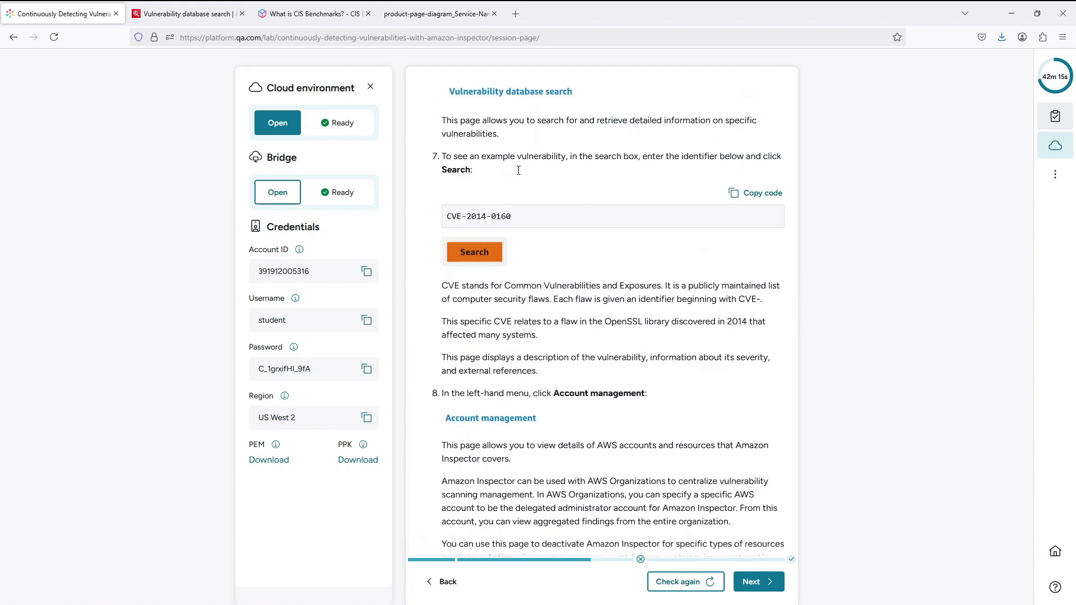
{"action": "left_click_drag", "start_coordinate": [512, 240], "coordinate": [449, 241]}
{"action": "key", "text": "ctrl+c"}
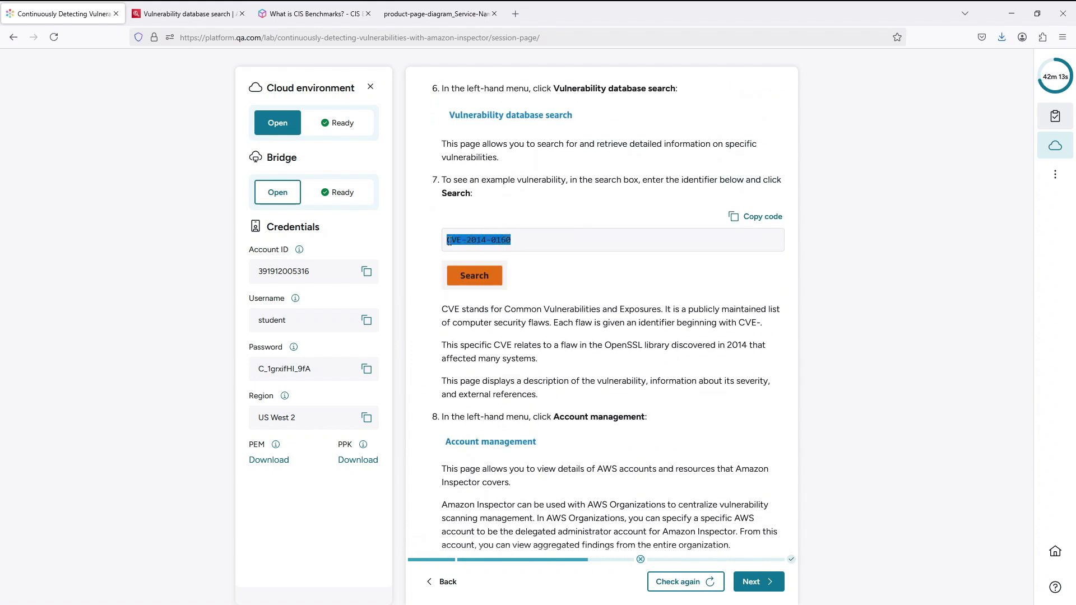
{"action": "left_click", "coordinate": [194, 12]}
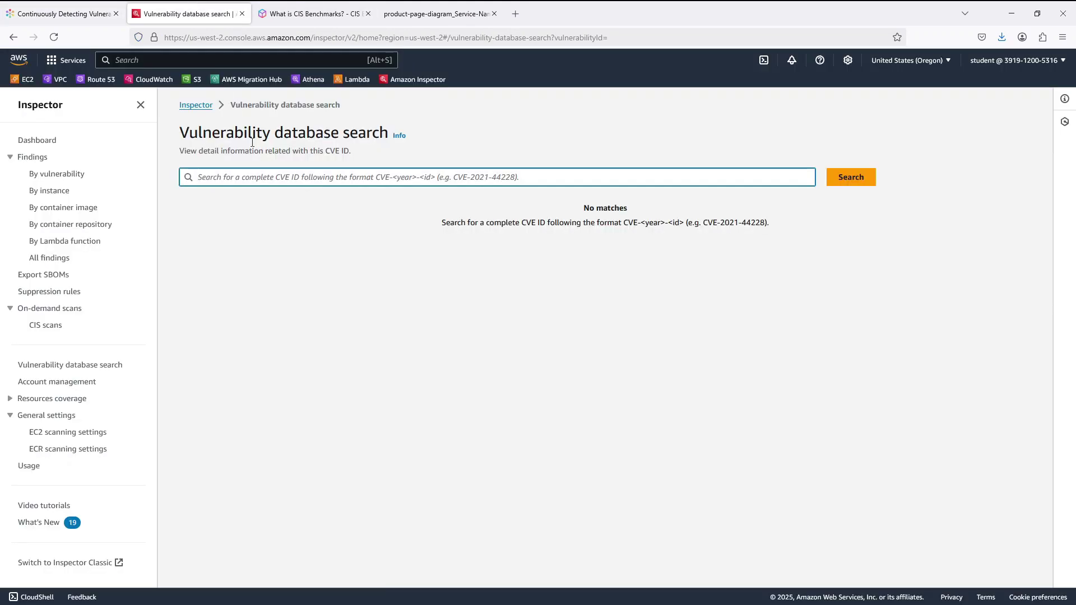
{"action": "key", "text": "ctrl+v"}
{"action": "left_click", "coordinate": [849, 178]}
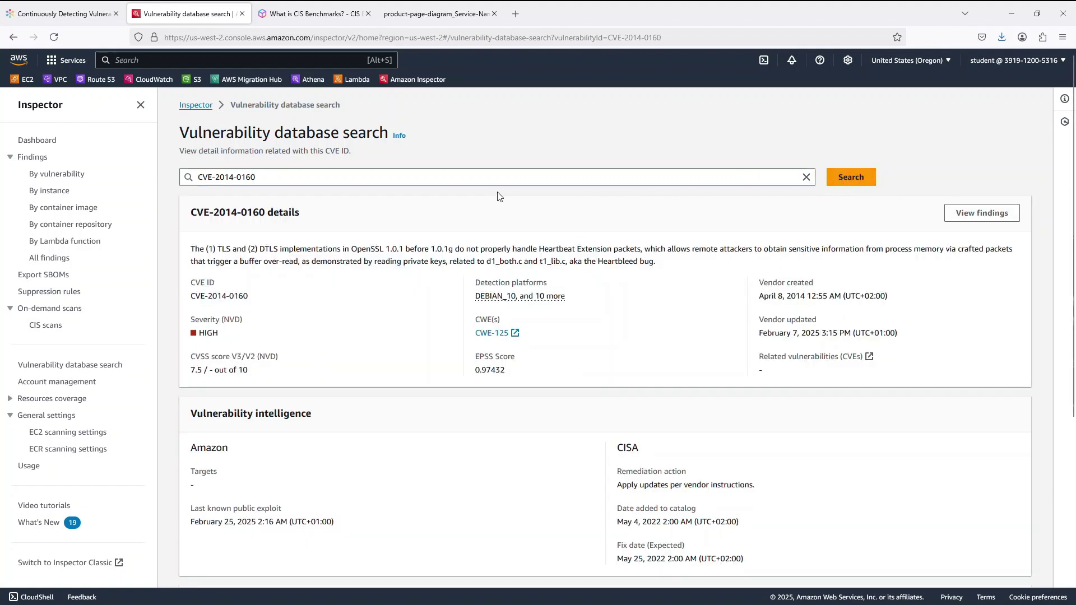
- Examine the vulnerability's details, intelligence and references, and view the findings related to it
{"action": "scroll", "coordinate": [500, 196], "scroll_direction": "down", "scroll_amount": 1}
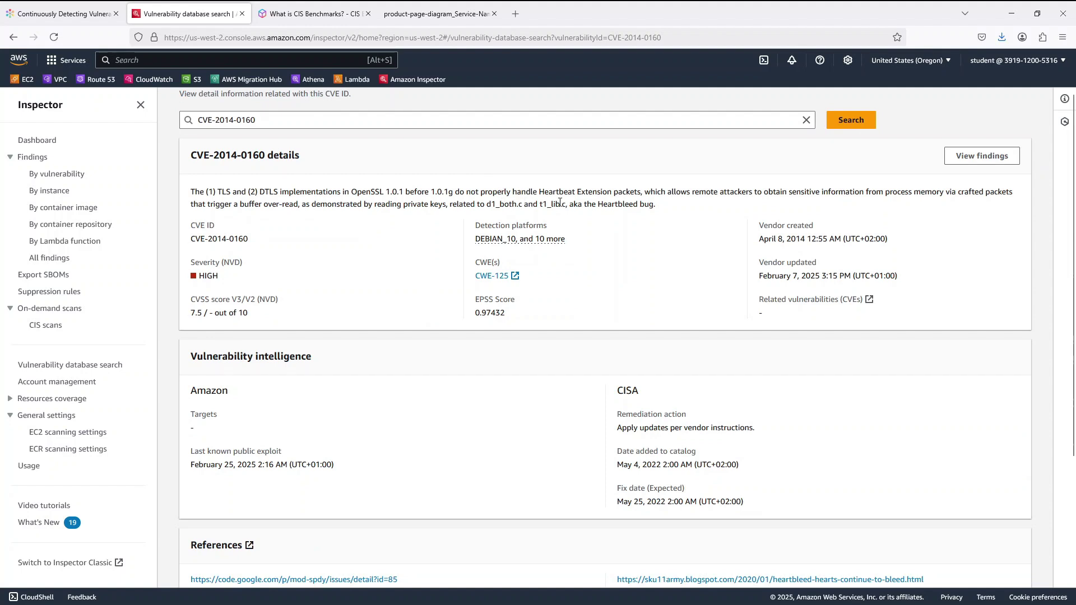
{"action": "scroll", "coordinate": [633, 216], "scroll_direction": "down", "scroll_amount": 3}
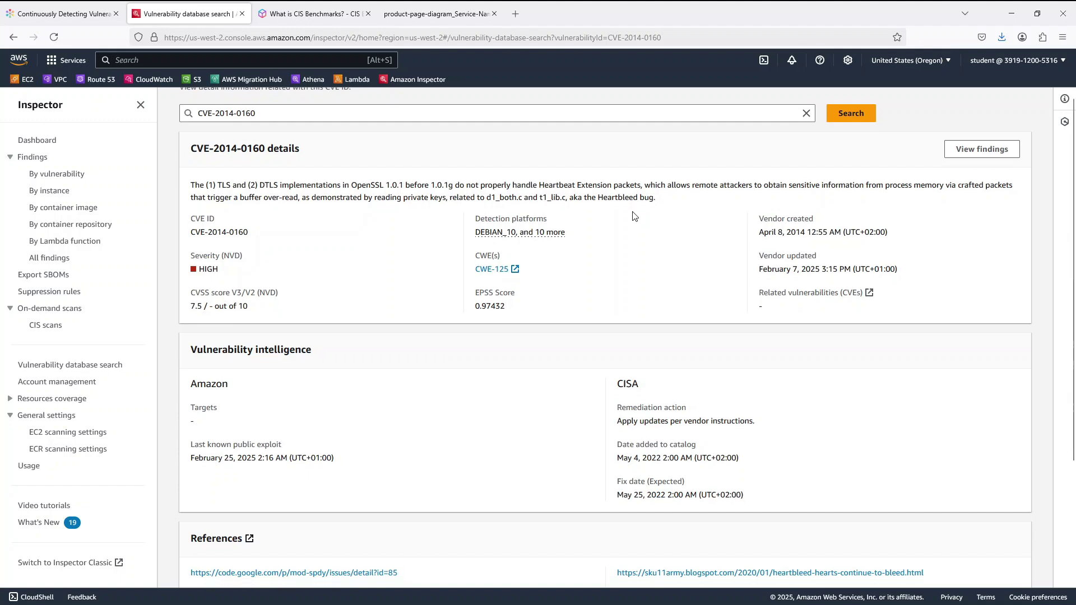
{"action": "scroll", "coordinate": [634, 216], "scroll_direction": "down", "scroll_amount": 1}
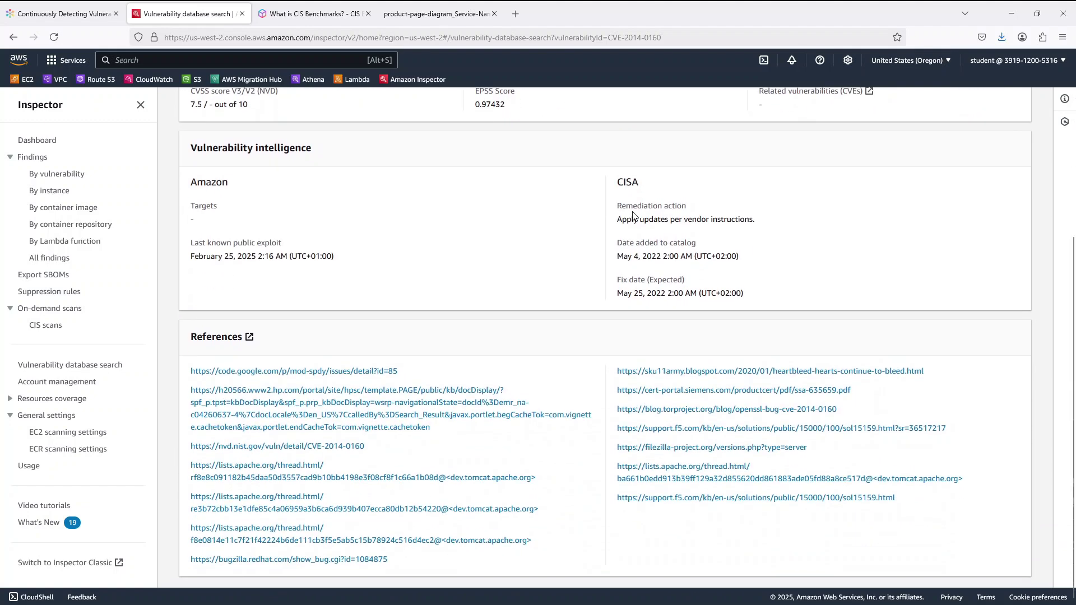
{"action": "scroll", "coordinate": [633, 215], "scroll_direction": "up", "scroll_amount": 5}
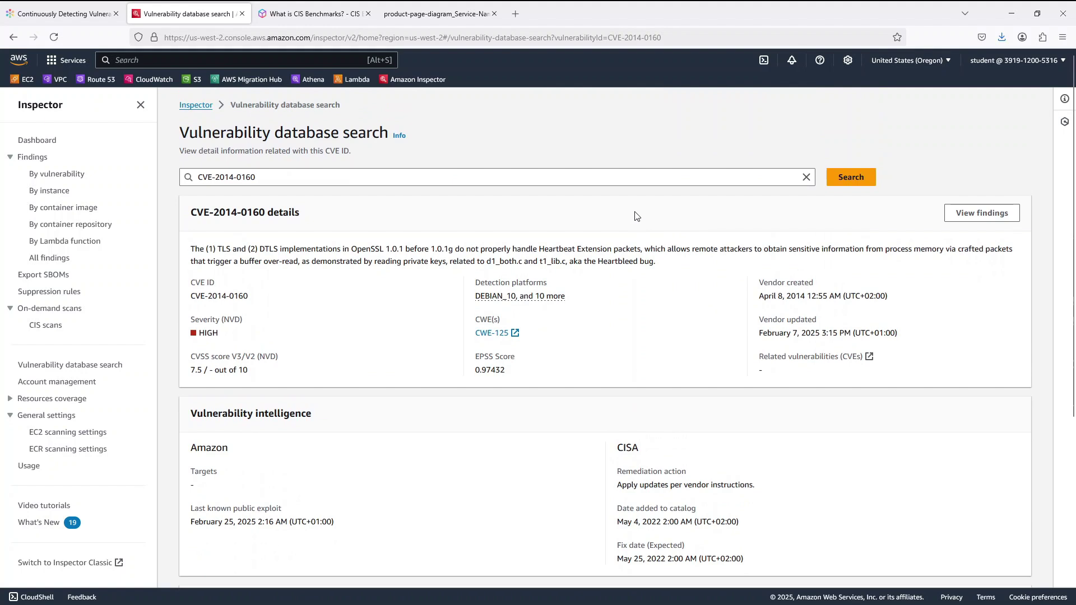
{"action": "left_click", "coordinate": [978, 220]}
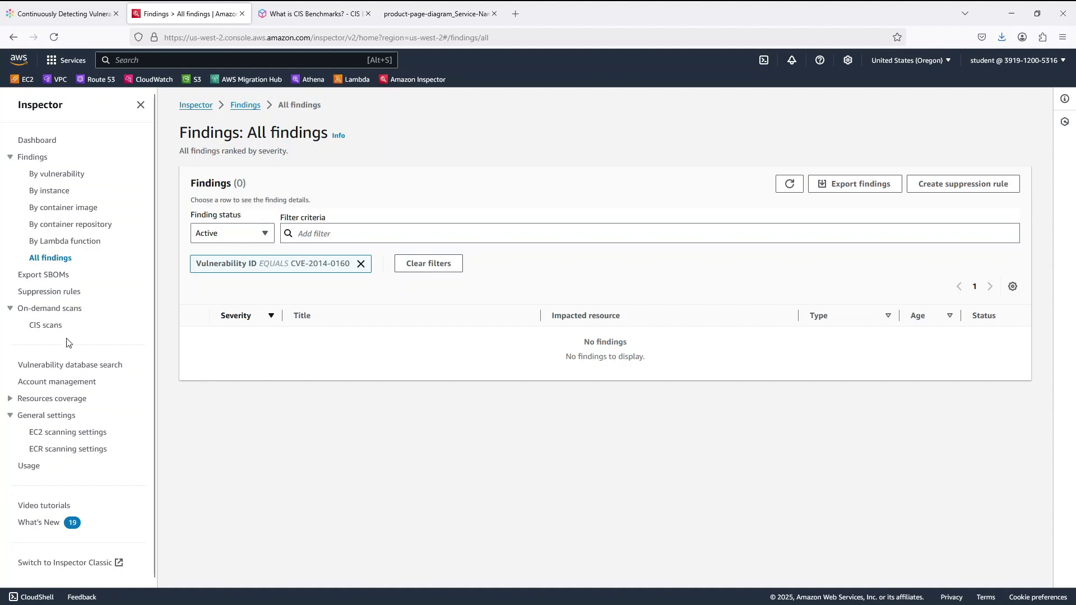
- Open account management and check the coverage of instances, container repositories, container images and Lambda functions, including standard and code scanning
{"action": "left_click", "coordinate": [66, 385]}
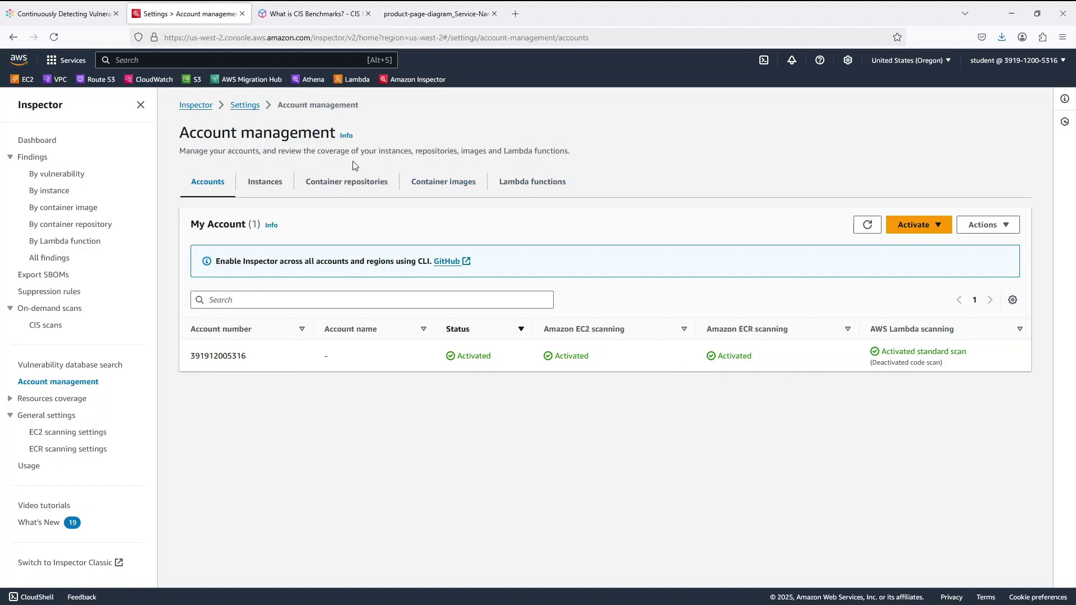
{"action": "left_click", "coordinate": [284, 193]}
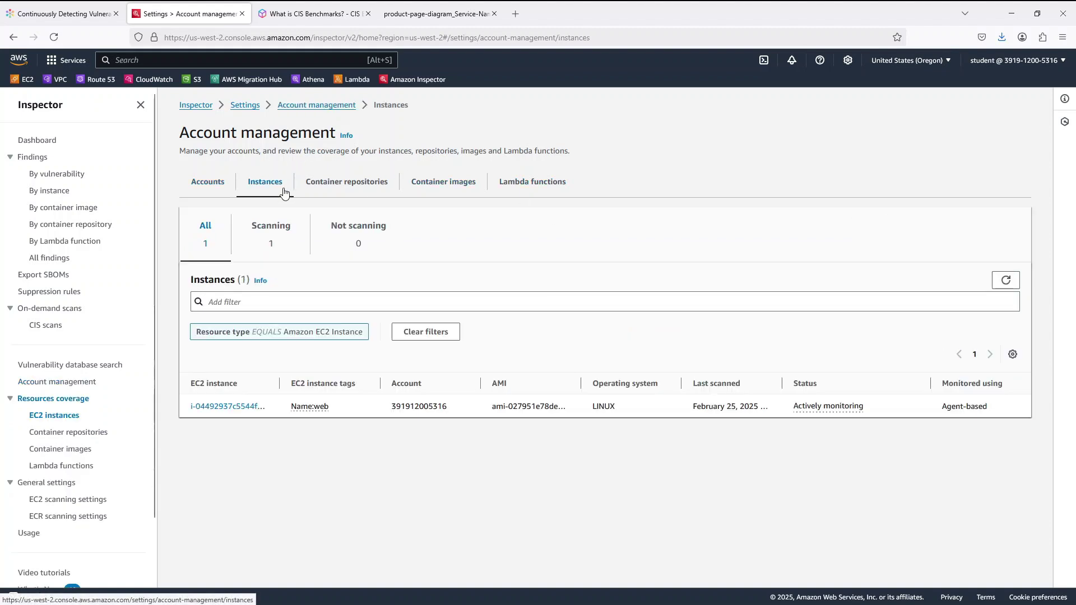
{"action": "left_click", "coordinate": [347, 188]}
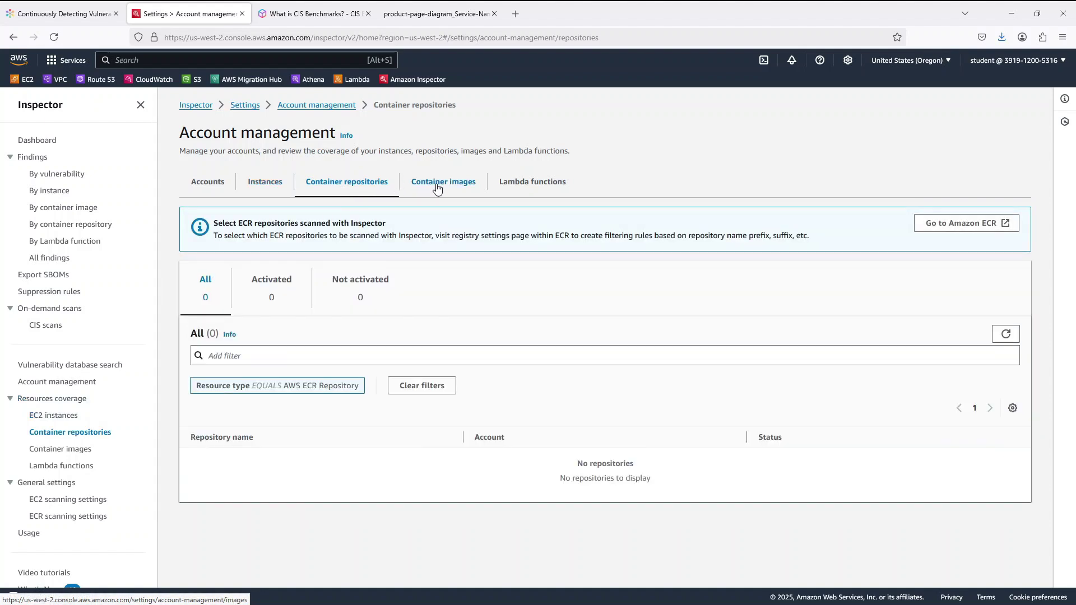
{"action": "left_click", "coordinate": [456, 187]}
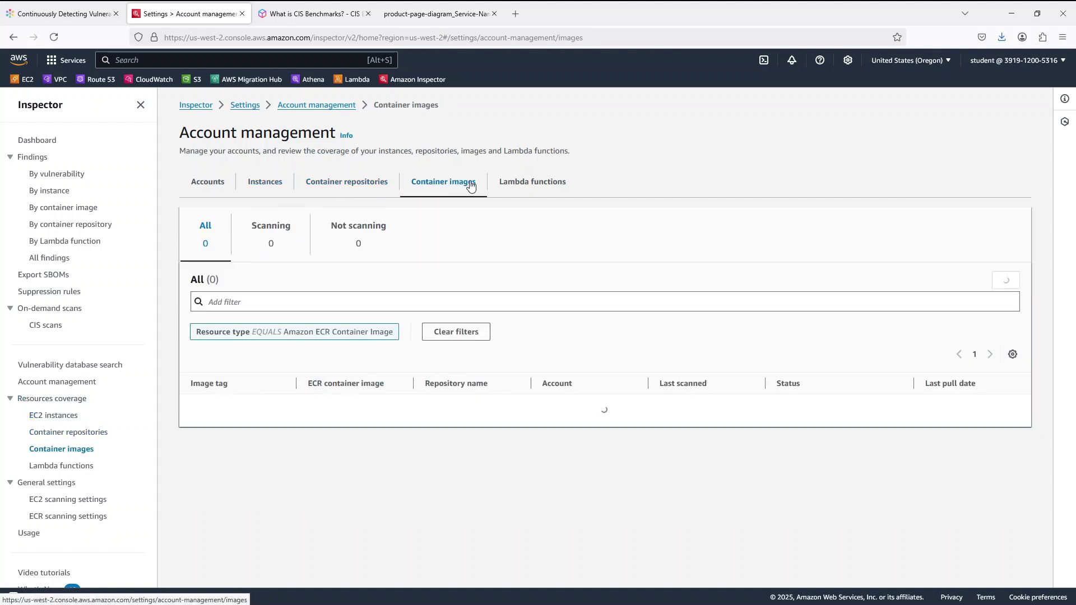
{"action": "left_click", "coordinate": [534, 189]}
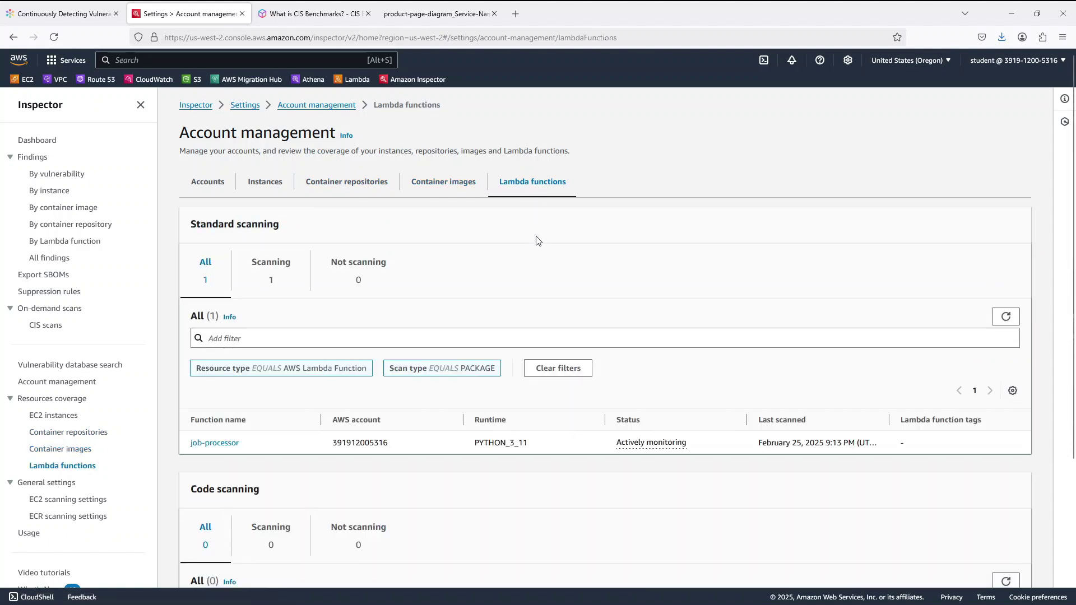
{"action": "scroll", "coordinate": [537, 241], "scroll_direction": "down", "scroll_amount": 2}
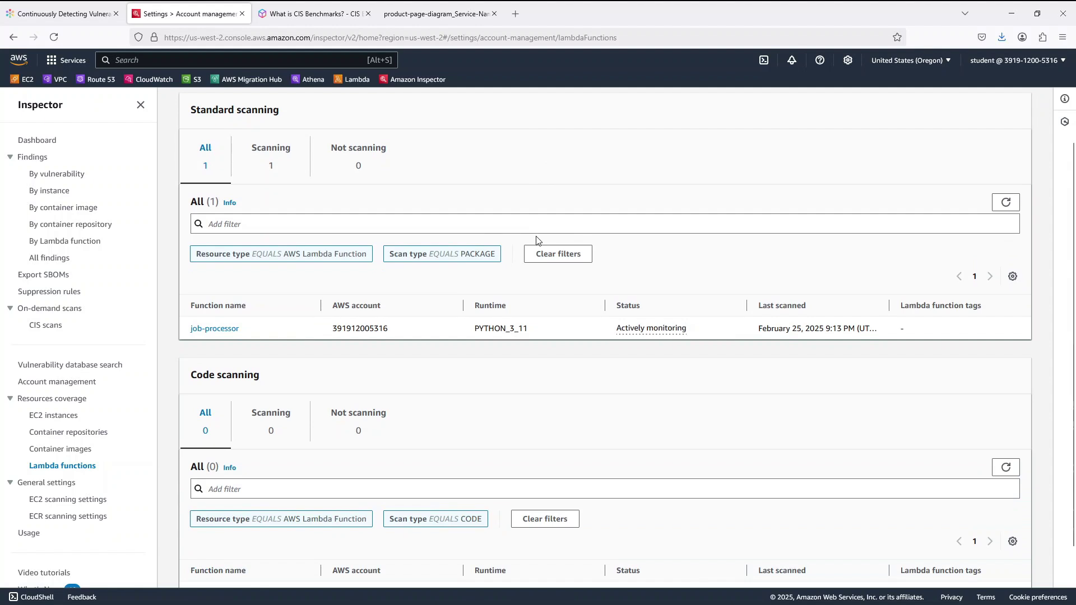
{"action": "scroll", "coordinate": [537, 241], "scroll_direction": "down", "scroll_amount": 1}
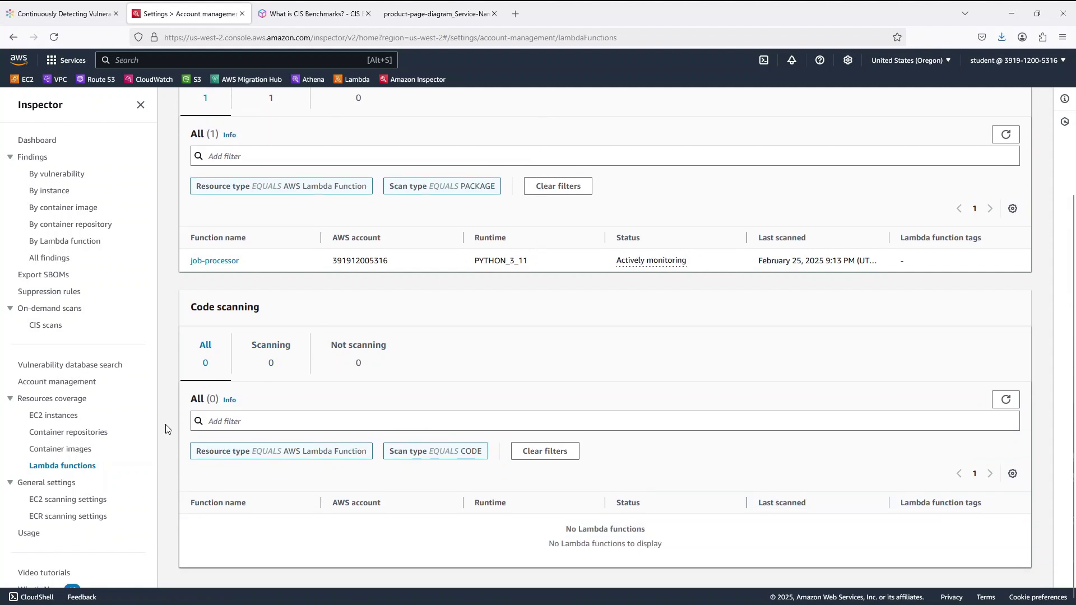
- Open Inspector's general settings and review the full permissions policy of its service-linked role, then close the policy
{"action": "left_click", "coordinate": [55, 483]}
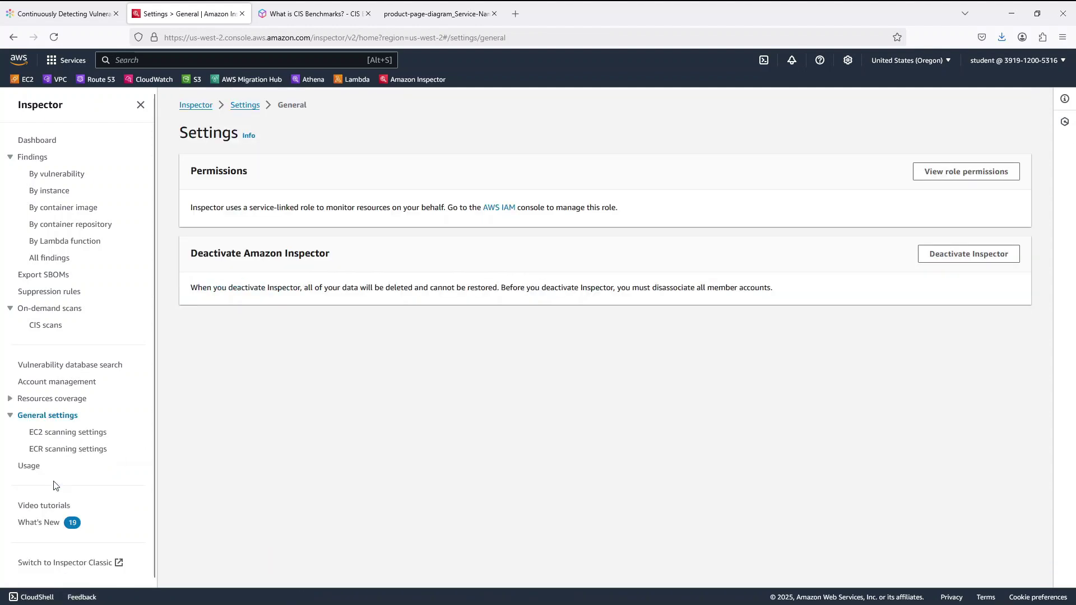
{"action": "left_click", "coordinate": [973, 179]}
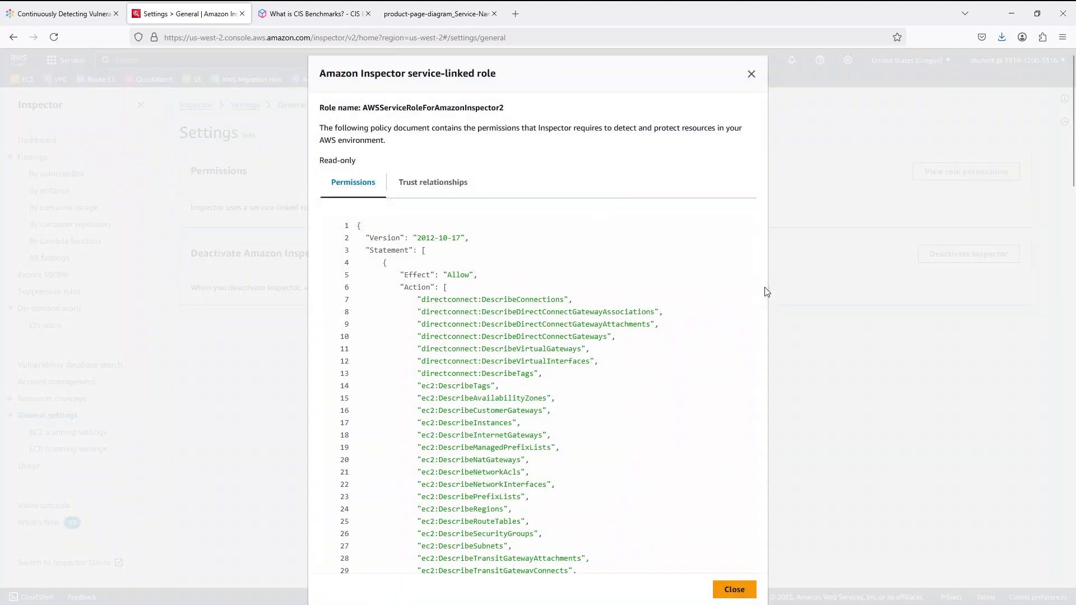
{"action": "scroll", "coordinate": [736, 295], "scroll_direction": "down", "scroll_amount": 6}
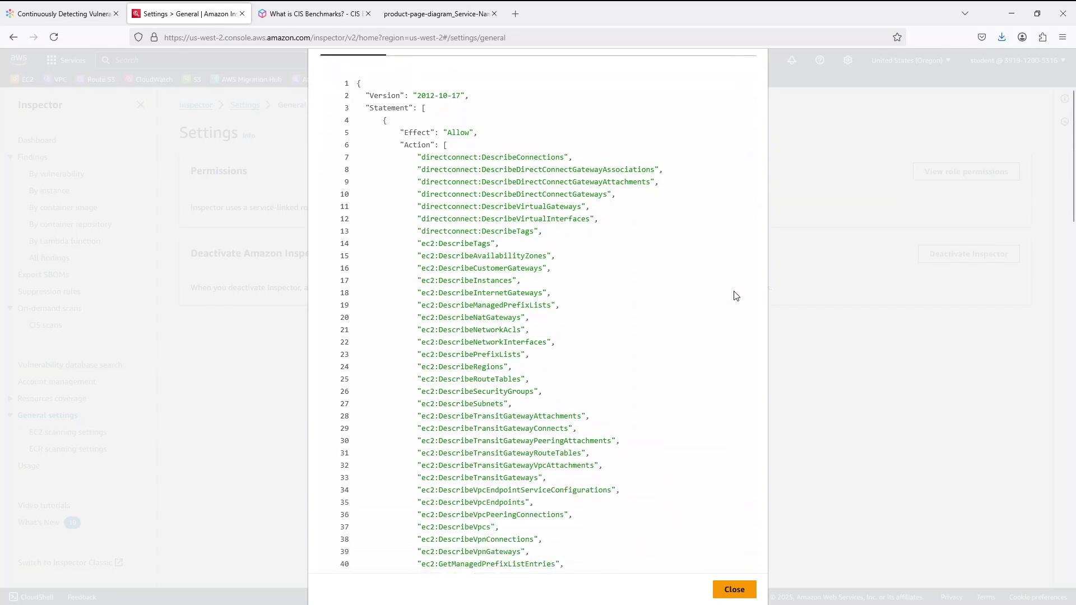
{"action": "scroll", "coordinate": [736, 295], "scroll_direction": "down", "scroll_amount": 4}
{"action": "scroll", "coordinate": [736, 296], "scroll_direction": "down", "scroll_amount": 9}
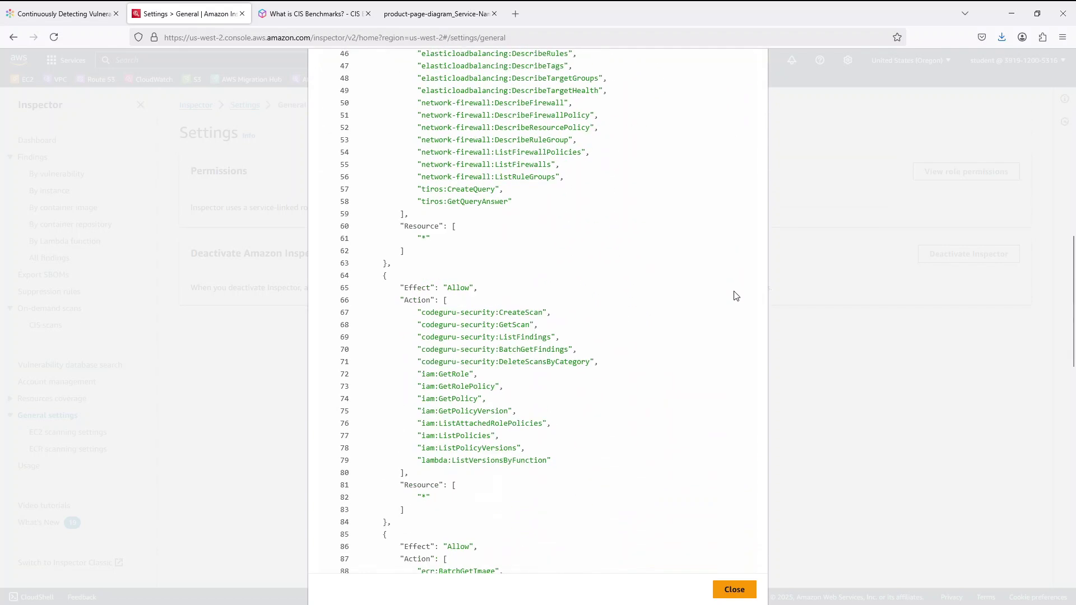
{"action": "scroll", "coordinate": [736, 296], "scroll_direction": "down", "scroll_amount": 1}
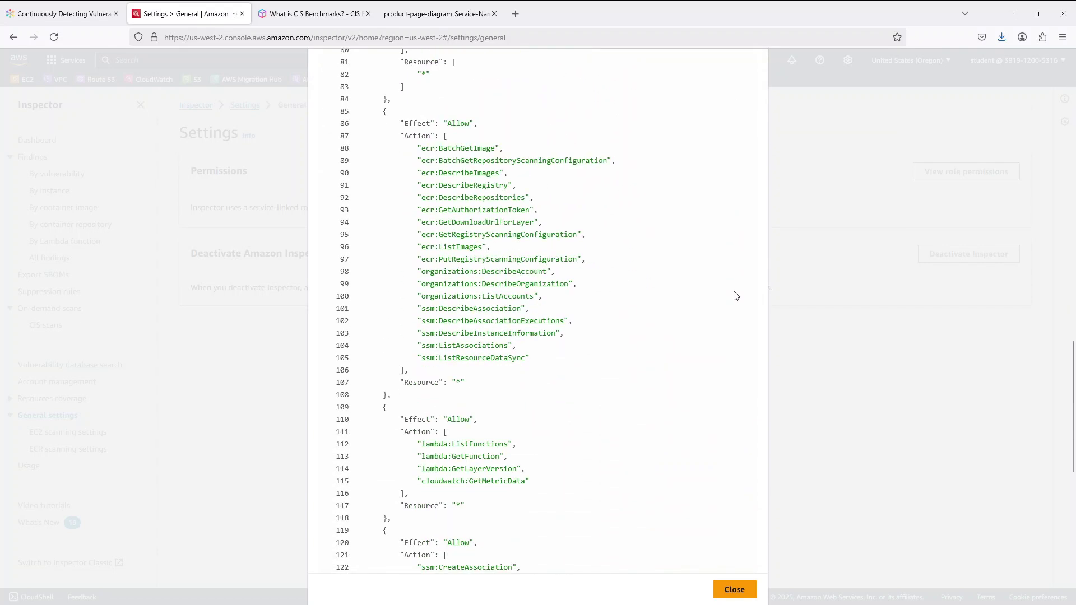
{"action": "scroll", "coordinate": [736, 296], "scroll_direction": "down", "scroll_amount": 7}
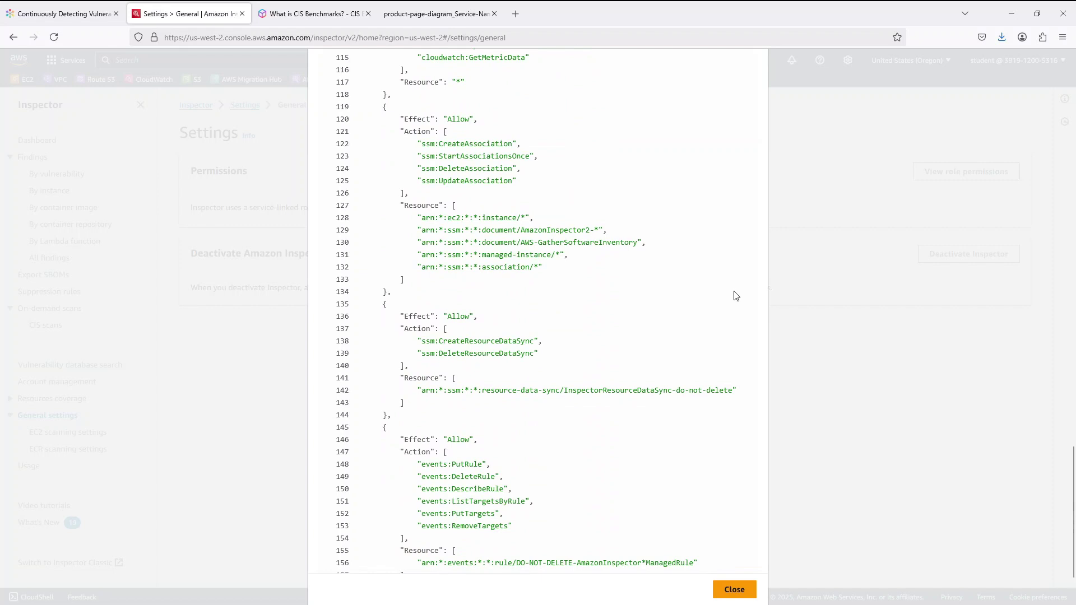
{"action": "scroll", "coordinate": [736, 296], "scroll_direction": "down", "scroll_amount": 2}
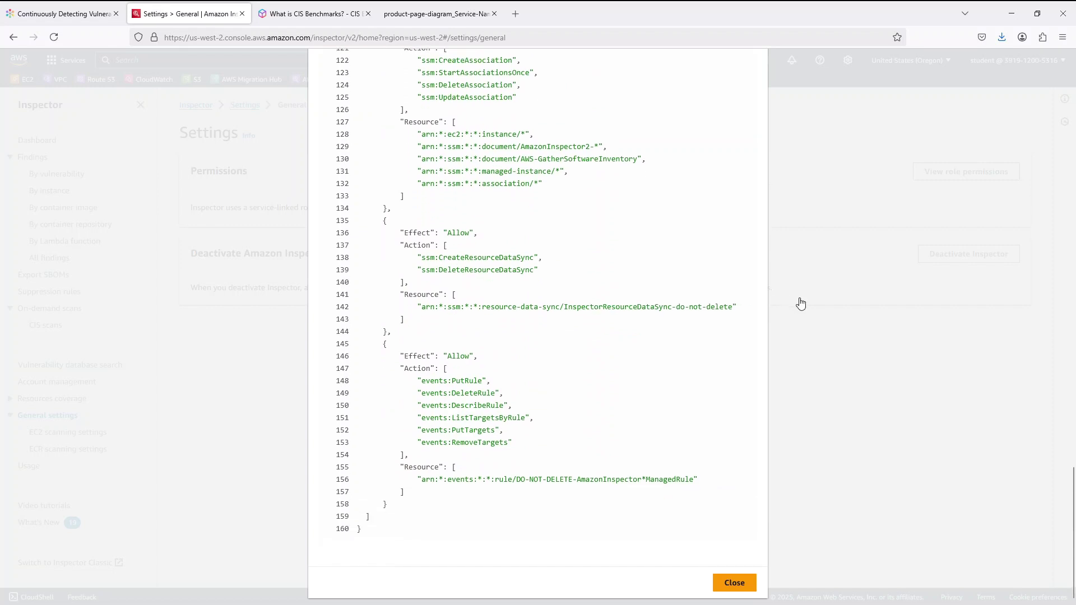
{"action": "left_click", "coordinate": [748, 583]}
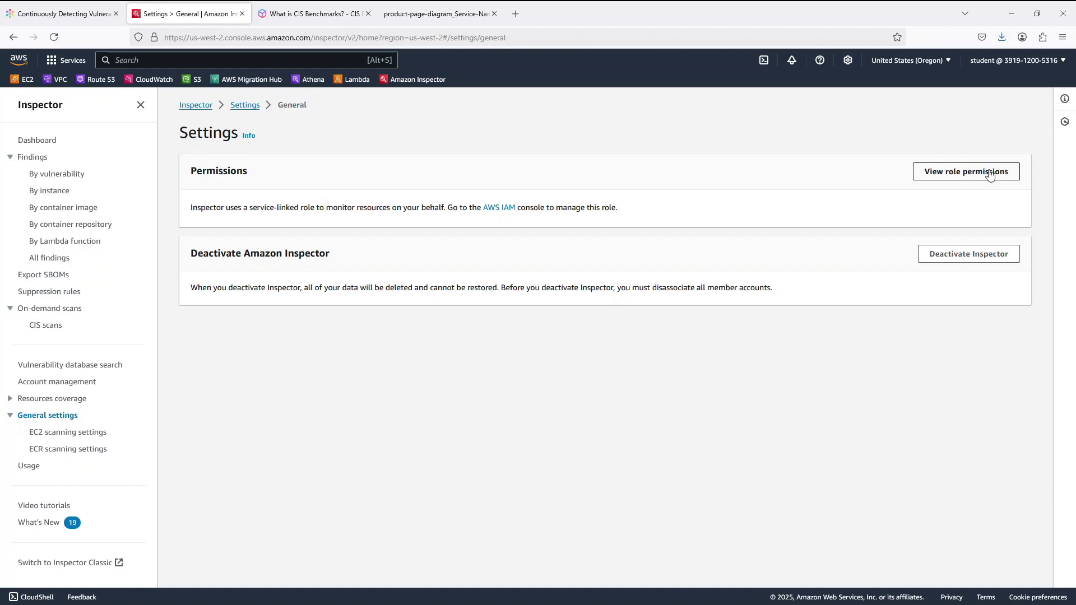
- Review the EC2 scanning settings, including custom inspection paths and scan mode options, and open the ECR scanning settings
{"action": "left_click", "coordinate": [78, 433]}
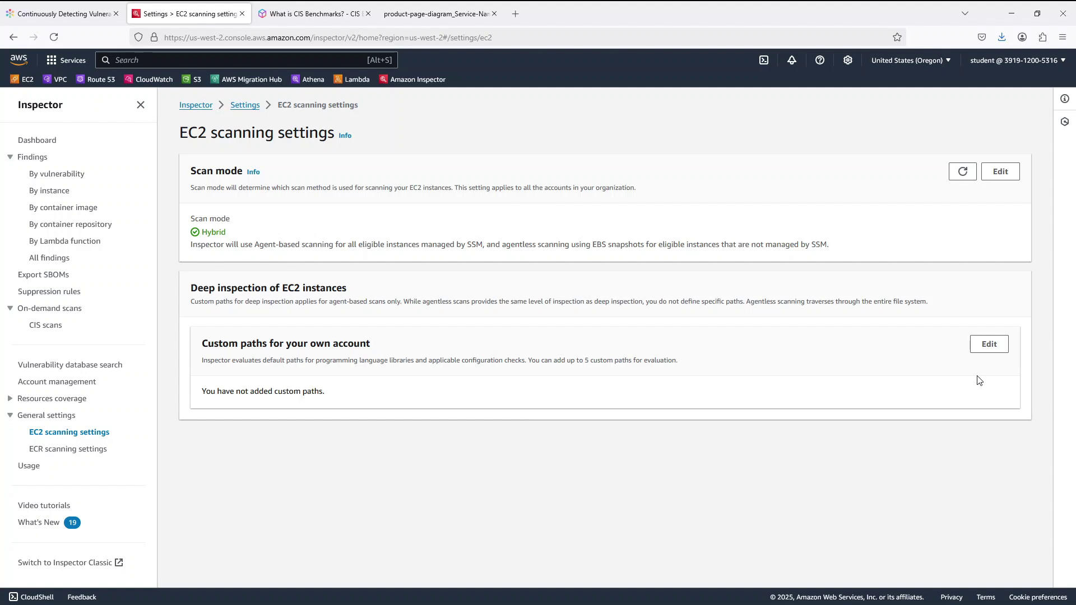
{"action": "left_click", "coordinate": [1000, 344]}
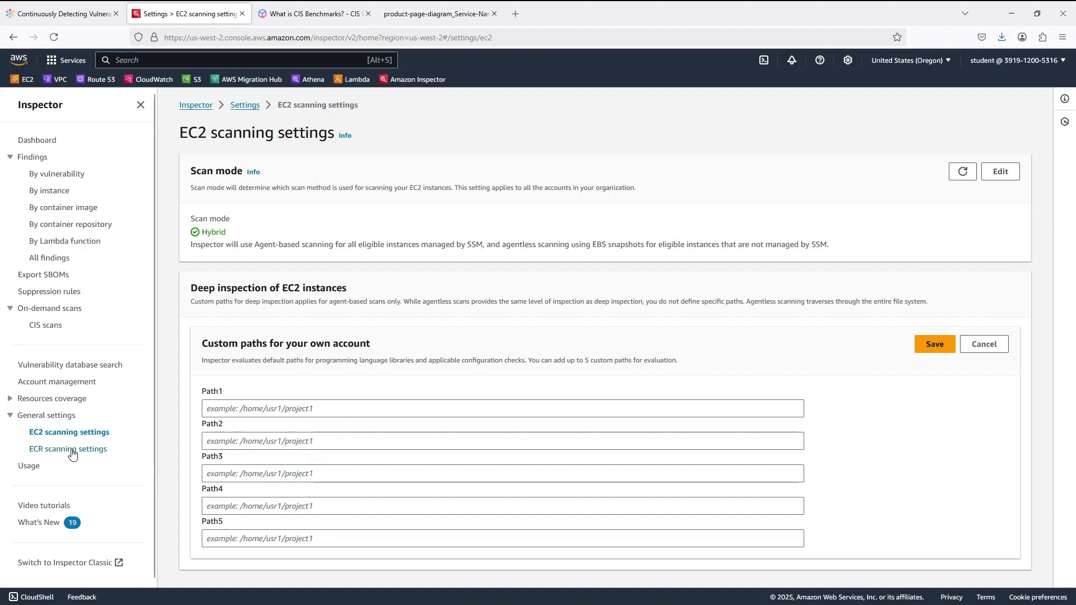
{"action": "left_click", "coordinate": [1001, 173]}
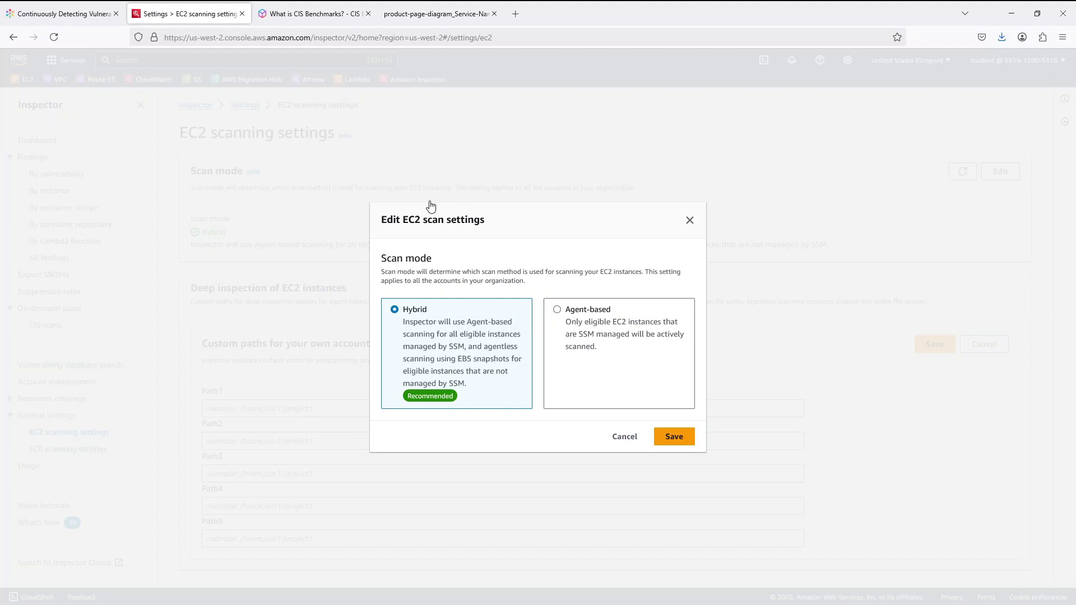
{"action": "left_click", "coordinate": [690, 221]}
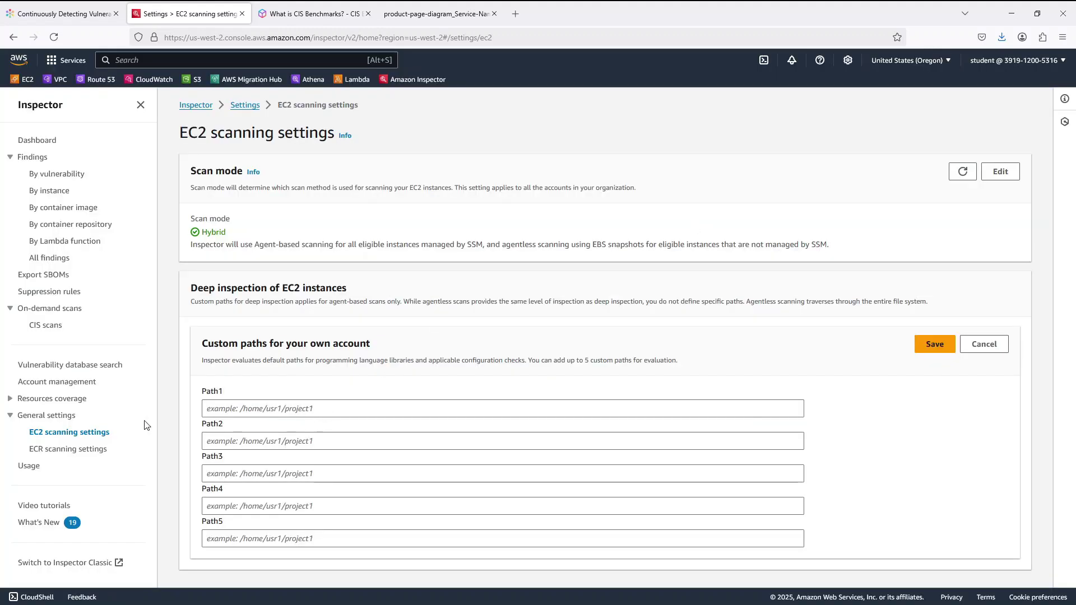
{"action": "left_click", "coordinate": [47, 452]}
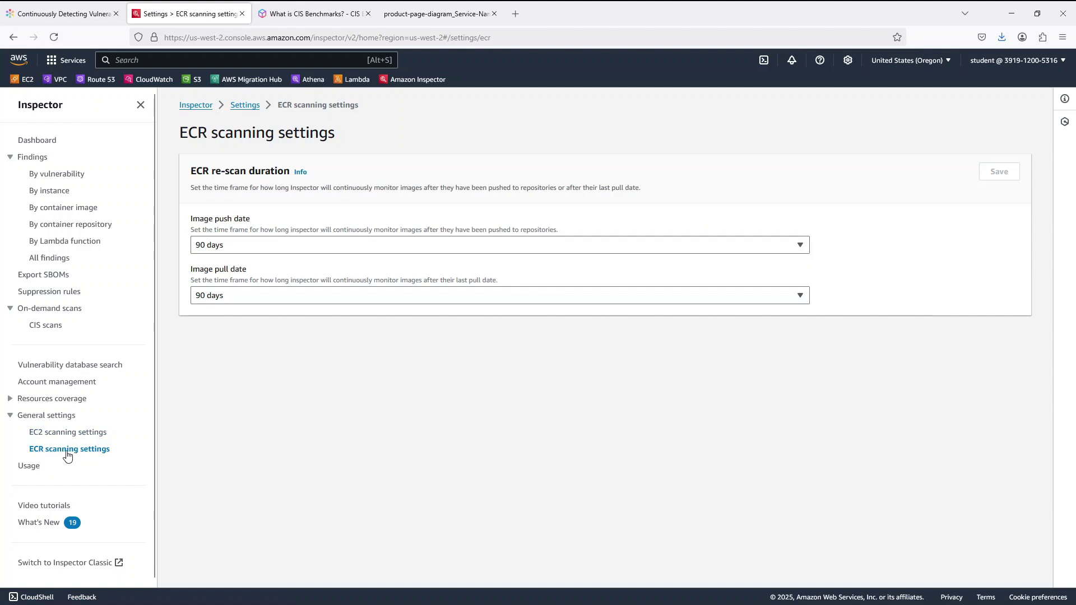
- Review Inspector usage by account and by scan type, expanding the EC2, ECR and Lambda scanning details
{"action": "left_click", "coordinate": [26, 473]}
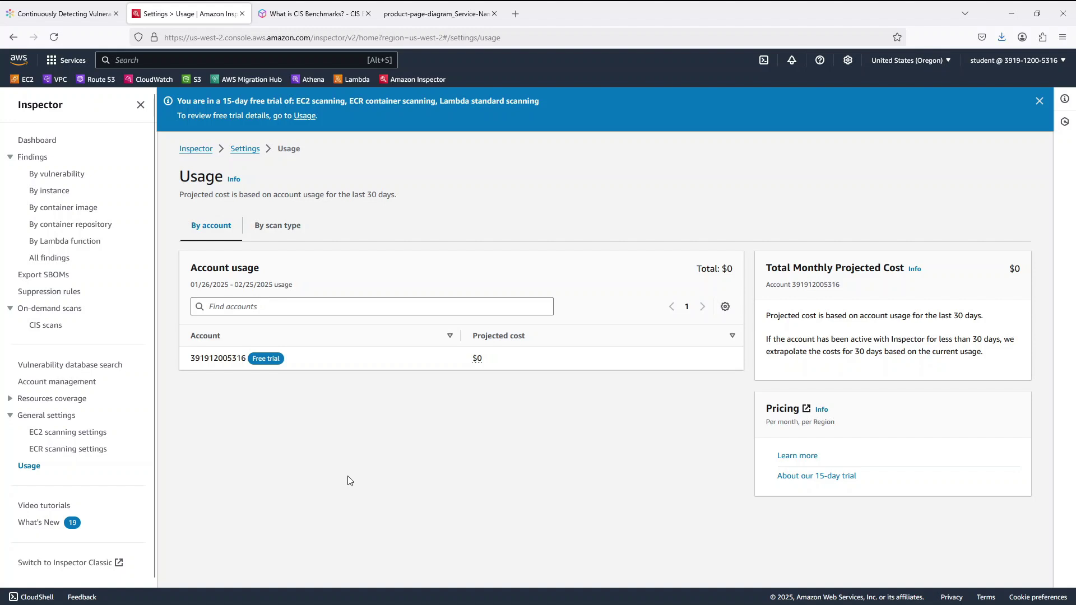
{"action": "left_click", "coordinate": [274, 228]}
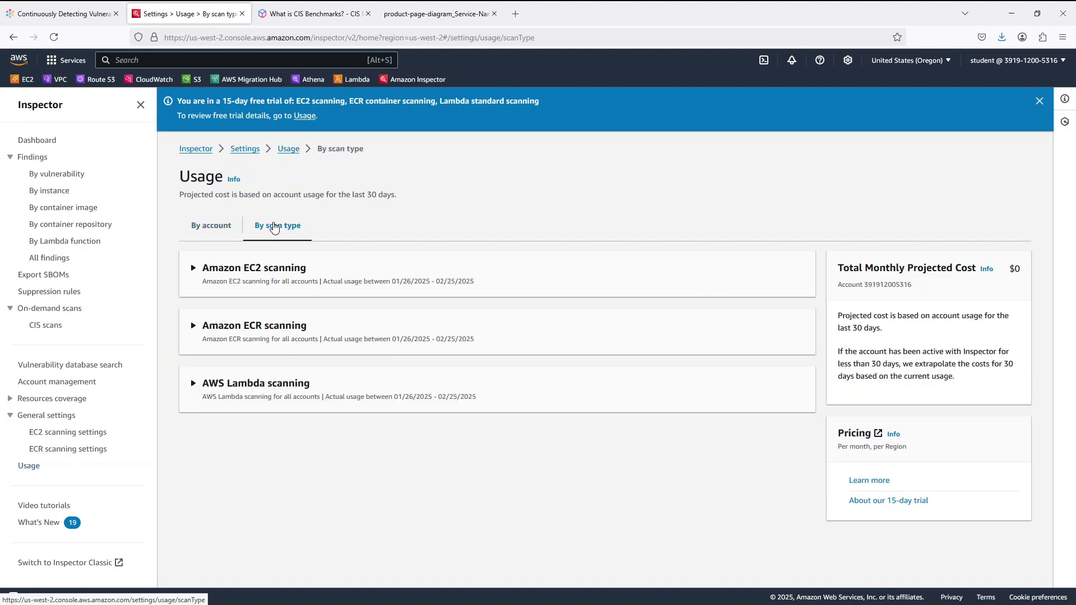
{"action": "left_click", "coordinate": [194, 268]}
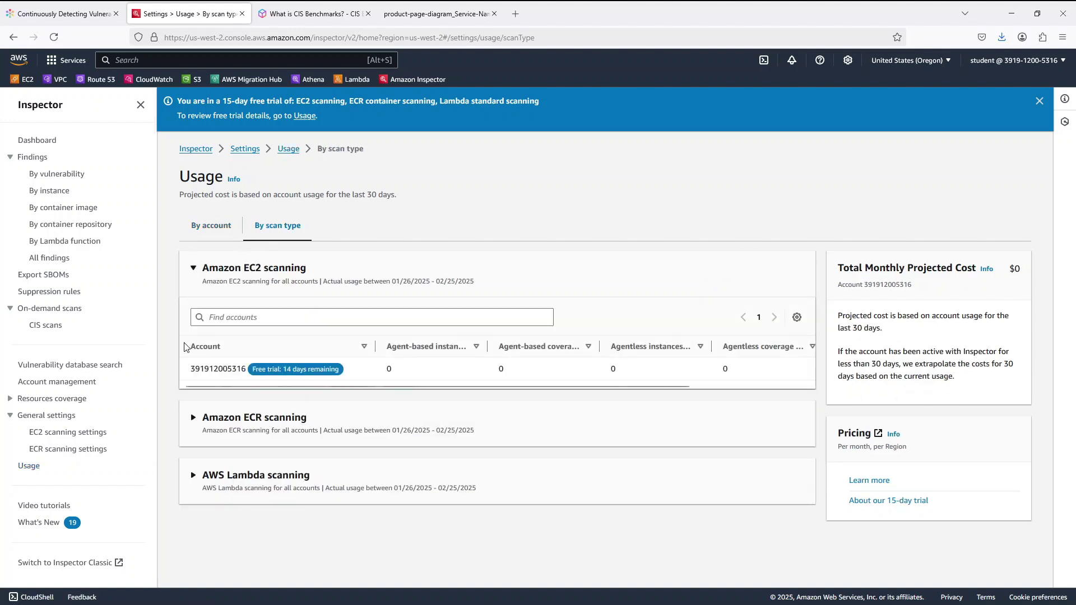
{"action": "left_click", "coordinate": [195, 427]}
{"action": "scroll", "coordinate": [197, 421], "scroll_direction": "down", "scroll_amount": 1}
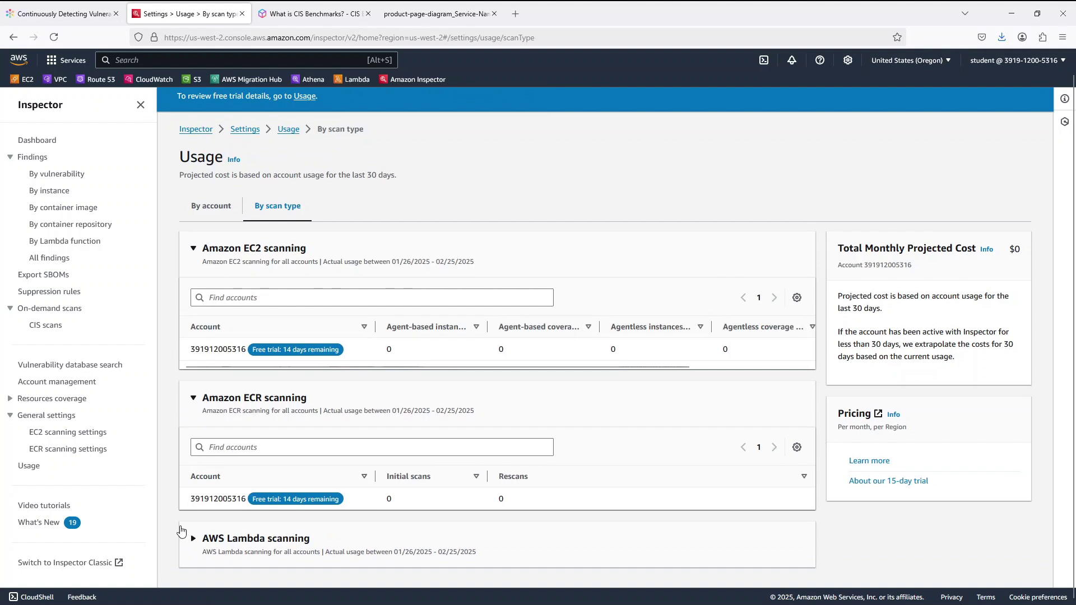
{"action": "left_click", "coordinate": [202, 543]}
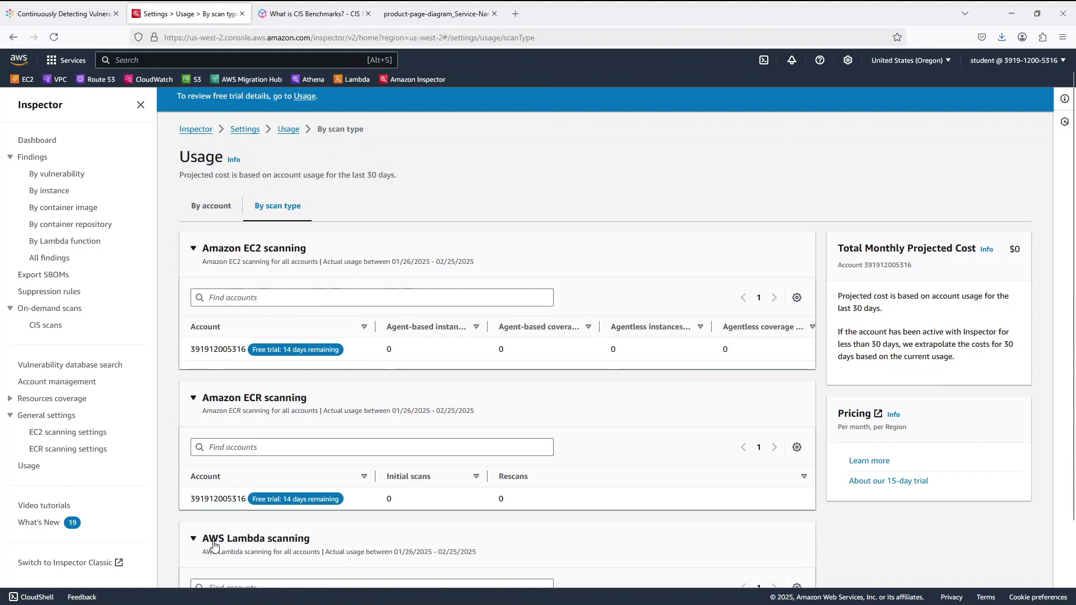
{"action": "scroll", "coordinate": [206, 542], "scroll_direction": "down", "scroll_amount": 2}
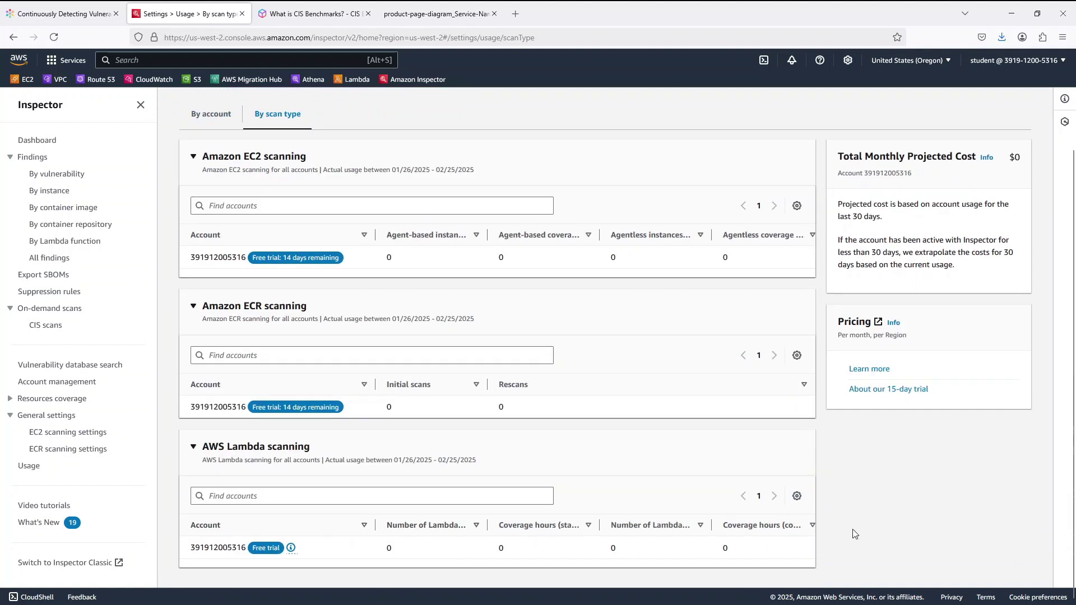
{"action": "scroll", "coordinate": [904, 538], "scroll_direction": "up", "scroll_amount": 3}
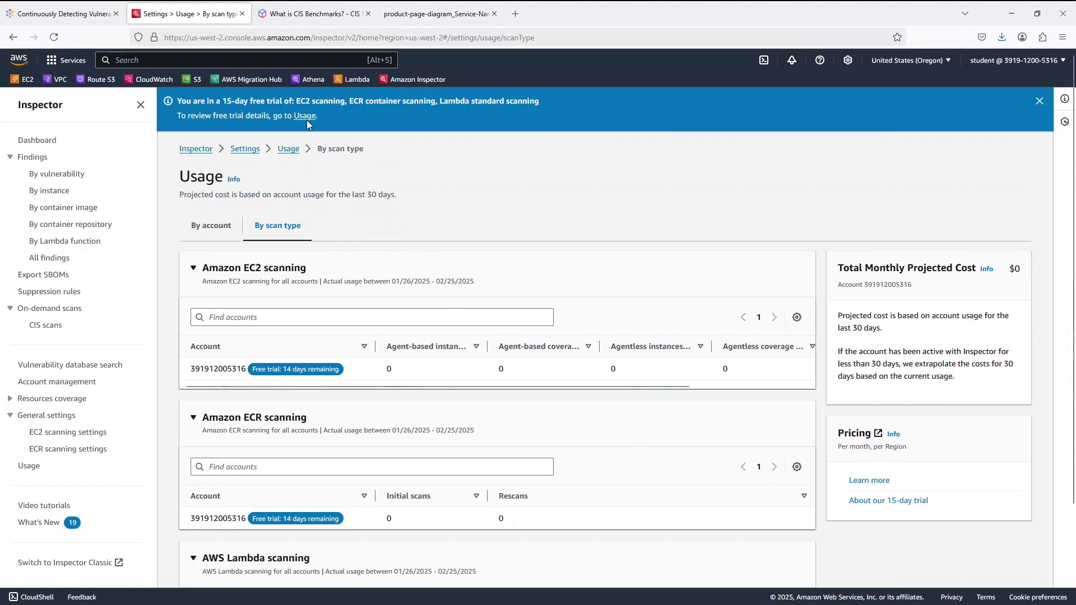
- Return to the QA lab, rerun the Activated Amazon Inspector validation and advance to the Reviewing Findings in Amazon Inspector step
{"action": "left_click", "coordinate": [80, 15]}
{"action": "scroll", "coordinate": [667, 360], "scroll_direction": "down", "scroll_amount": 10}
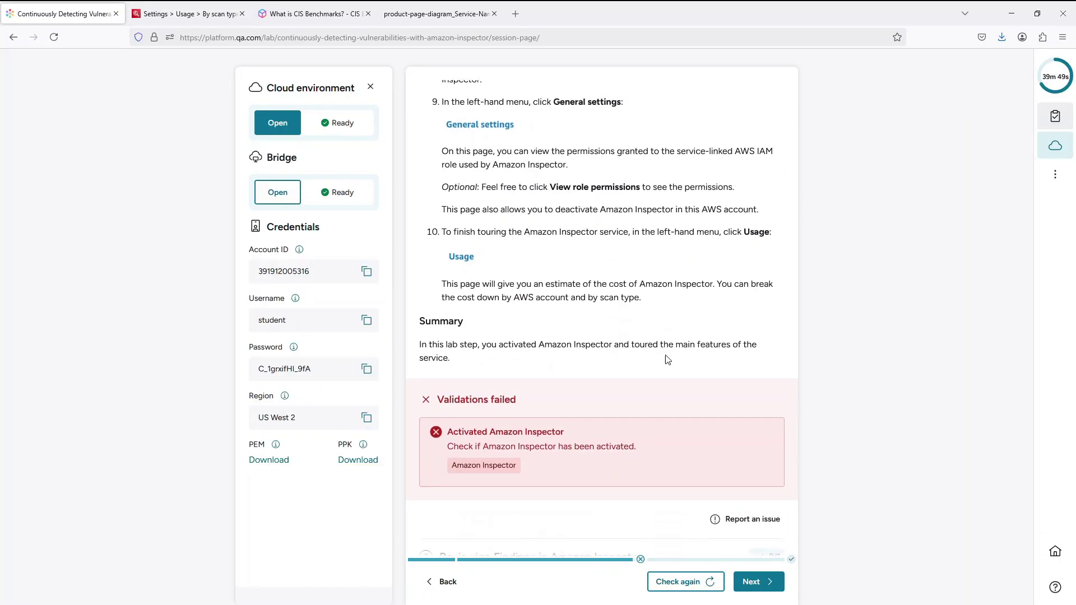
{"action": "left_click", "coordinate": [687, 587]}
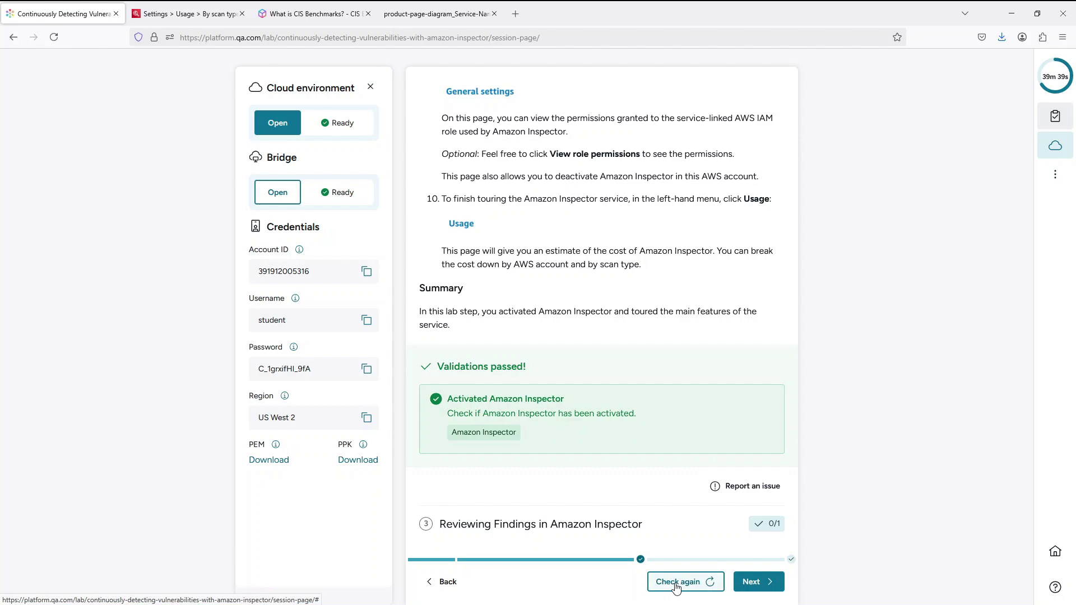
{"action": "left_click", "coordinate": [755, 582]}
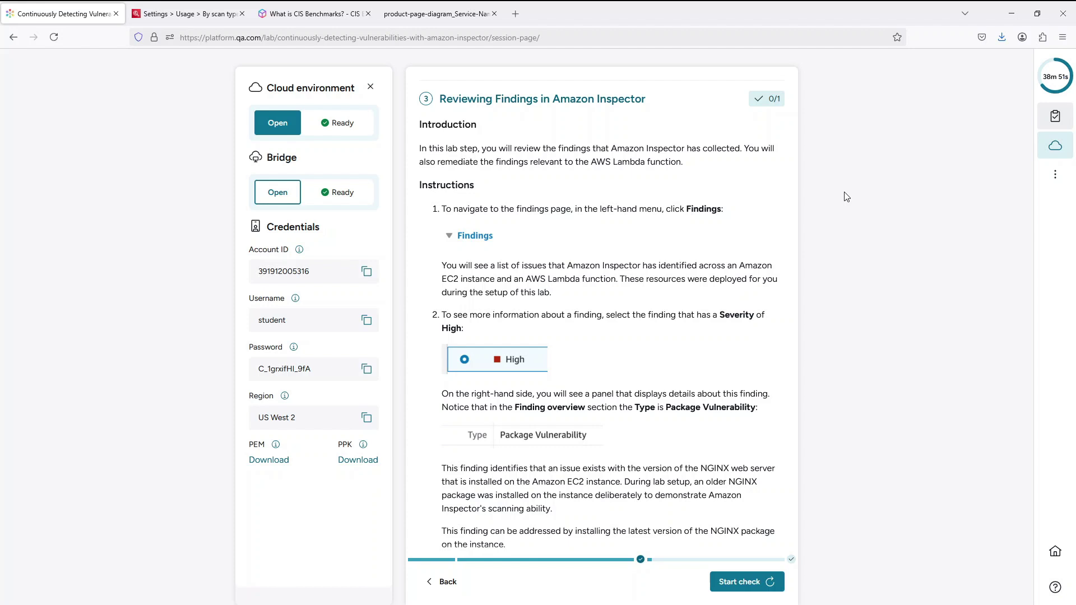
- Read the instructions for reviewing Inspector findings and updating the job-processor function's layer version, down to the summary and validations
{"action": "scroll", "coordinate": [754, 270], "scroll_direction": "down", "scroll_amount": 3}
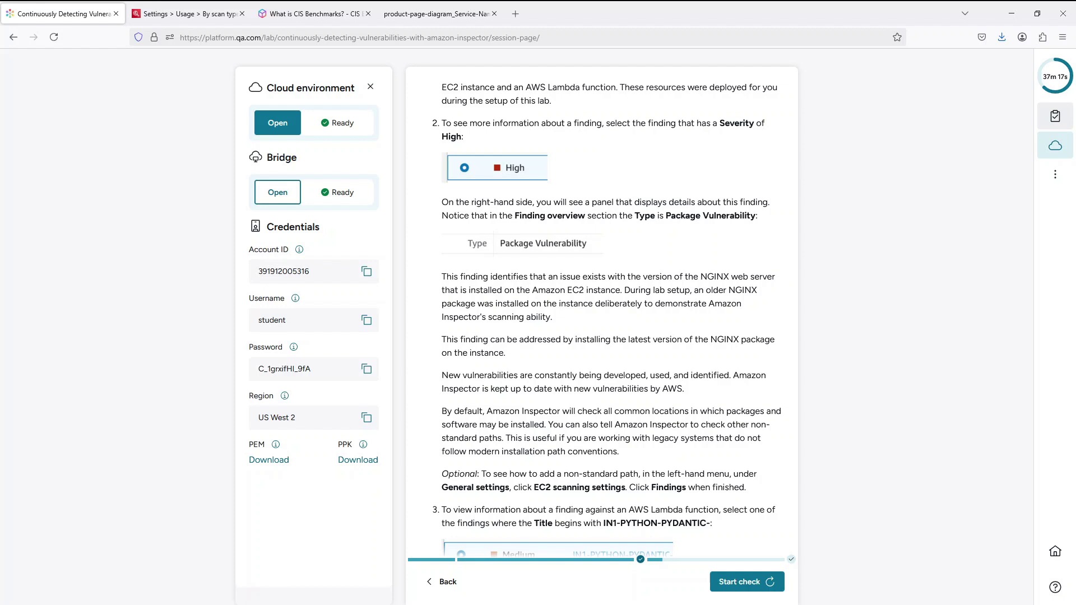
{"action": "scroll", "coordinate": [761, 182], "scroll_direction": "down", "scroll_amount": 1}
{"action": "scroll", "coordinate": [760, 181], "scroll_direction": "down", "scroll_amount": 7}
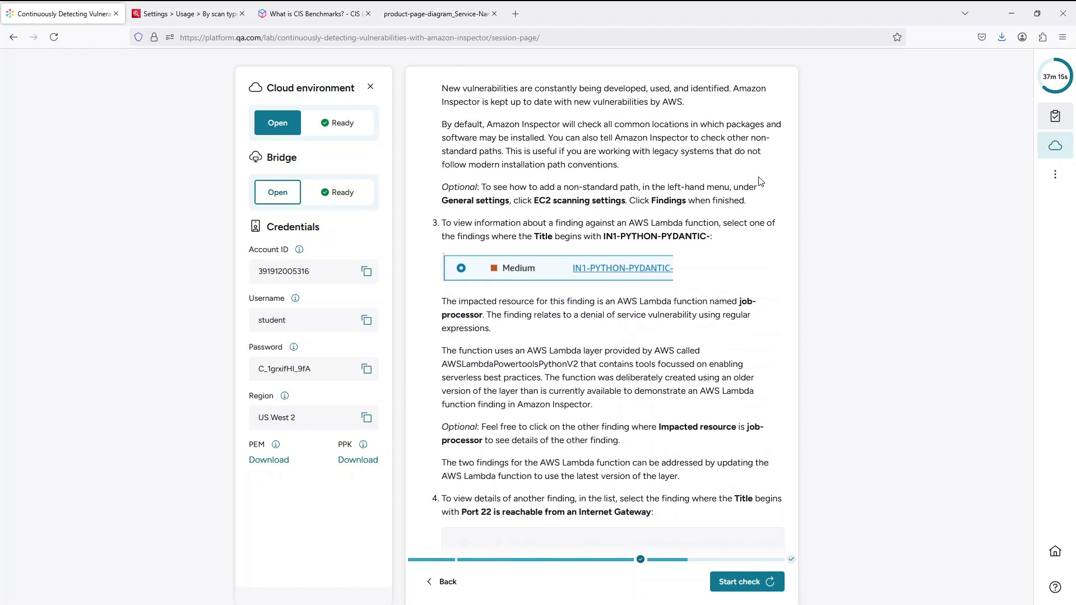
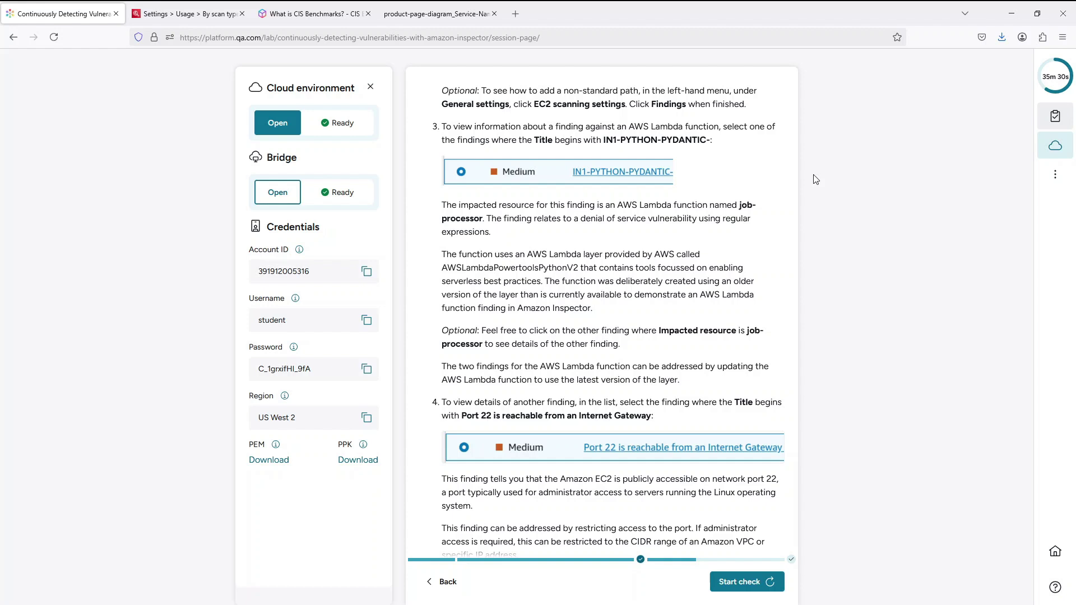
{"action": "scroll", "coordinate": [594, 289], "scroll_direction": "down", "scroll_amount": 3}
{"action": "scroll", "coordinate": [594, 289], "scroll_direction": "down", "scroll_amount": 3}
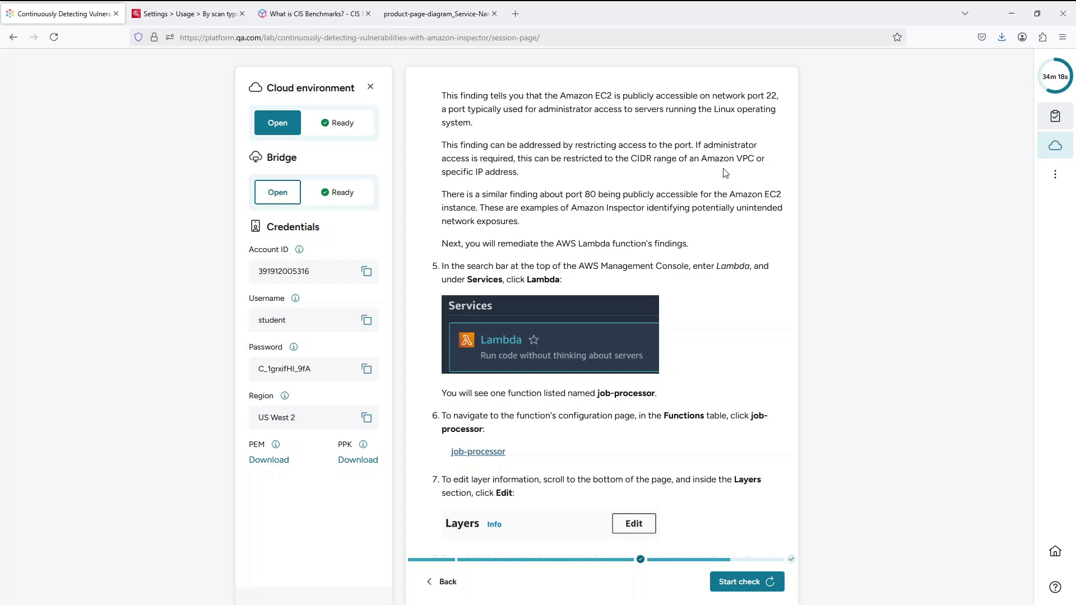
{"action": "scroll", "coordinate": [725, 173], "scroll_direction": "down", "scroll_amount": 5}
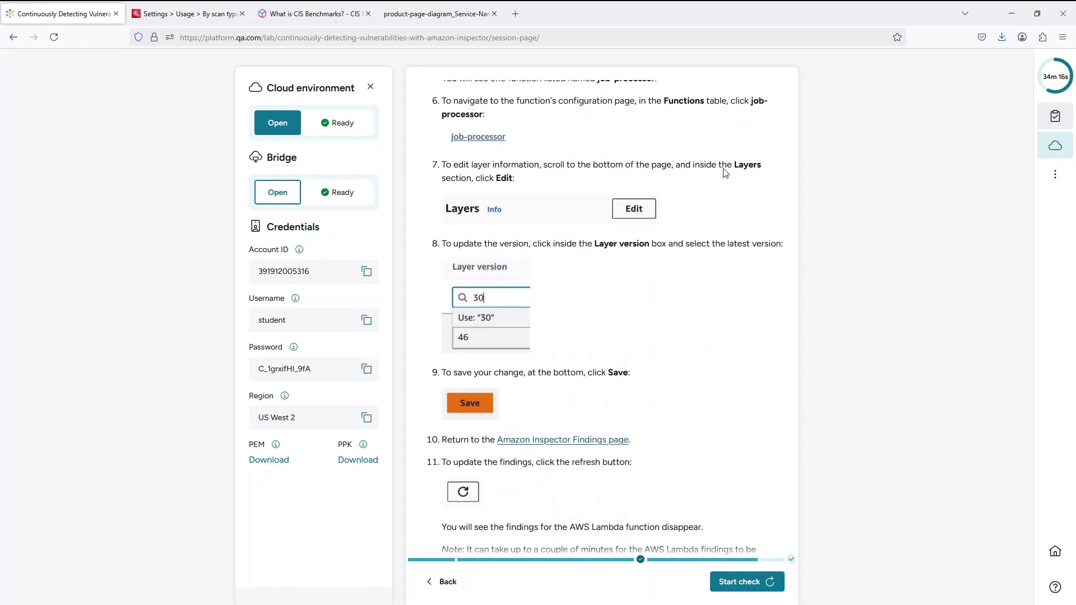
{"action": "scroll", "coordinate": [726, 172], "scroll_direction": "down", "scroll_amount": 1}
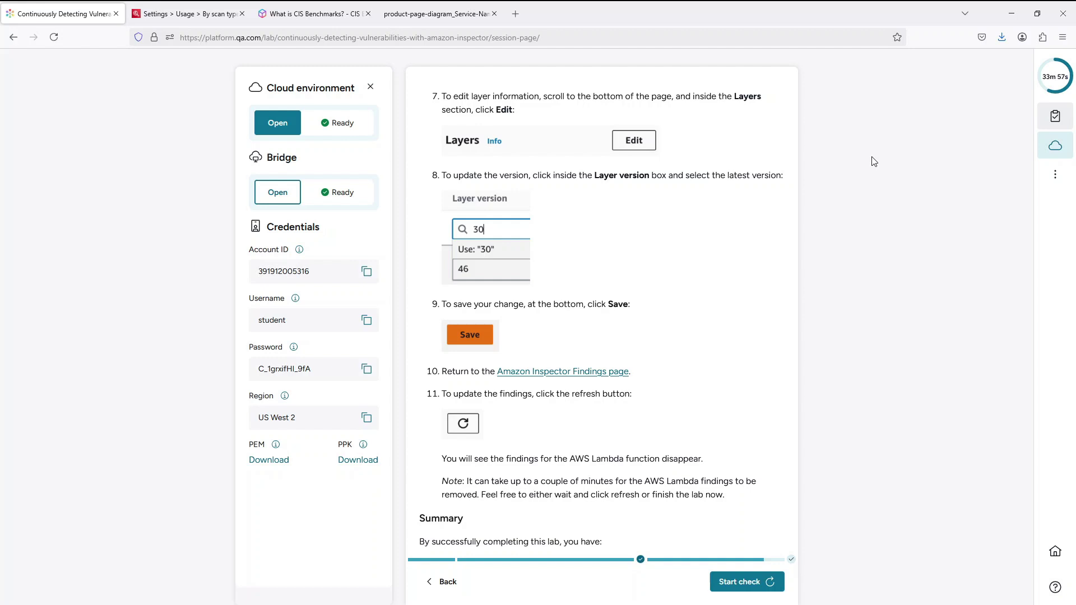
{"action": "scroll", "coordinate": [613, 204], "scroll_direction": "down", "scroll_amount": 5}
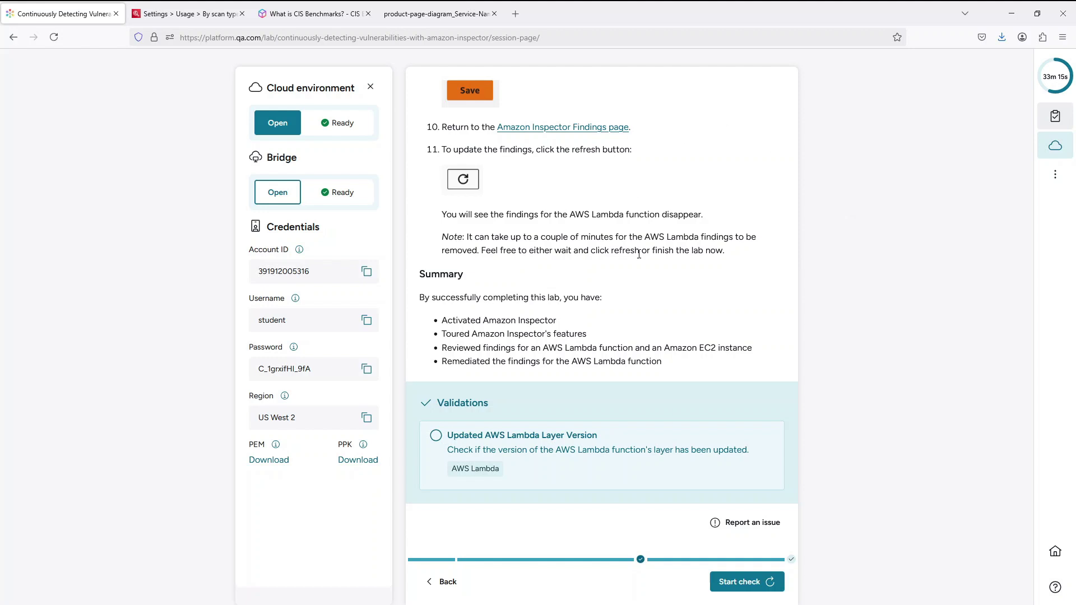
- Run the lab's Updated AWS Lambda Layer Version validation check
{"action": "left_click", "coordinate": [729, 583]}
{"action": "left_click_drag", "start_coordinate": [734, 449], "coordinate": [786, 450]}
{"action": "left_click", "coordinate": [747, 582]}
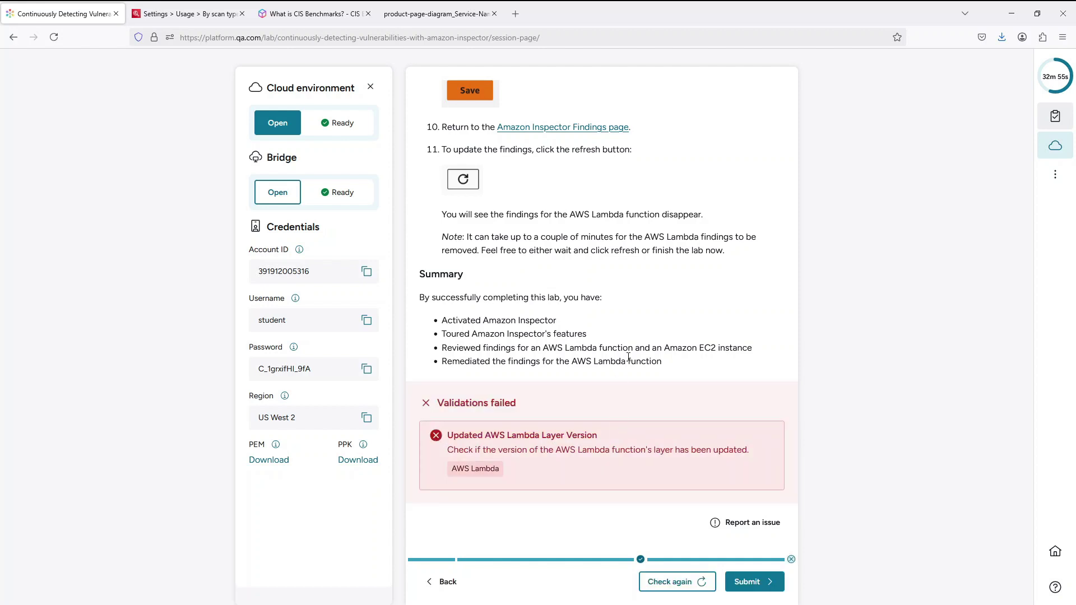
- Go back to the first instructions of the lab step on opening Findings and selecting the High severity finding
{"action": "scroll", "coordinate": [629, 357], "scroll_direction": "up", "scroll_amount": 1}
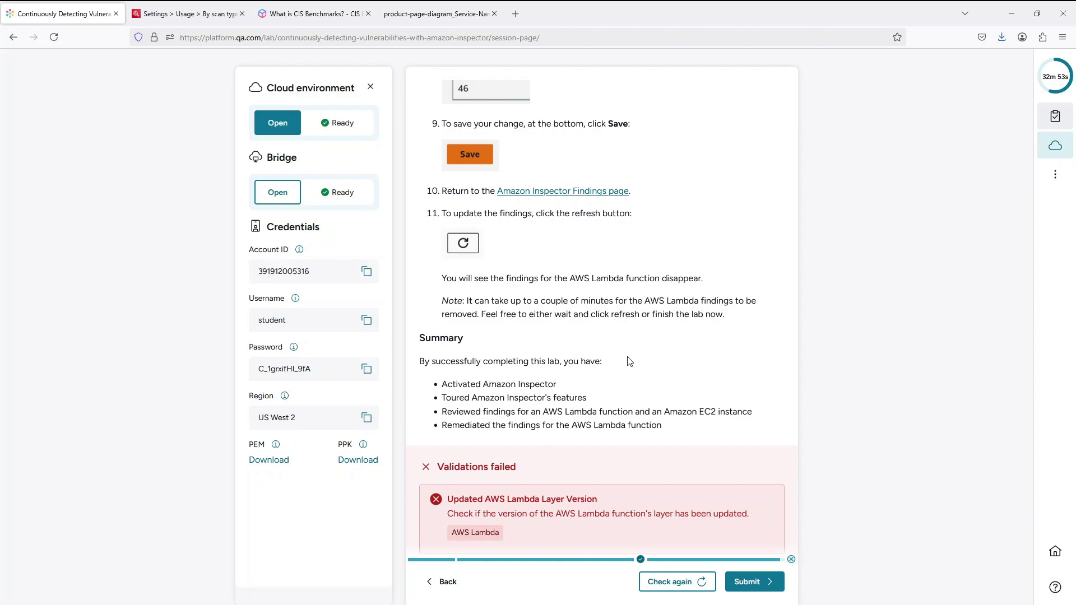
{"action": "scroll", "coordinate": [629, 361], "scroll_direction": "up", "scroll_amount": 15}
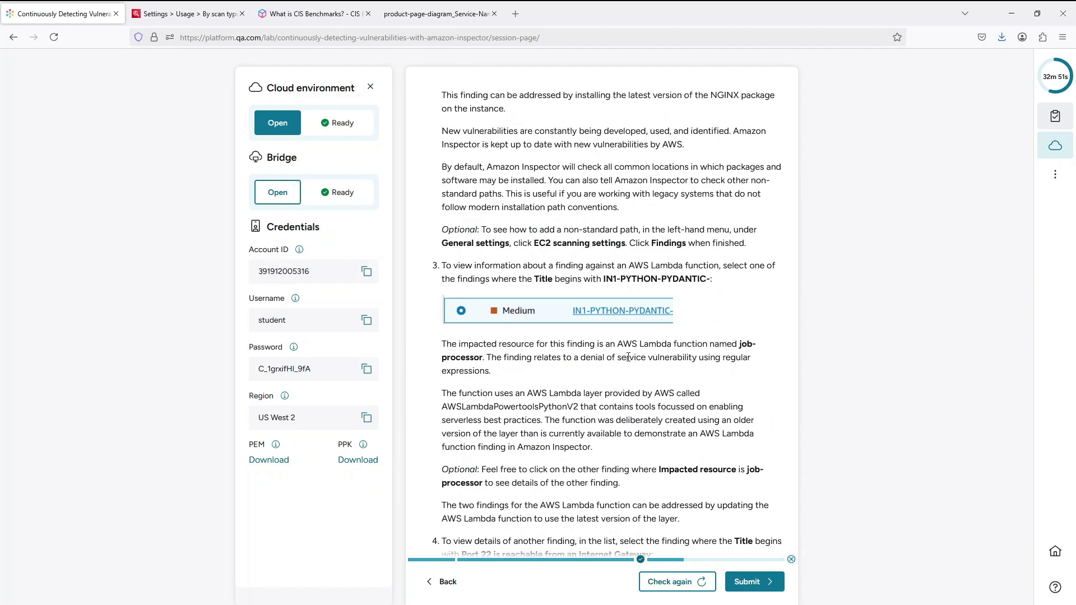
{"action": "scroll", "coordinate": [629, 357], "scroll_direction": "up", "scroll_amount": 8}
{"action": "scroll", "coordinate": [629, 361], "scroll_direction": "down", "scroll_amount": 2}
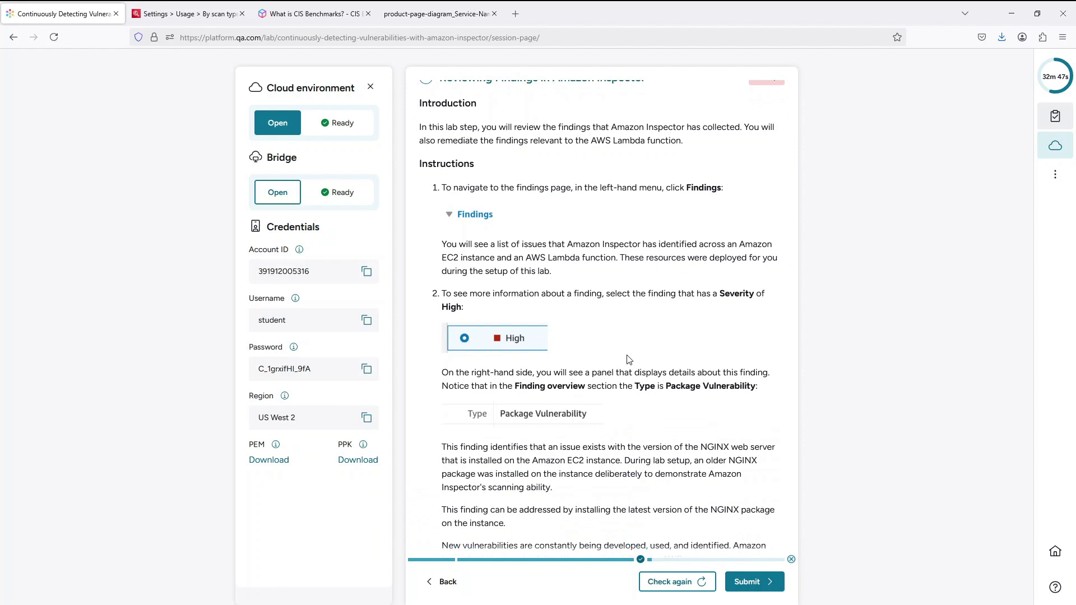
{"action": "scroll", "coordinate": [629, 359], "scroll_direction": "down", "scroll_amount": 1}
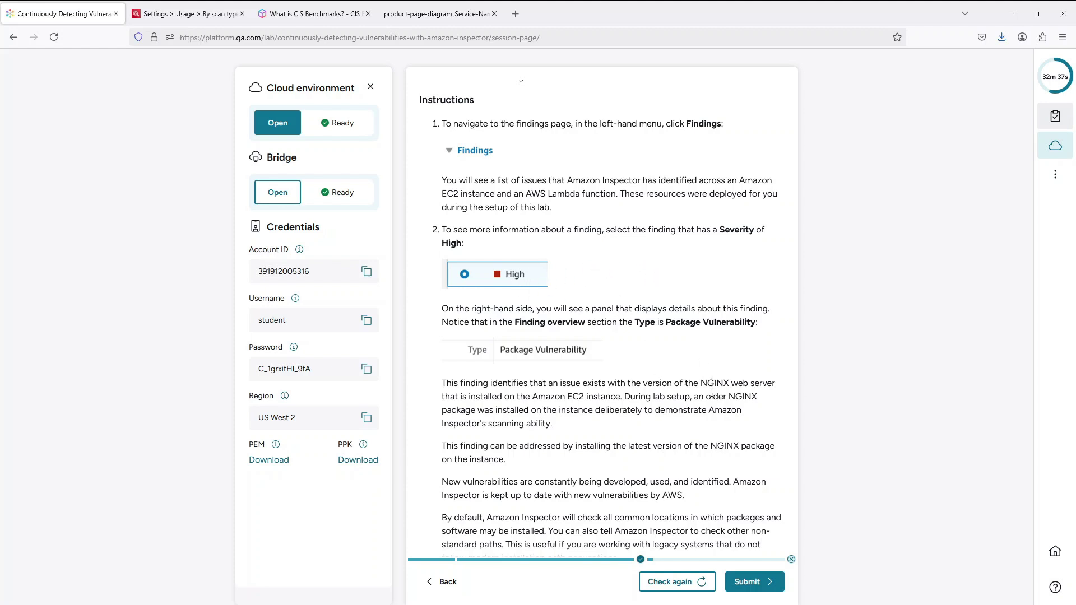
- Read the lab instructions on the NGINX package, IN1-PYTHON-PYDANTIC and port 22 findings, through to the Lambda remediation steps
{"action": "left_click_drag", "start_coordinate": [704, 383], "coordinate": [730, 384]}
{"action": "scroll", "coordinate": [715, 415], "scroll_direction": "down", "scroll_amount": 3}
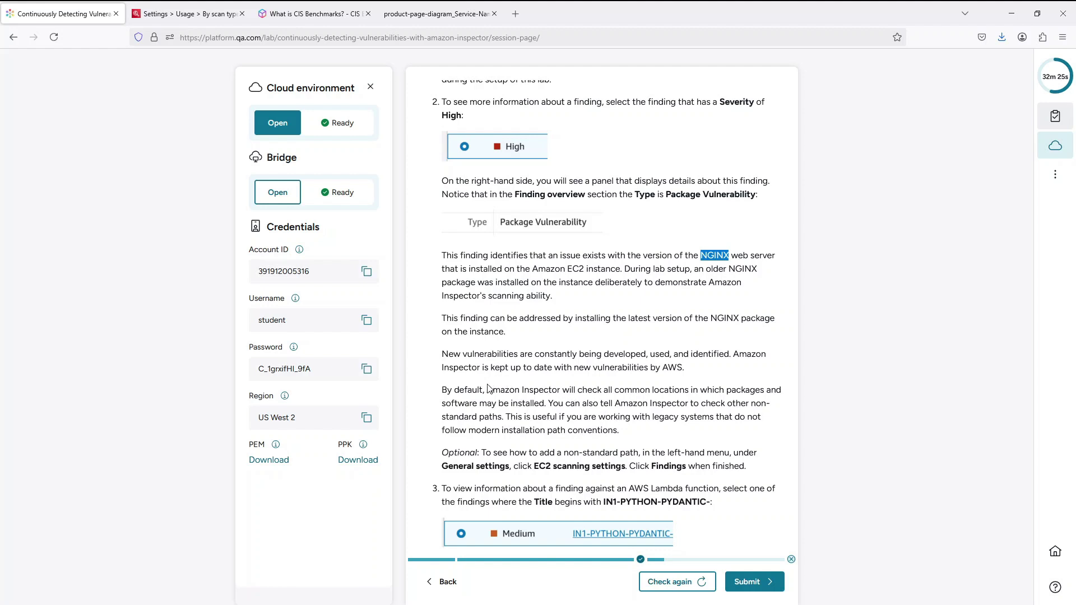
{"action": "scroll", "coordinate": [549, 405], "scroll_direction": "down", "scroll_amount": 2}
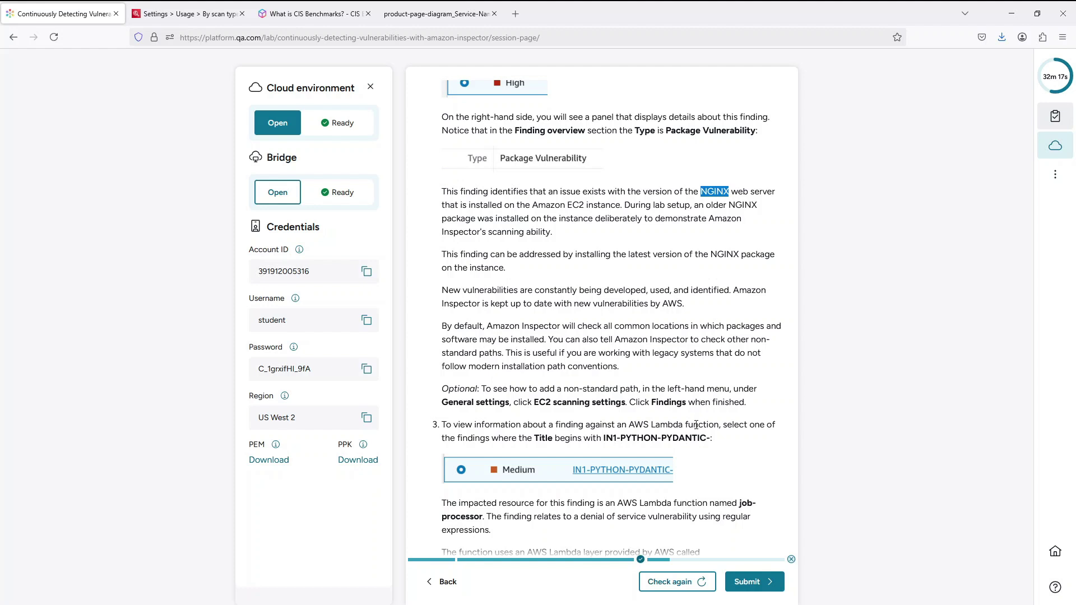
{"action": "scroll", "coordinate": [695, 425], "scroll_direction": "down", "scroll_amount": 6}
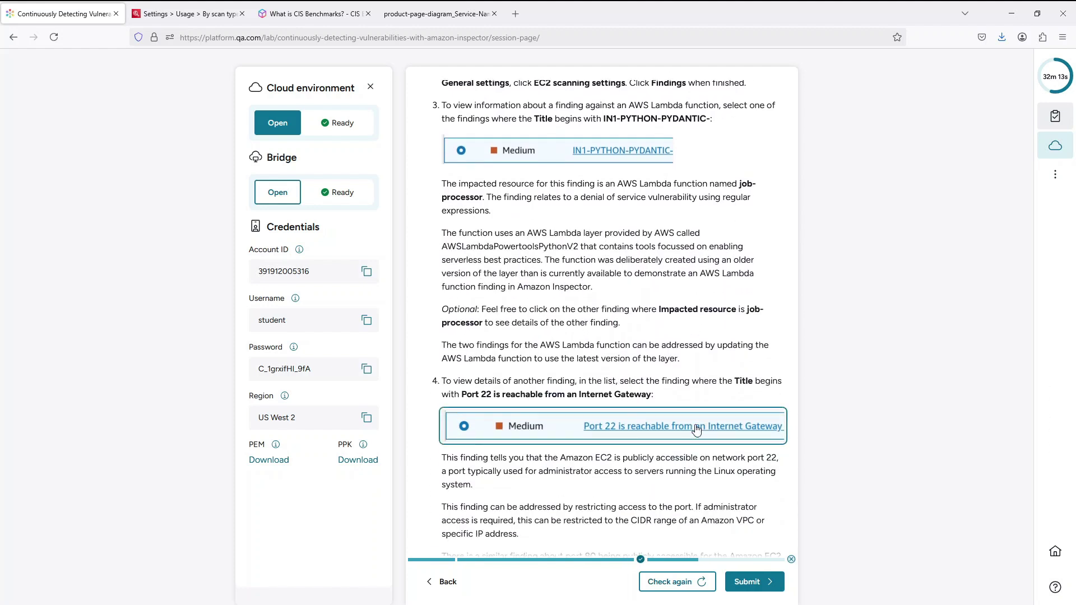
{"action": "scroll", "coordinate": [695, 429], "scroll_direction": "down", "scroll_amount": 1}
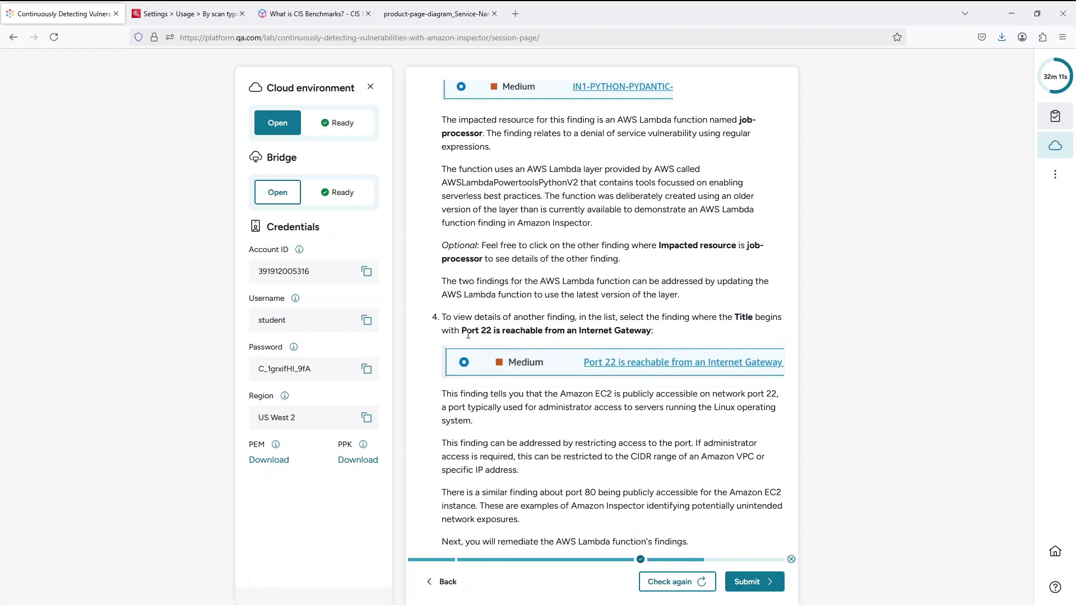
{"action": "scroll", "coordinate": [545, 332], "scroll_direction": "down", "scroll_amount": 1}
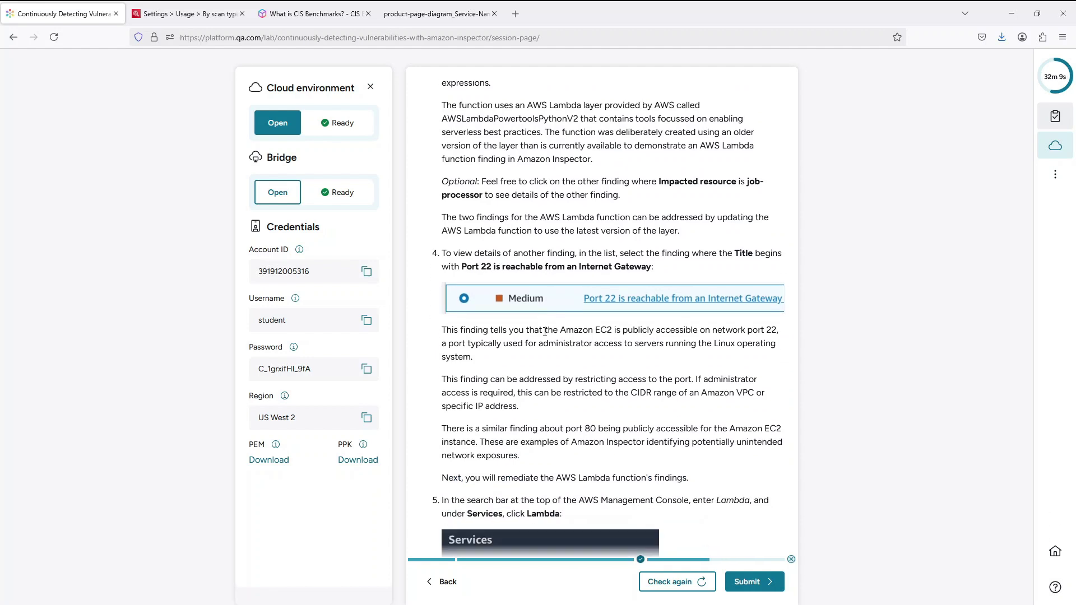
{"action": "scroll", "coordinate": [545, 332], "scroll_direction": "down", "scroll_amount": 4}
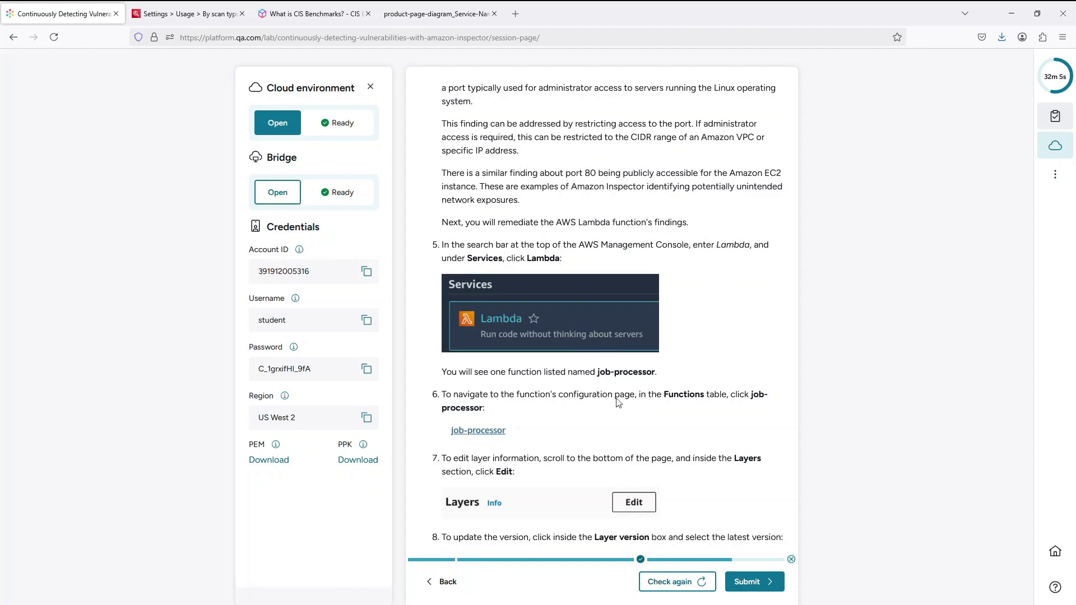
{"action": "scroll", "coordinate": [586, 351], "scroll_direction": "up", "scroll_amount": 15}
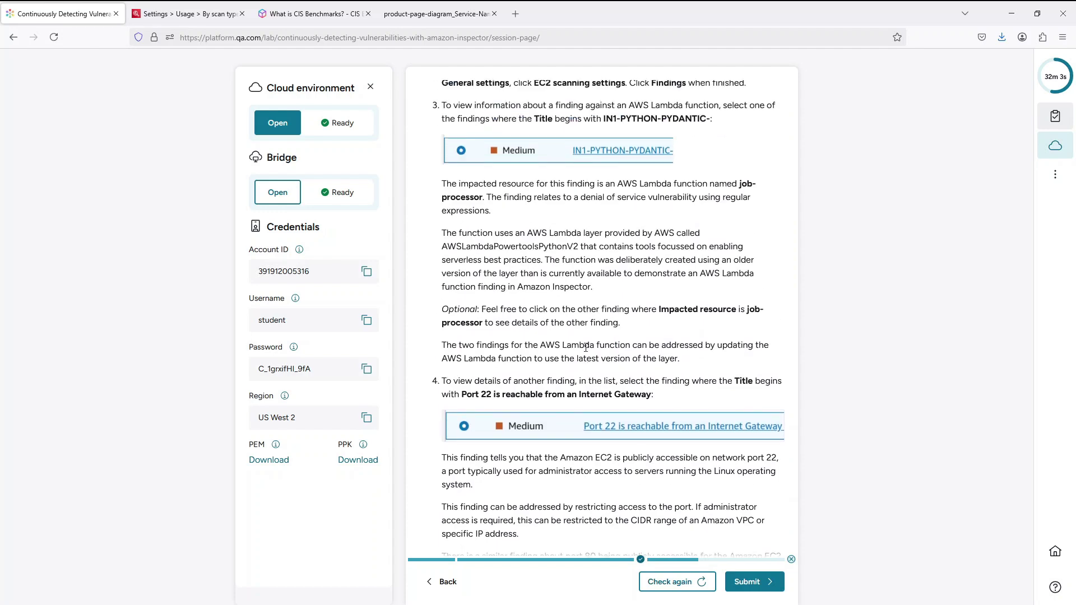
{"action": "scroll", "coordinate": [584, 351], "scroll_direction": "down", "scroll_amount": 5}
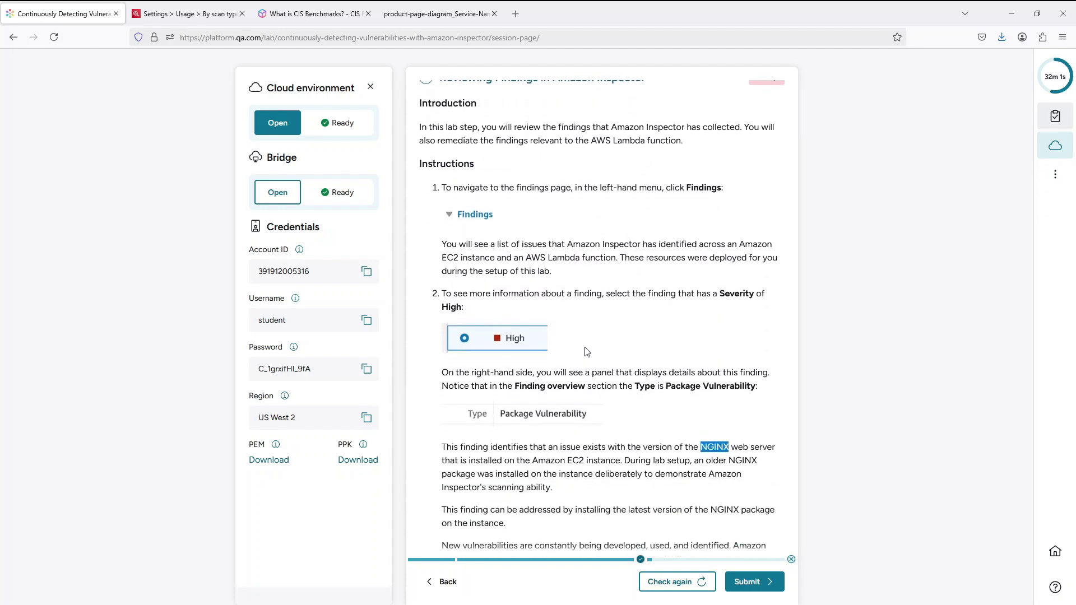
- Switch to the Amazon Inspector console, close the CIS Benchmarks and product diagram pages, and open the list of all findings
{"action": "left_click", "coordinate": [185, 14]}
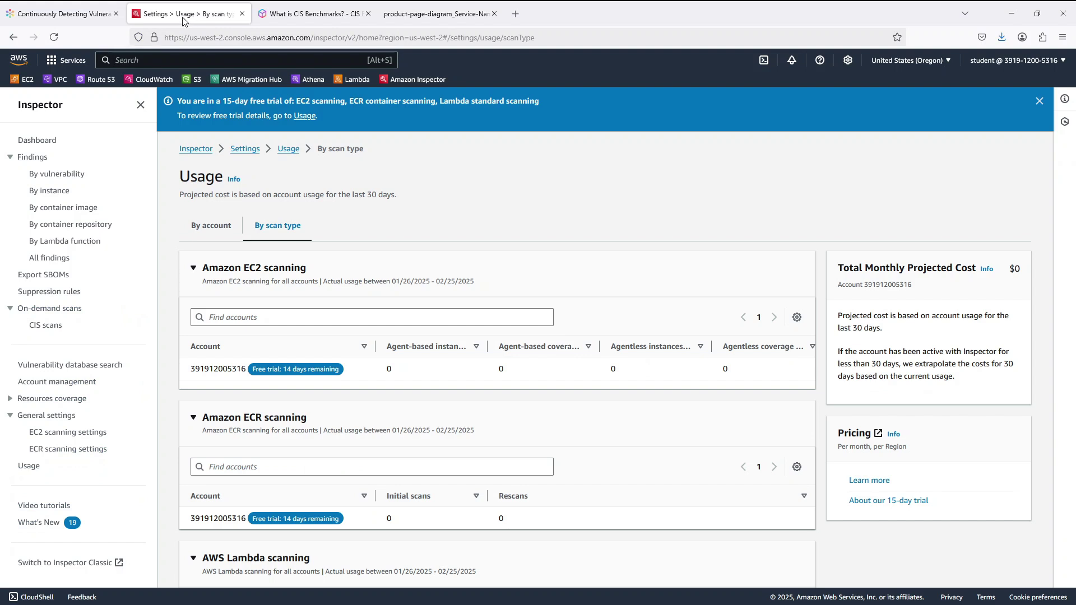
{"action": "left_click", "coordinate": [368, 15]}
{"action": "left_click", "coordinate": [368, 14]}
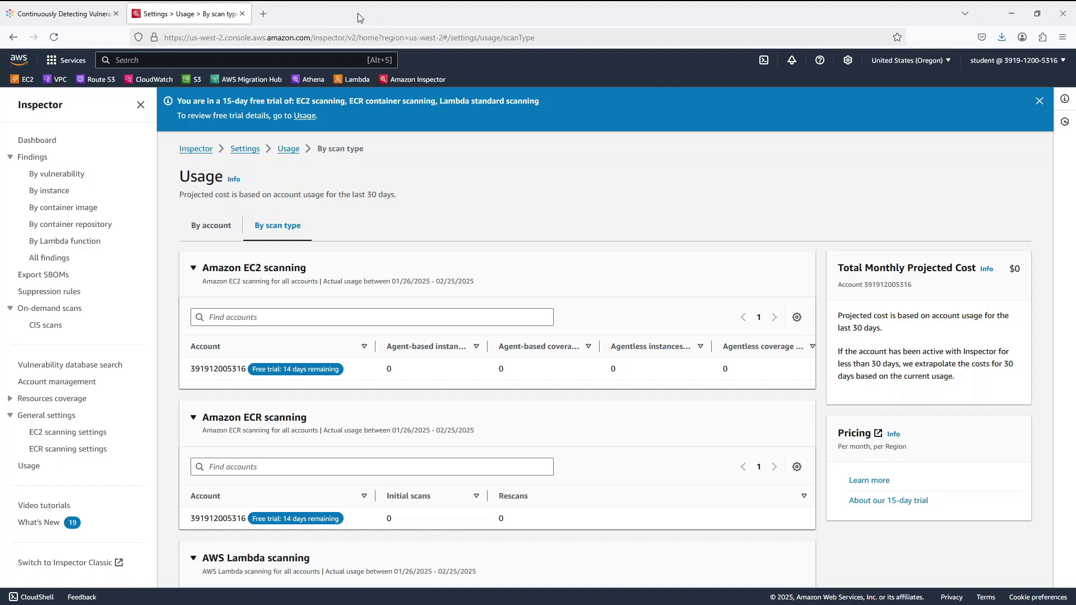
{"action": "left_click", "coordinate": [35, 158]}
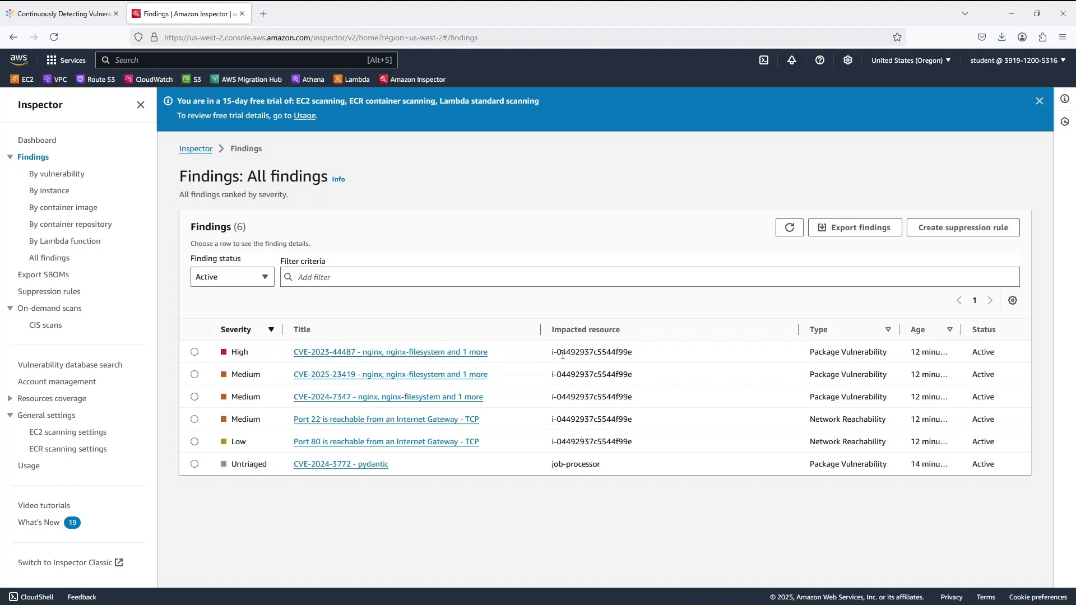
- Select the High severity finding CVE-2023-44487 for nginx and widen its details pane
{"action": "left_click_drag", "start_coordinate": [563, 354], "coordinate": [614, 354]}
{"action": "left_click", "coordinate": [617, 356]}
{"action": "left_click", "coordinate": [373, 353]}
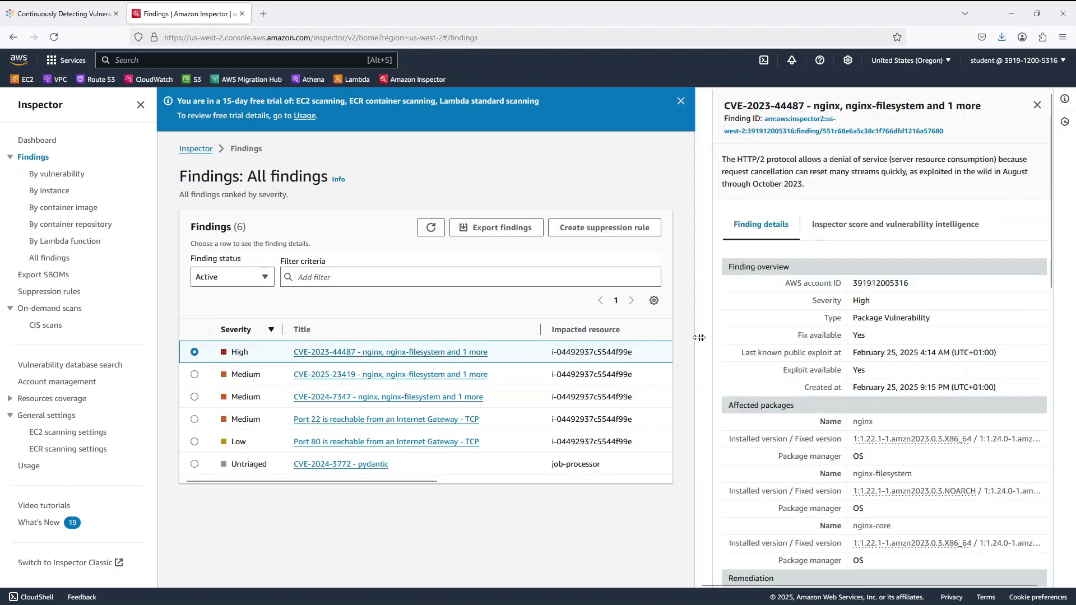
{"action": "left_click_drag", "start_coordinate": [701, 338], "coordinate": [565, 343]}
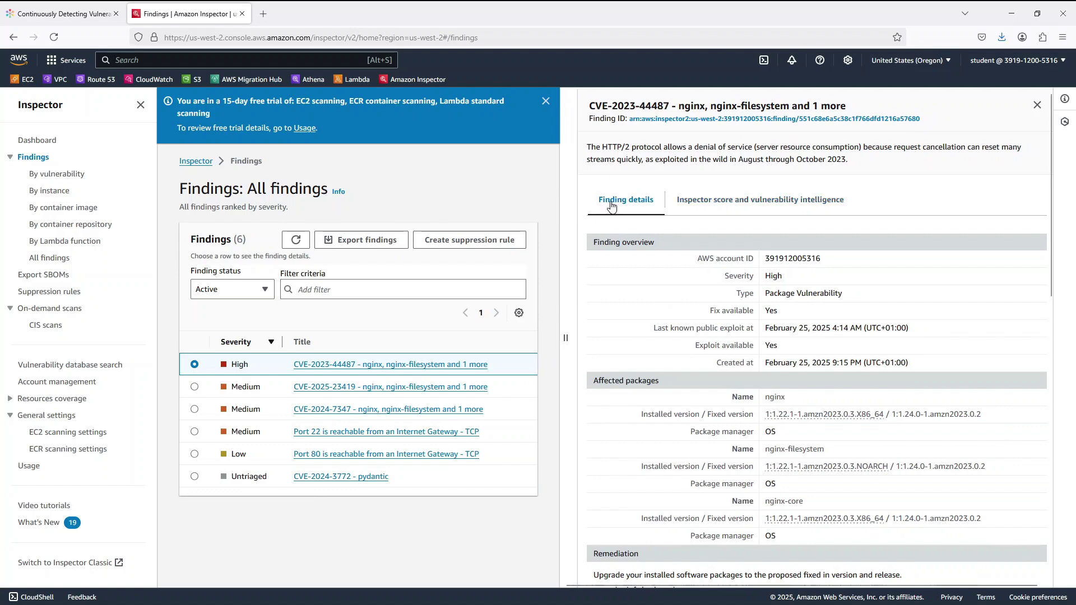
- Examine the full JSON of the CVE-2023-44487 finding from its finding ID, then close it
{"action": "left_click", "coordinate": [678, 120]}
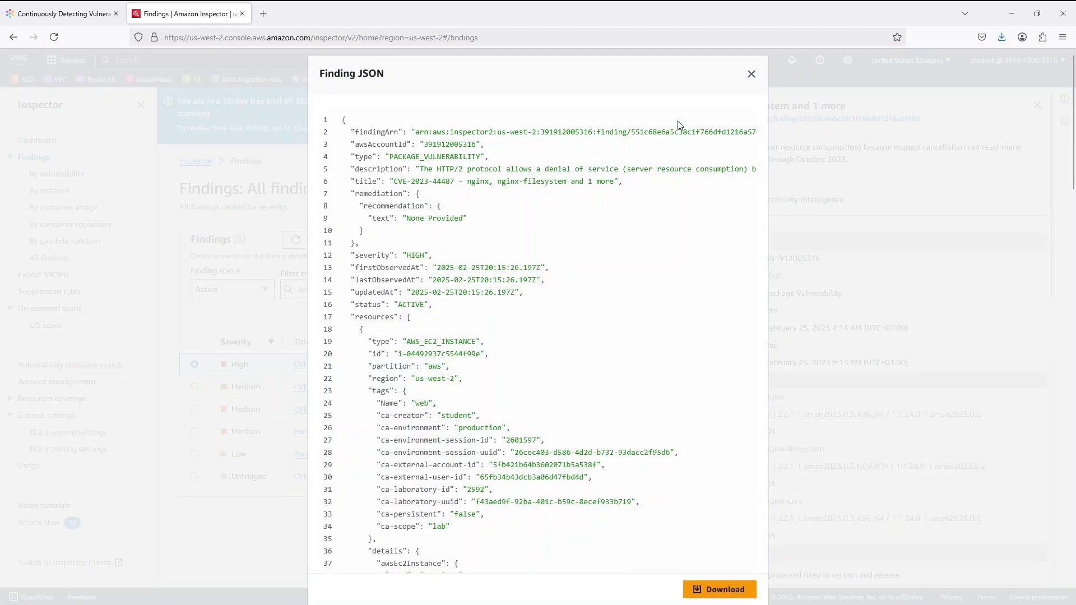
{"action": "scroll", "coordinate": [610, 195], "scroll_direction": "down", "scroll_amount": 10}
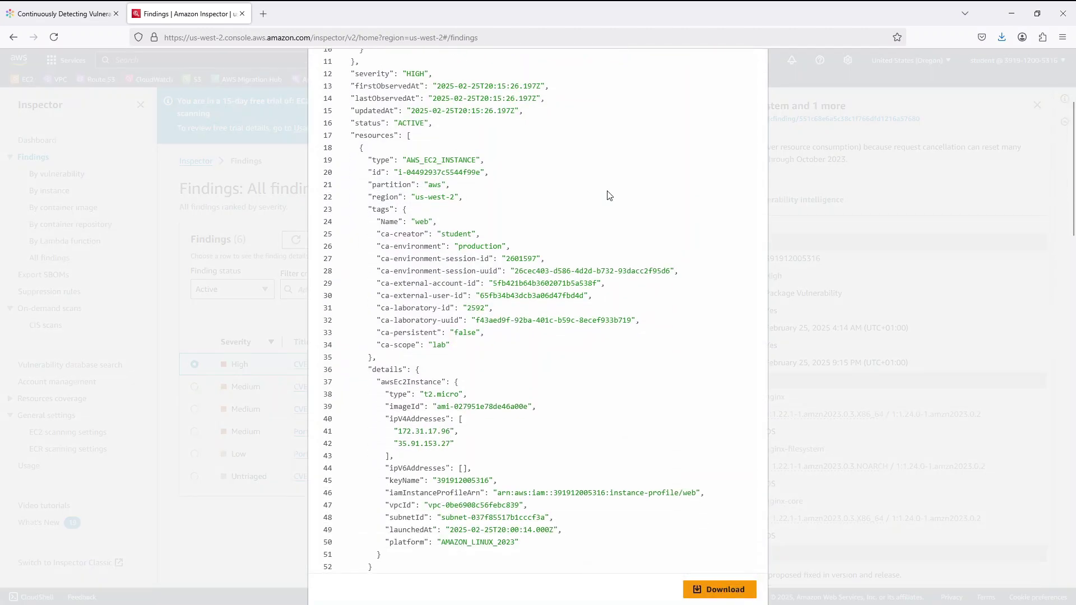
{"action": "scroll", "coordinate": [609, 195], "scroll_direction": "down", "scroll_amount": 13}
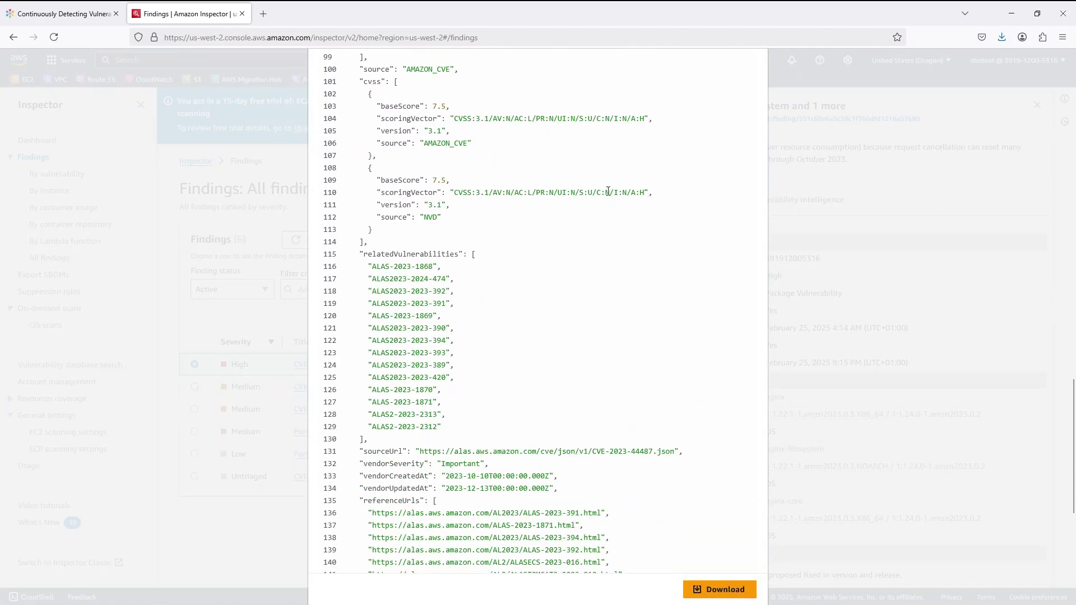
{"action": "scroll", "coordinate": [609, 195], "scroll_direction": "down", "scroll_amount": 3}
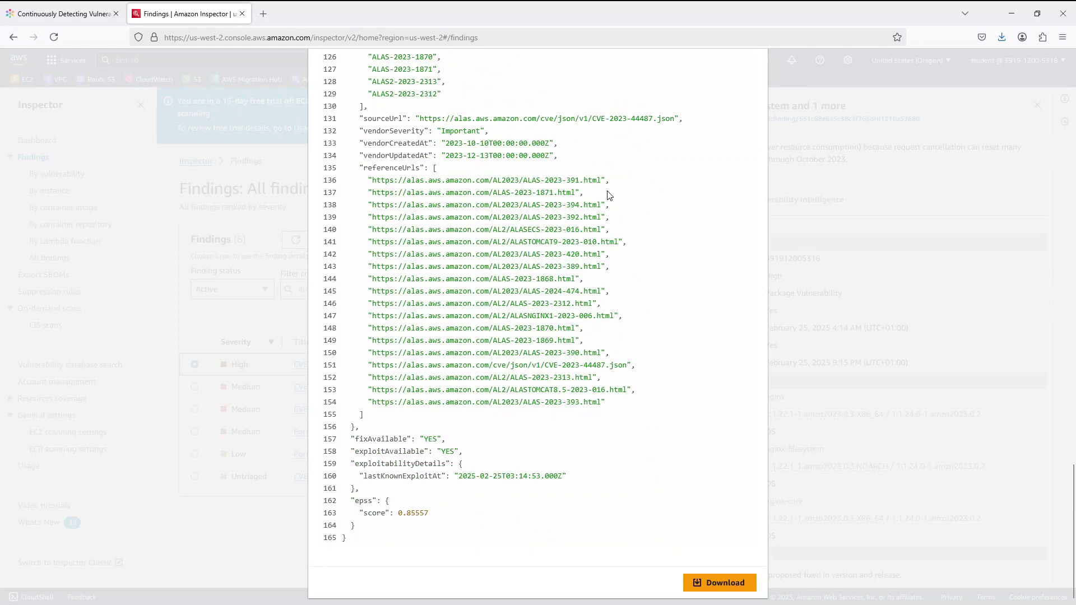
{"action": "scroll", "coordinate": [610, 195], "scroll_direction": "up", "scroll_amount": 12}
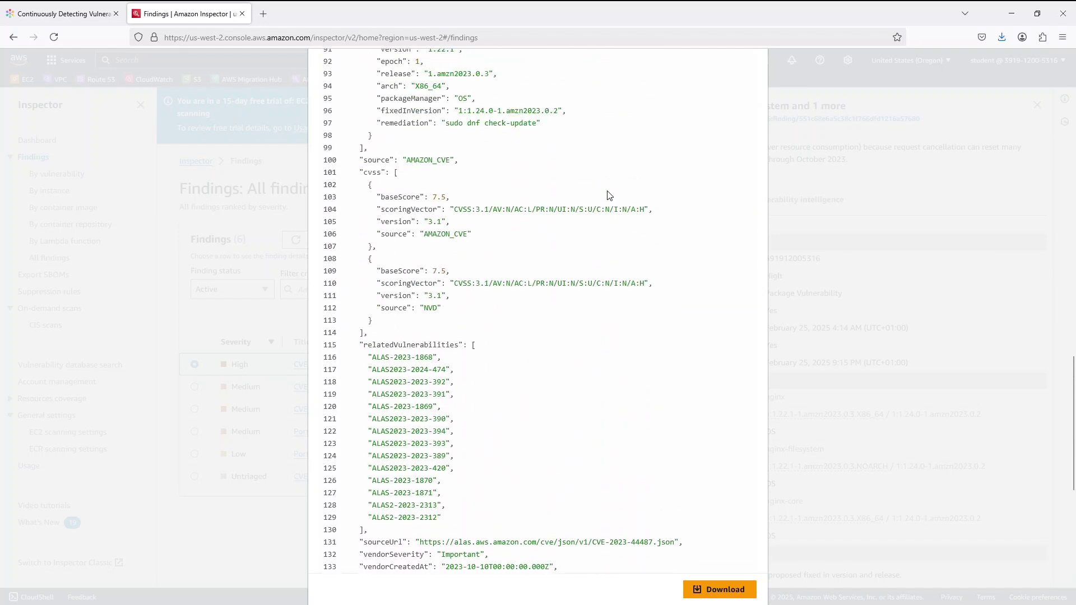
{"action": "scroll", "coordinate": [609, 195], "scroll_direction": "up", "scroll_amount": 12}
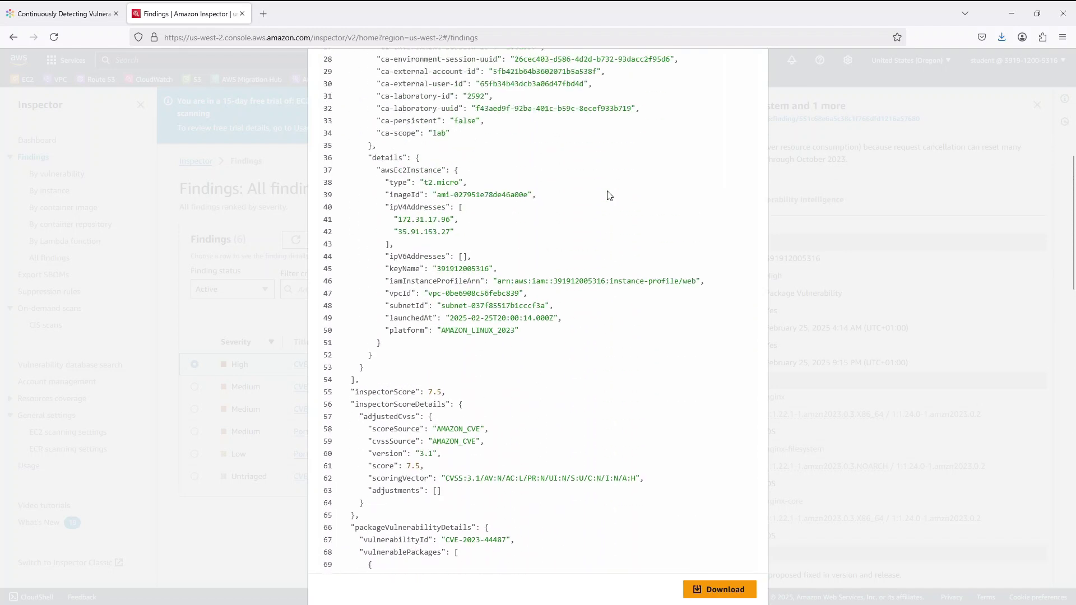
{"action": "scroll", "coordinate": [610, 195], "scroll_direction": "up", "scroll_amount": 2}
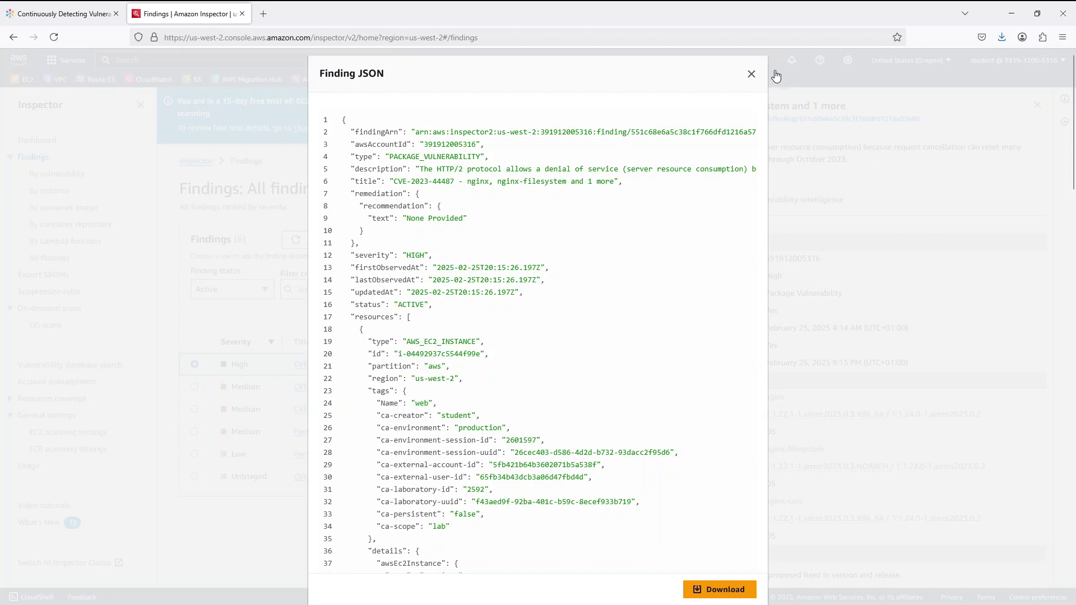
{"action": "left_click", "coordinate": [752, 73]}
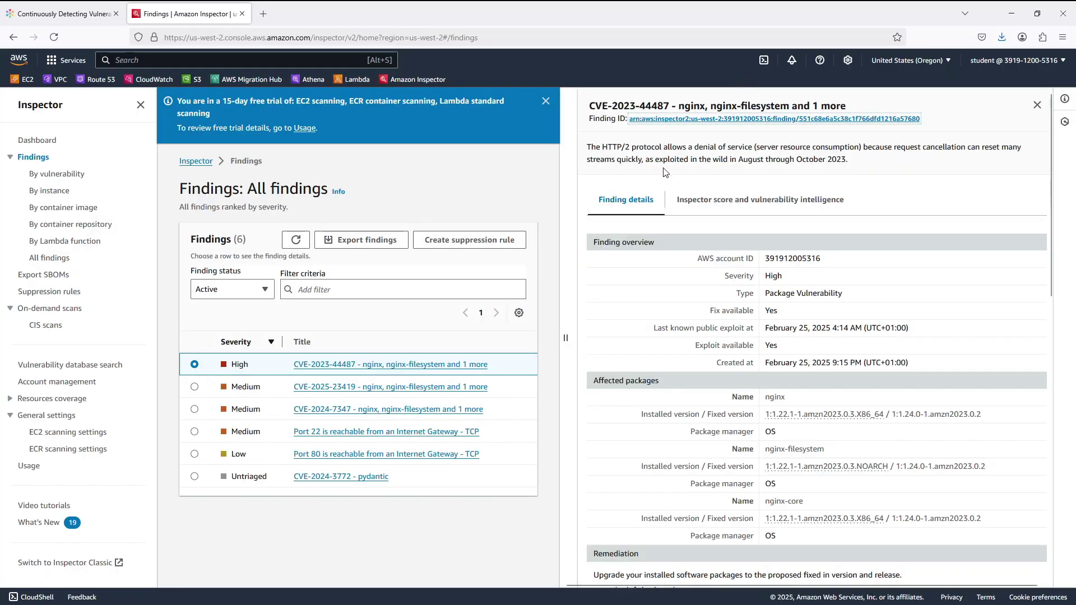
- Review the finding's Inspector score and vulnerability intelligence, including the CVSS metrics, known malware and evidence rules
{"action": "left_click", "coordinate": [722, 205]}
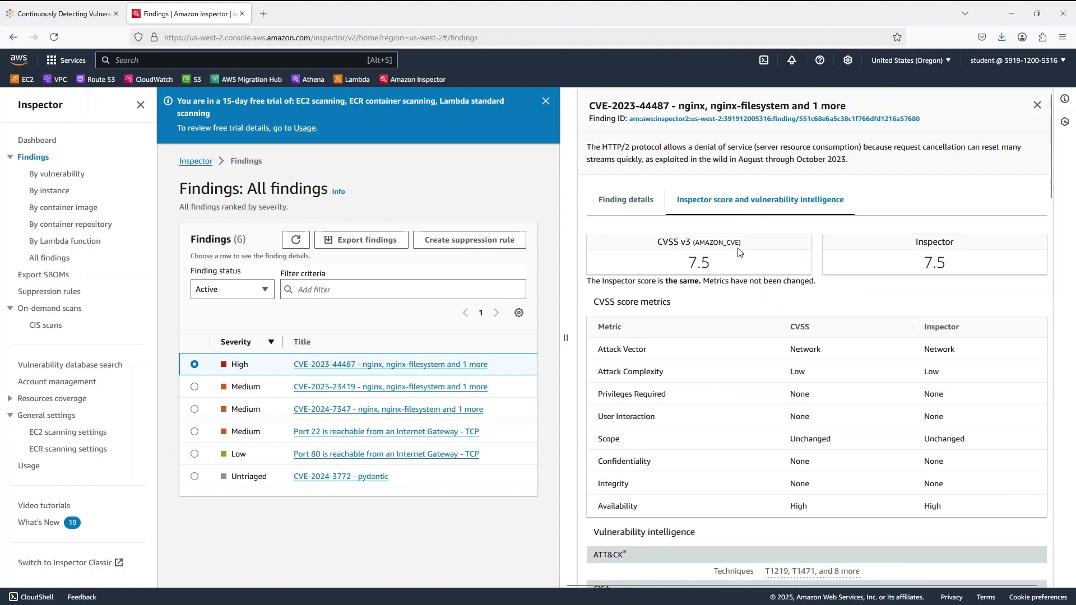
{"action": "scroll", "coordinate": [738, 253], "scroll_direction": "down", "scroll_amount": 2}
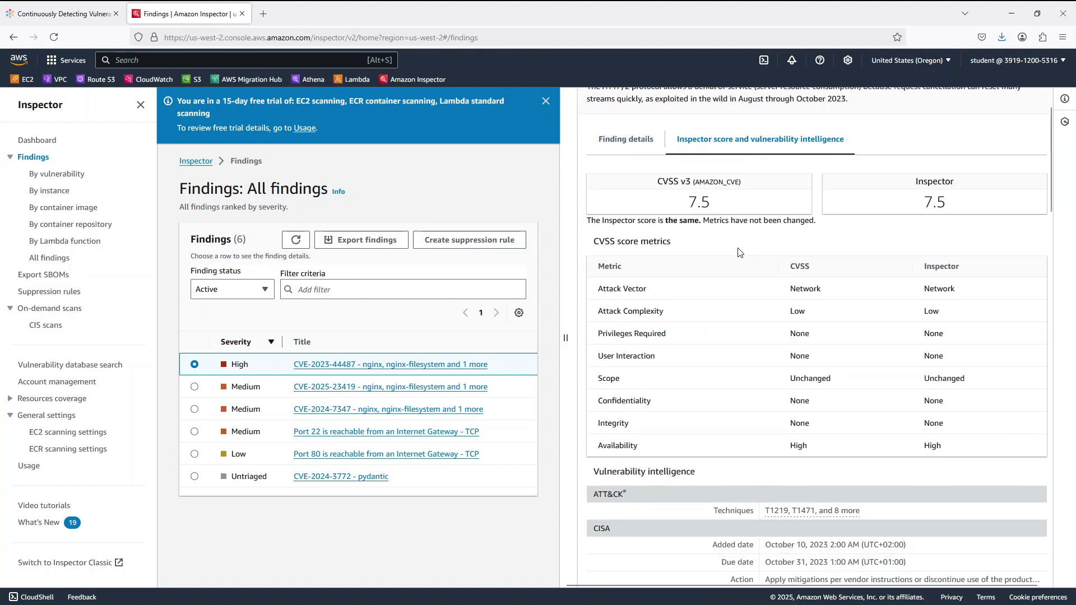
{"action": "scroll", "coordinate": [737, 253], "scroll_direction": "down", "scroll_amount": 5}
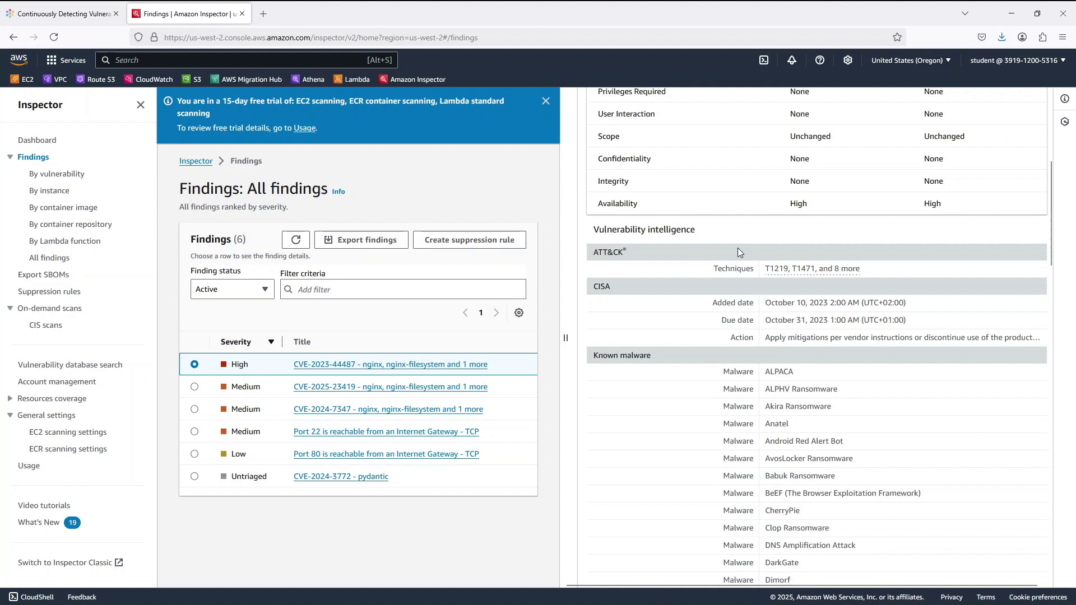
{"action": "scroll", "coordinate": [737, 248], "scroll_direction": "down", "scroll_amount": 5}
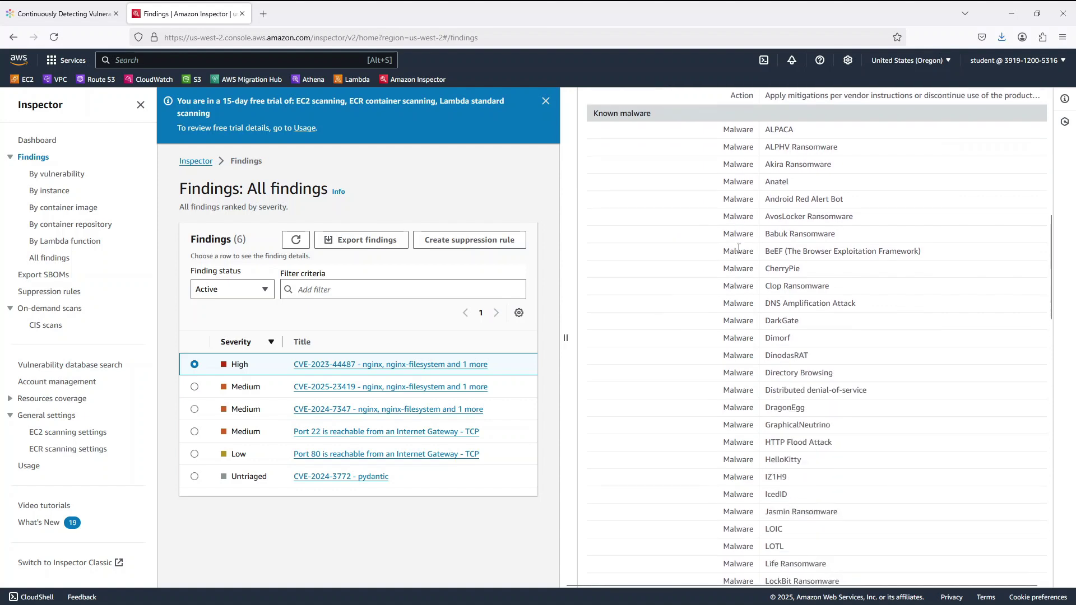
{"action": "scroll", "coordinate": [739, 248], "scroll_direction": "down", "scroll_amount": 9}
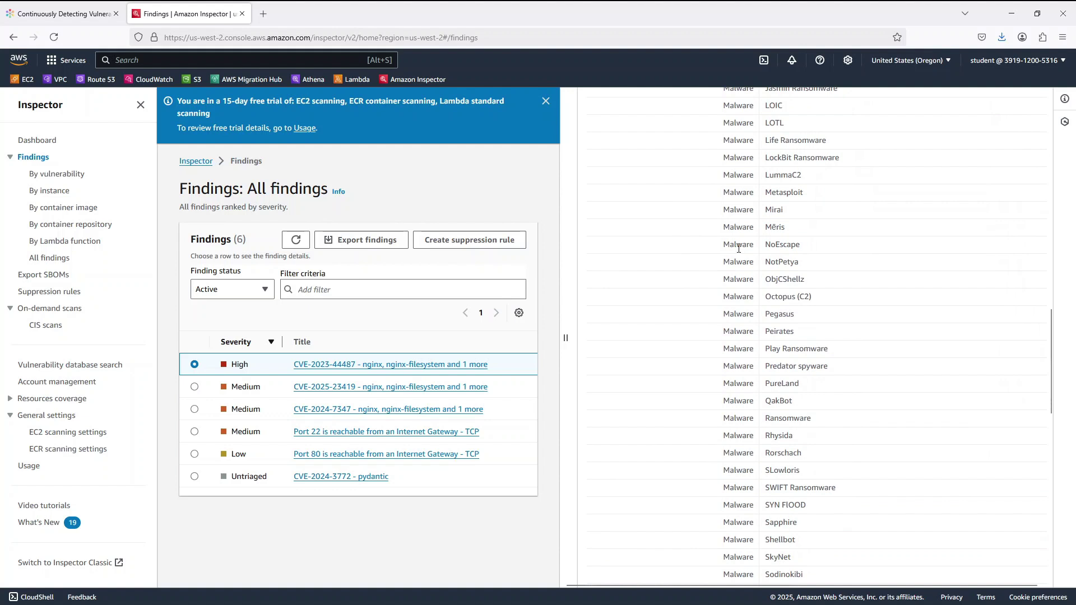
{"action": "scroll", "coordinate": [739, 248], "scroll_direction": "down", "scroll_amount": 8}
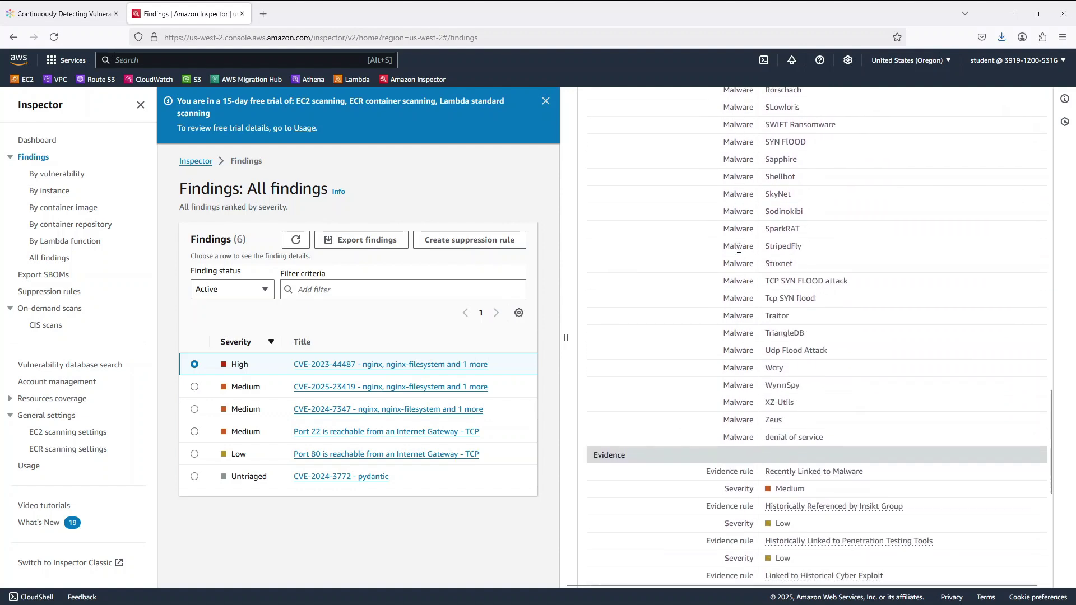
{"action": "scroll", "coordinate": [738, 248], "scroll_direction": "down", "scroll_amount": 6}
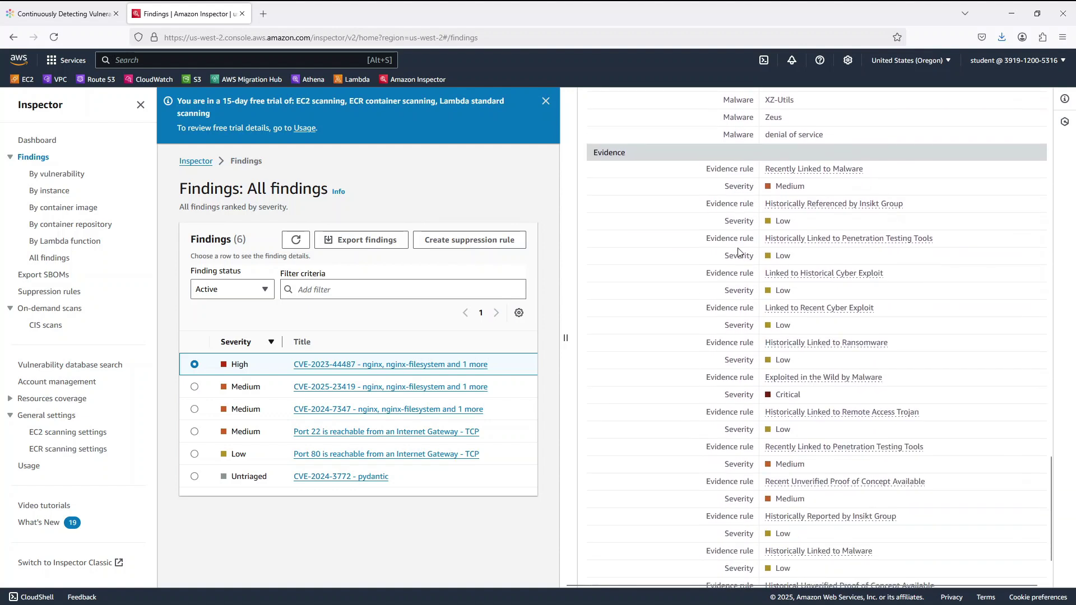
{"action": "scroll", "coordinate": [739, 249], "scroll_direction": "down", "scroll_amount": 1}
{"action": "scroll", "coordinate": [739, 249], "scroll_direction": "up", "scroll_amount": 20}
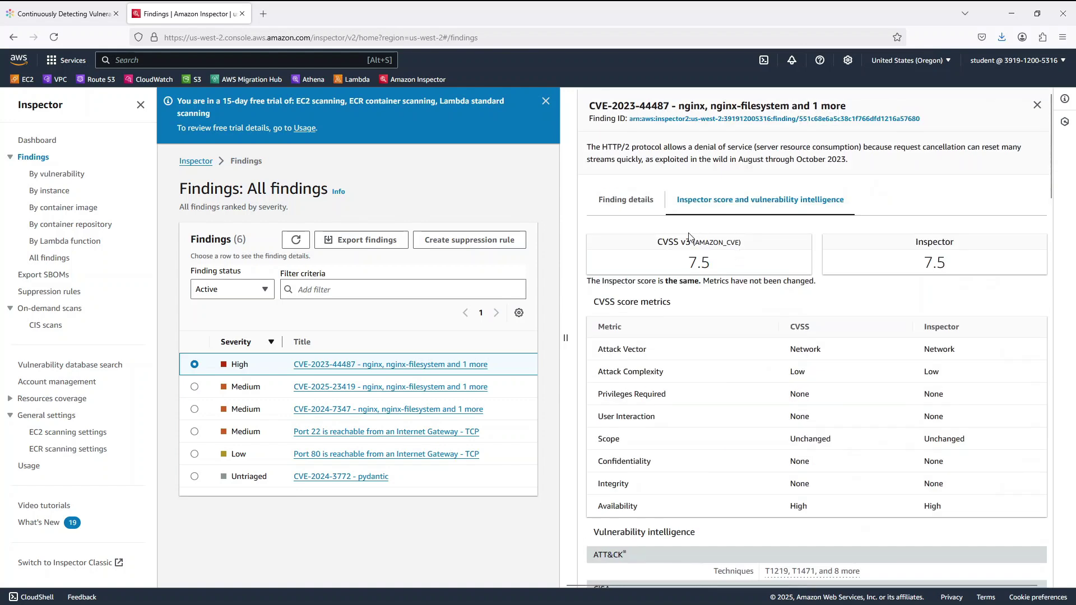
- Return to the finding details and examine the affected packages, remediation advice and vulnerability details
{"action": "left_click", "coordinate": [635, 202]}
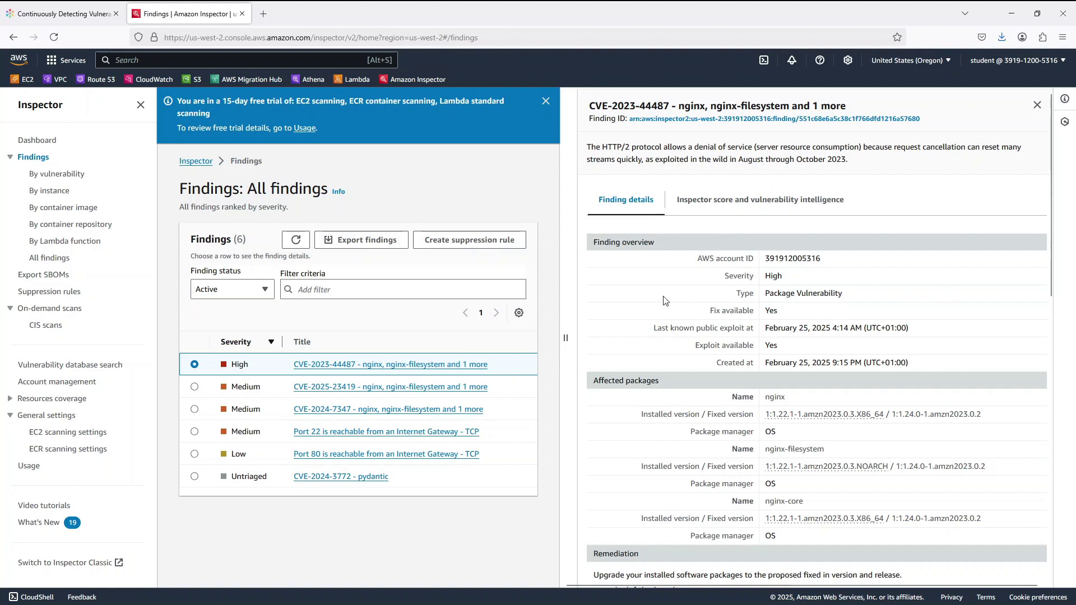
{"action": "scroll", "coordinate": [628, 294], "scroll_direction": "down", "scroll_amount": 3}
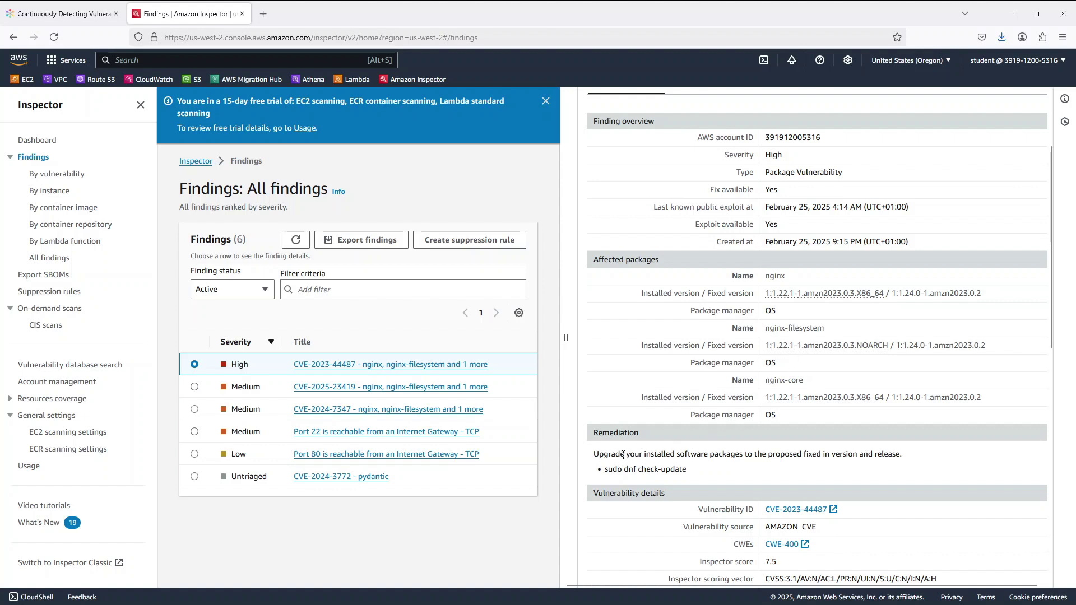
{"action": "left_click_drag", "start_coordinate": [644, 455], "coordinate": [766, 455]}
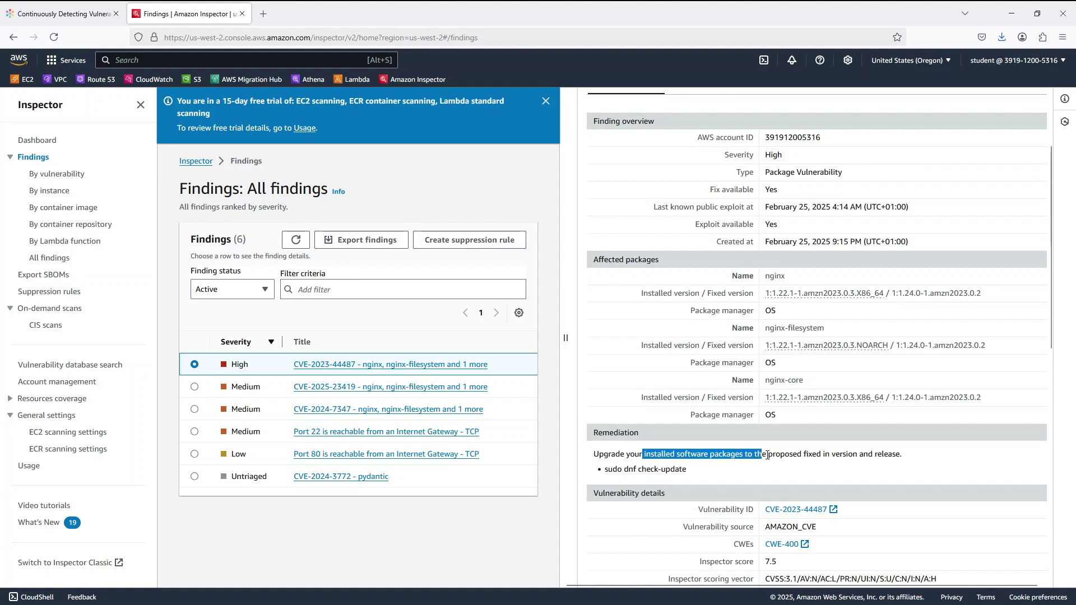
{"action": "left_click", "coordinate": [808, 455]}
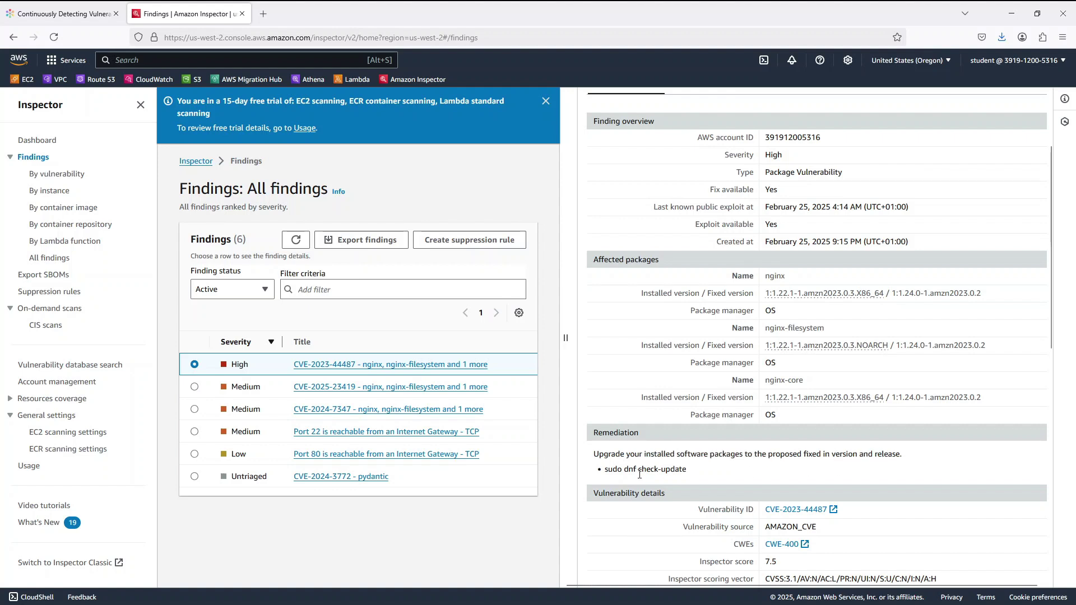
{"action": "scroll", "coordinate": [635, 469], "scroll_direction": "down", "scroll_amount": 2}
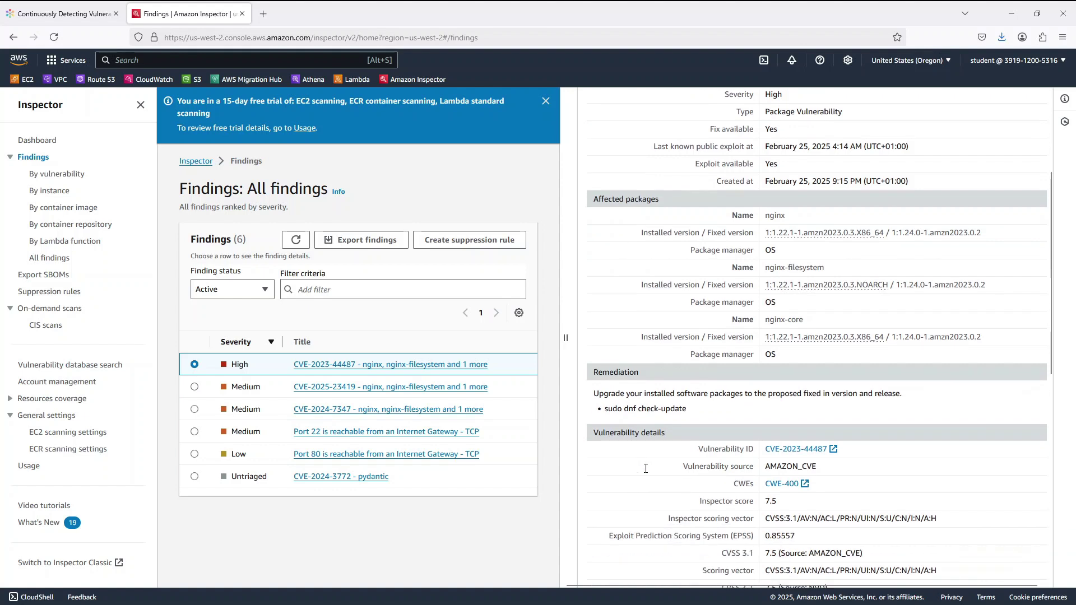
{"action": "scroll", "coordinate": [674, 406], "scroll_direction": "down", "scroll_amount": 4}
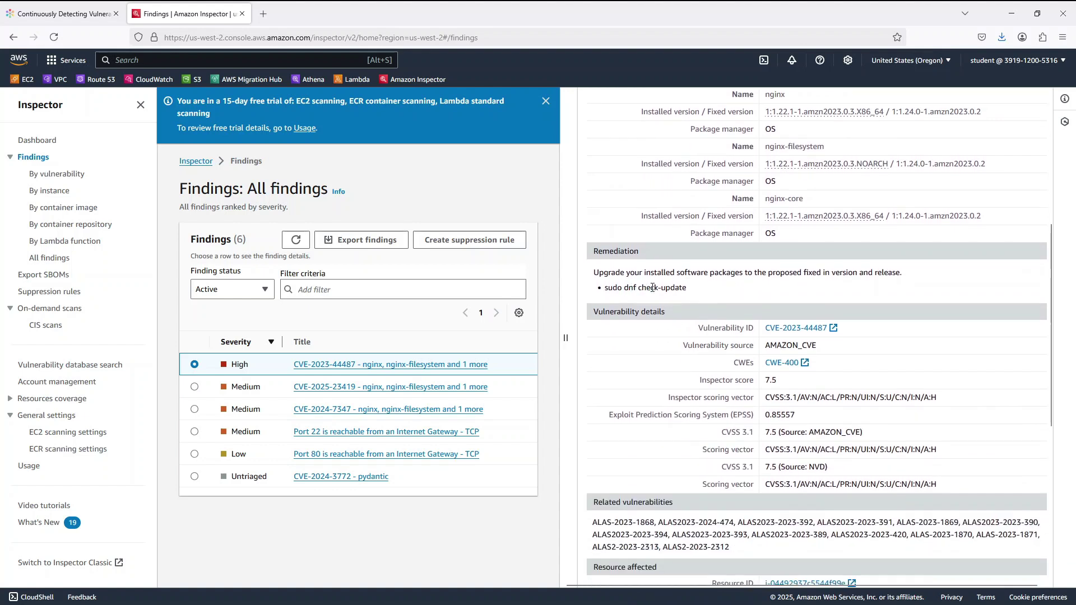
- Open the CVE-2023-44487 vulnerability record from the finding's vulnerability details and follow its first advisory link, ALAS-2023-389
{"action": "scroll", "coordinate": [628, 284], "scroll_direction": "down", "scroll_amount": 2}
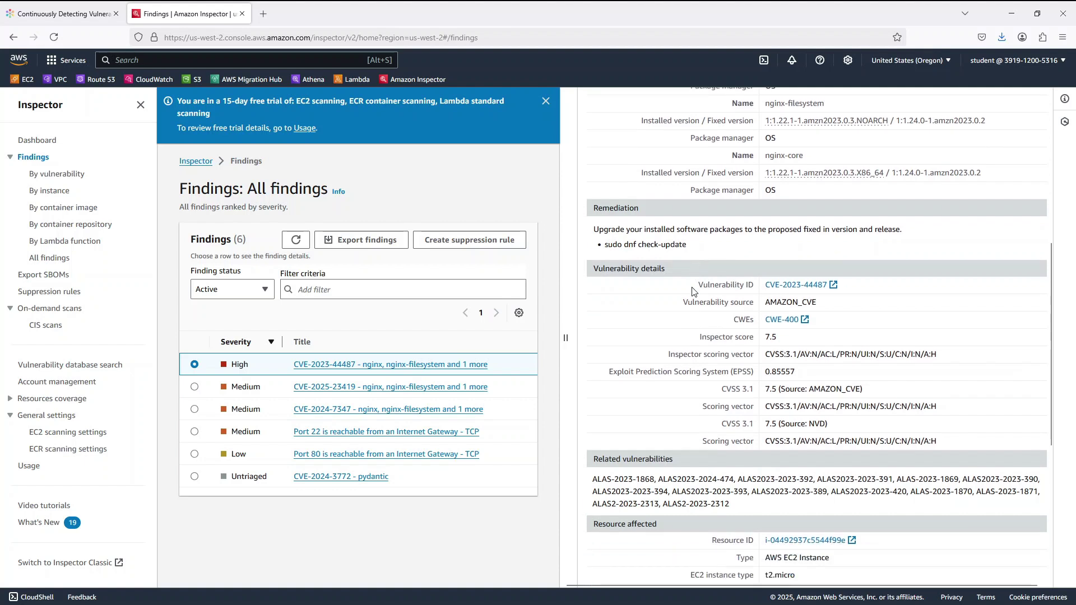
{"action": "scroll", "coordinate": [629, 284], "scroll_direction": "down", "scroll_amount": 4}
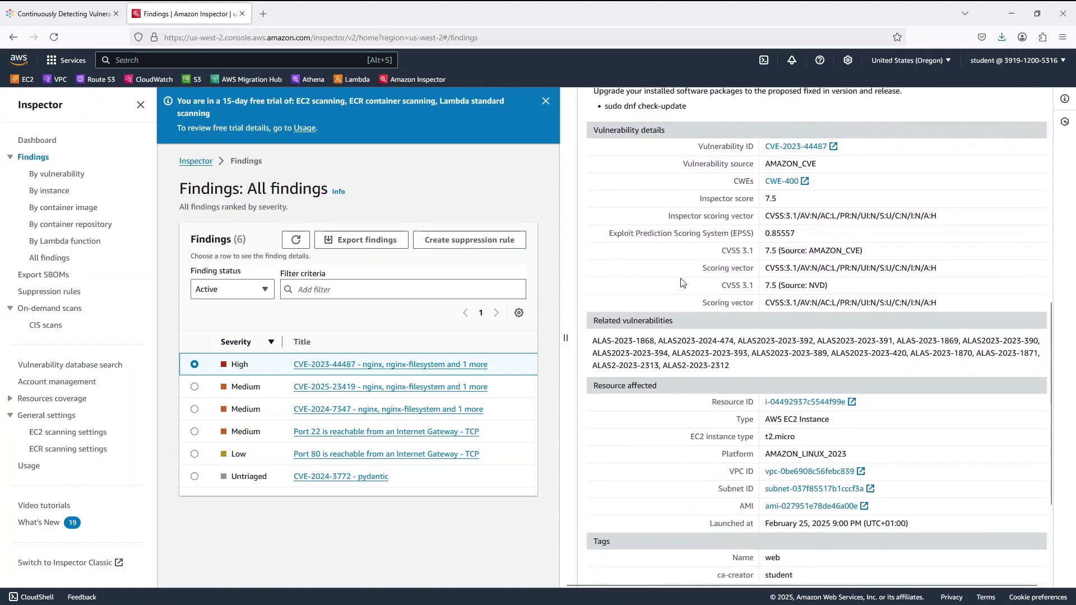
{"action": "left_click", "coordinate": [793, 150]}
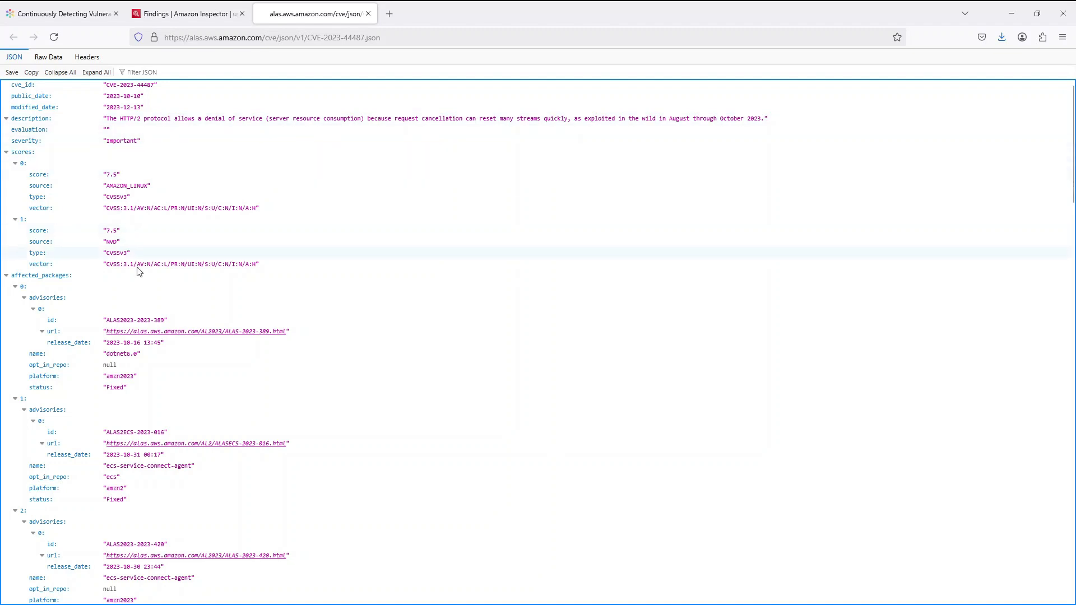
{"action": "left_click", "coordinate": [223, 333]}
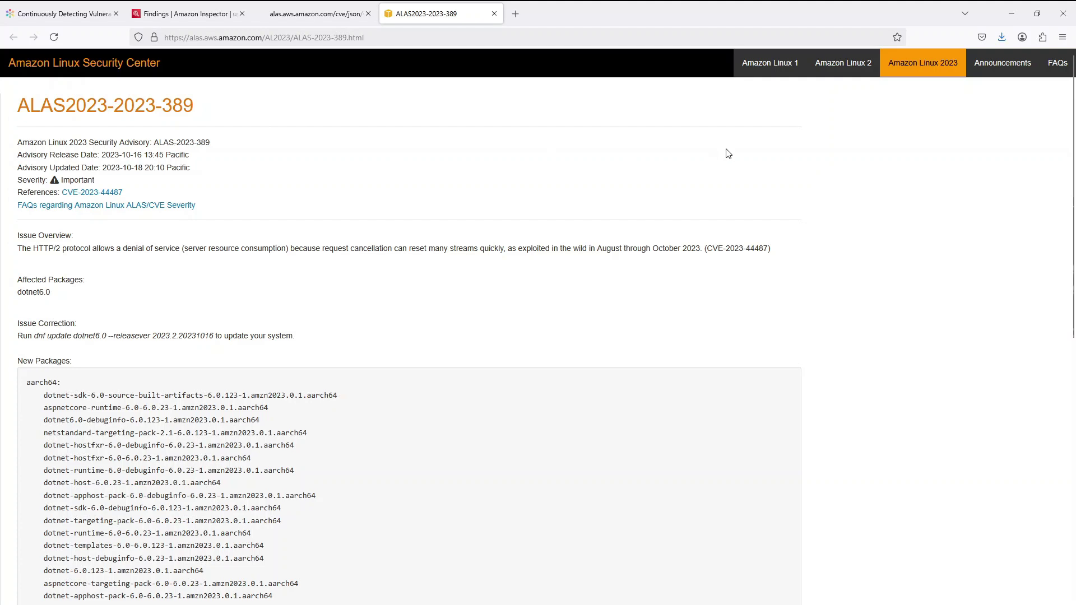
- Browse the Amazon Linux Security Center's Amazon Linux 1, 2 and 2023 bulletins, its announcements, and the general FAQs on severity ratings and CVE status
{"action": "left_click", "coordinate": [783, 69]}
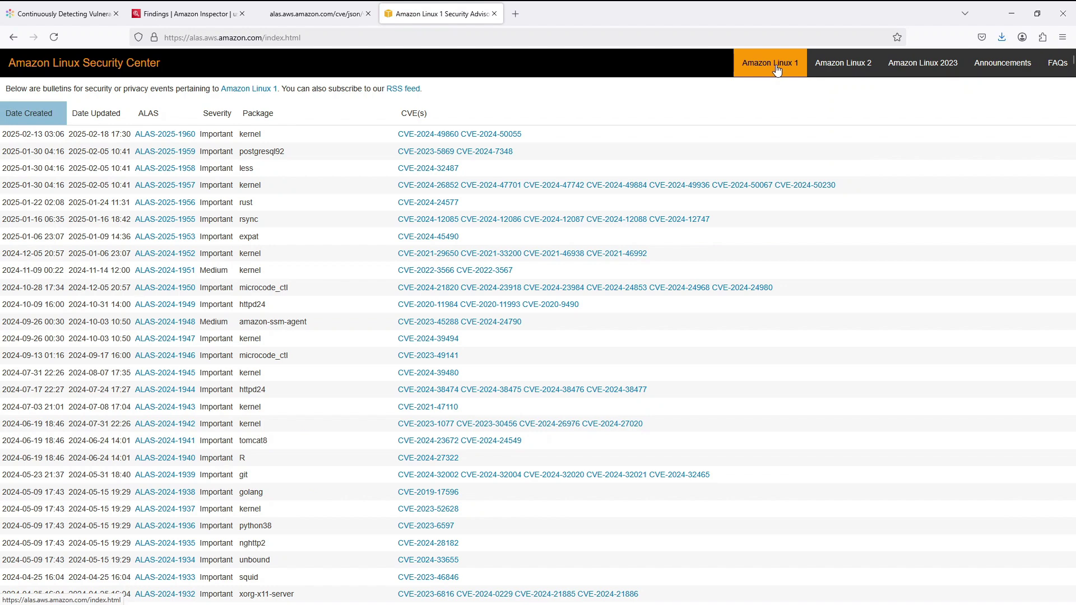
{"action": "left_click", "coordinate": [839, 66]}
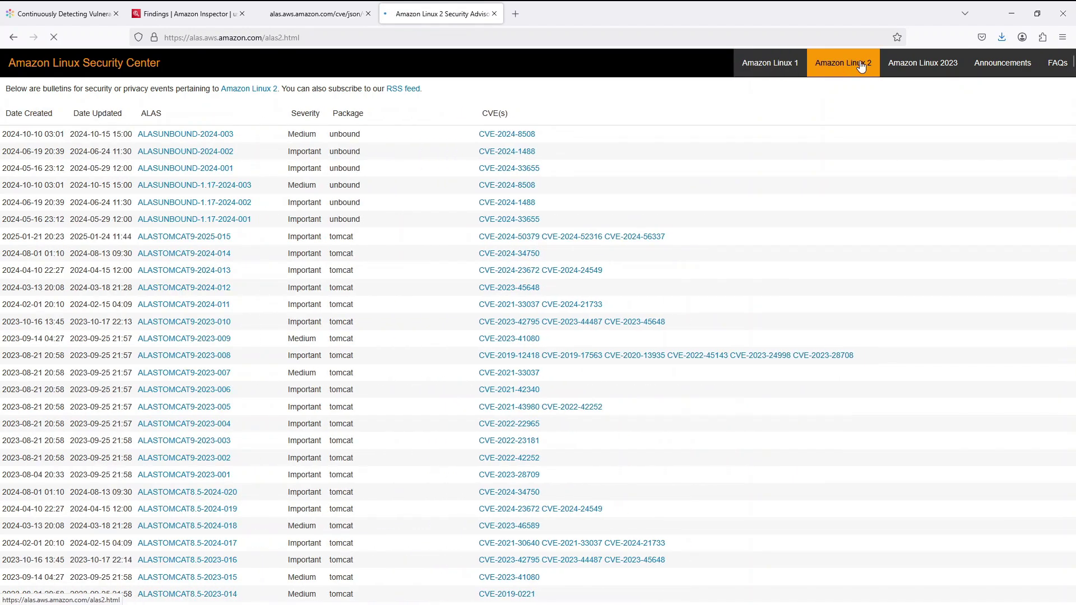
{"action": "left_click", "coordinate": [936, 67]}
{"action": "left_click", "coordinate": [1003, 64]}
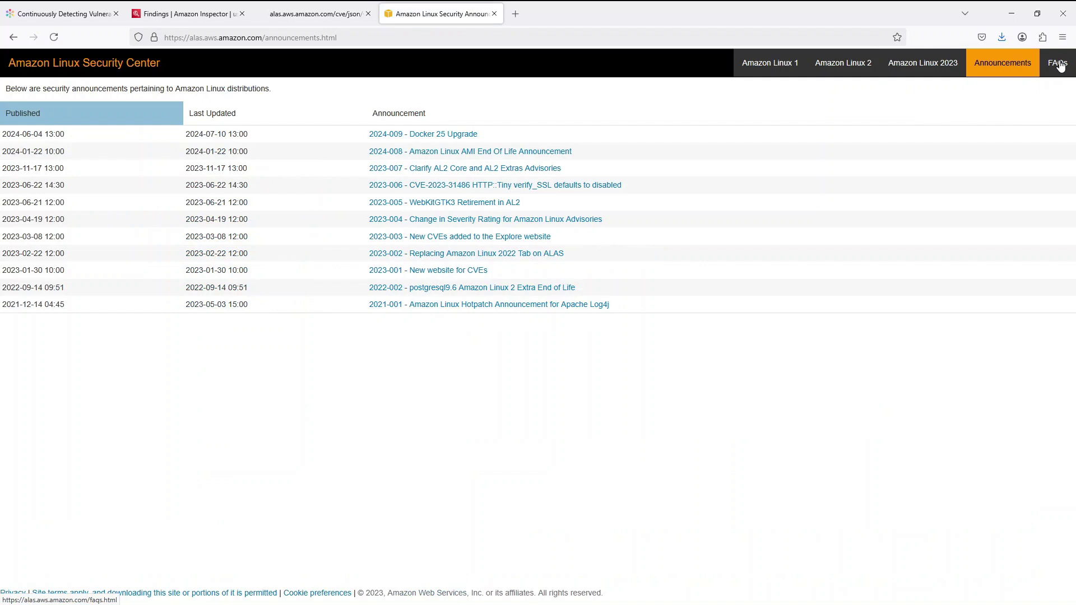
{"action": "left_click", "coordinate": [1060, 65]}
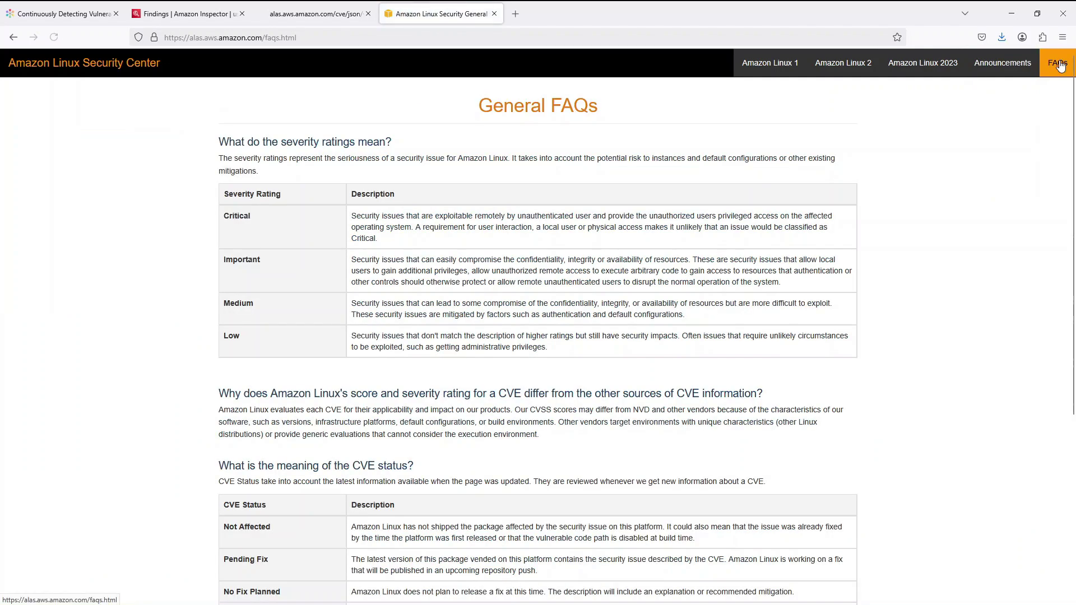
{"action": "scroll", "coordinate": [1016, 168], "scroll_direction": "down", "scroll_amount": 3}
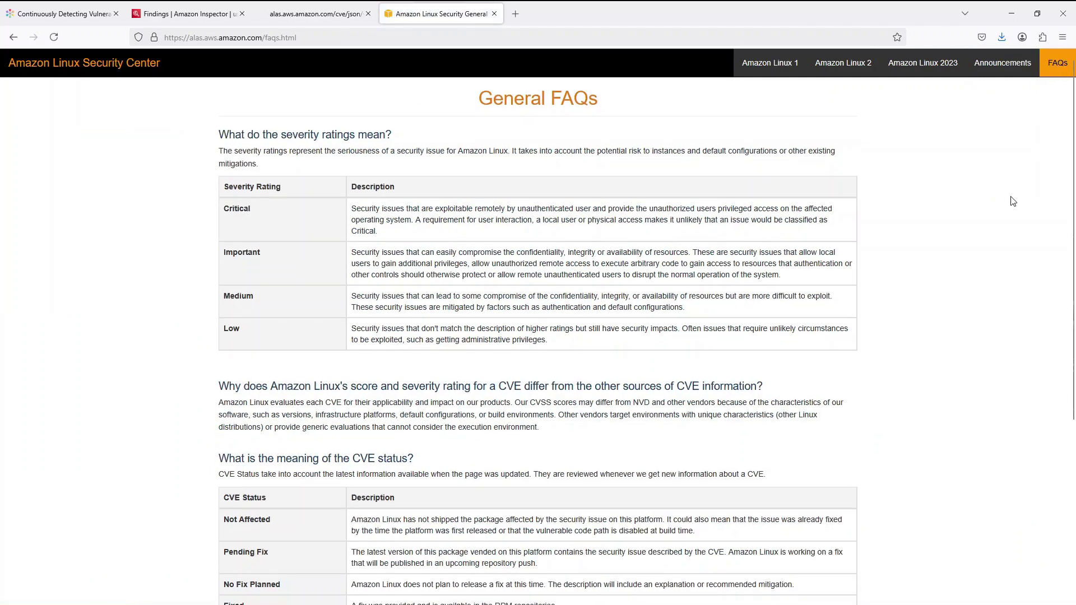
{"action": "scroll", "coordinate": [1013, 202], "scroll_direction": "down", "scroll_amount": 1}
{"action": "scroll", "coordinate": [1013, 201], "scroll_direction": "down", "scroll_amount": 1}
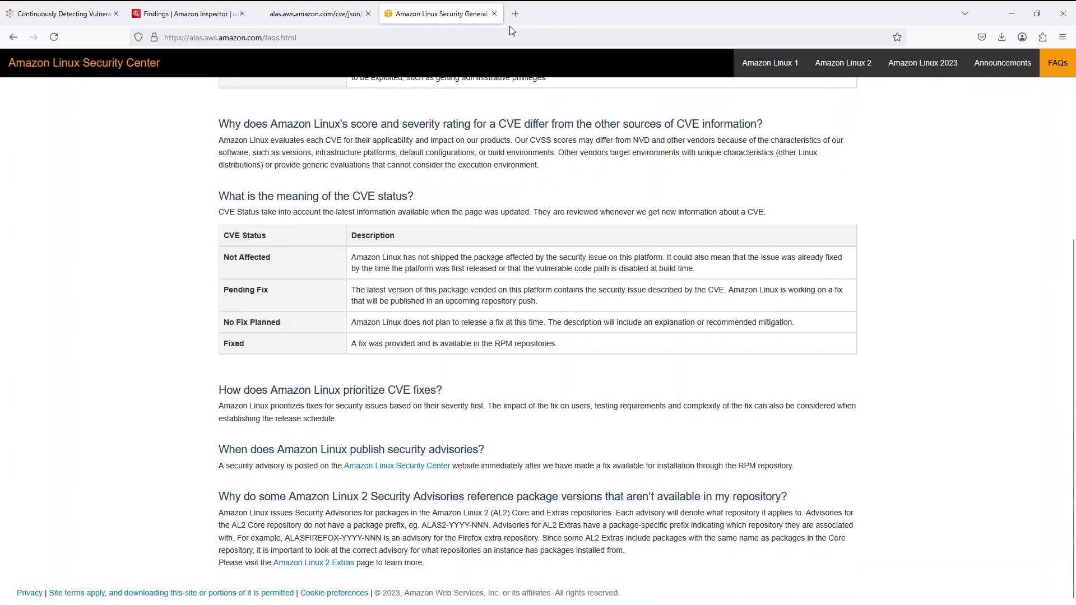
- Return to the Inspector finding and open the affected EC2 instance from its resource details
{"action": "left_click", "coordinate": [185, 15]}
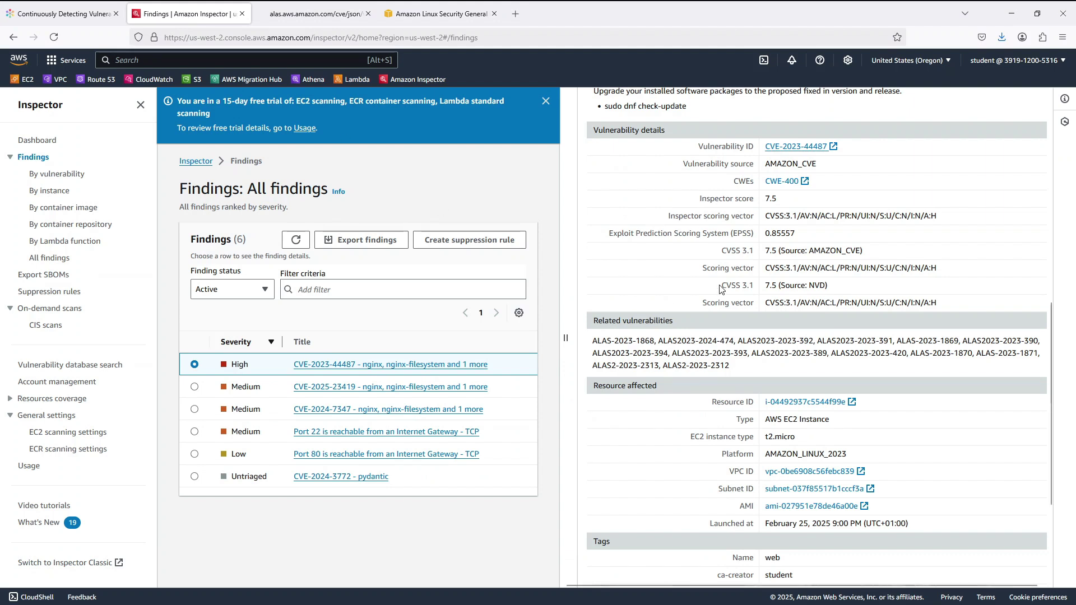
{"action": "scroll", "coordinate": [722, 289], "scroll_direction": "down", "scroll_amount": 3}
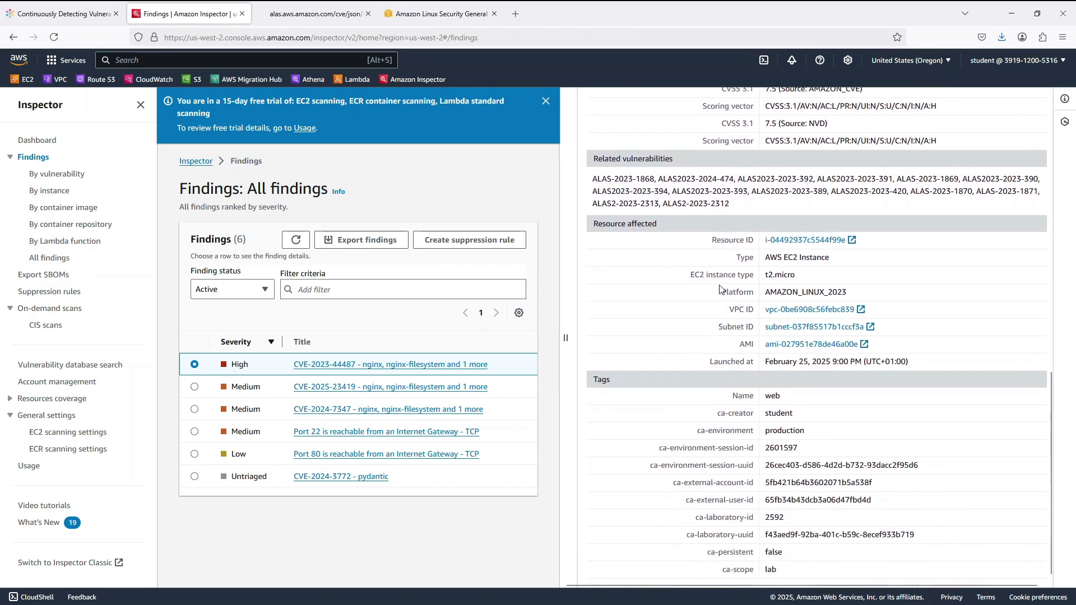
{"action": "left_click", "coordinate": [828, 245]}
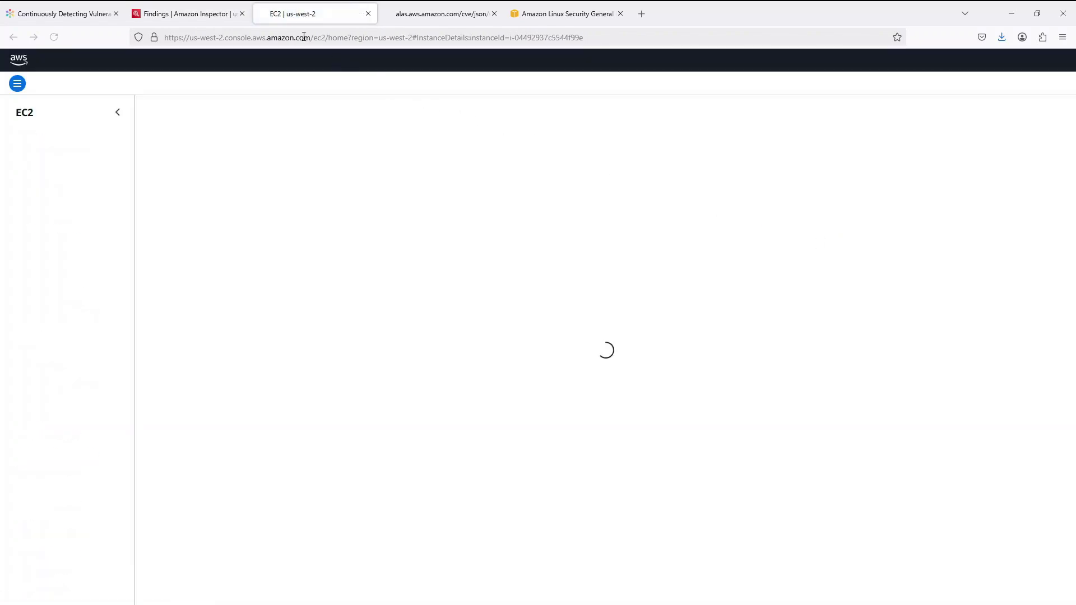
- Return to the Inspector finding and compare the installed and fixed versions of the affected nginx packages
{"action": "left_click", "coordinate": [216, 15]}
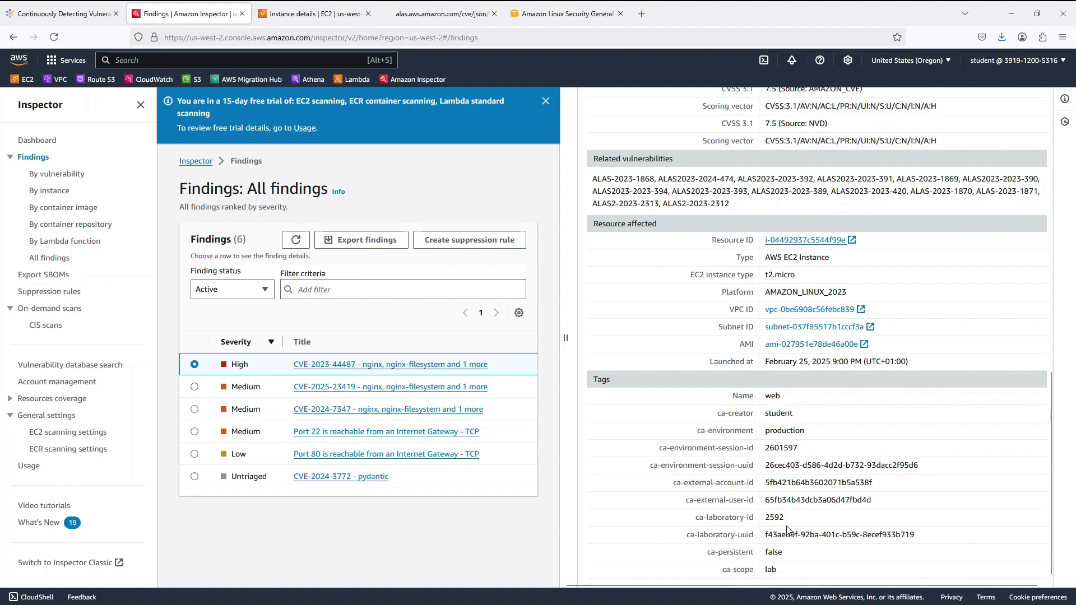
{"action": "scroll", "coordinate": [794, 488], "scroll_direction": "up", "scroll_amount": 5}
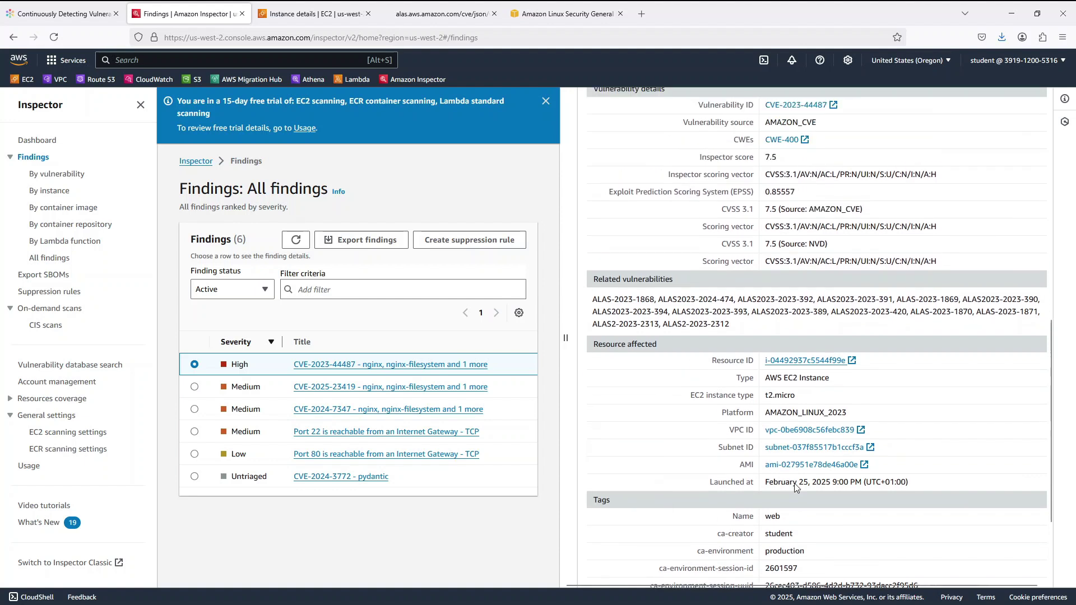
{"action": "scroll", "coordinate": [795, 487], "scroll_direction": "up", "scroll_amount": 4}
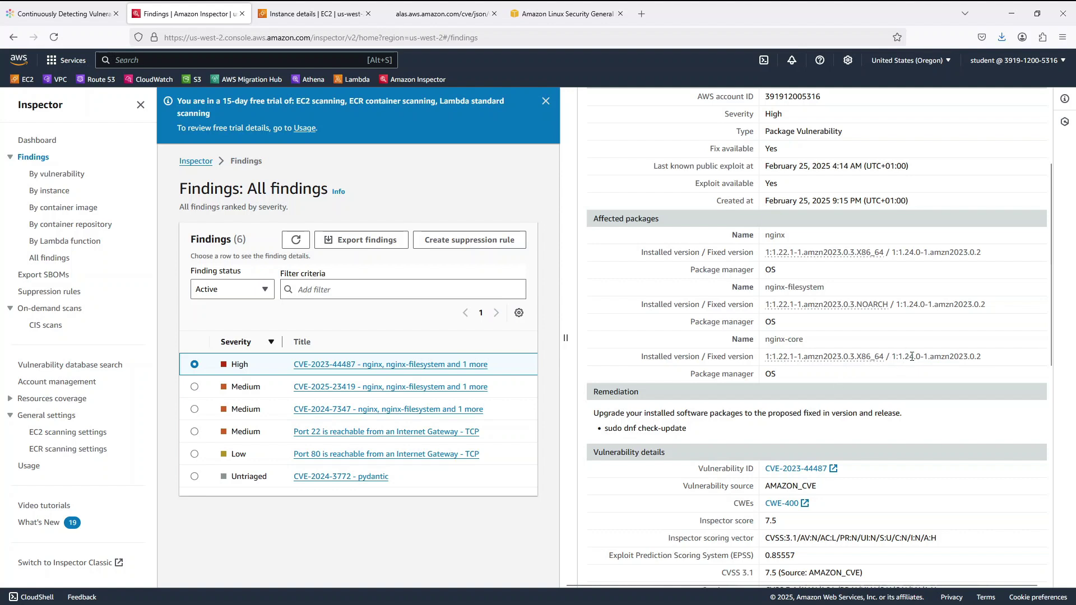
{"action": "left_click_drag", "start_coordinate": [913, 357], "coordinate": [897, 358]}
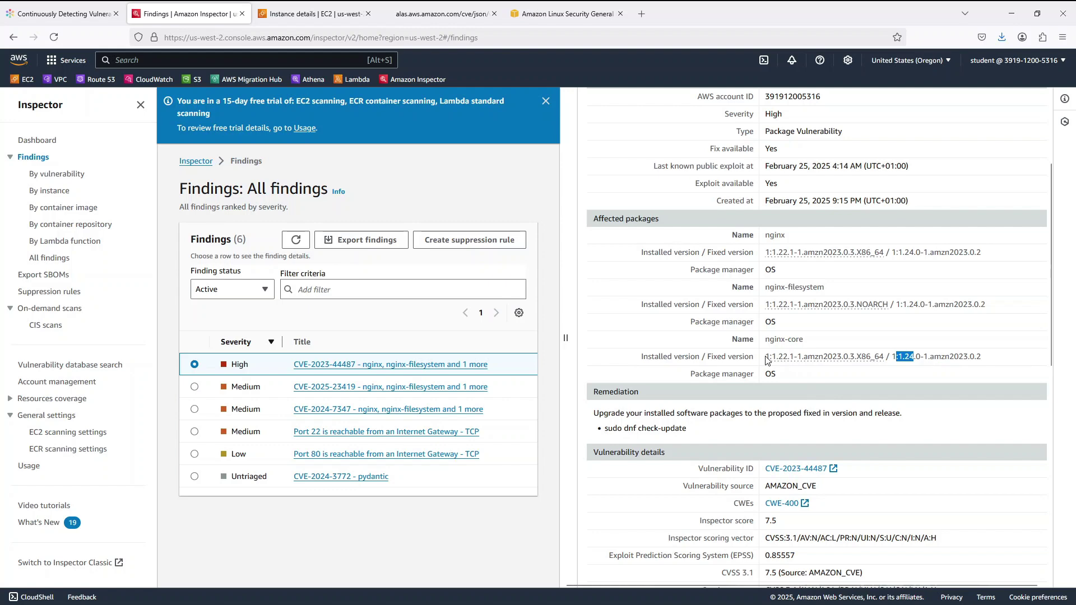
{"action": "left_click", "coordinate": [680, 354]}
- Open the web instance's user data in EC2 and inspect the nginx install command in its startup script
{"action": "left_click", "coordinate": [306, 14]}
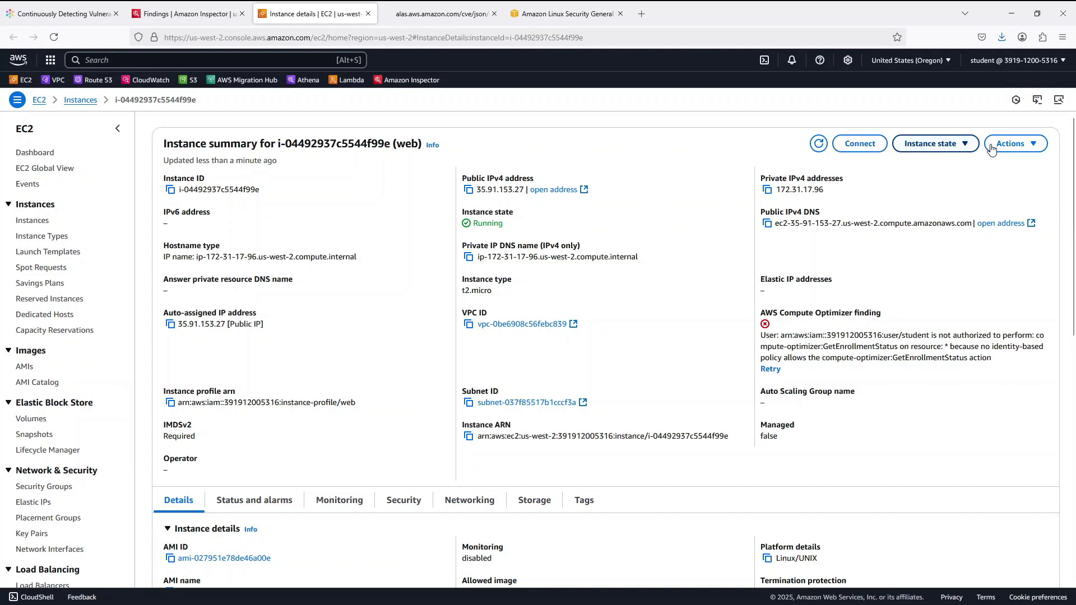
{"action": "left_click", "coordinate": [1009, 146]}
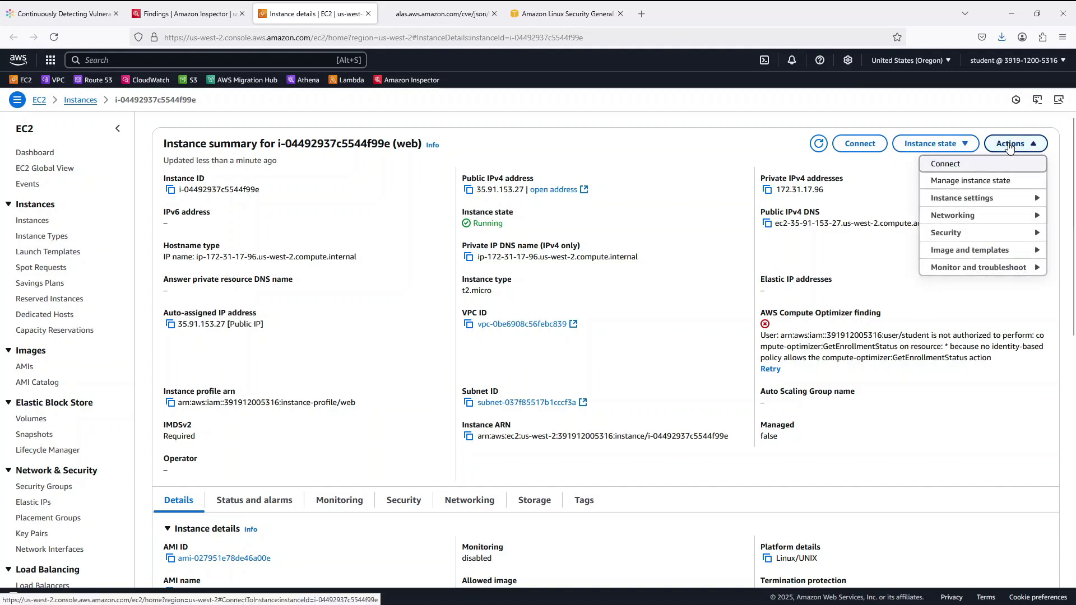
{"action": "left_click", "coordinate": [996, 201]}
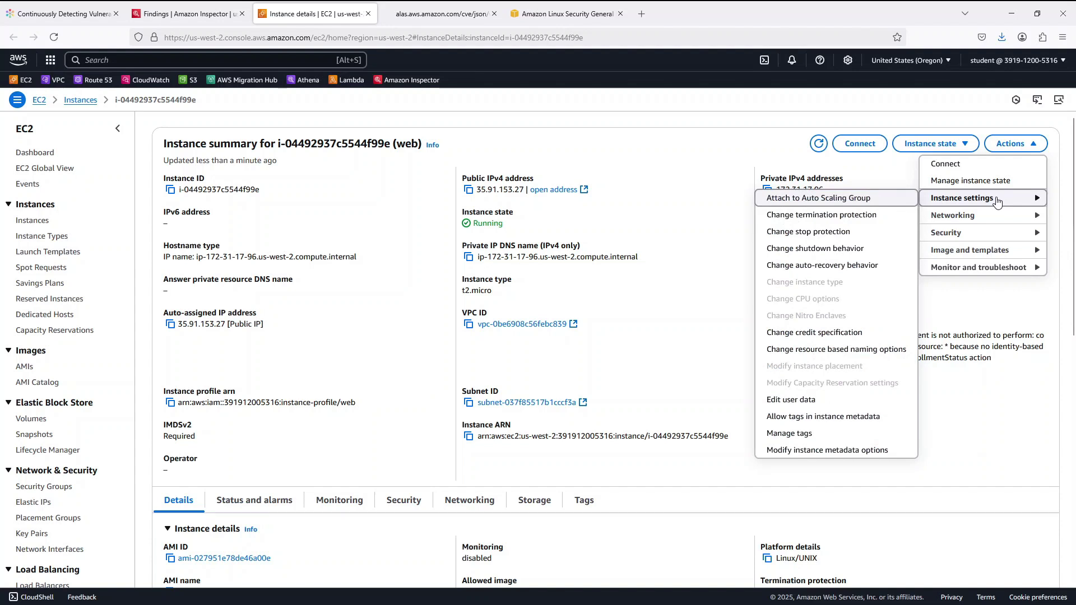
{"action": "left_click", "coordinate": [842, 408]}
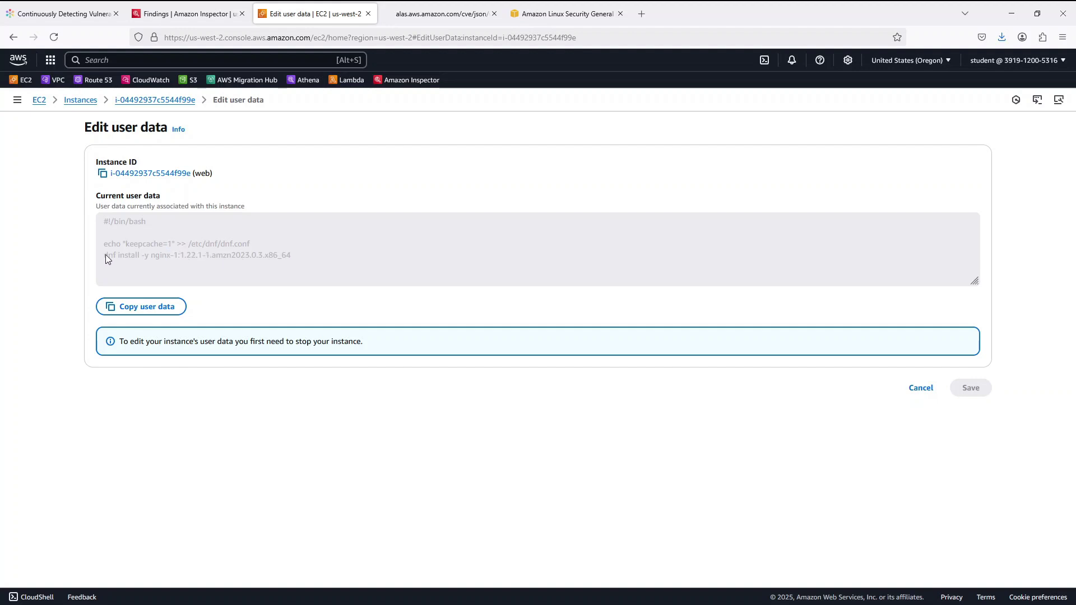
{"action": "left_click_drag", "start_coordinate": [100, 255], "coordinate": [181, 255]}
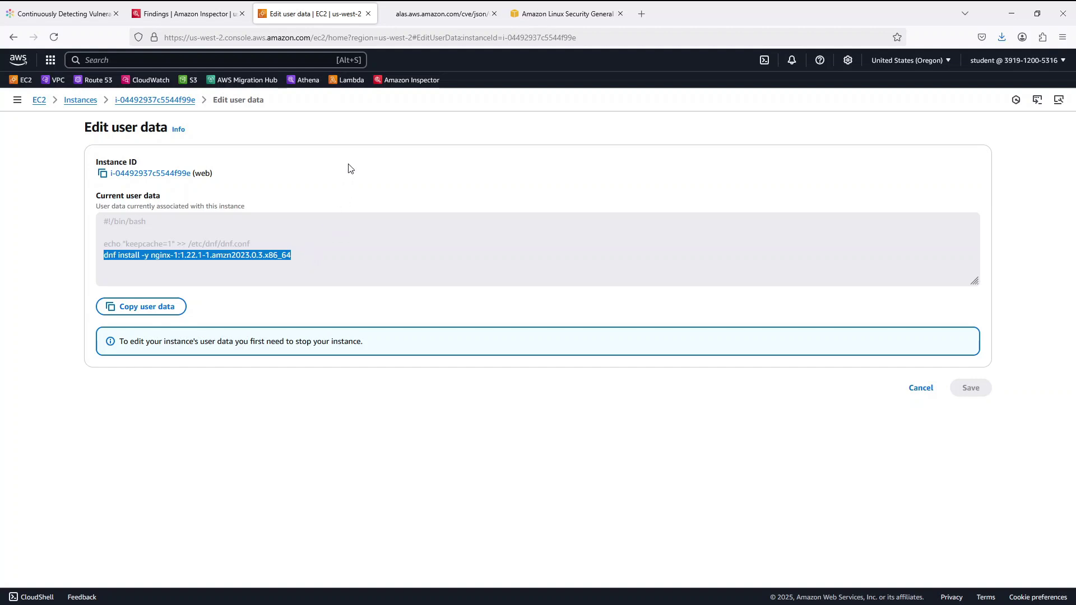
{"action": "left_click", "coordinate": [307, 149]}
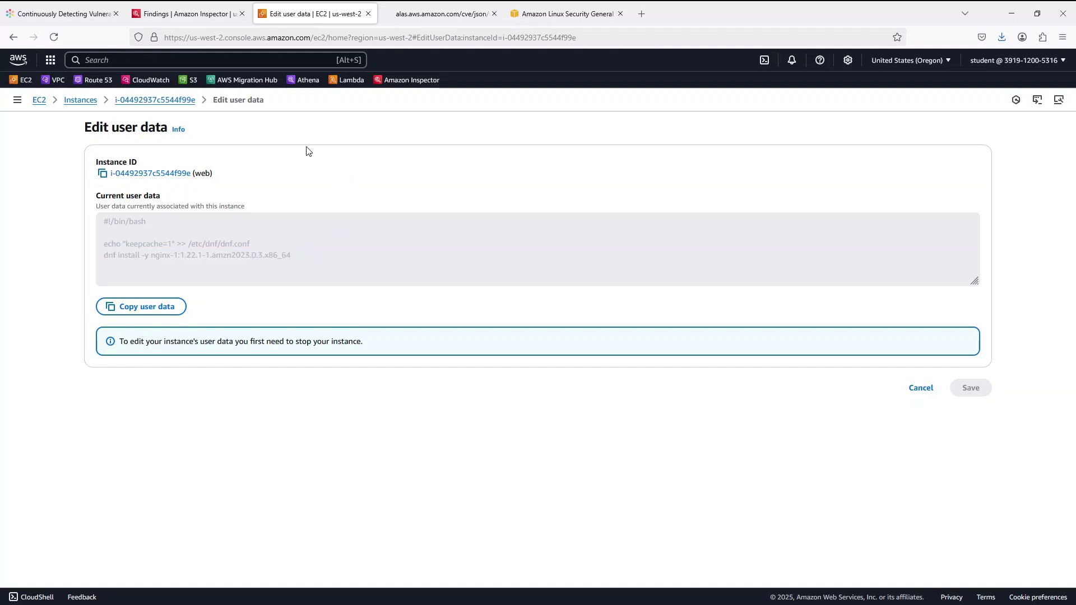
- Return to the Inspector findings, select CVE-2024-3772 for pydantic, and review its Inspector score and vulnerability intelligence
{"action": "left_click", "coordinate": [200, 17]}
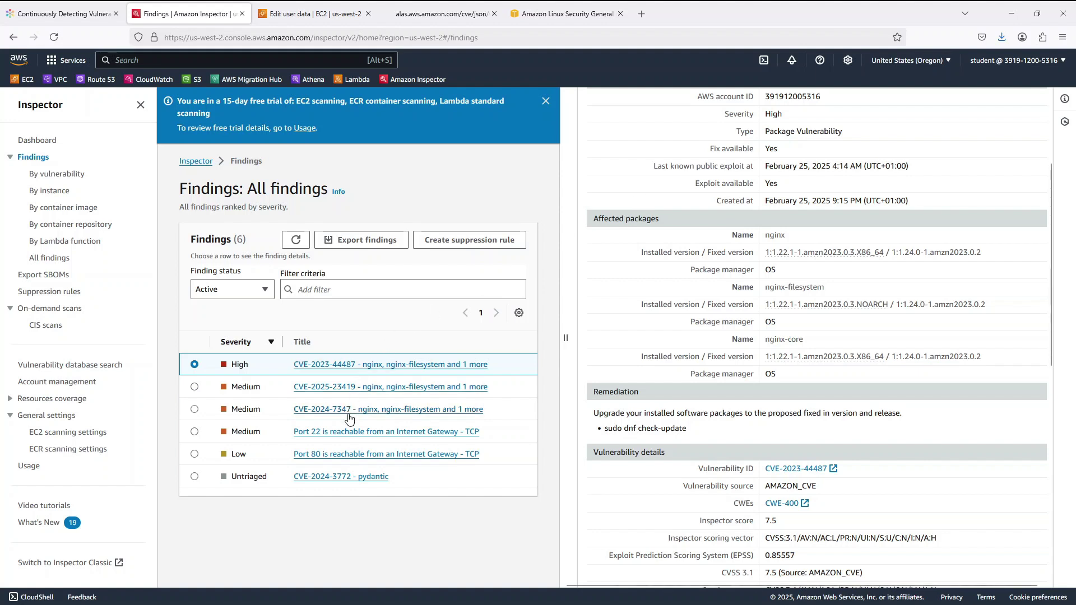
{"action": "left_click", "coordinate": [370, 481]}
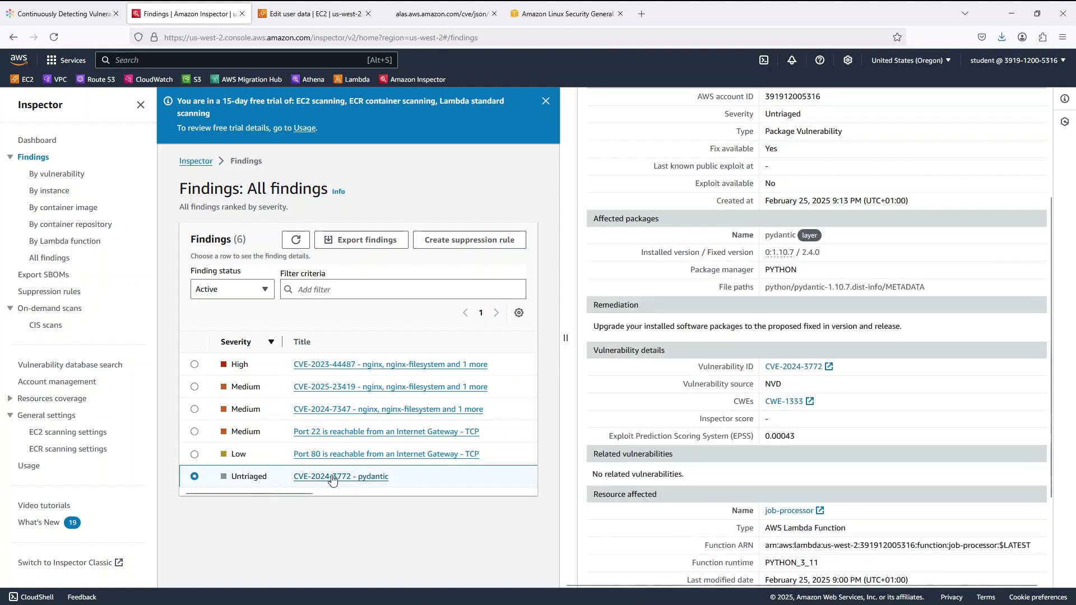
{"action": "scroll", "coordinate": [764, 426], "scroll_direction": "up", "scroll_amount": 3}
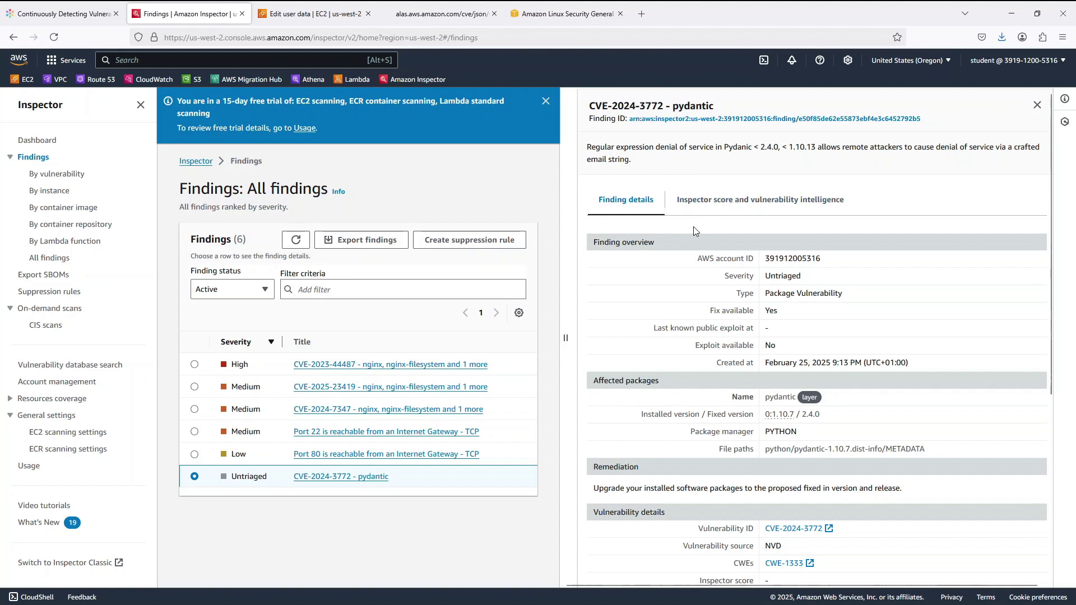
{"action": "left_click", "coordinate": [764, 207]}
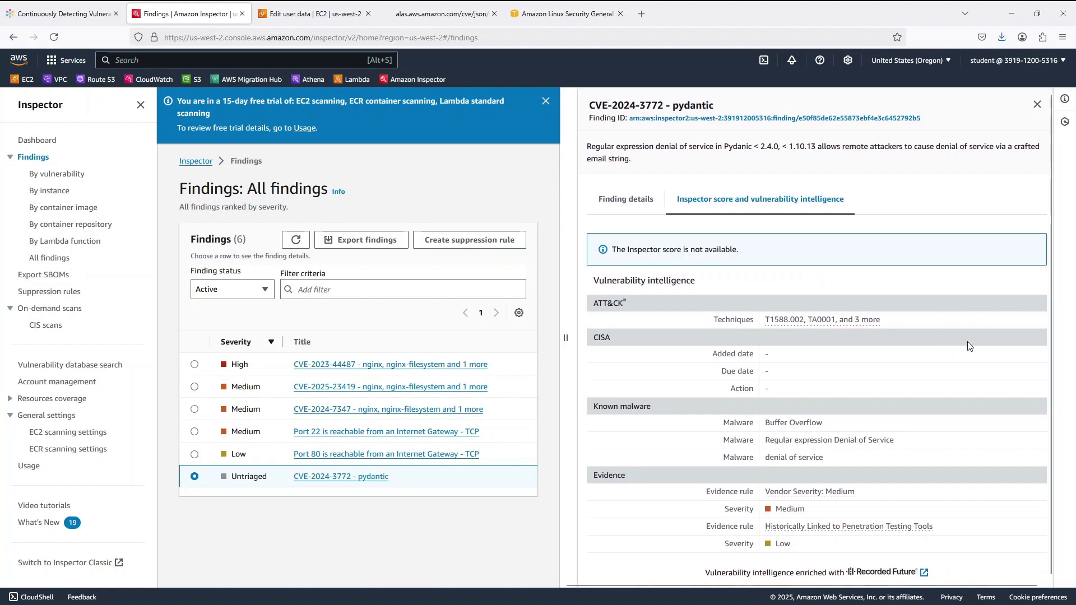
- Examine the pydantic finding's details, including the installed and fixed versions, remediation, affected Lambda function and layers used
{"action": "left_click", "coordinate": [606, 203]}
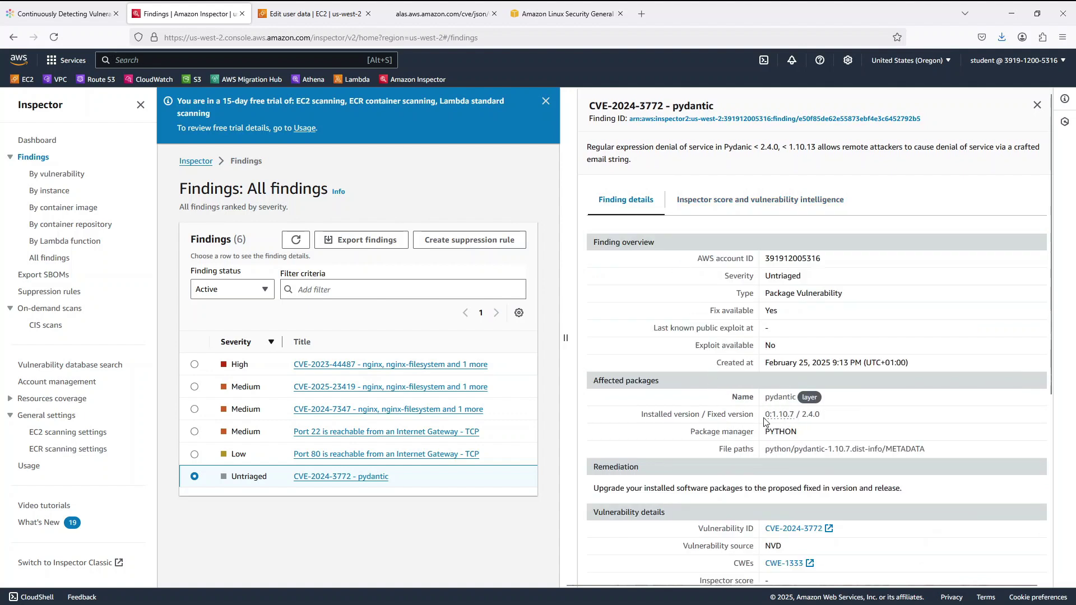
{"action": "left_click_drag", "start_coordinate": [677, 415], "coordinate": [757, 421]}
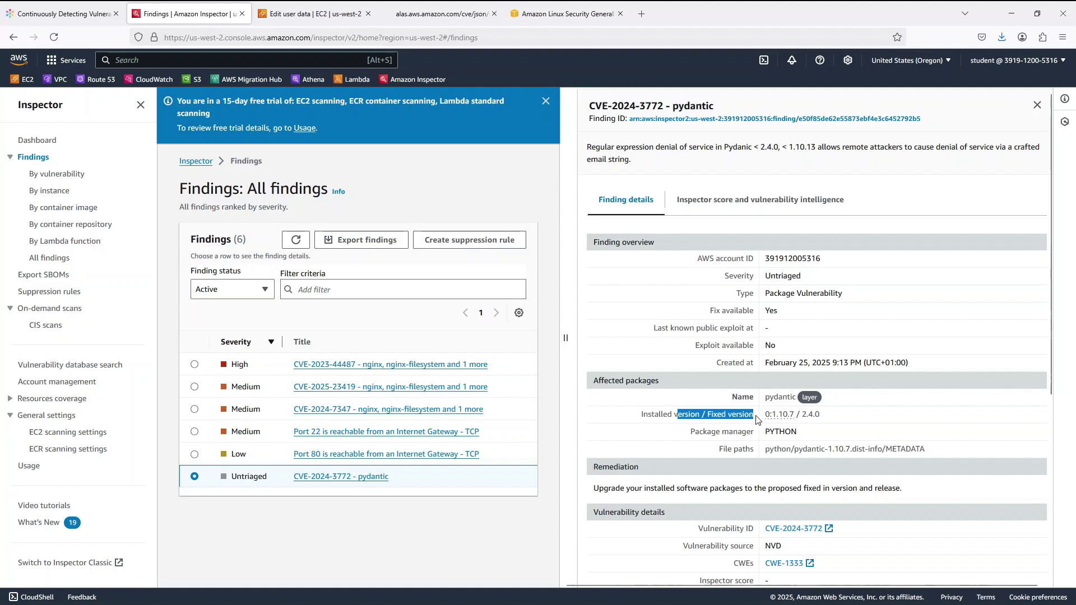
{"action": "left_click_drag", "start_coordinate": [823, 416], "coordinate": [805, 416]}
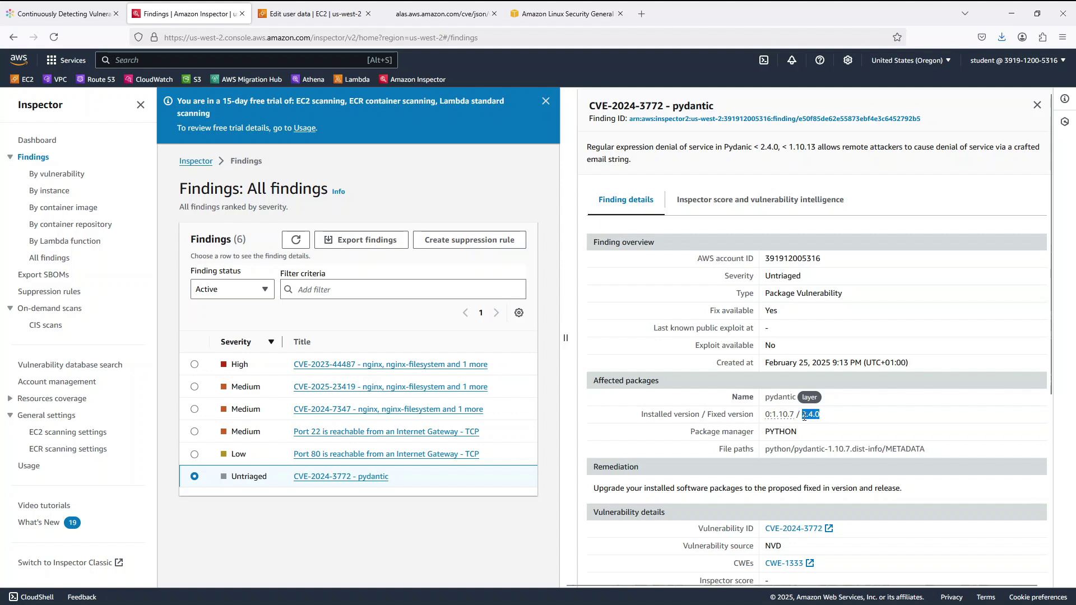
{"action": "left_click", "coordinate": [731, 433]}
{"action": "scroll", "coordinate": [915, 493], "scroll_direction": "down", "scroll_amount": 3}
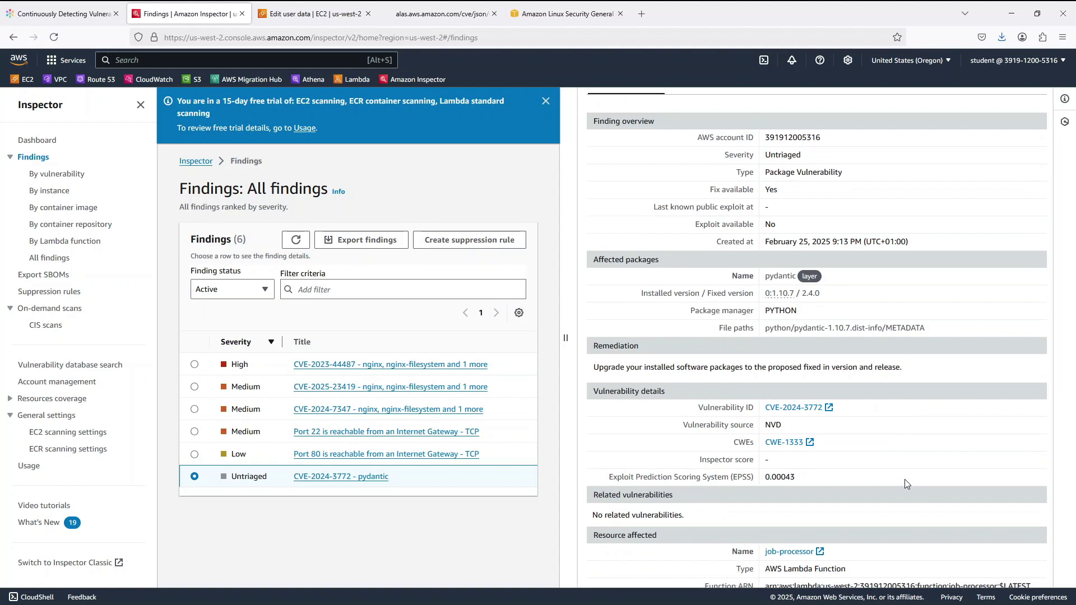
{"action": "scroll", "coordinate": [903, 480], "scroll_direction": "down", "scroll_amount": 3}
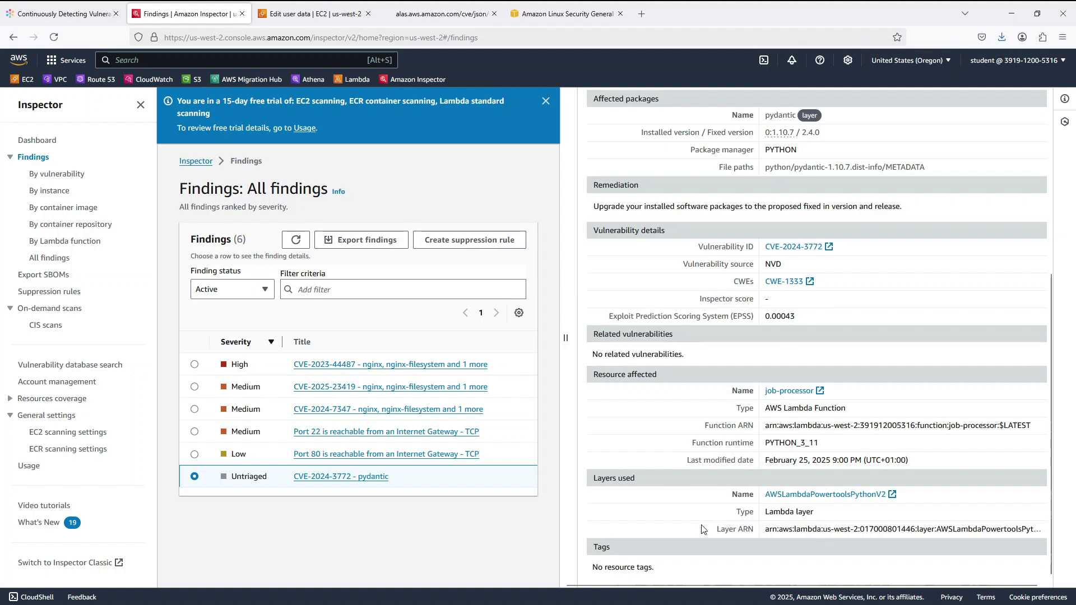
- Review the Medium finding about port 22 being reachable from an Internet Gateway, and reselect the CVE-2024-3772 pydantic finding
{"action": "left_click", "coordinate": [370, 436]}
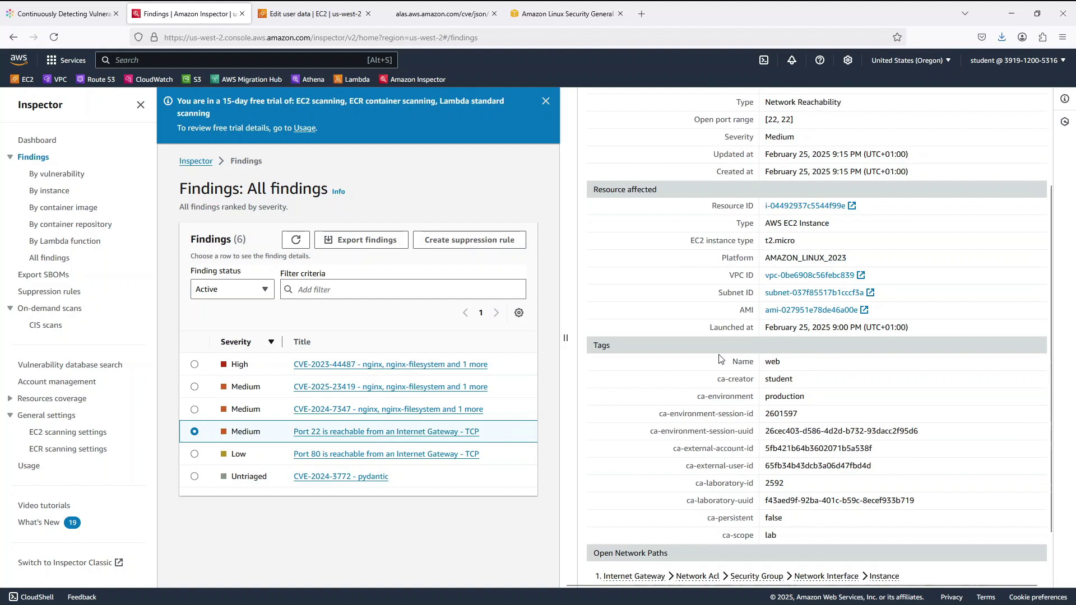
{"action": "scroll", "coordinate": [721, 359], "scroll_direction": "up", "scroll_amount": 3}
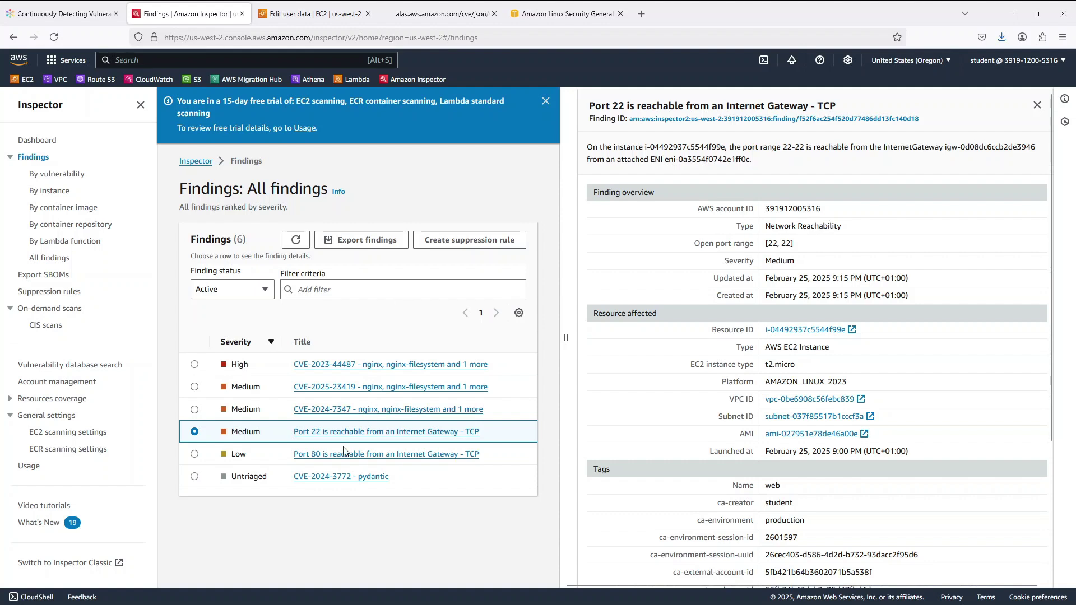
{"action": "left_click", "coordinate": [364, 480]}
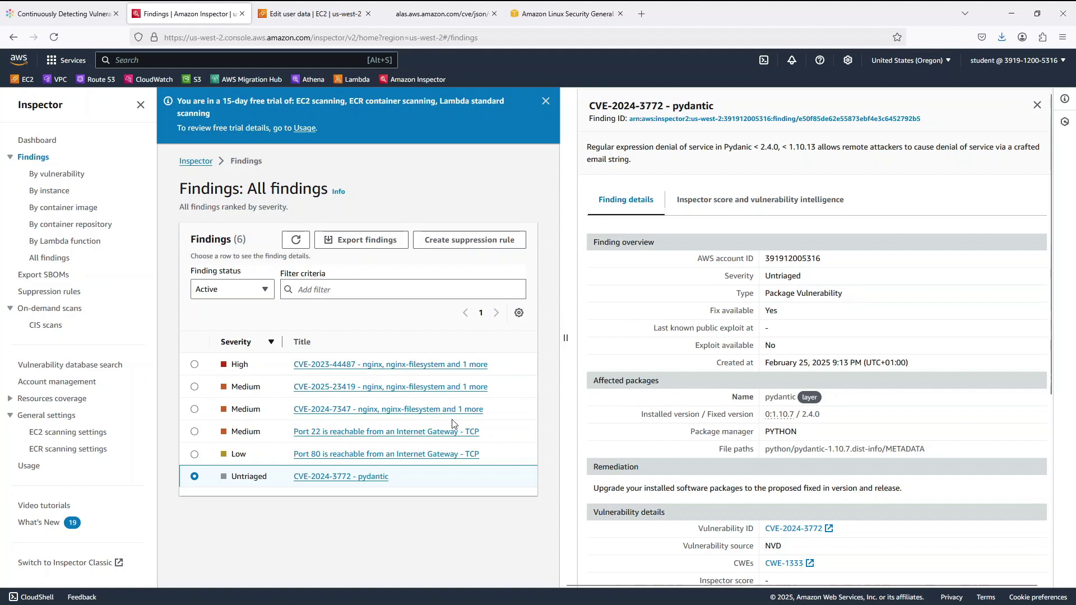
- Select the Medium finding about port 22 and review its affected resource, open network paths and remediation
{"action": "left_click", "coordinate": [423, 436]}
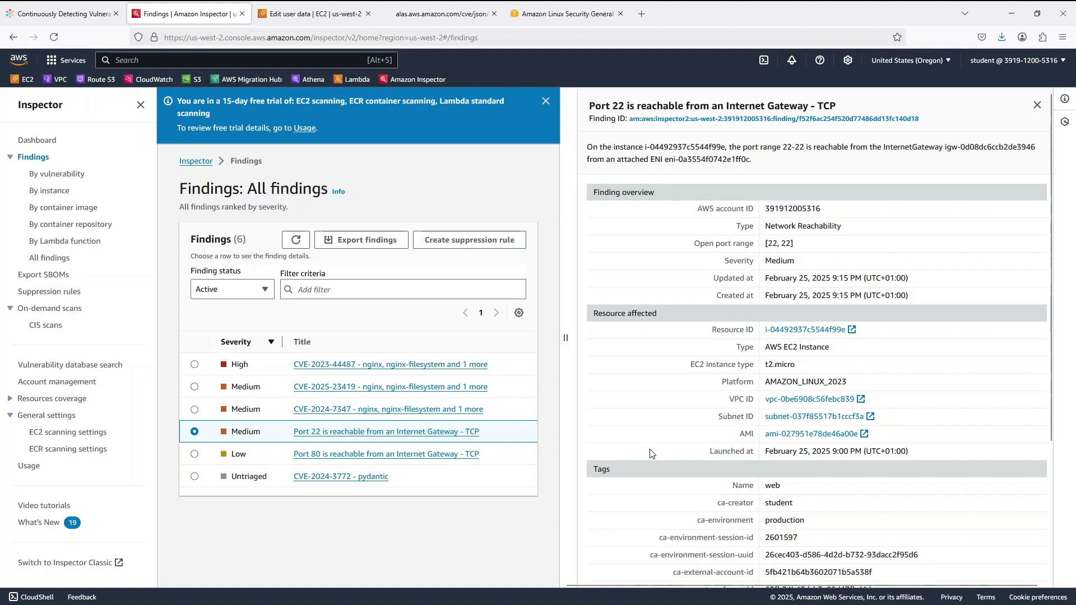
{"action": "scroll", "coordinate": [650, 436], "scroll_direction": "down", "scroll_amount": 2}
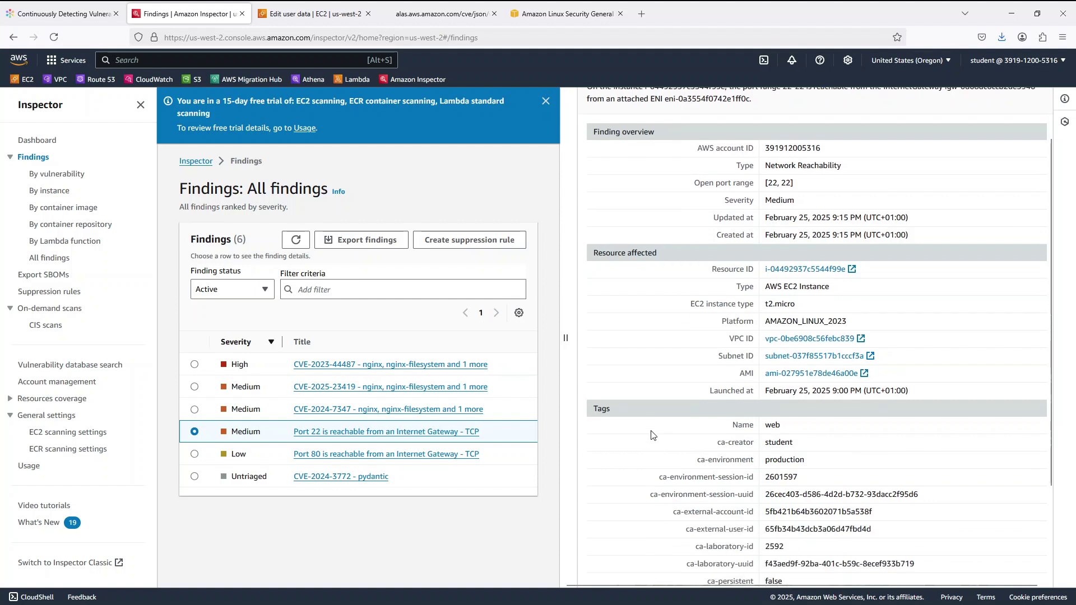
{"action": "scroll", "coordinate": [652, 435], "scroll_direction": "down", "scroll_amount": 4}
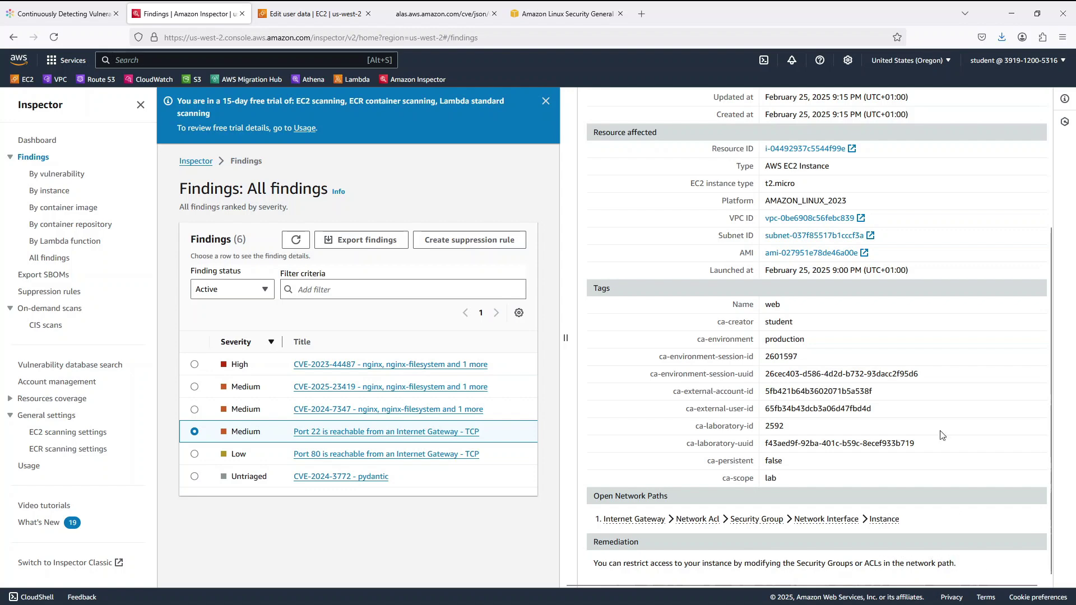
{"action": "scroll", "coordinate": [951, 257], "scroll_direction": "up", "scroll_amount": 5}
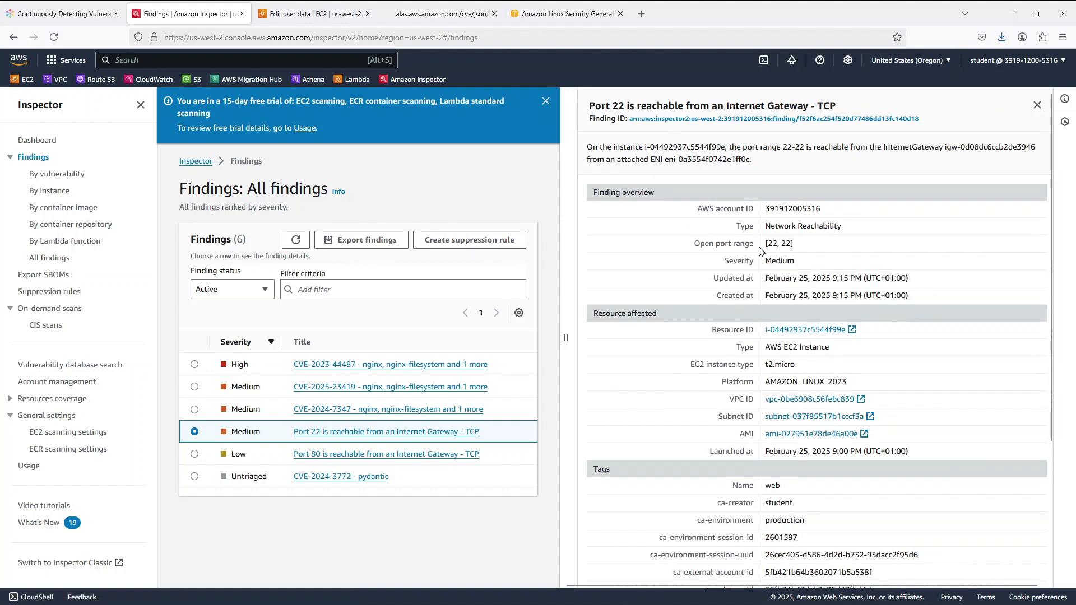
- Open the EC2 instance affected by the port 22 finding and inspect the inbound rules of its security group
{"action": "left_click", "coordinate": [809, 331]}
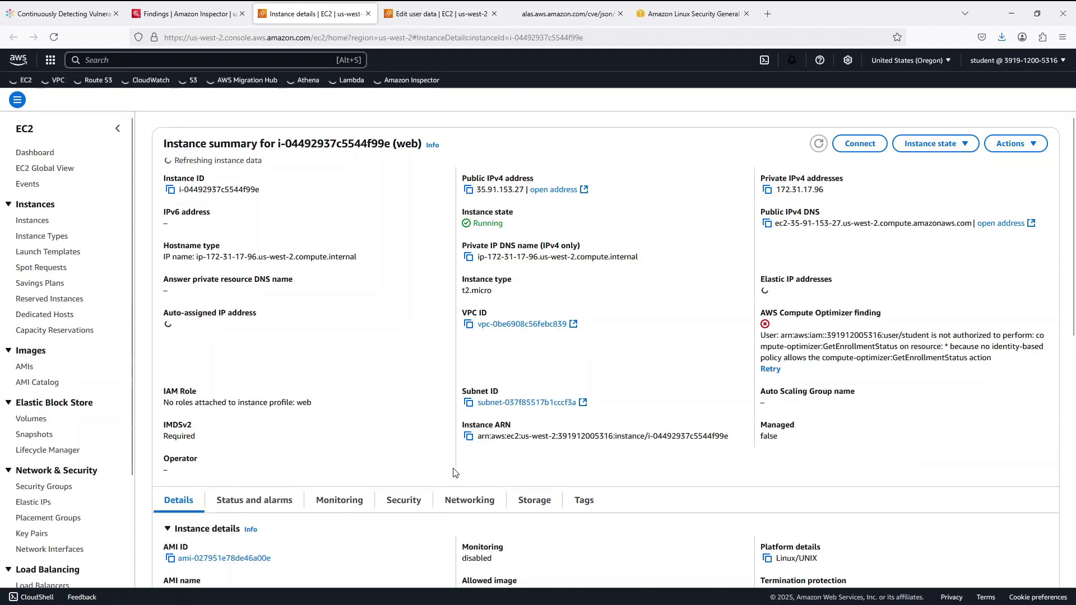
{"action": "scroll", "coordinate": [423, 451], "scroll_direction": "down", "scroll_amount": 2}
{"action": "scroll", "coordinate": [422, 452], "scroll_direction": "down", "scroll_amount": 2}
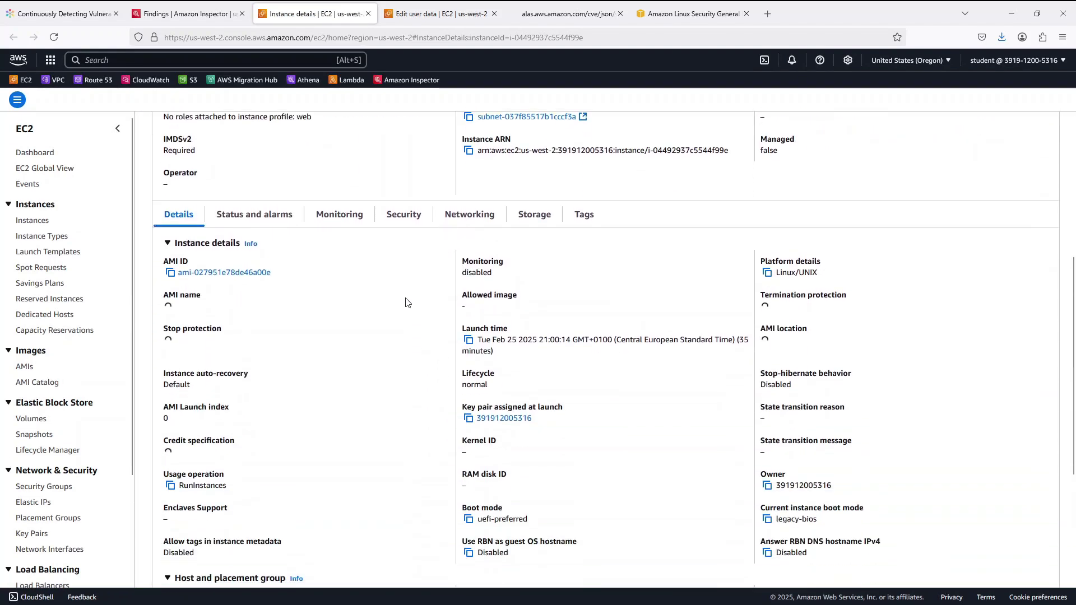
{"action": "left_click", "coordinate": [401, 220]}
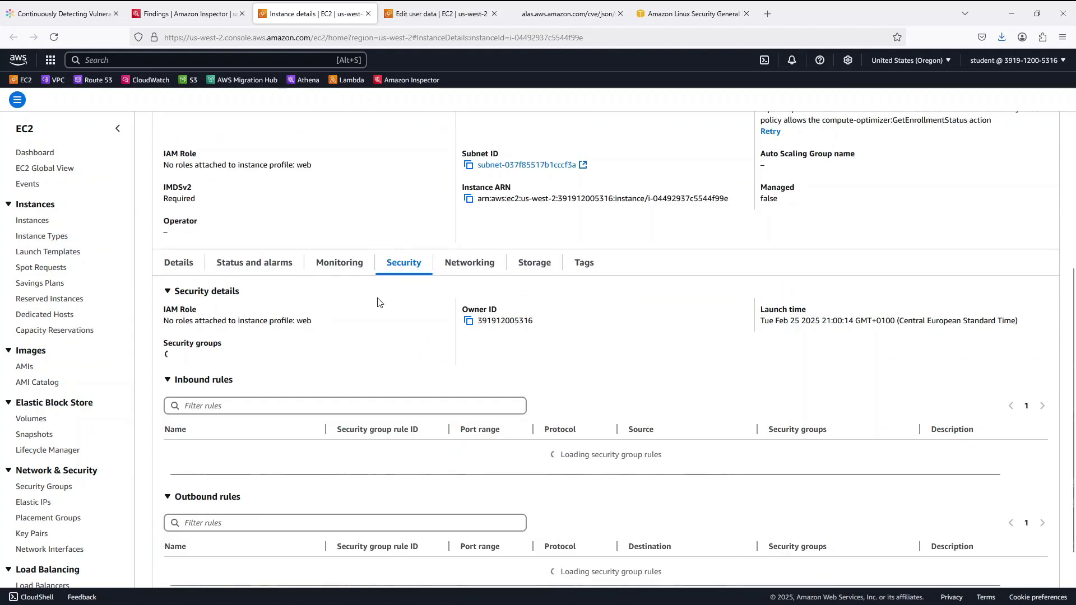
{"action": "scroll", "coordinate": [383, 417], "scroll_direction": "down", "scroll_amount": 1}
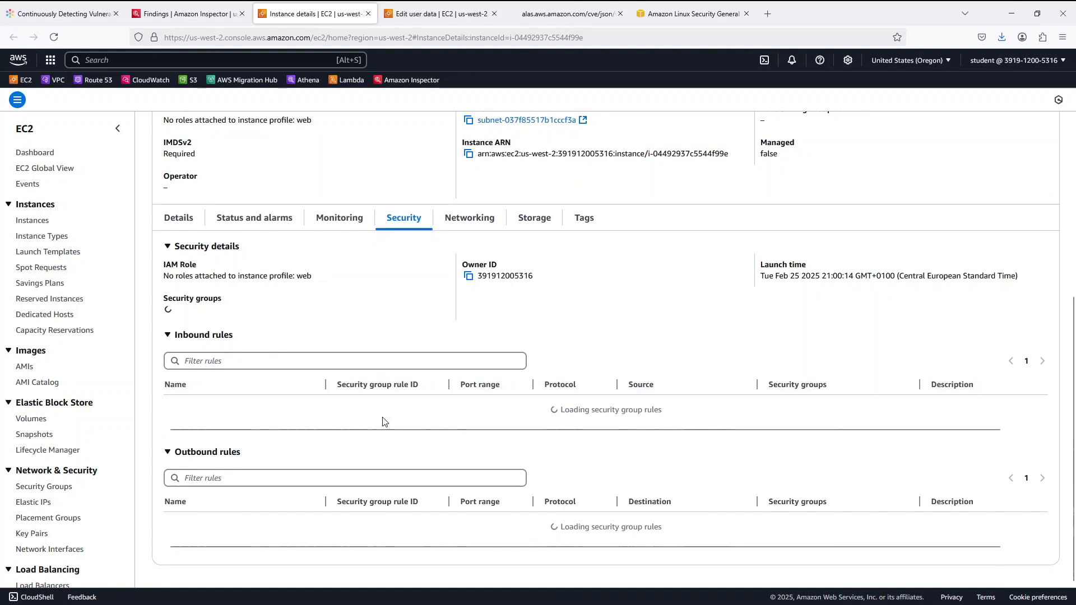
{"action": "scroll", "coordinate": [383, 417], "scroll_direction": "down", "scroll_amount": 1}
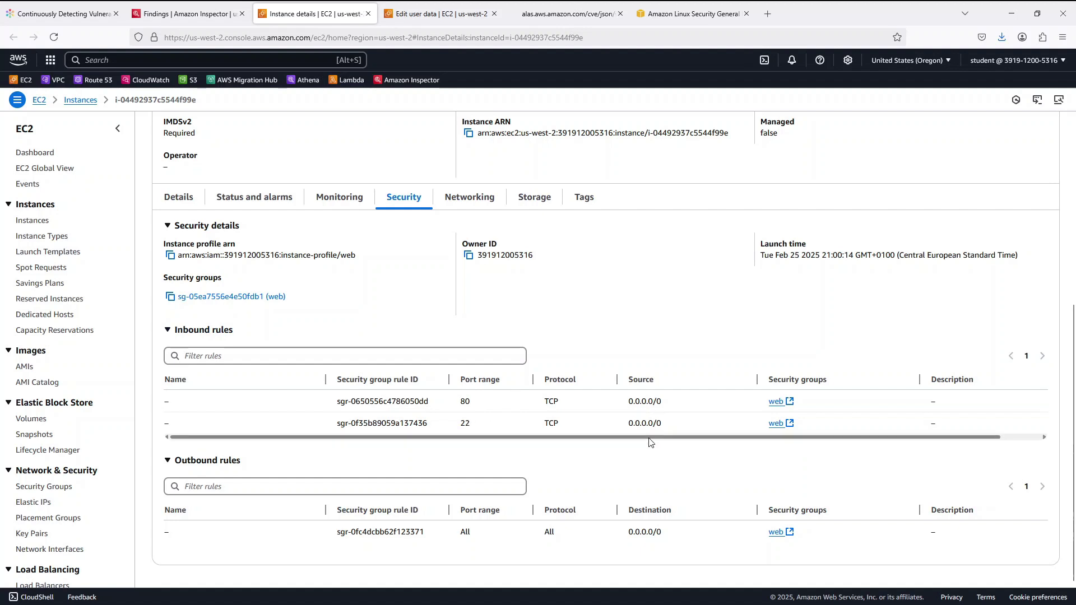
{"action": "left_click_drag", "start_coordinate": [667, 439], "coordinate": [616, 438]}
- Return to the Inspector findings and review the CVE-2024-3772 pydantic finding's remediation, affected function and layer
{"action": "left_click", "coordinate": [190, 16]}
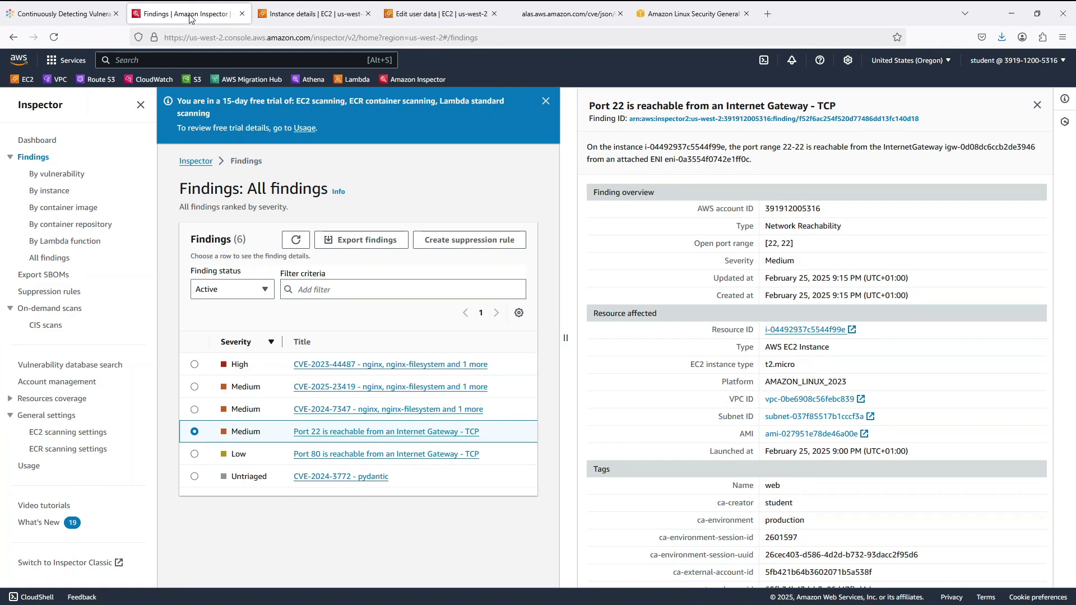
{"action": "left_click", "coordinate": [374, 478]}
{"action": "scroll", "coordinate": [880, 497], "scroll_direction": "down", "scroll_amount": 2}
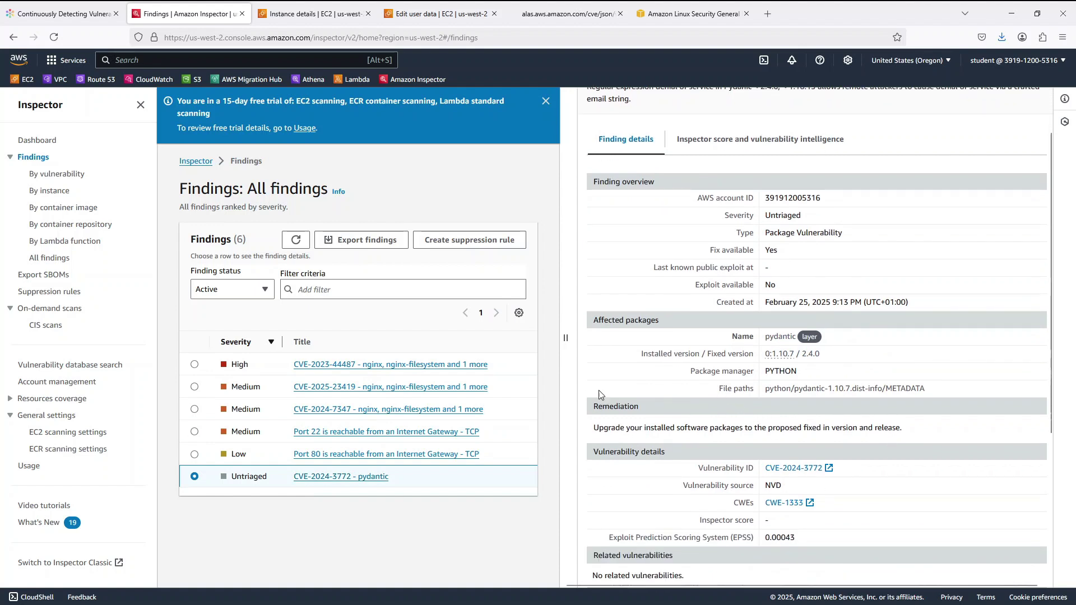
{"action": "scroll", "coordinate": [661, 495], "scroll_direction": "down", "scroll_amount": 4}
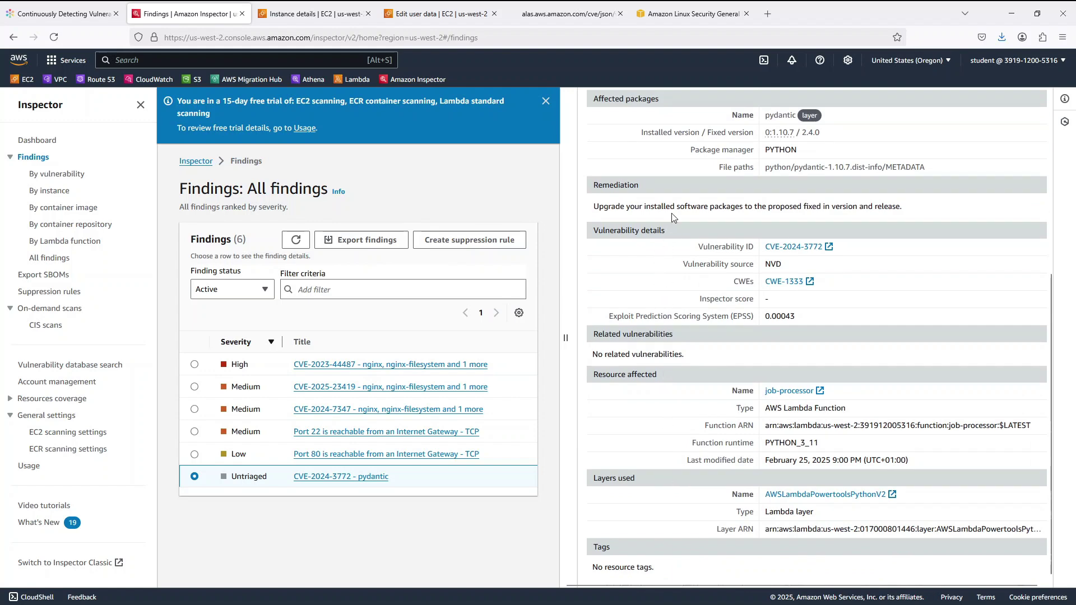
- Open the job-processor function in Lambda and examine the version of its AWSLambdaPowertoolsPythonV2 layer
{"action": "left_click", "coordinate": [334, 13]}
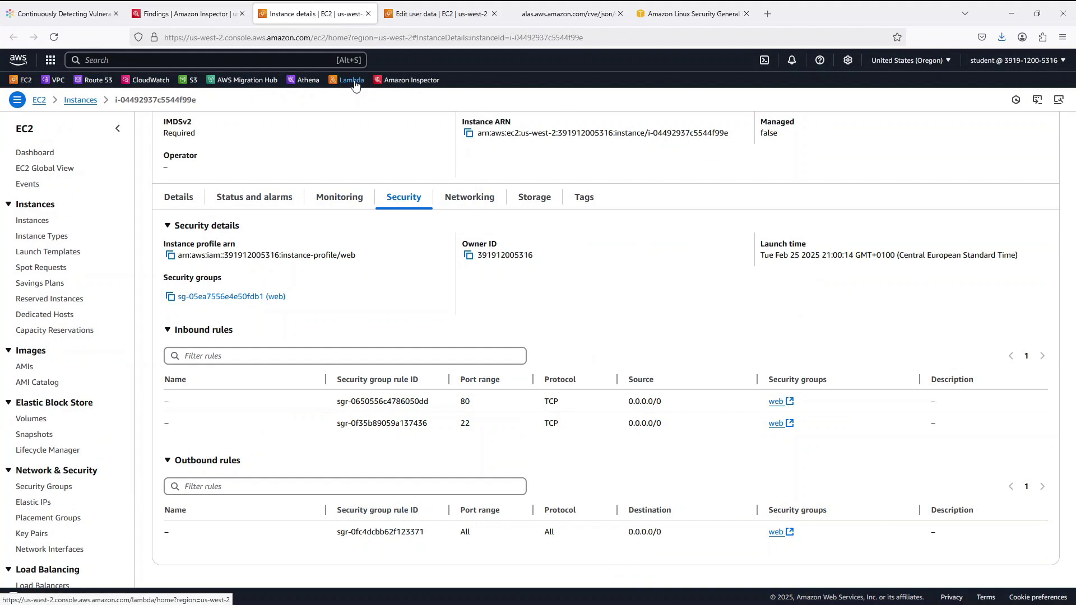
{"action": "left_click", "coordinate": [354, 82]}
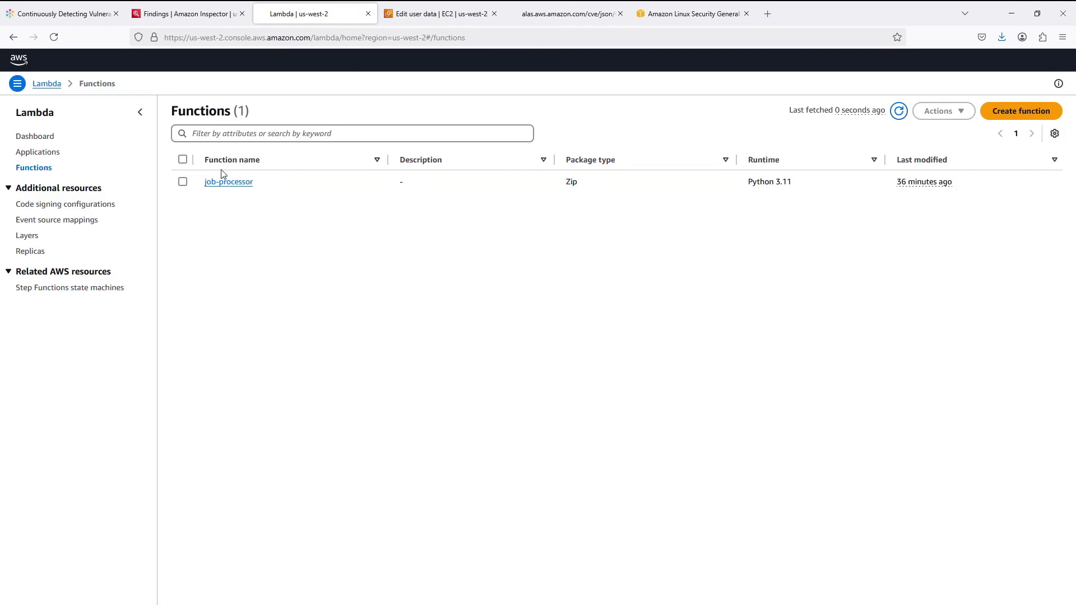
{"action": "left_click", "coordinate": [230, 187]}
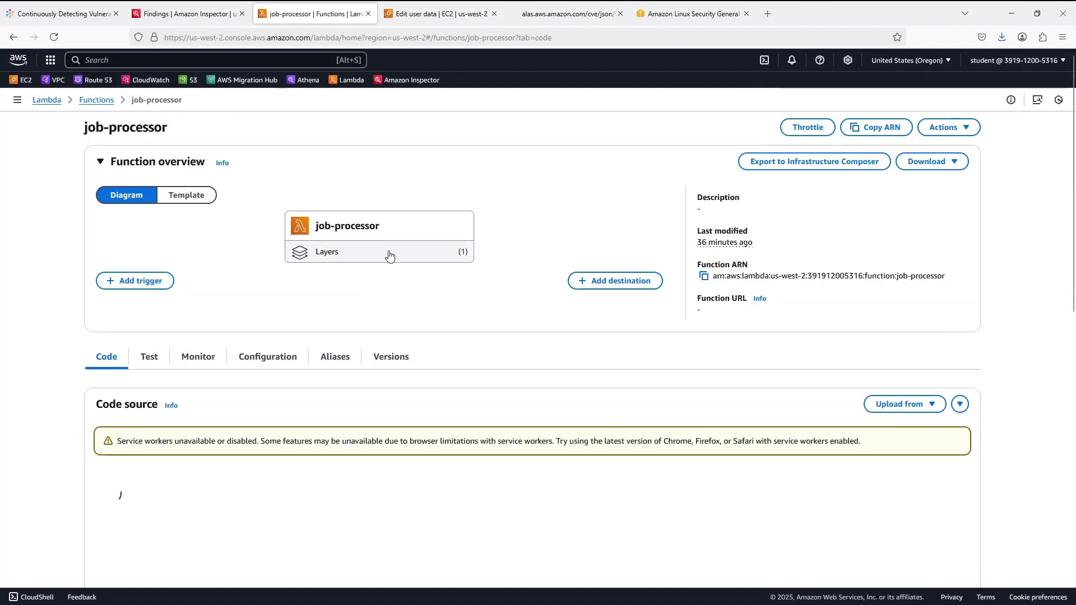
{"action": "left_click", "coordinate": [389, 256]}
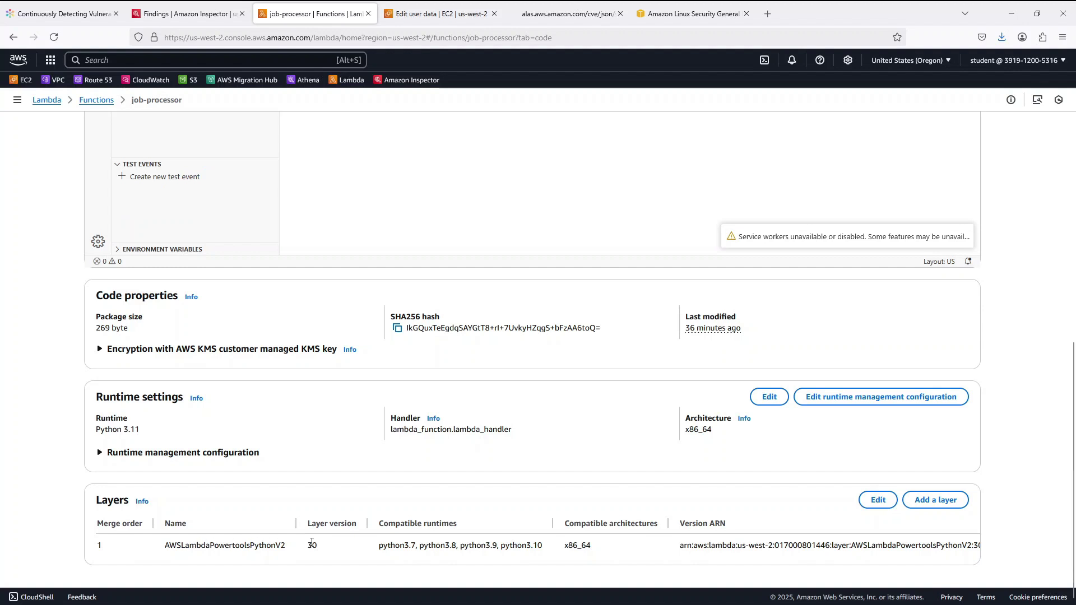
{"action": "left_click_drag", "start_coordinate": [320, 523], "coordinate": [351, 522]}
{"action": "left_click", "coordinate": [352, 523]}
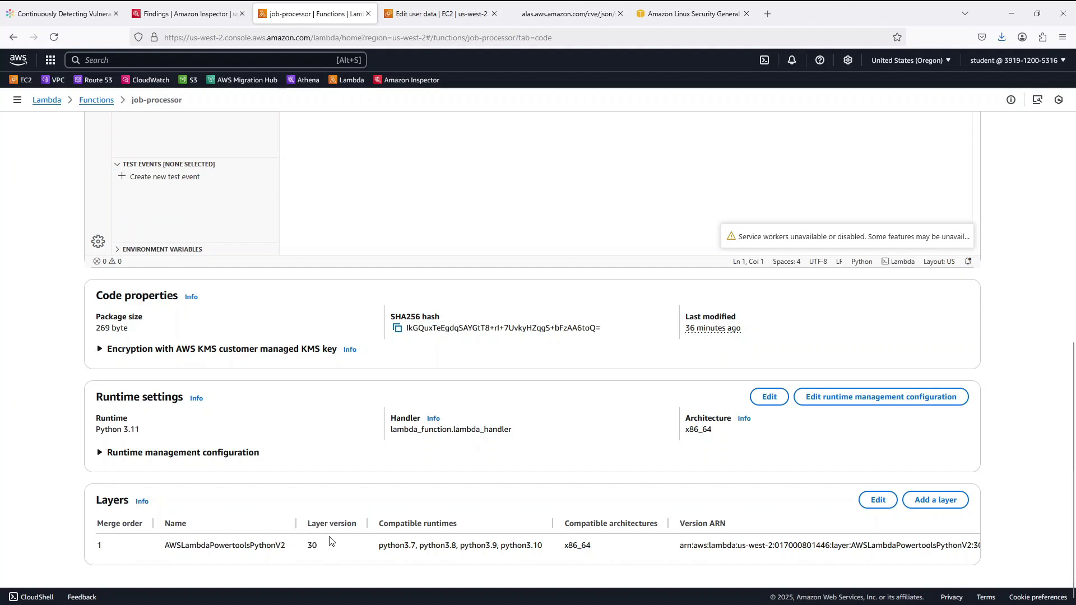
- Set the job-processor function's AWSLambdaPowertoolsPythonV2 layer to version 78, save, and check the function's layer list
{"action": "left_click", "coordinate": [886, 501]}
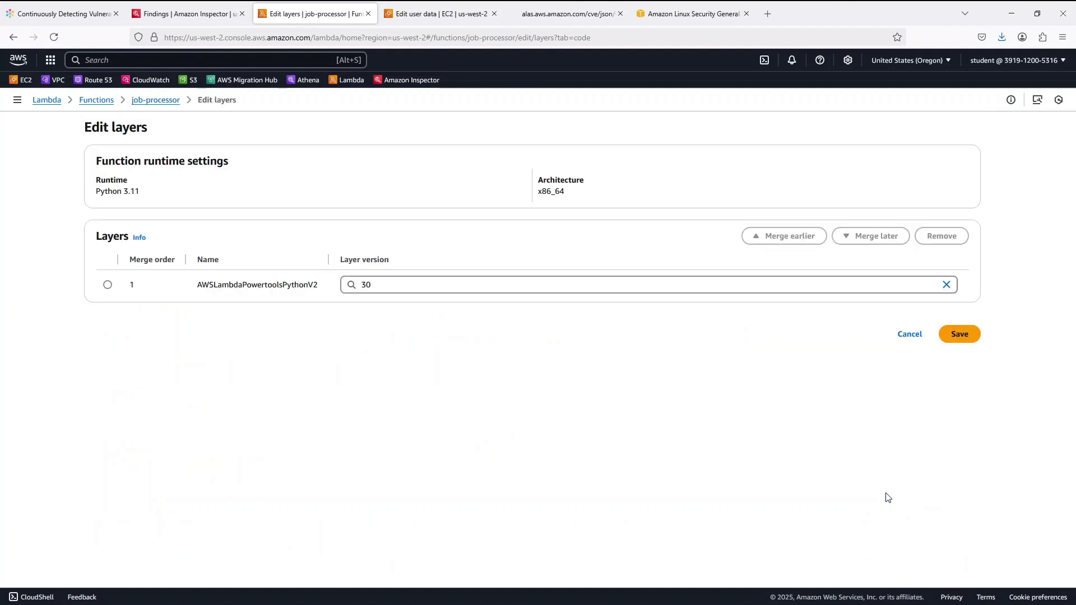
{"action": "left_click", "coordinate": [425, 286]}
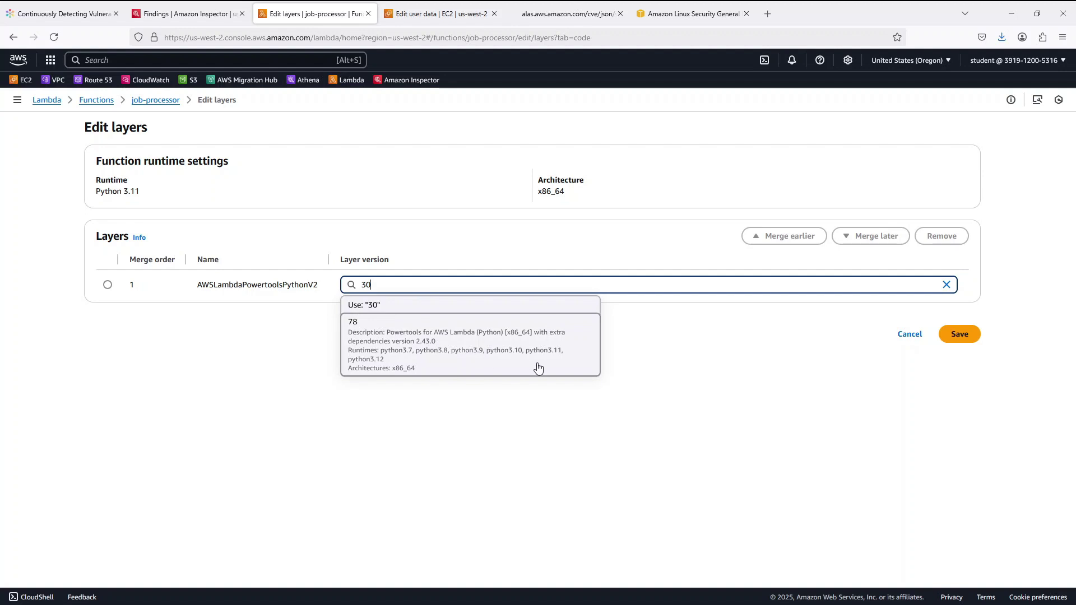
{"action": "left_click", "coordinate": [584, 349]}
{"action": "left_click", "coordinate": [969, 337]}
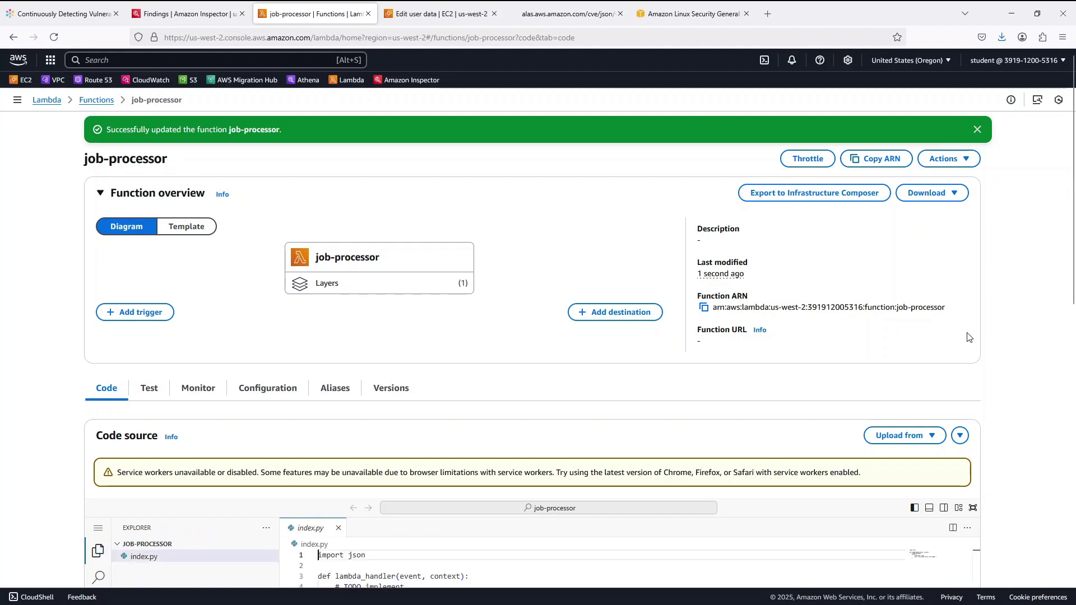
{"action": "scroll", "coordinate": [659, 387], "scroll_direction": "down", "scroll_amount": 2}
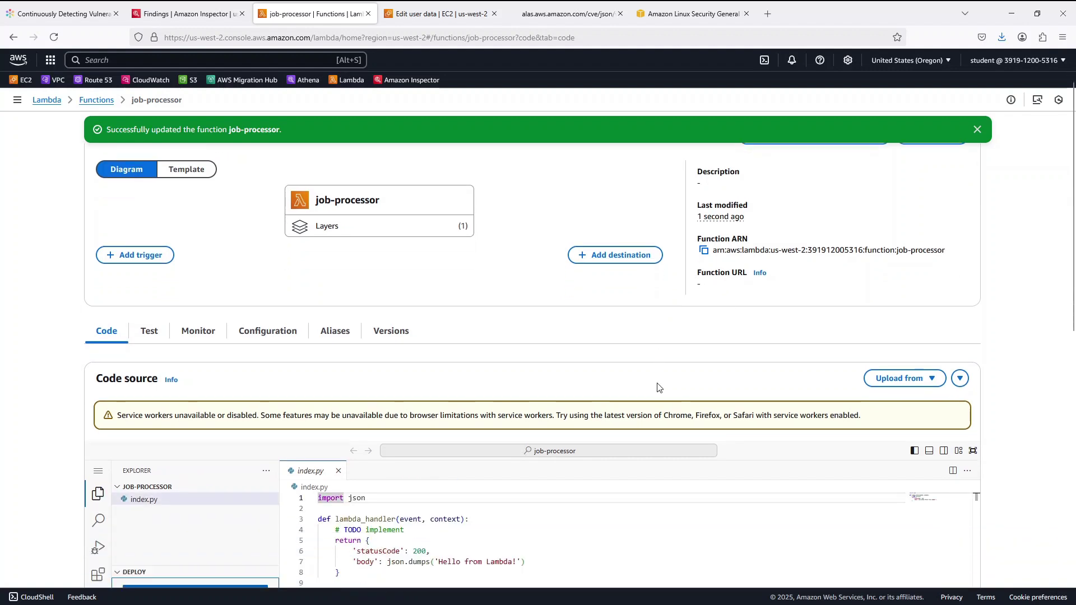
{"action": "scroll", "coordinate": [659, 388], "scroll_direction": "down", "scroll_amount": 10}
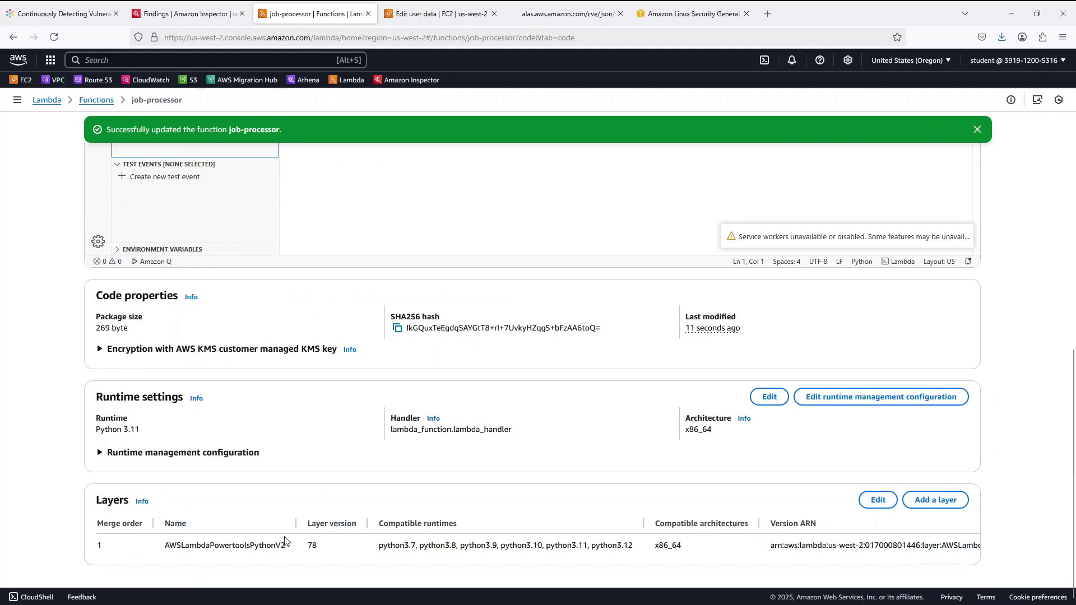
{"action": "scroll", "coordinate": [251, 463], "scroll_direction": "up", "scroll_amount": 12}
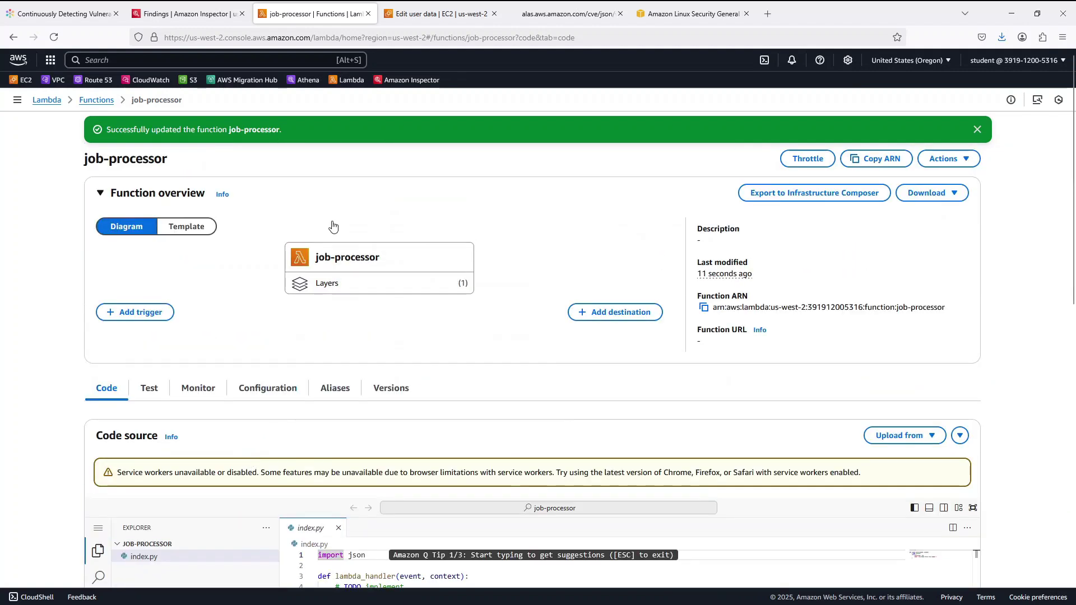
- Return to the Inspector findings and refresh the list until the pydantic finding for job-processor is gone
{"action": "left_click", "coordinate": [196, 16]}
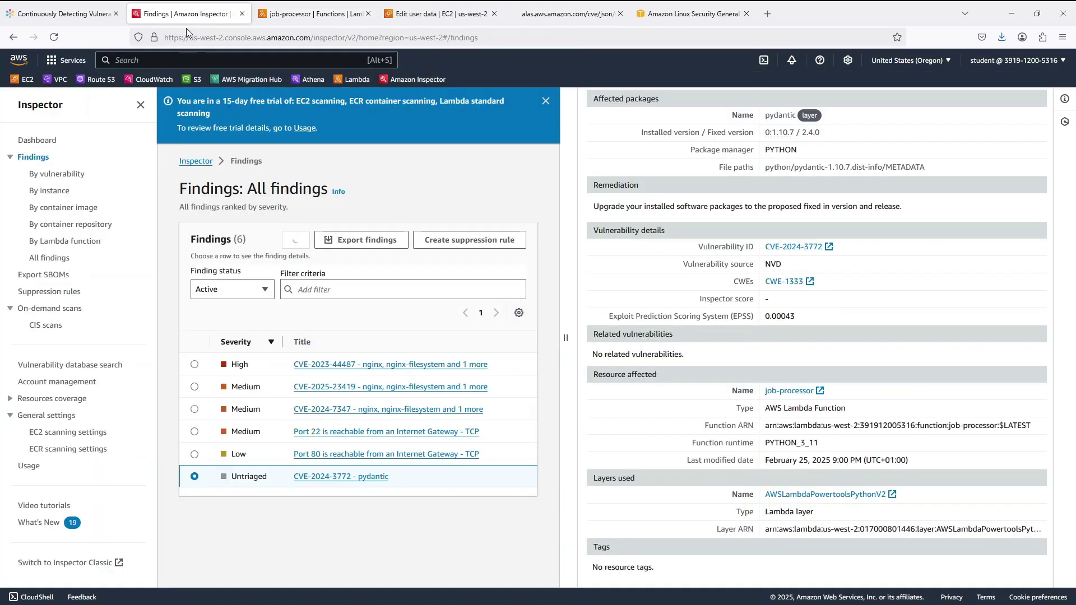
{"action": "left_click", "coordinate": [295, 240]}
{"action": "left_click", "coordinate": [295, 242]}
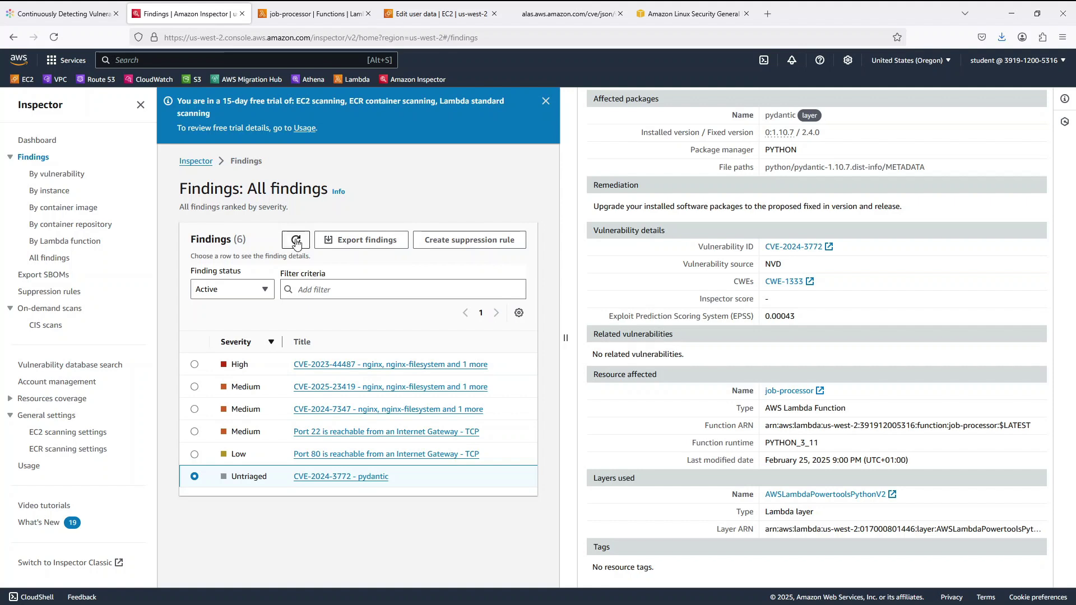
{"action": "left_click", "coordinate": [296, 242]}
{"action": "key", "text": "F5"}
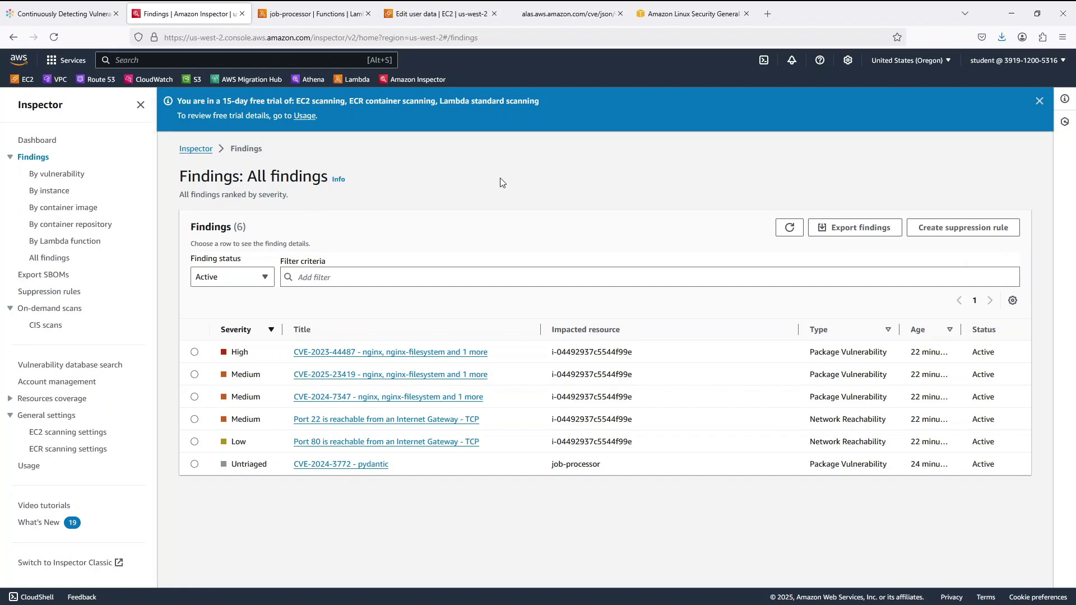
{"action": "key", "text": "ctrl+shift+Tab"}
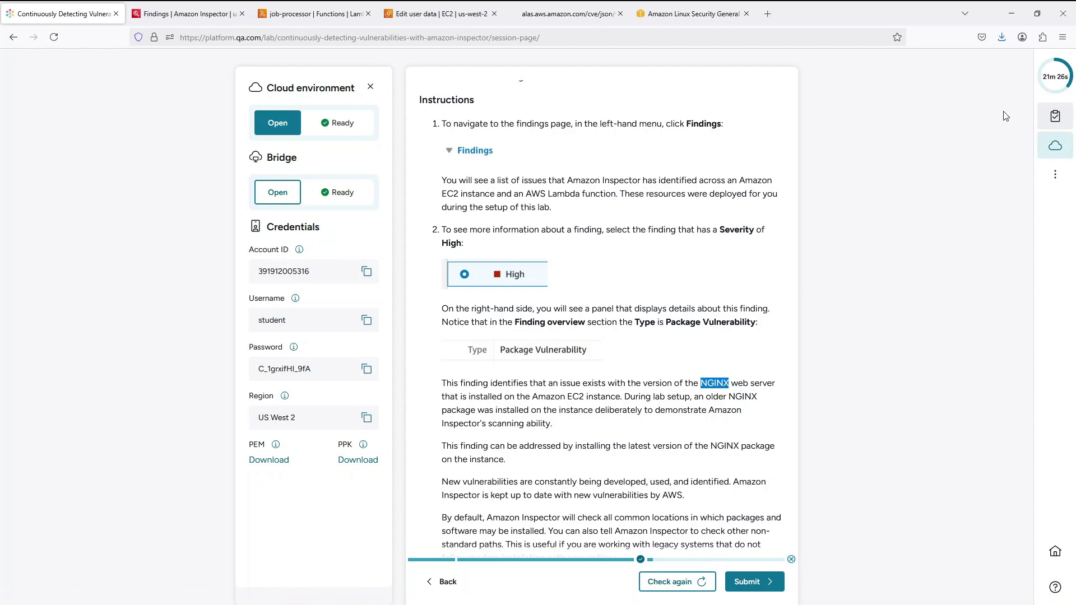
{"action": "key", "text": "ctrl+Tab"}
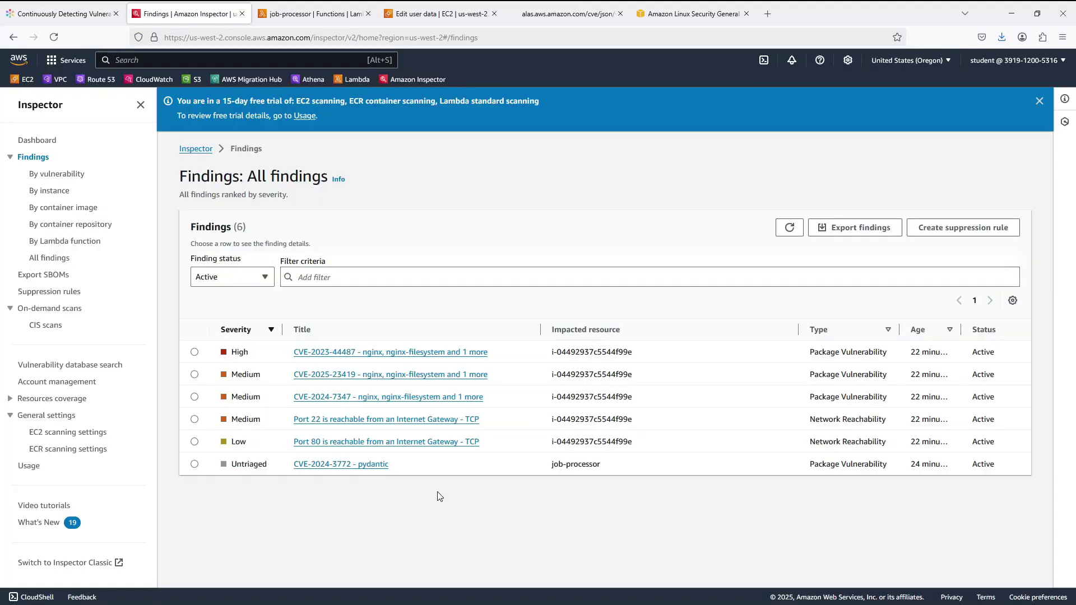
{"action": "left_click", "coordinate": [788, 227]}
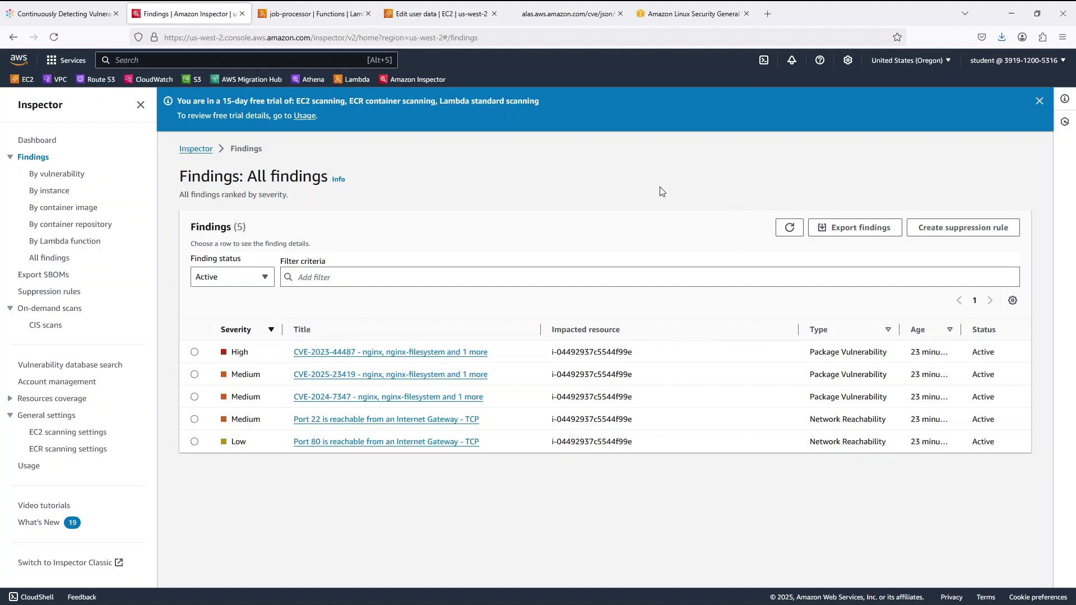
- Go back to the QA lab instructions, rerun the Updated AWS Lambda Layer Version validation, and submit the lab
{"action": "left_click", "coordinate": [74, 16]}
{"action": "scroll", "coordinate": [652, 273], "scroll_direction": "down", "scroll_amount": 15}
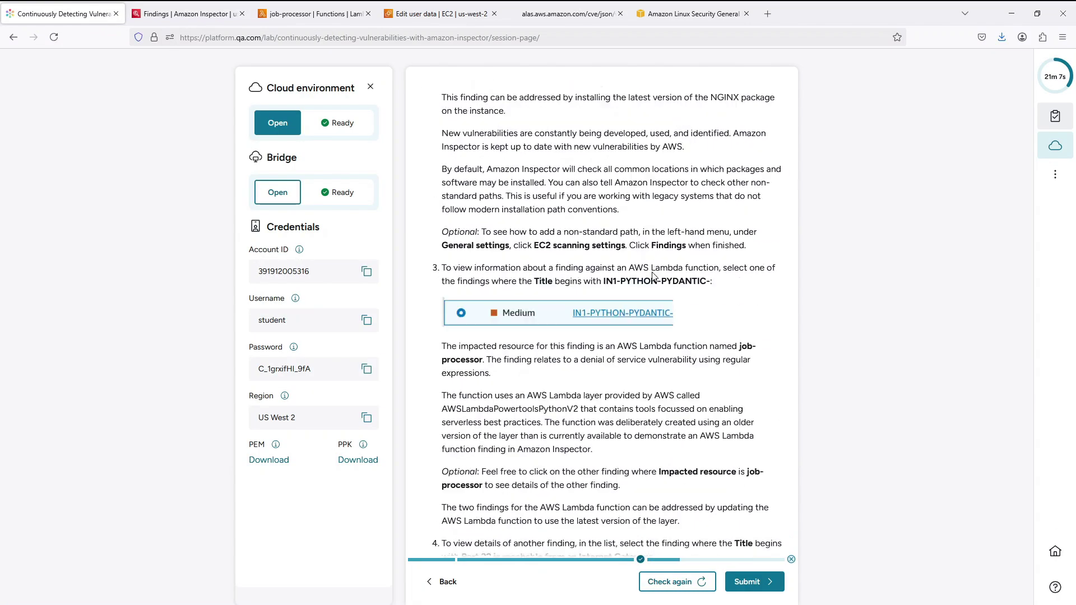
{"action": "scroll", "coordinate": [653, 276], "scroll_direction": "down", "scroll_amount": 10}
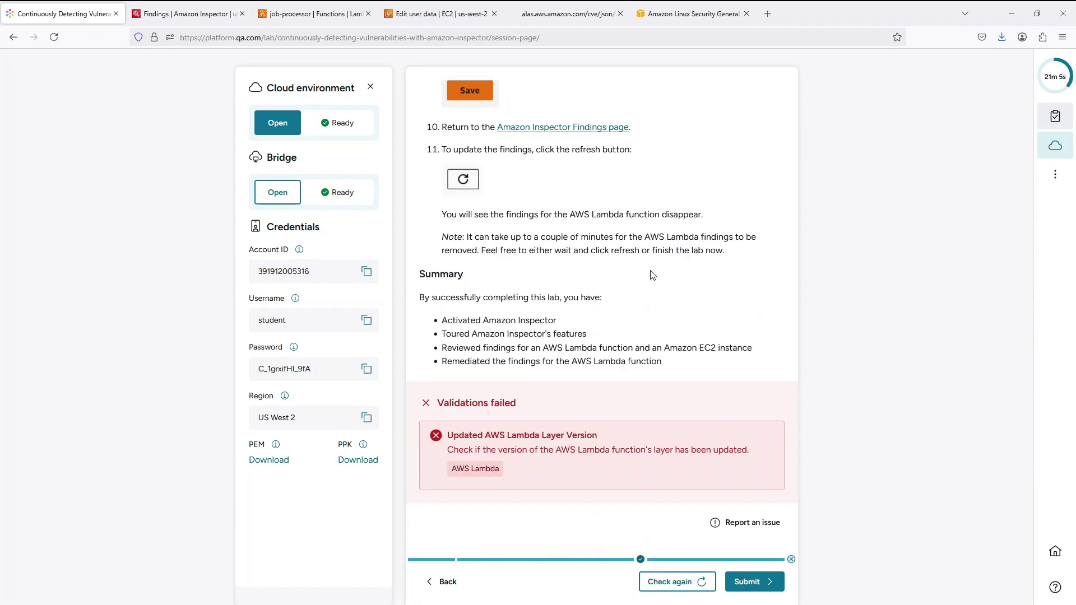
{"action": "left_click", "coordinate": [678, 582]}
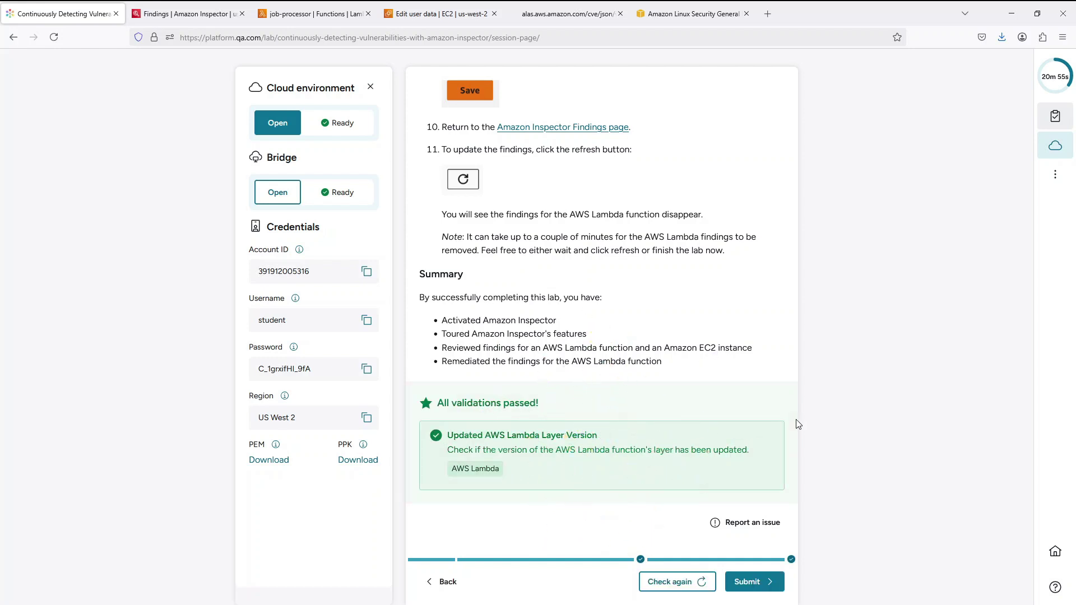
{"action": "left_click", "coordinate": [752, 583]}
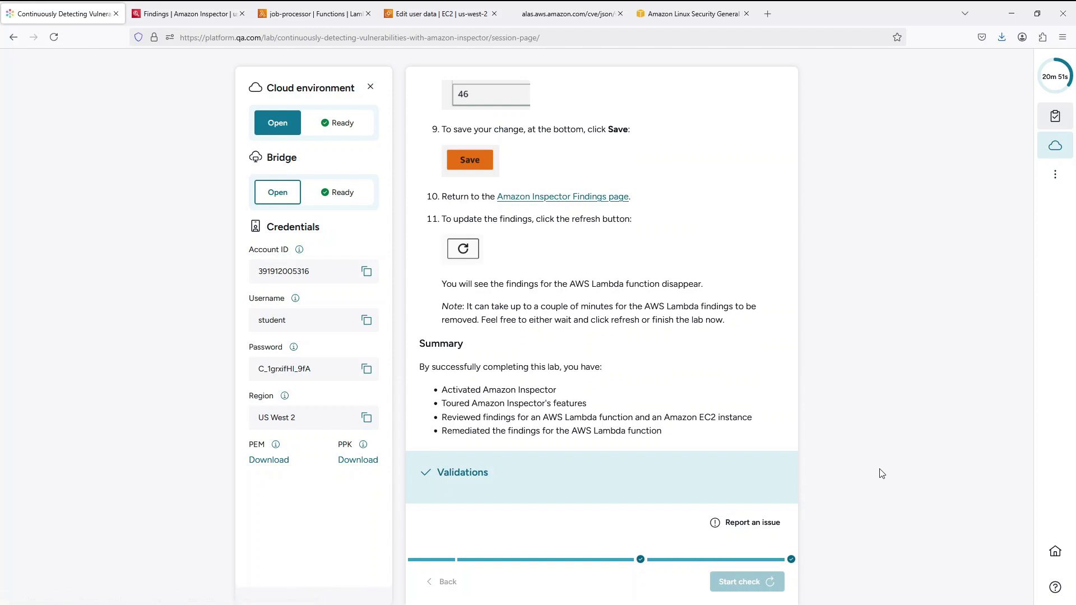